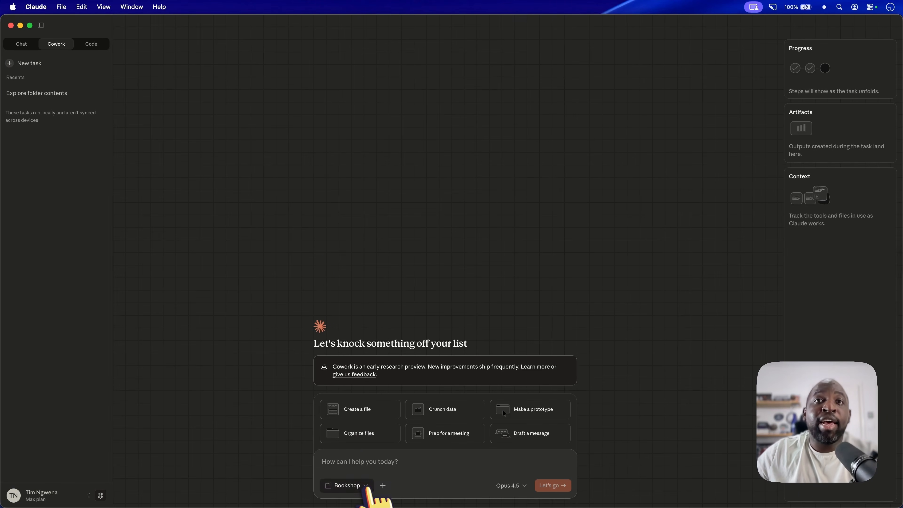
Step: Check the recent working folders offered for the task, keeping Bookshop as the selected folder
click(366, 484)
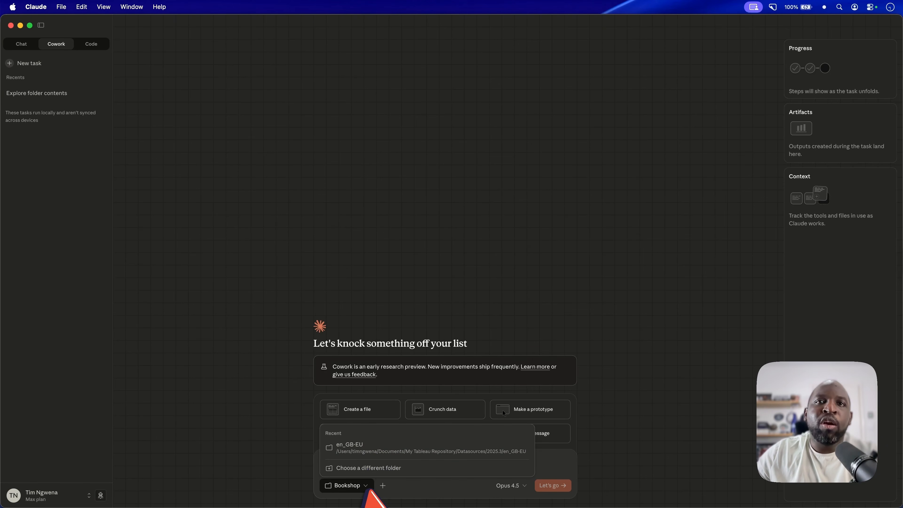
click(367, 487)
click(366, 489)
Step: Switch to Finder and look through the CSV files in the Bookshop folder
click(410, 493)
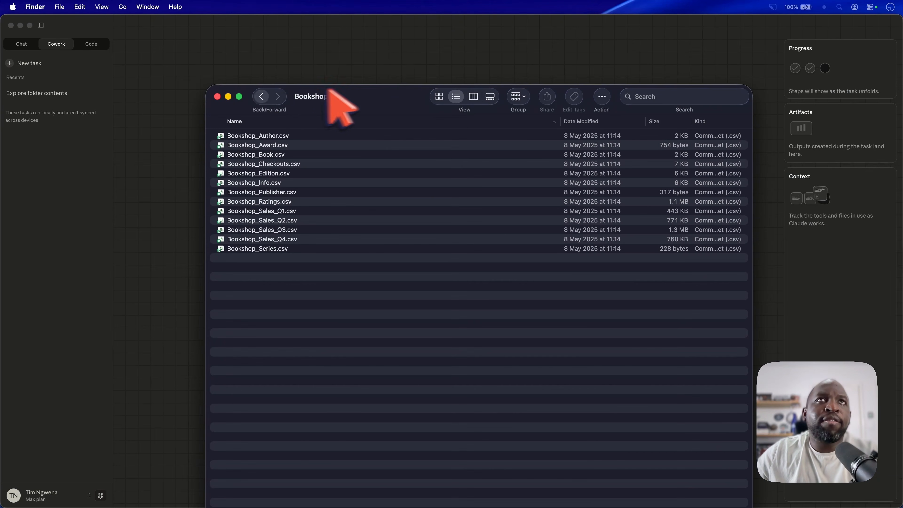
drag(207, 86, 270, 226)
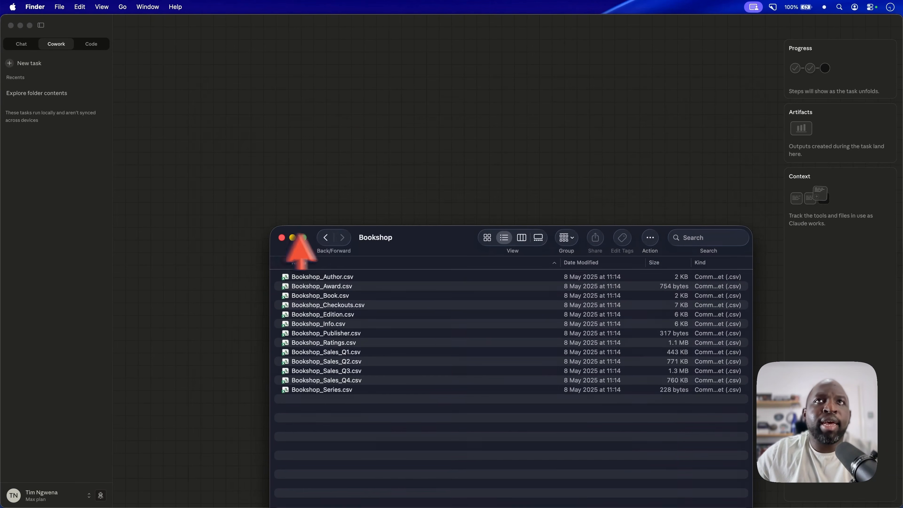
drag(429, 241, 411, 98)
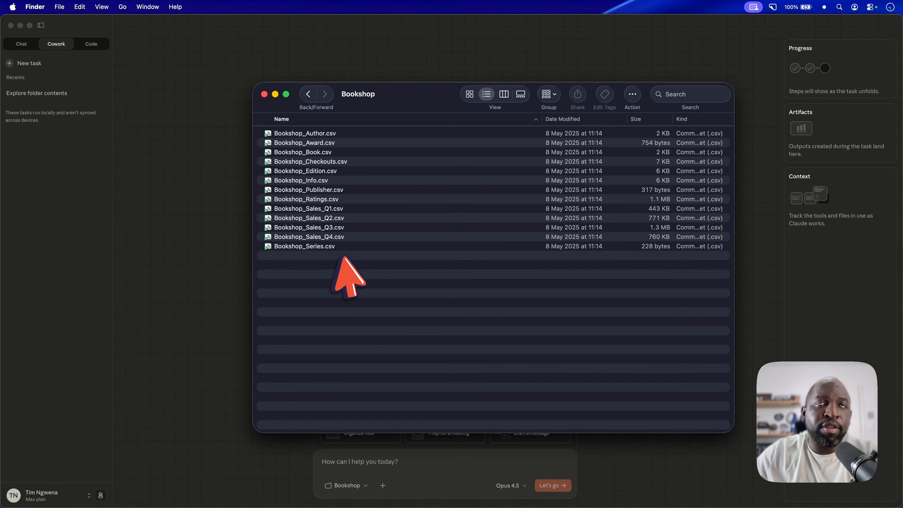
click(331, 247)
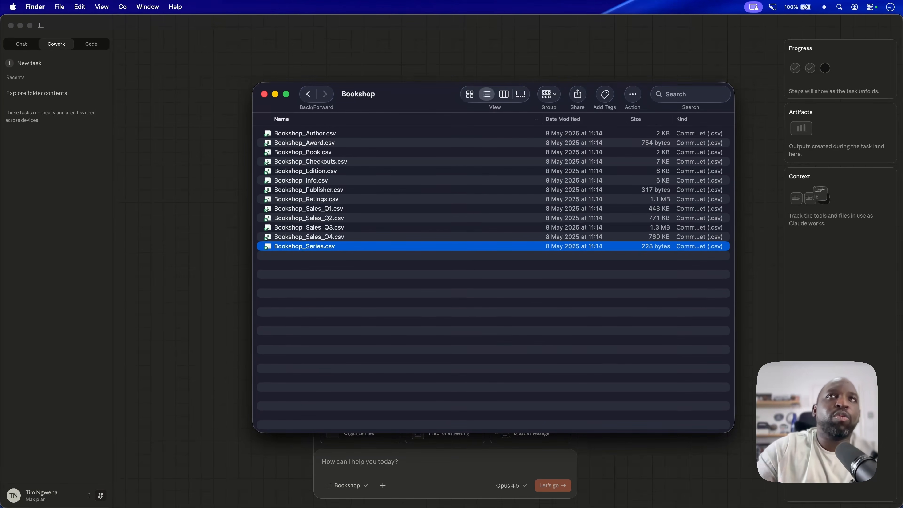
click(386, 299)
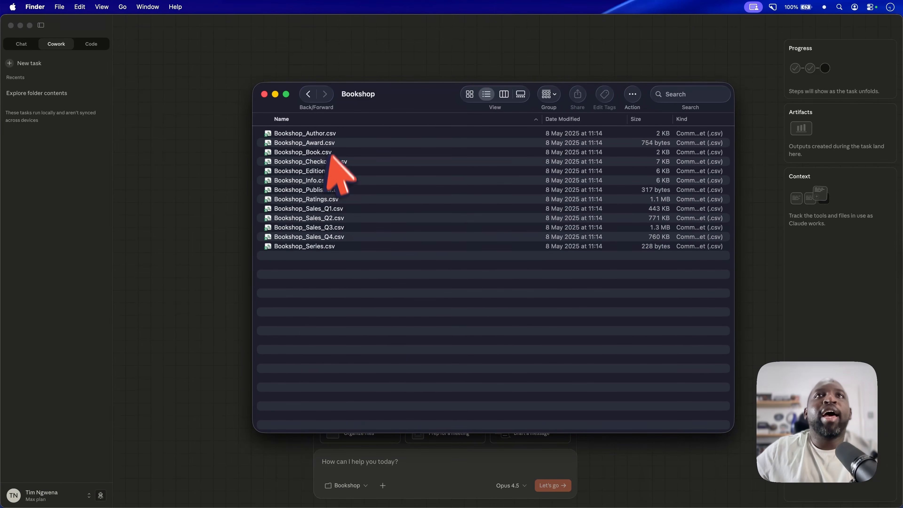
click(313, 134)
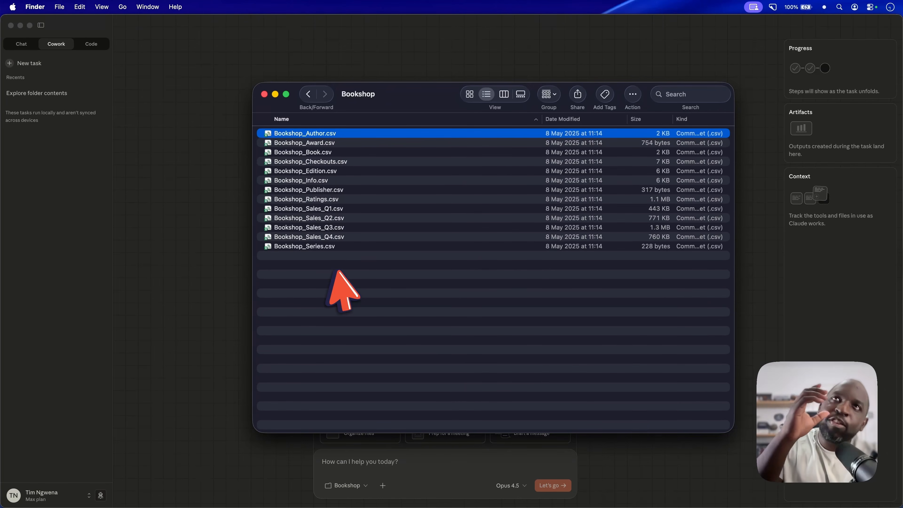
Step: Switch back to Claude and submit the prompt "whats in this folder" for the Bookshop folder
click(225, 226)
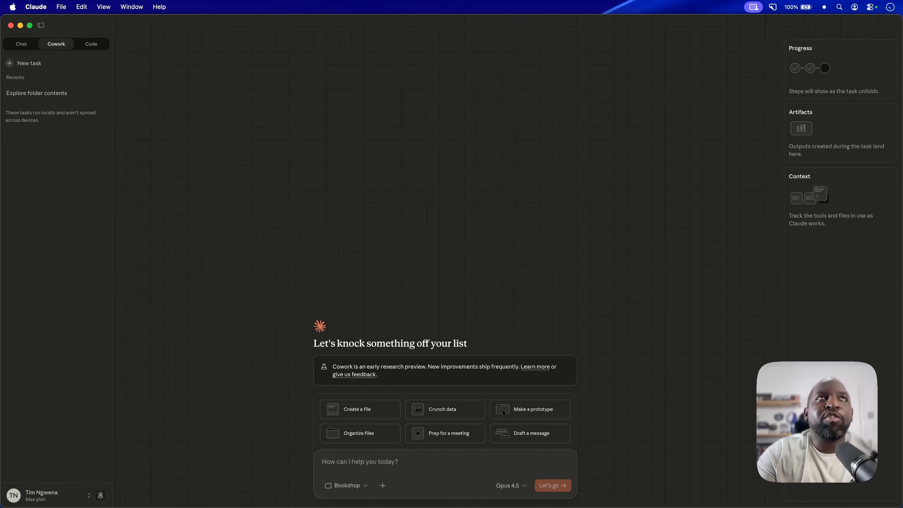
text(what)
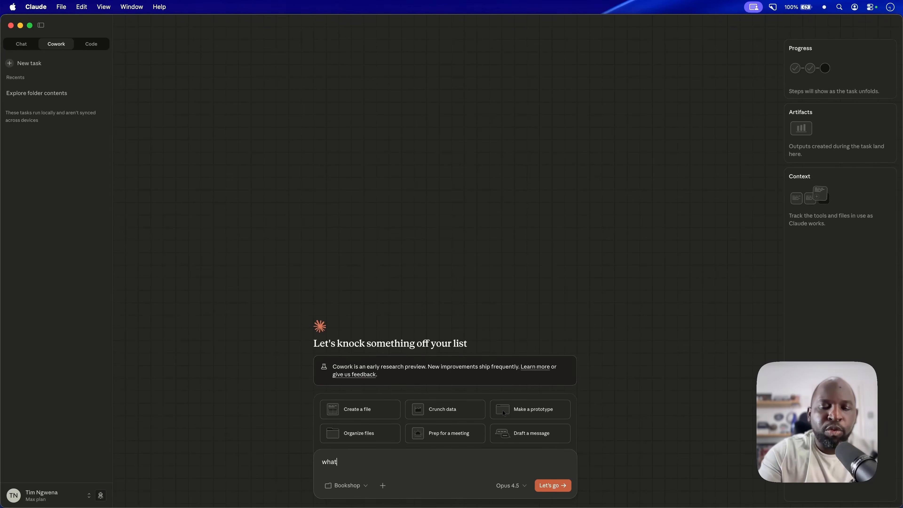
text(s in this folder)
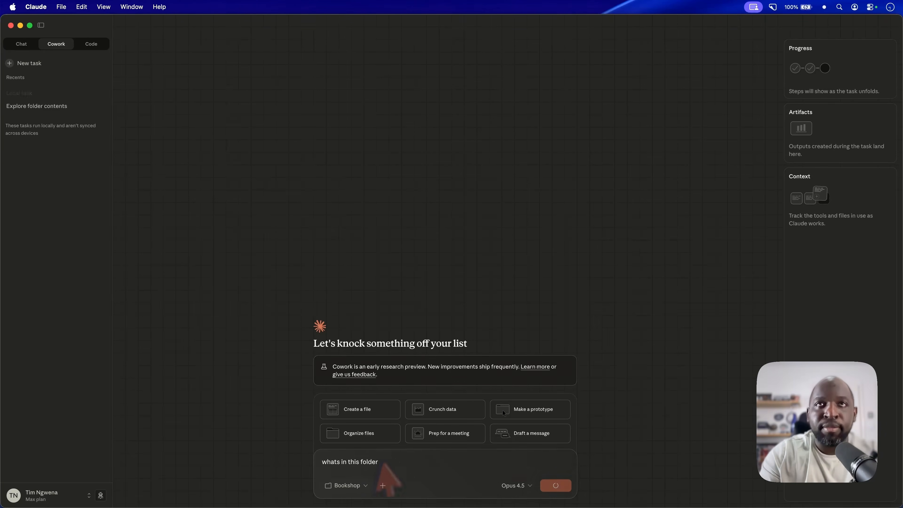
key(Return)
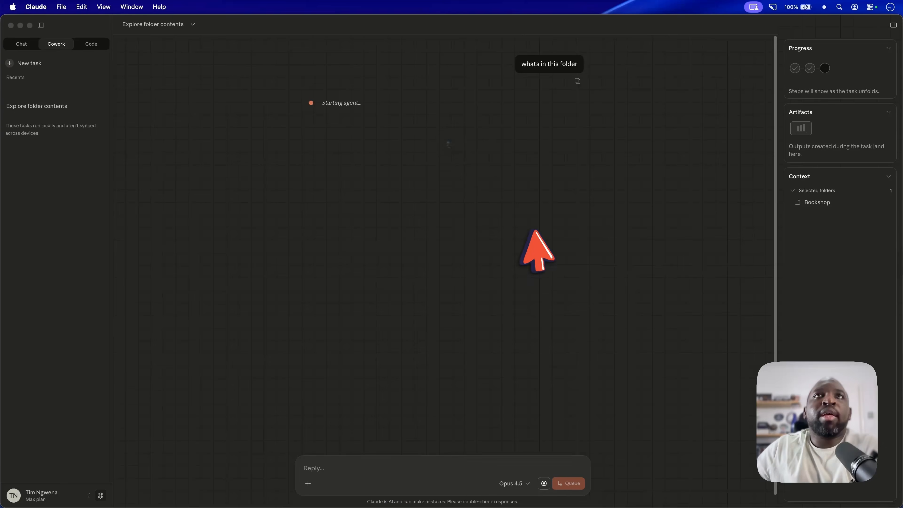
Step: Expand the steps taken and read the description of the Bookshop files, enlarging the interface for legibility
click(487, 177)
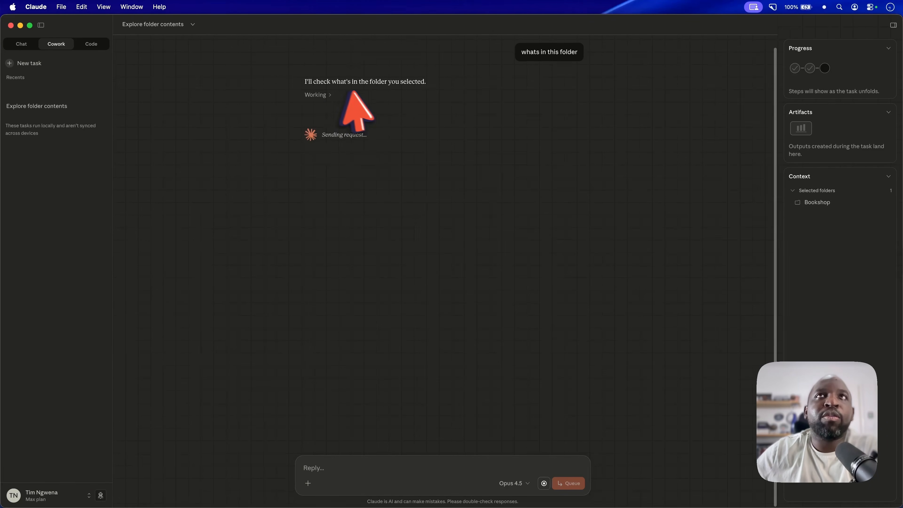
click(320, 95)
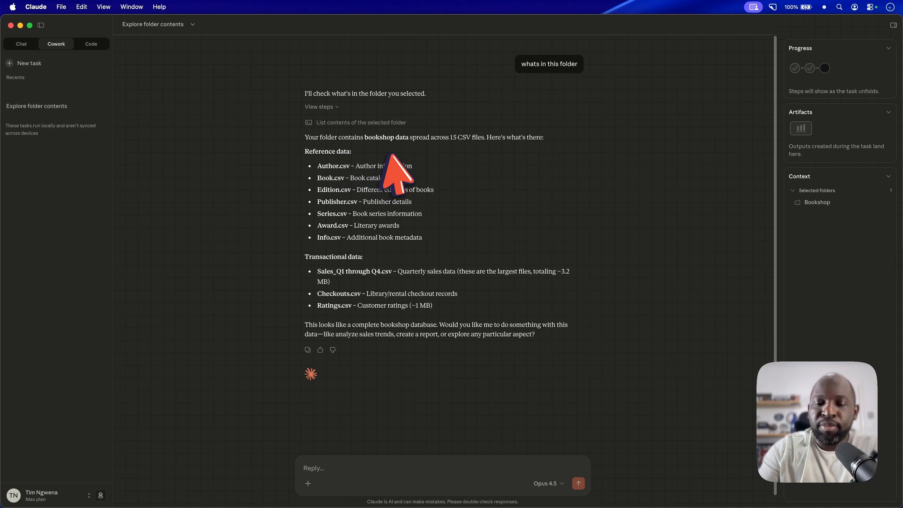
key(super+equal)
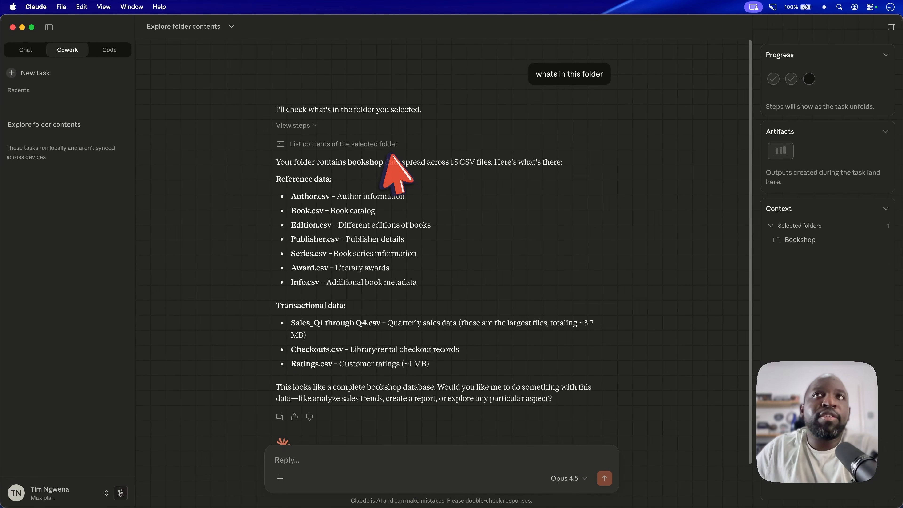
scroll(441, 180, down, 2)
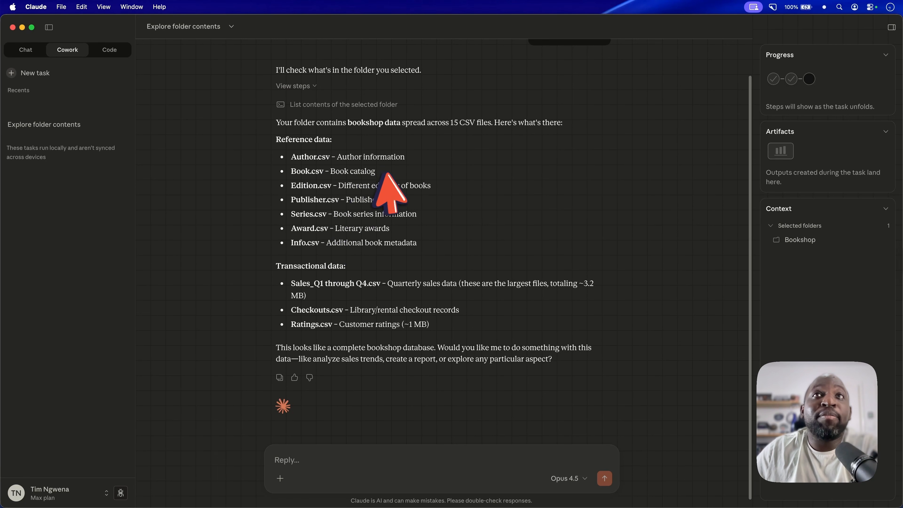
drag(375, 172, 289, 172)
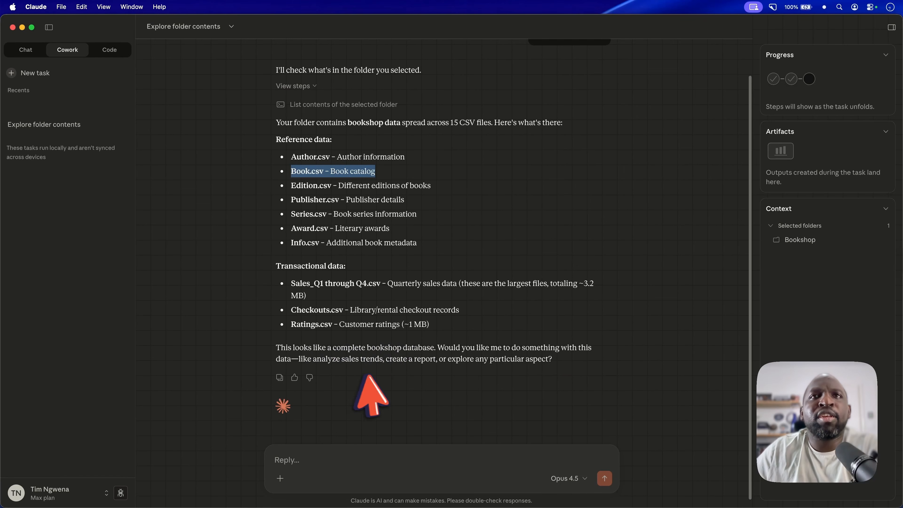
drag(437, 348, 238, 348)
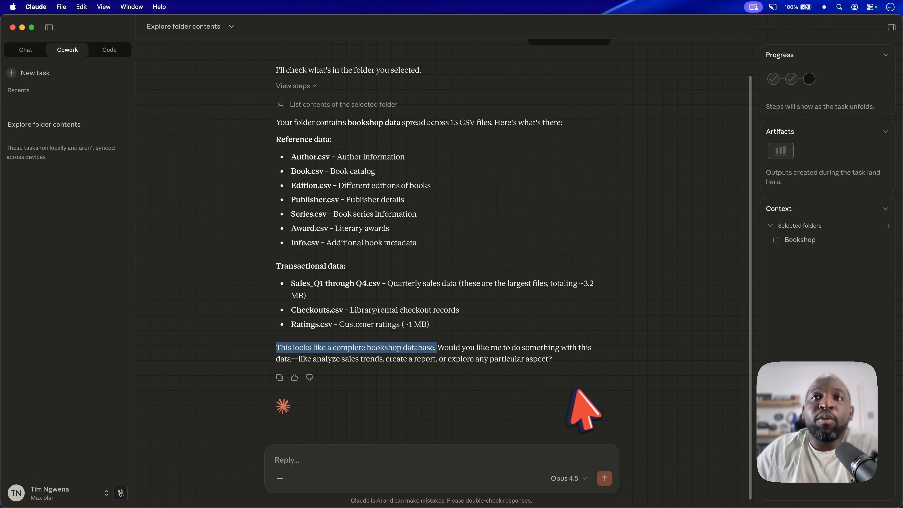
Step: Launch the Handy app for dictating the reply
click(409, 459)
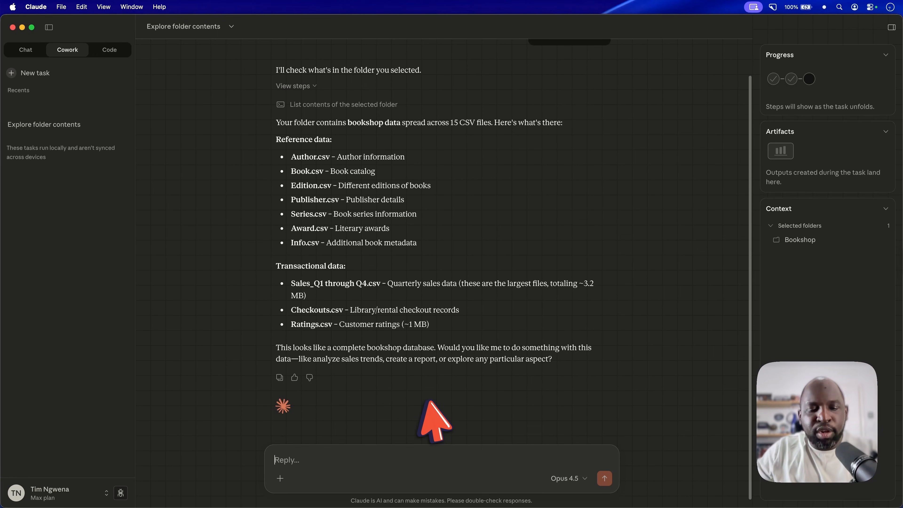
key(alt+space)
text(hand)
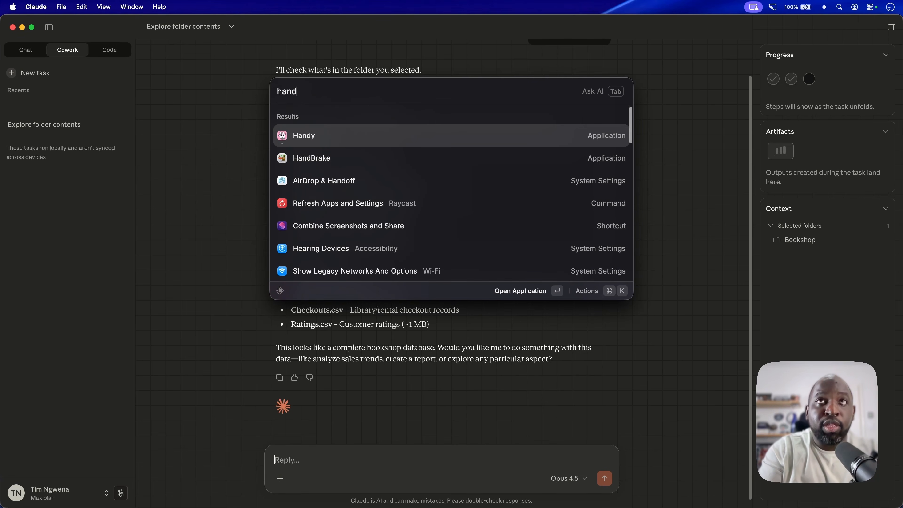
key(Return)
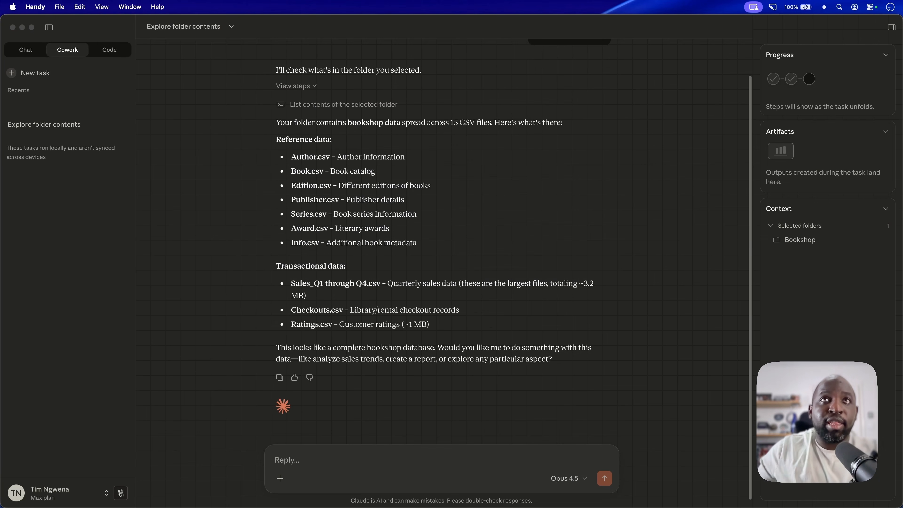
Step: Dictate and send a request to analyse the sales trends and pull out personal information about books needing more attention in the sales data
click(320, 459)
key(alt+space)
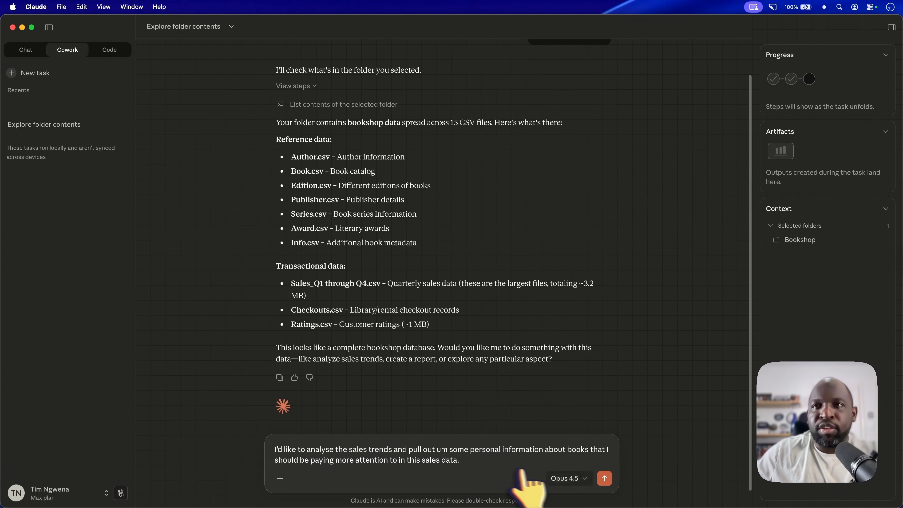
click(604, 478)
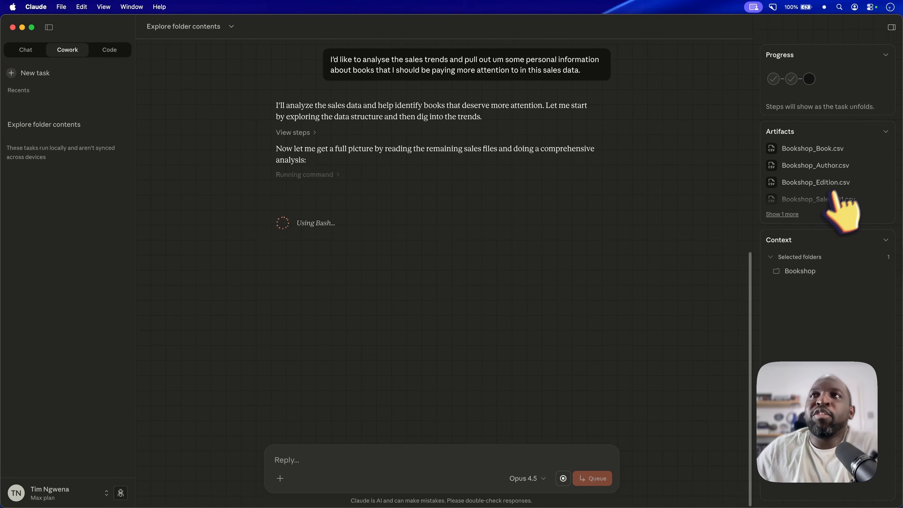
Step: Show the full artifact list and expand the analysis steps to examine the files read and commands run
click(782, 214)
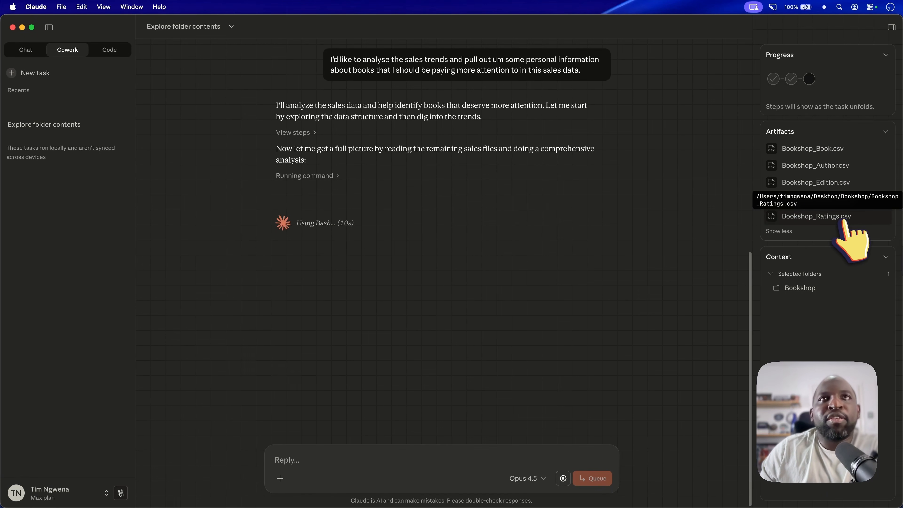
click(308, 135)
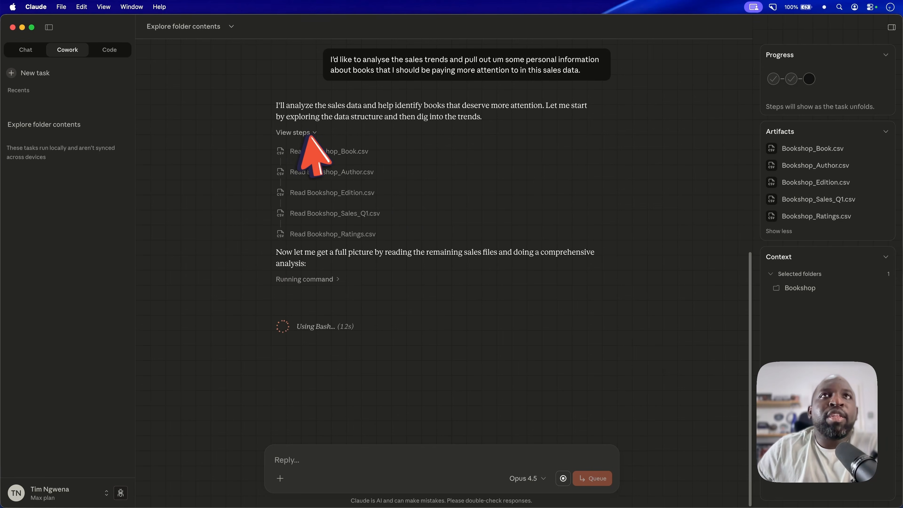
click(336, 280)
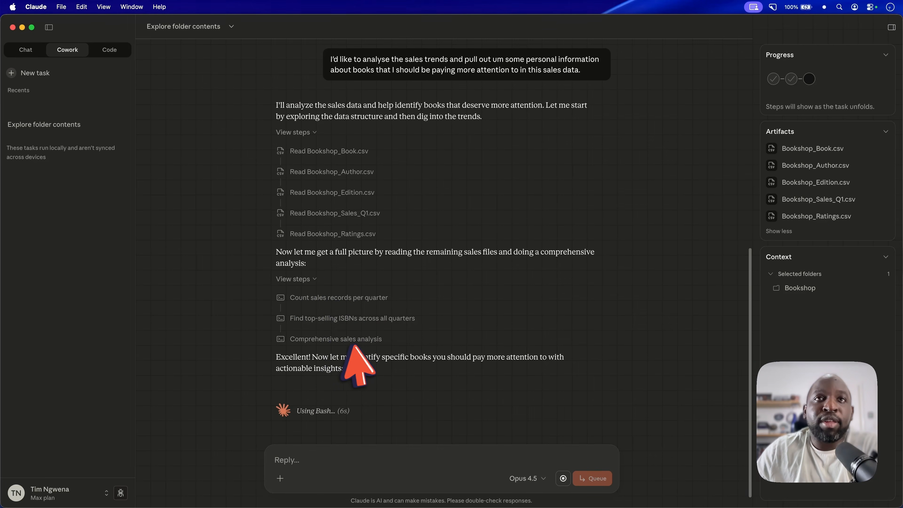
scroll(347, 338, down, 1)
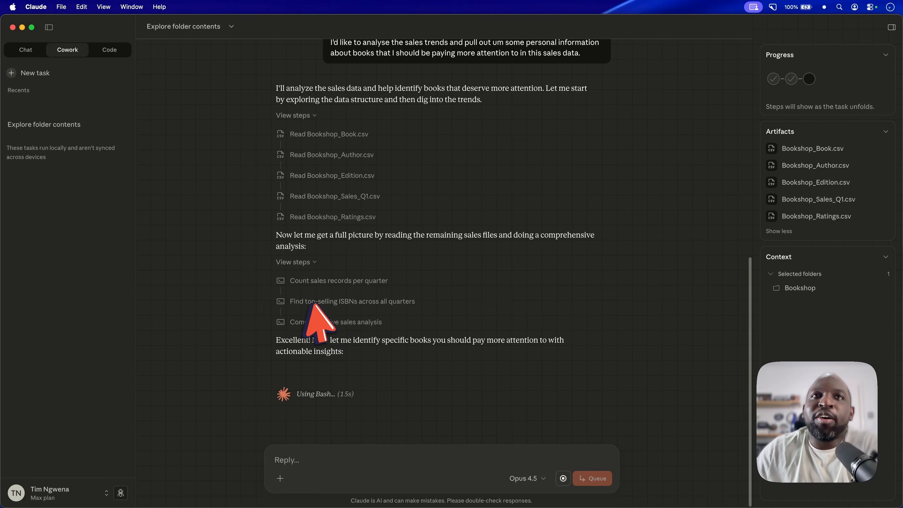
right_click(325, 302)
click(315, 302)
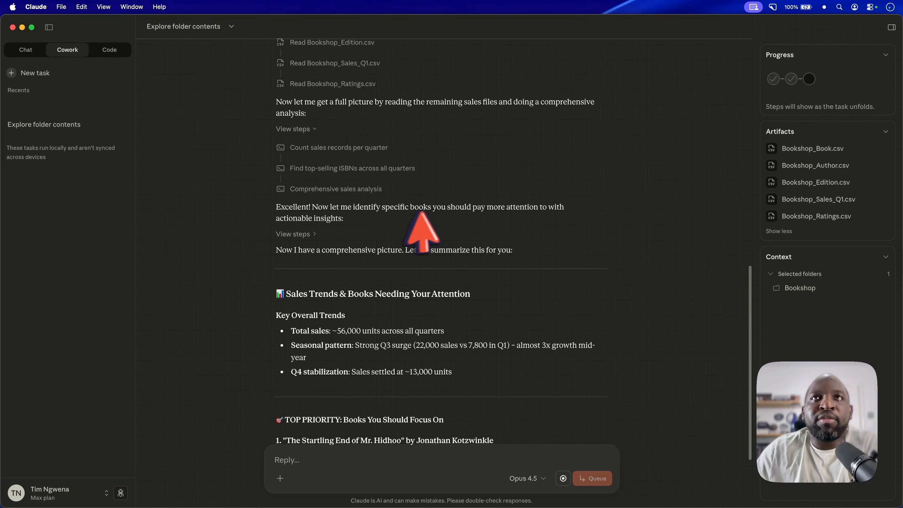
click(301, 234)
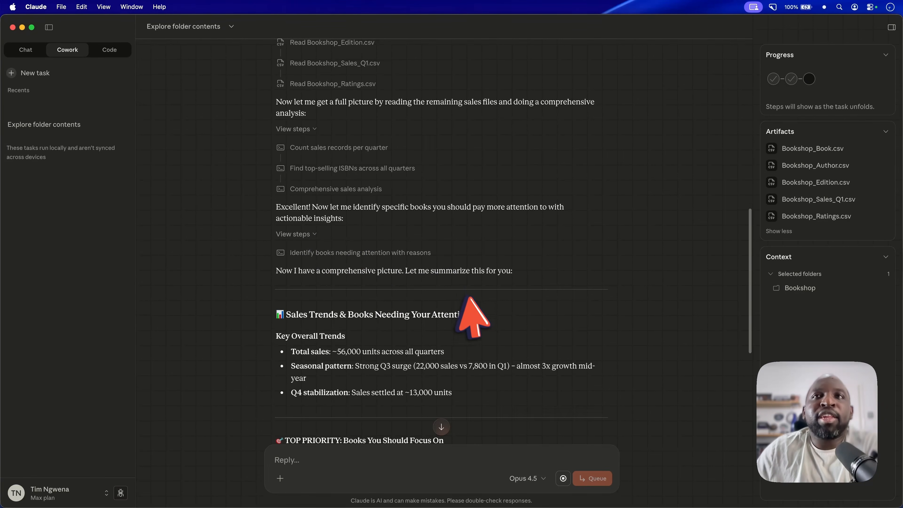
Step: Read the sales trends summary and the top-priority book recommendations, highlighting the first book's growth figure and full entry
scroll(470, 298, down, 4)
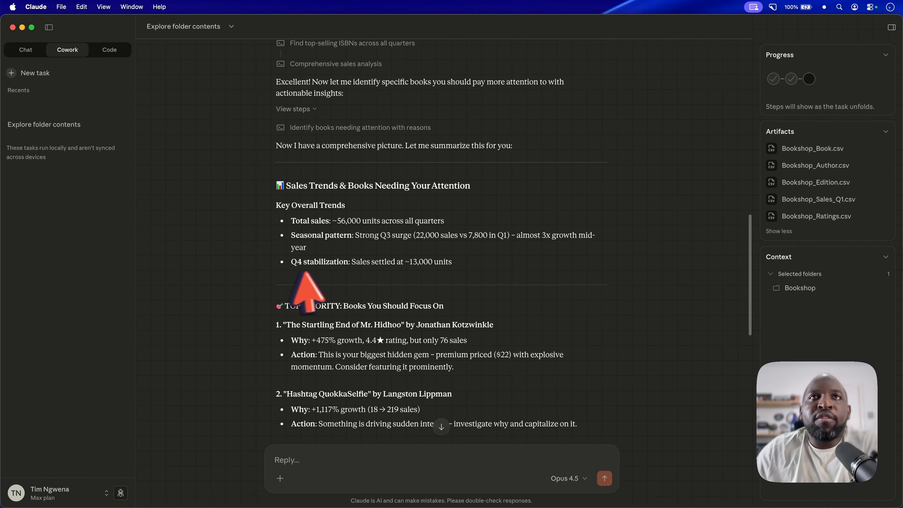
scroll(438, 281, down, 3)
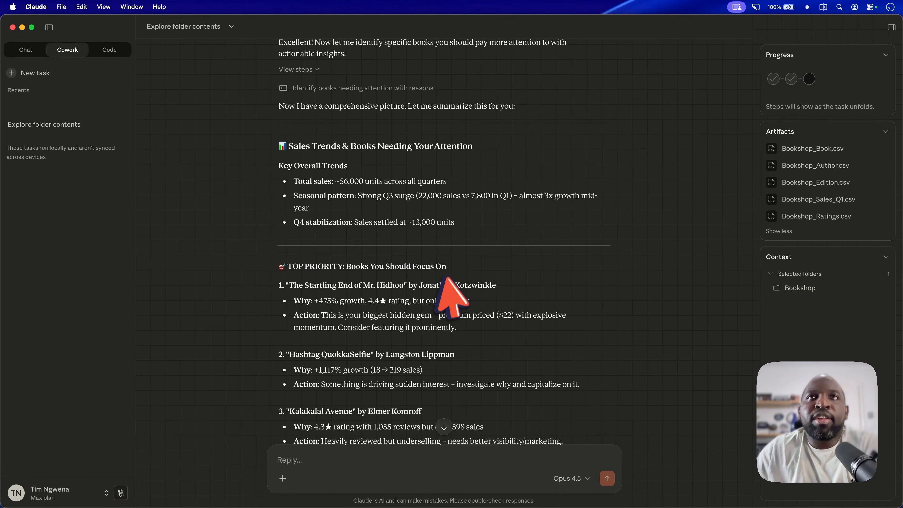
scroll(452, 255, down, 5)
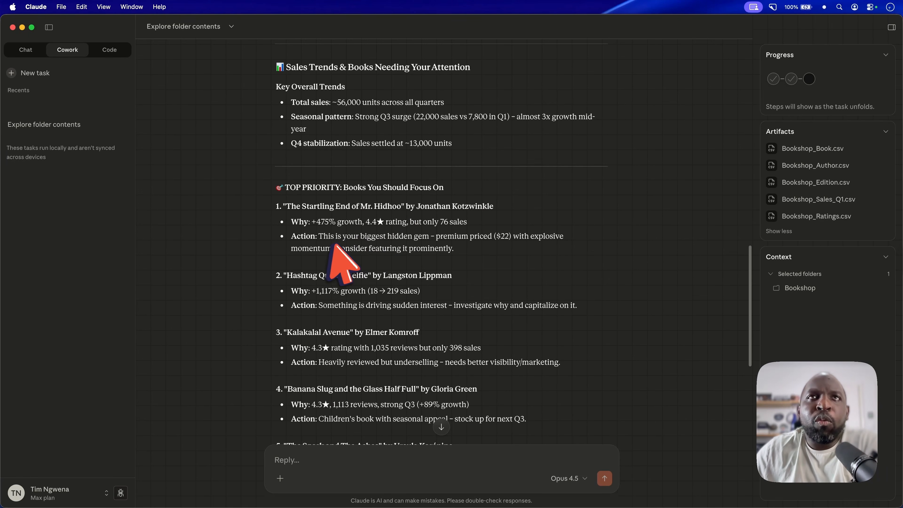
drag(319, 224, 366, 228)
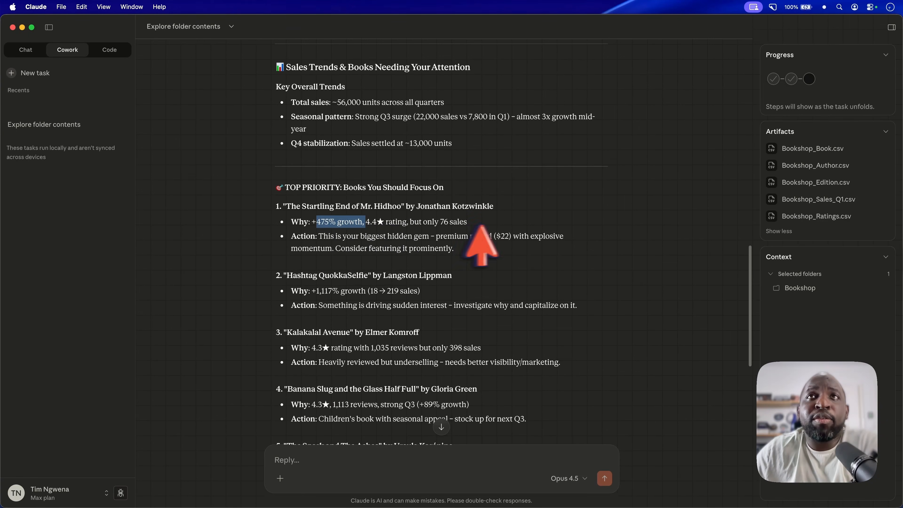
click(511, 224)
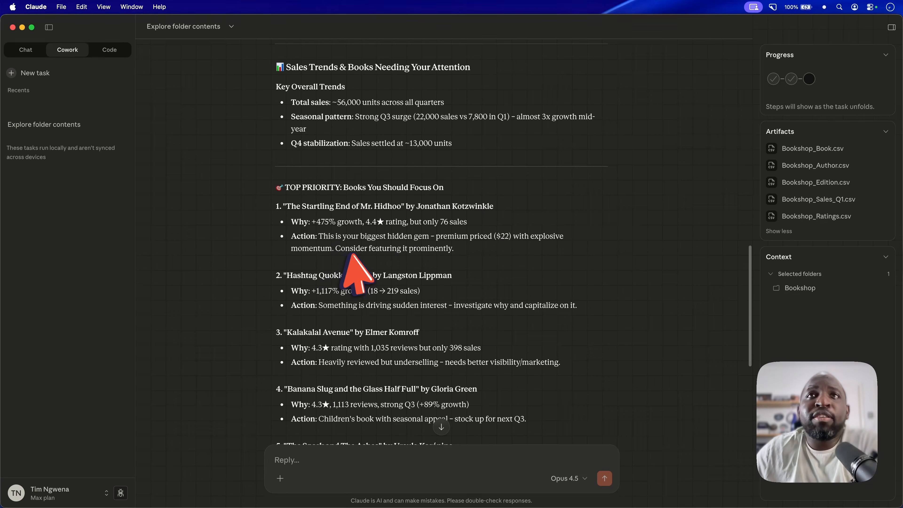
drag(457, 249, 276, 186)
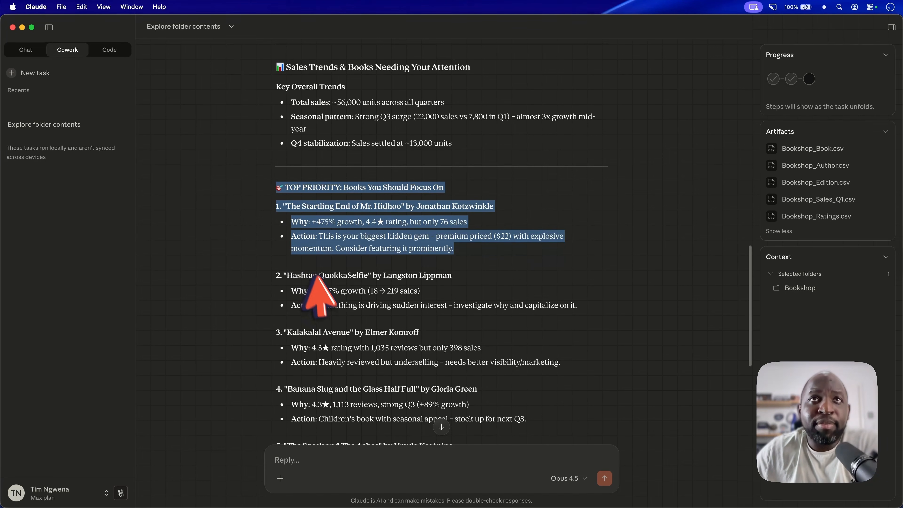
scroll(318, 275, down, 2)
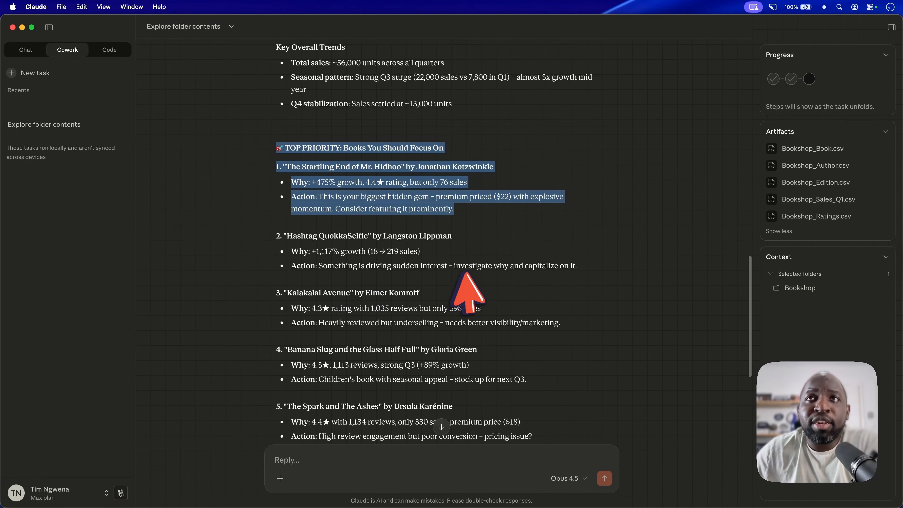
Step: Read the recommendations for books two to five, highlighting the "Hashtag QuokkaSelfie" entry, the "visibility/marketing" advice and the "Banana Slug and the Glass Half Full" entry
drag(578, 266, 274, 236)
scroll(355, 284, down, 3)
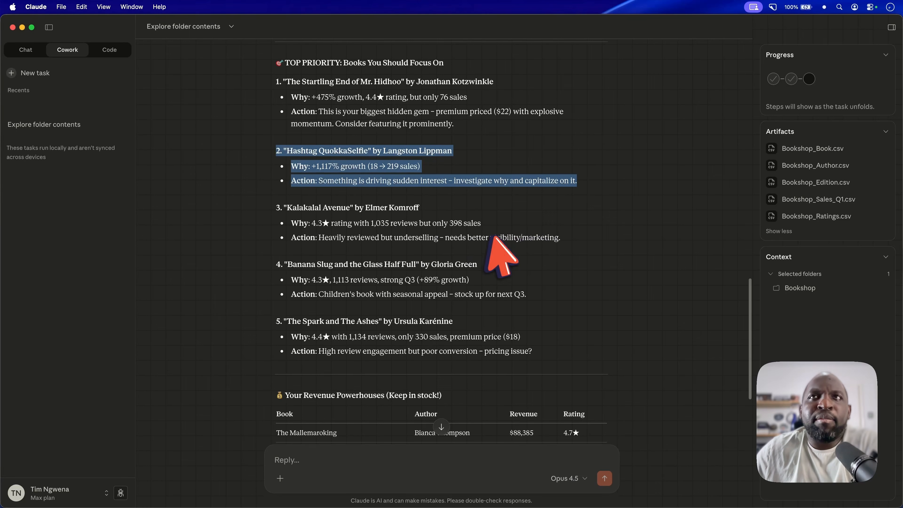
drag(490, 237, 576, 238)
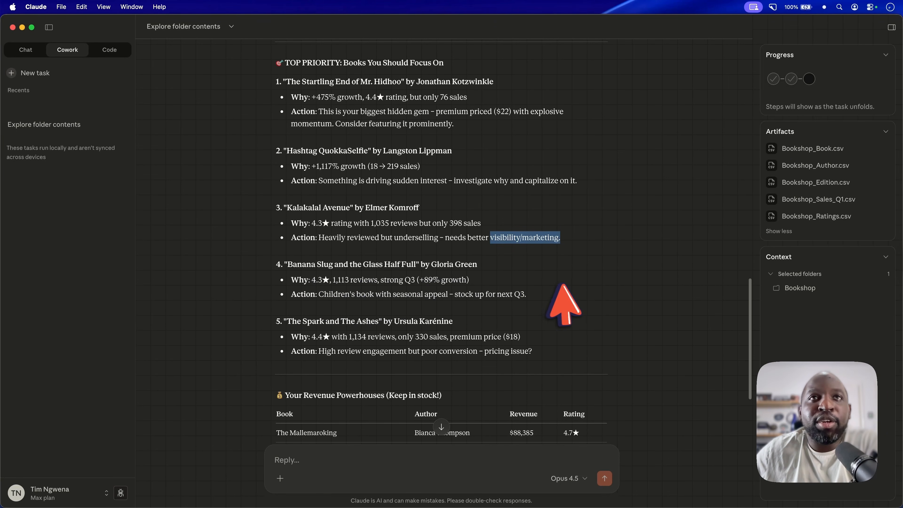
scroll(371, 298, down, 2)
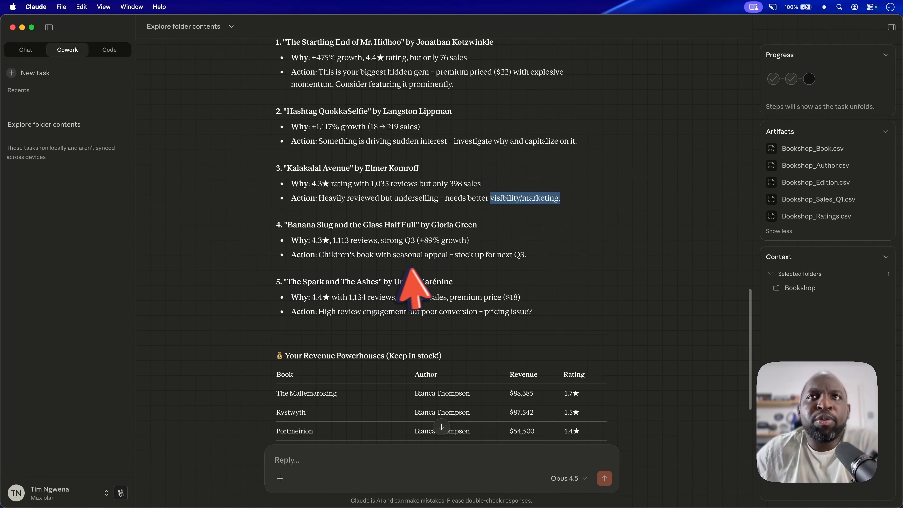
drag(528, 256, 270, 223)
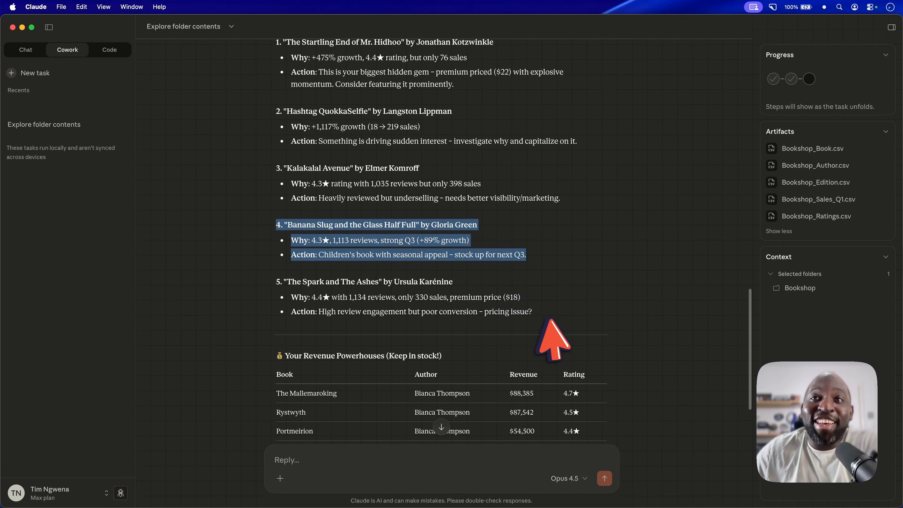
scroll(544, 318, down, 5)
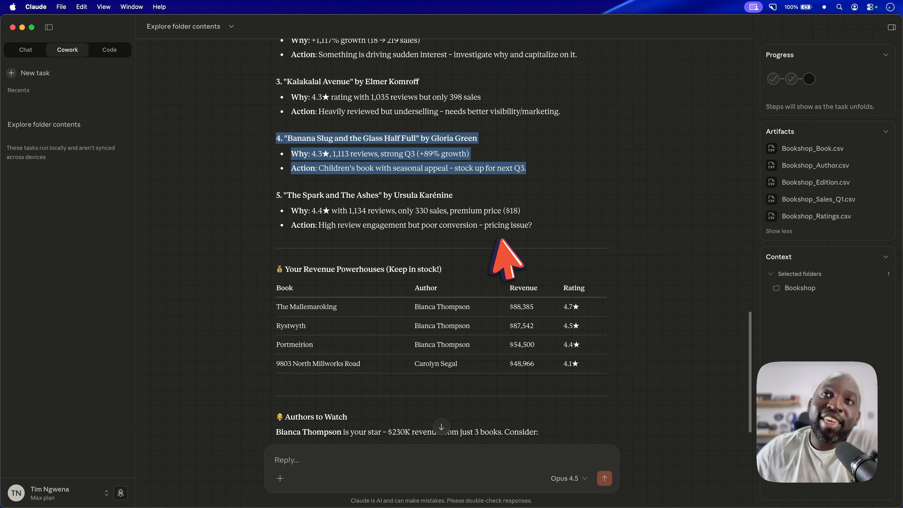
Step: Read the rest of the response, covering the revenue powerhouses table, authors to watch and action items
scroll(502, 240, up, 2)
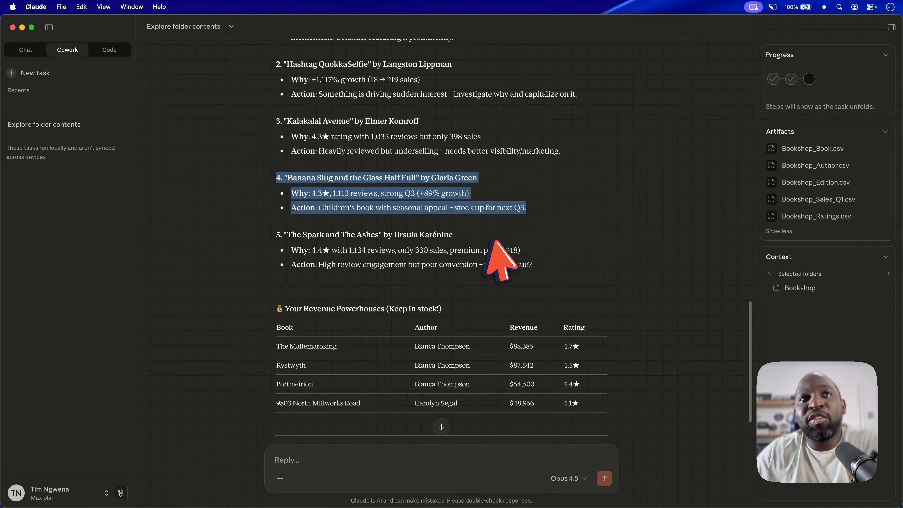
scroll(387, 315, down, 2)
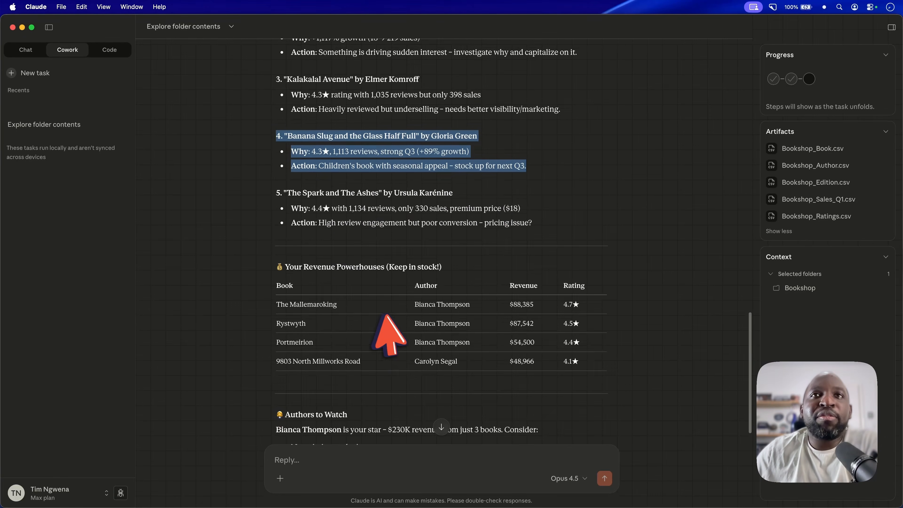
scroll(387, 315, down, 2)
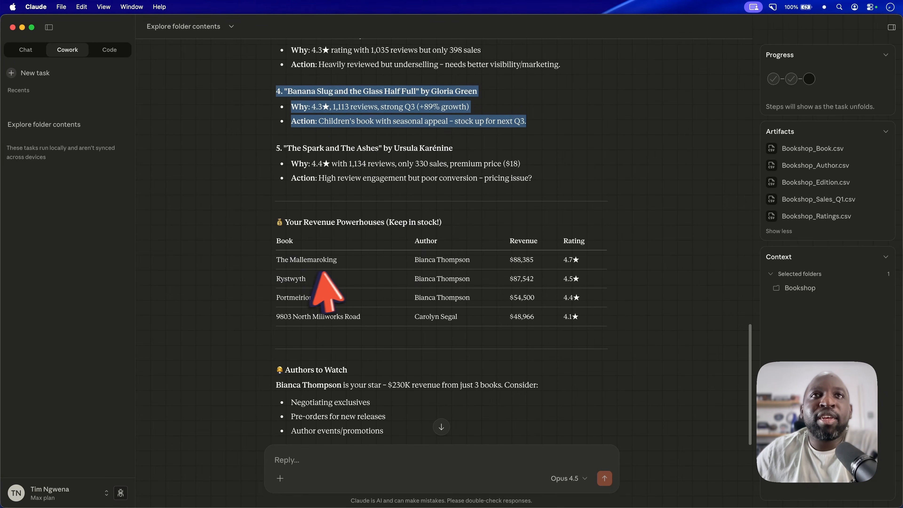
scroll(322, 288, down, 8)
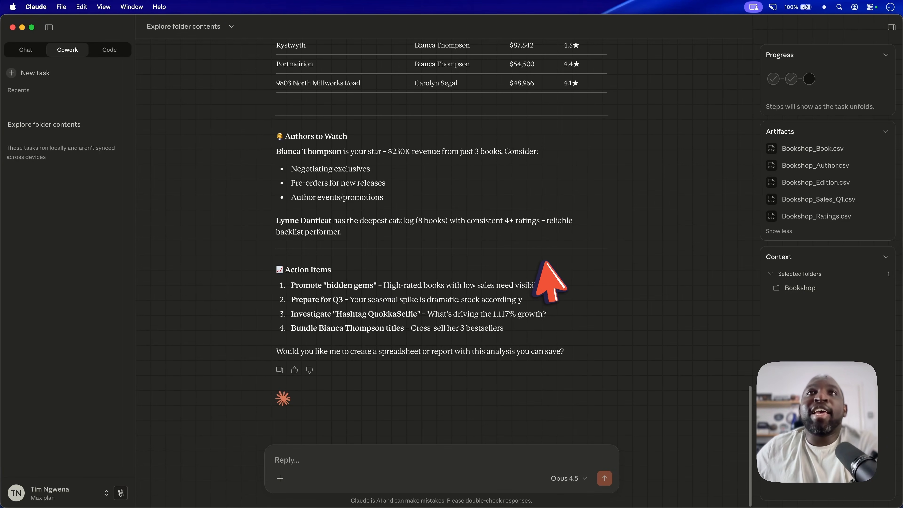
Step: Review the original request, the analysis steps and the key overall trends, highlighting the total sales line
scroll(547, 270, up, 15)
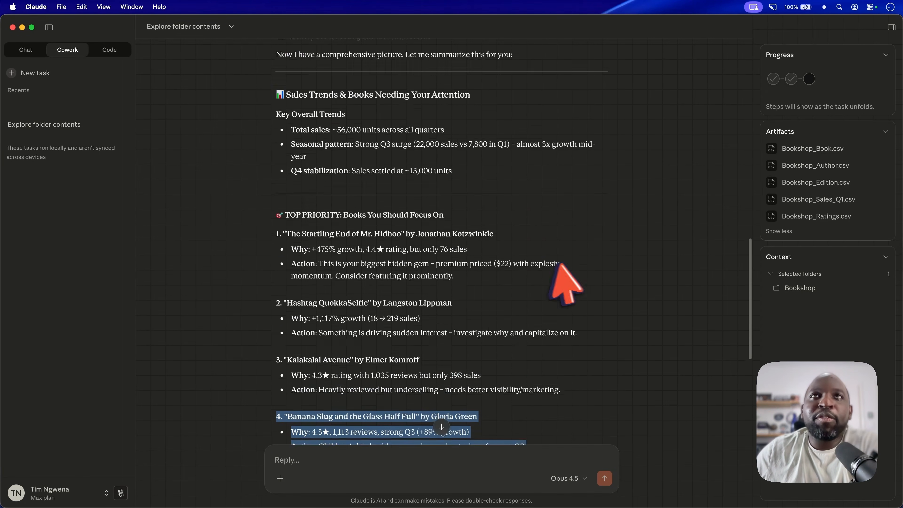
scroll(498, 271, up, 5)
scroll(491, 313, up, 12)
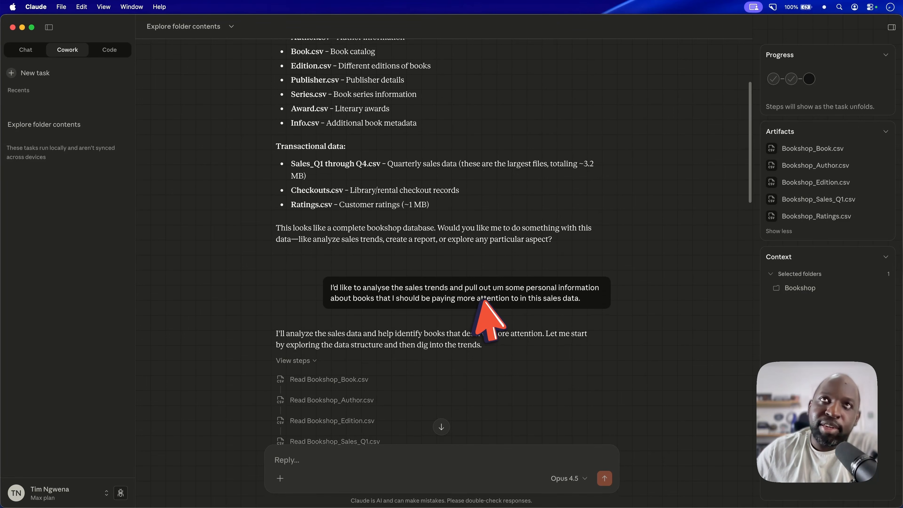
scroll(483, 300, down, 15)
scroll(484, 310, up, 6)
scroll(480, 300, up, 2)
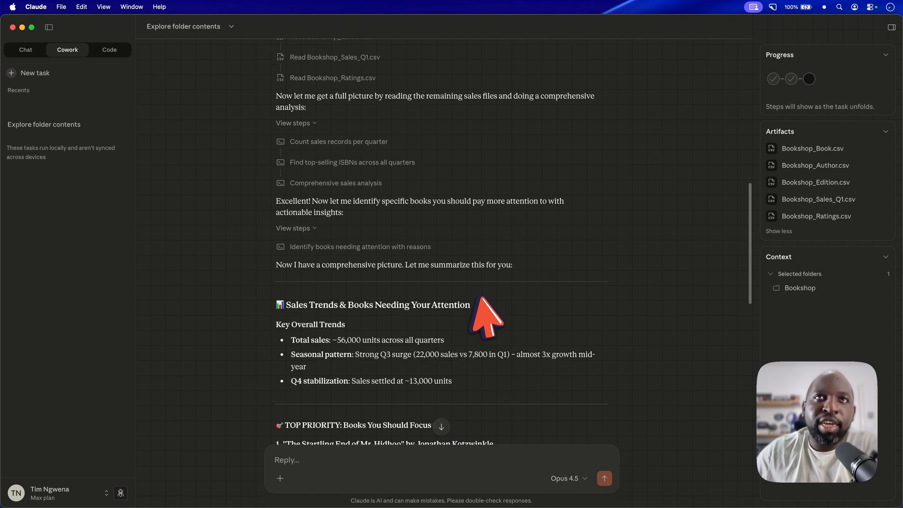
scroll(480, 299, up, 5)
scroll(480, 299, down, 14)
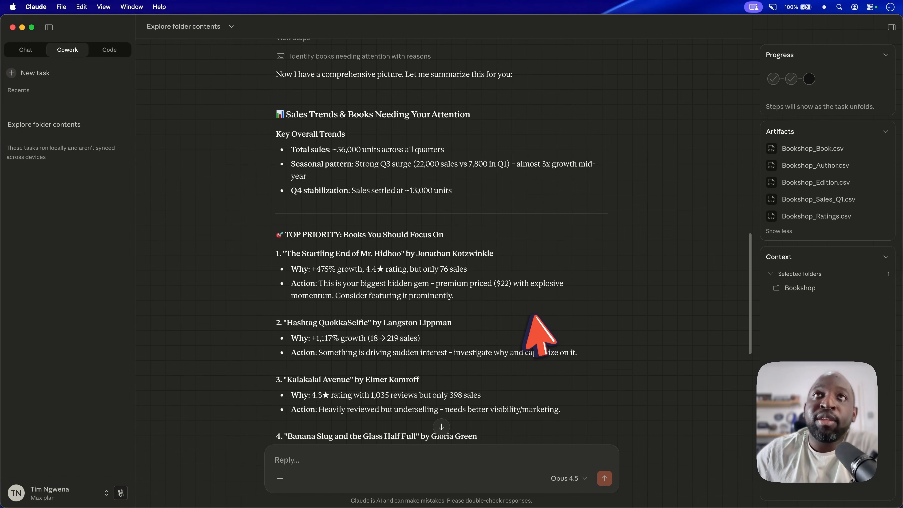
scroll(519, 313, up, 2)
scroll(533, 334, up, 2)
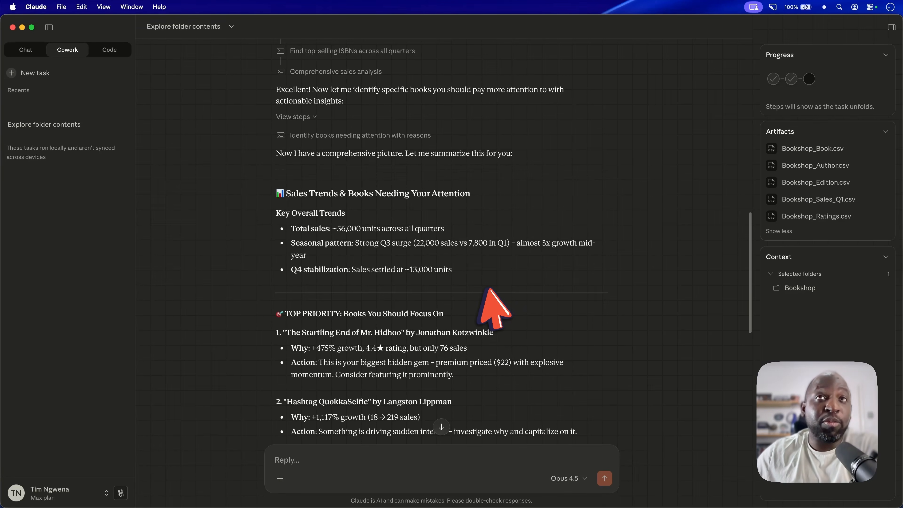
scroll(494, 284, down, 3)
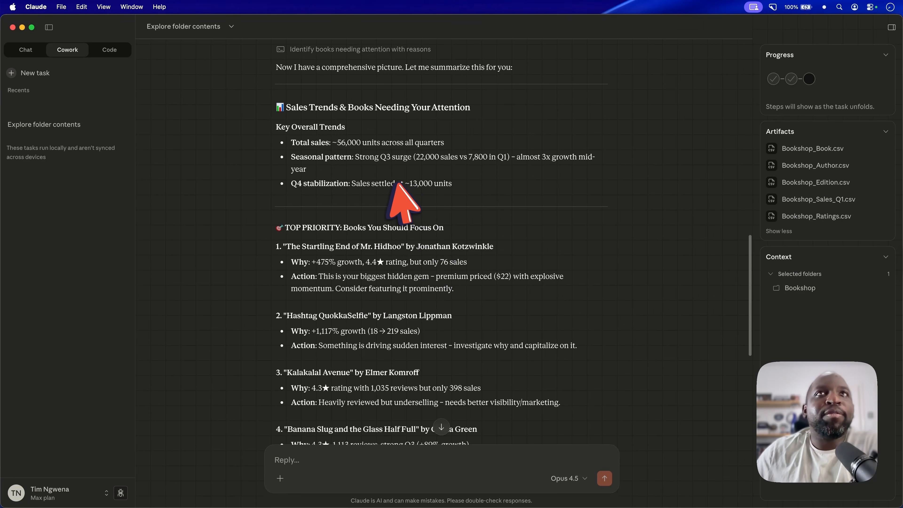
scroll(397, 183, up, 2)
drag(445, 182, 274, 179)
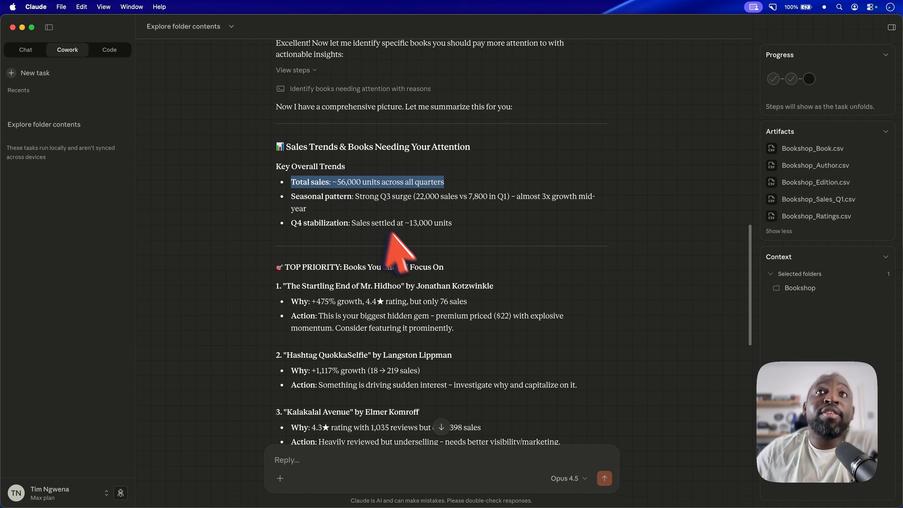
Step: Switch to Tableau, widen the data pane and place the Sales table's count on Rows in Sheet 1
key(ctrl+Up)
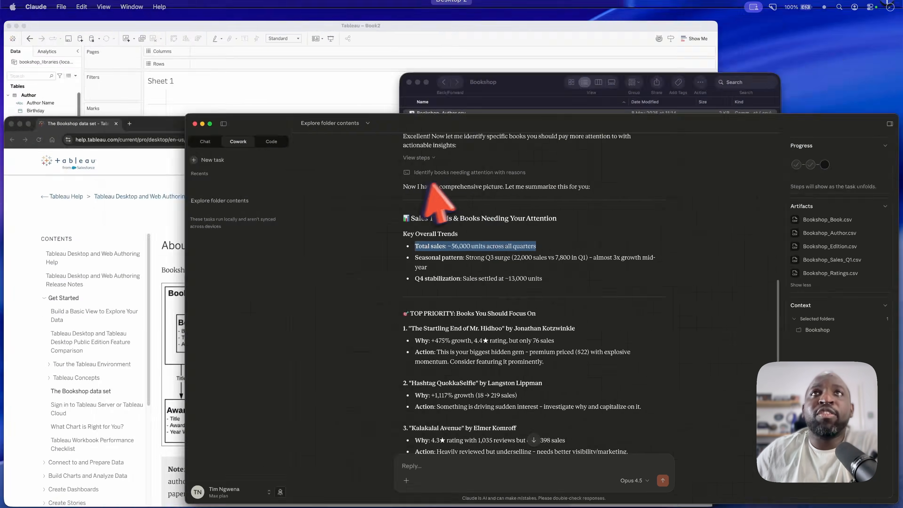
click(228, 167)
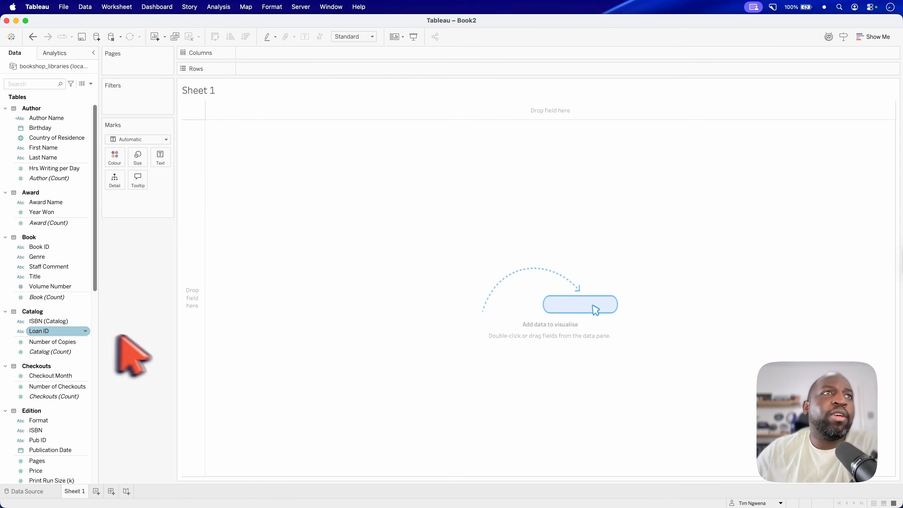
drag(99, 265, 159, 260)
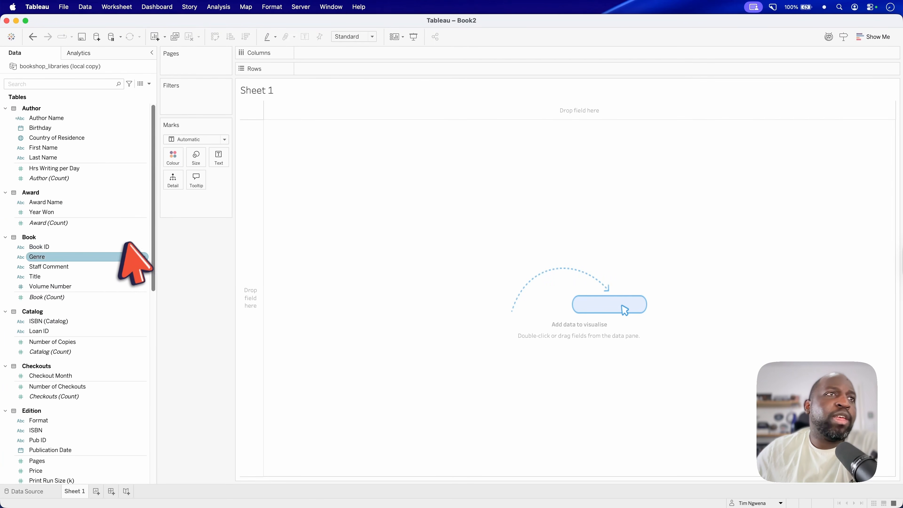
scroll(124, 261, down, 10)
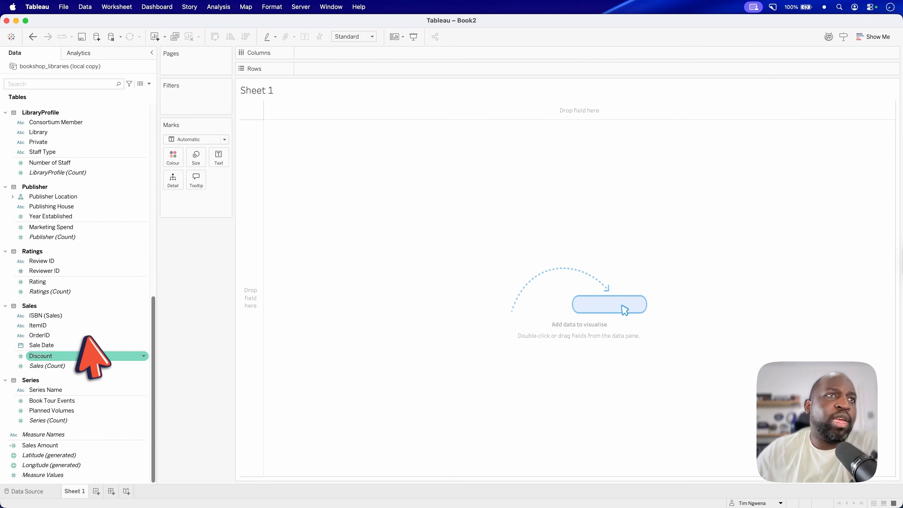
drag(46, 365, 353, 73)
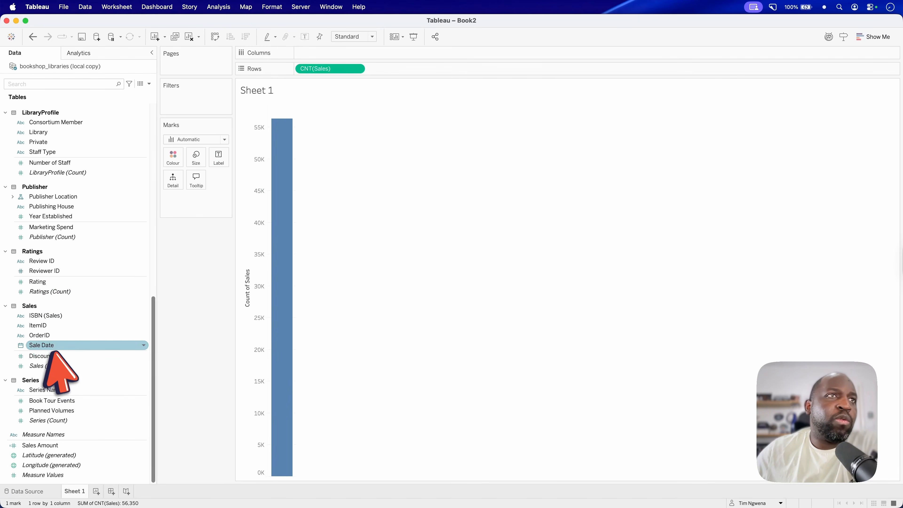
Step: Place Sale Date on Columns and set it to the continuous Quarter date level to chart sales by quarter
drag(42, 346, 352, 53)
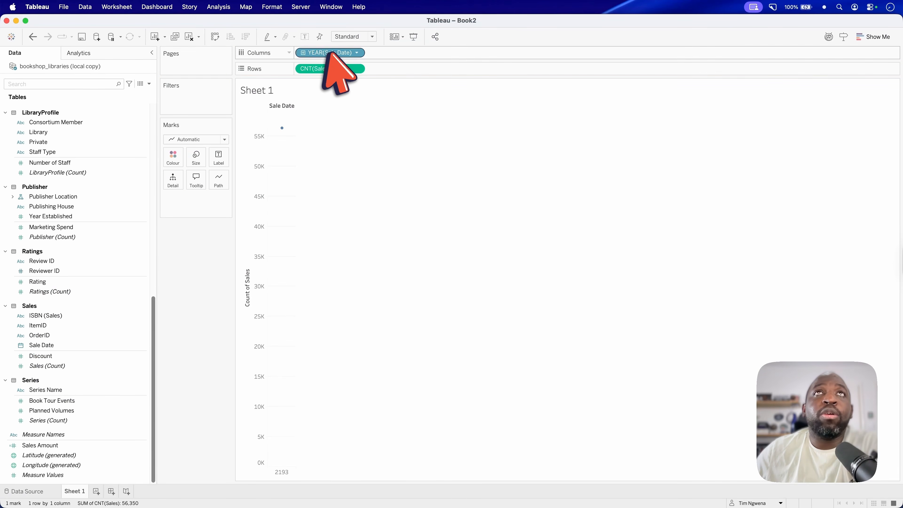
click(358, 52)
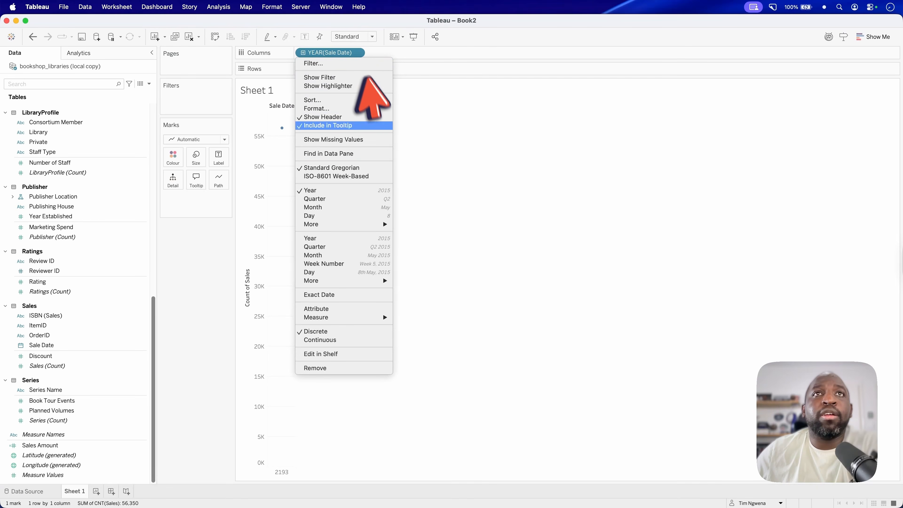
click(369, 247)
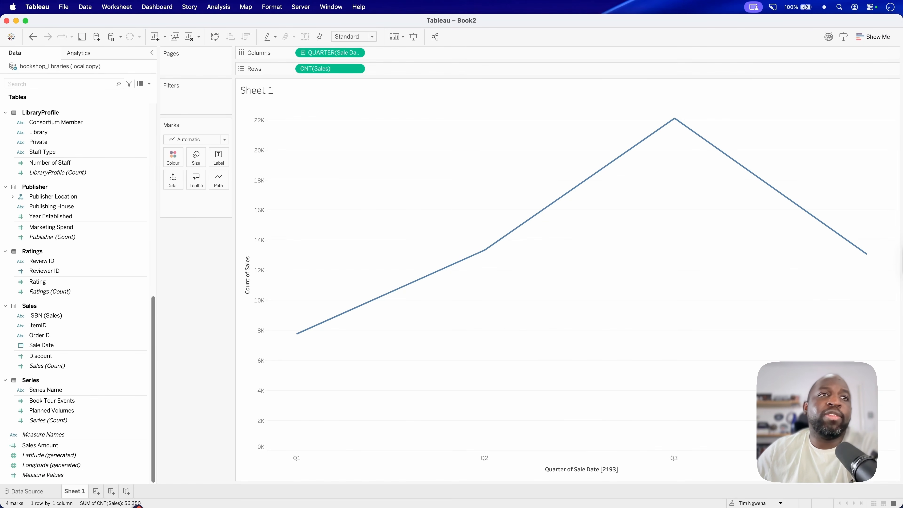
Step: Switch back to Claude and check the total sales figure in the key overall trends against the Tableau count
key(ctrl+Up)
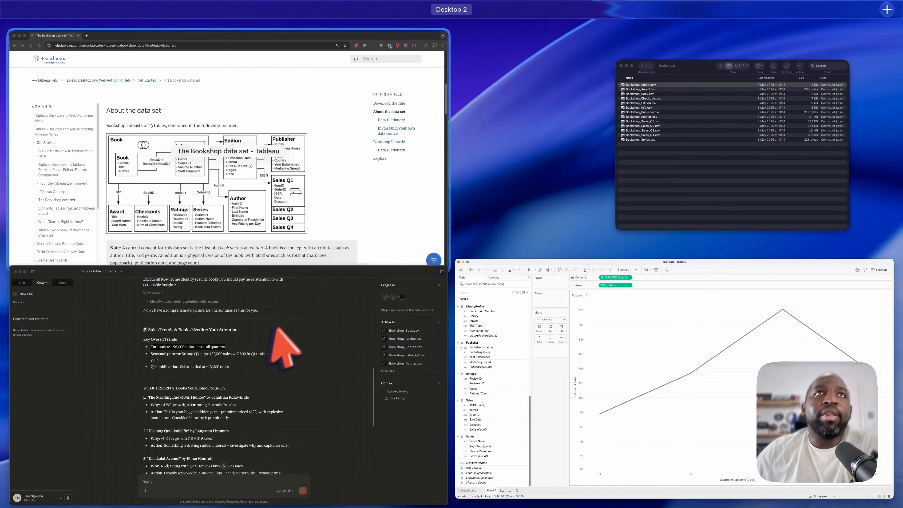
click(259, 345)
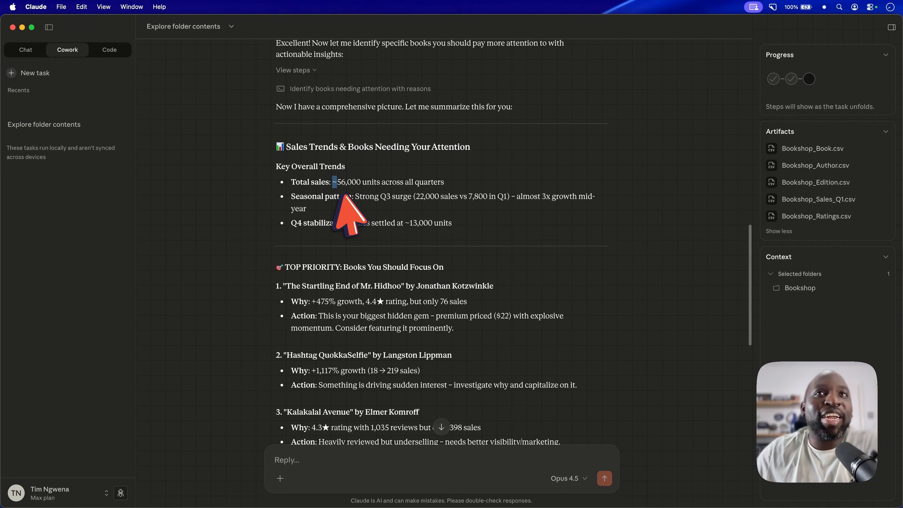
drag(349, 183, 382, 184)
click(479, 189)
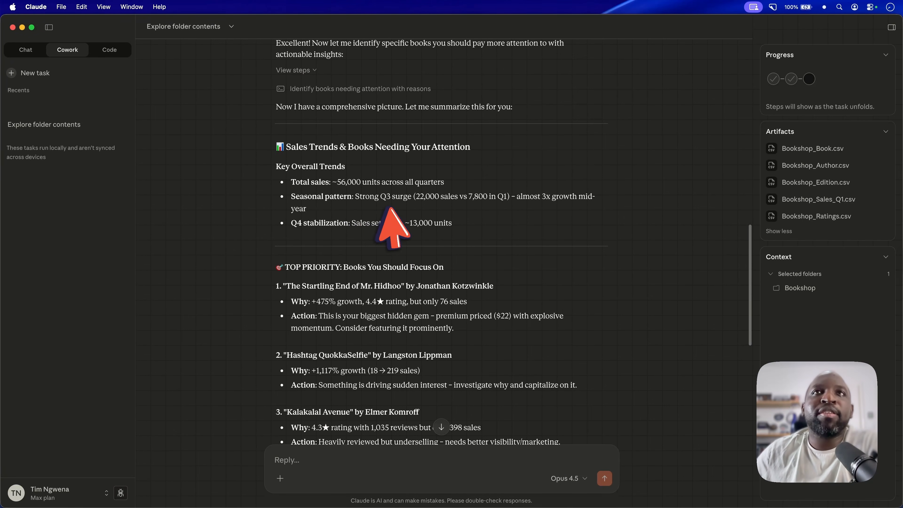
Step: Switch to Tableau's quarterly sales chart and back to Claude to compare the chart with the seasonal pattern described
key(ctrl+Up)
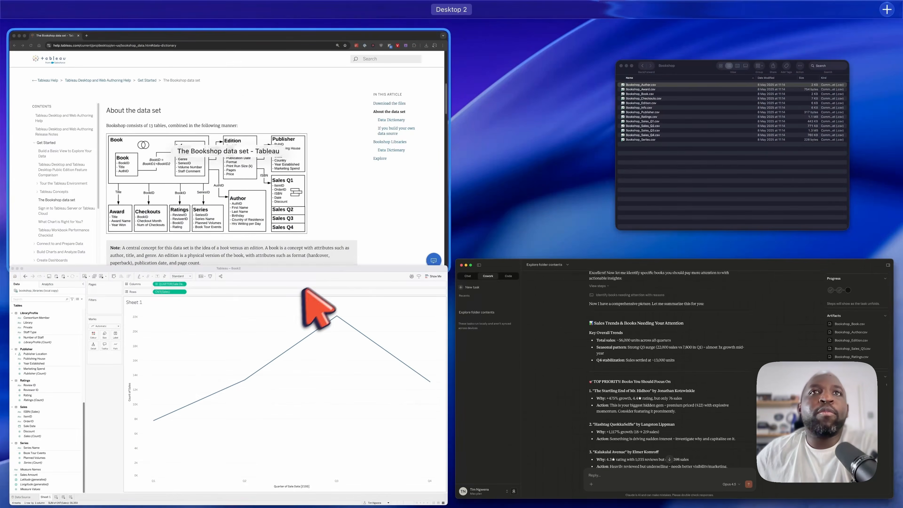
click(317, 303)
key(ctrl+Up)
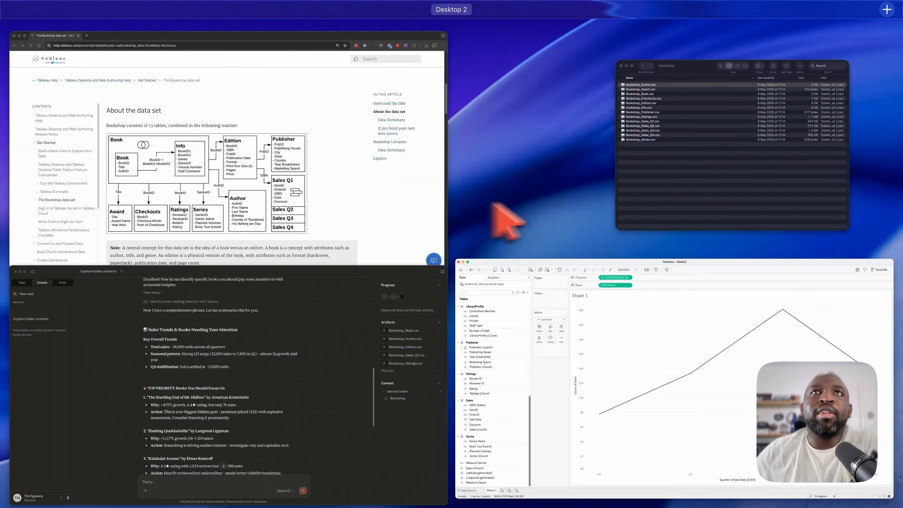
click(370, 242)
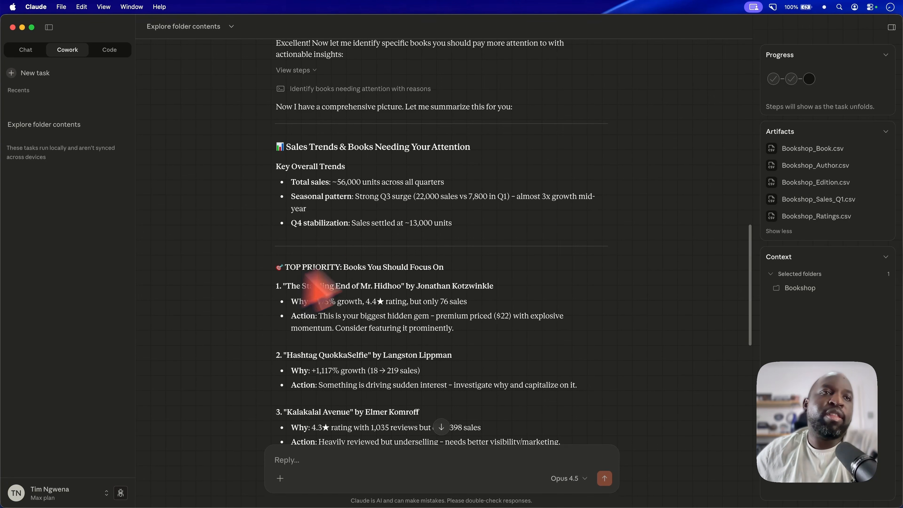
Step: Bring up the Bookshop data set help page in Chrome and minimise its window
key(ctrl+Up)
click(270, 149)
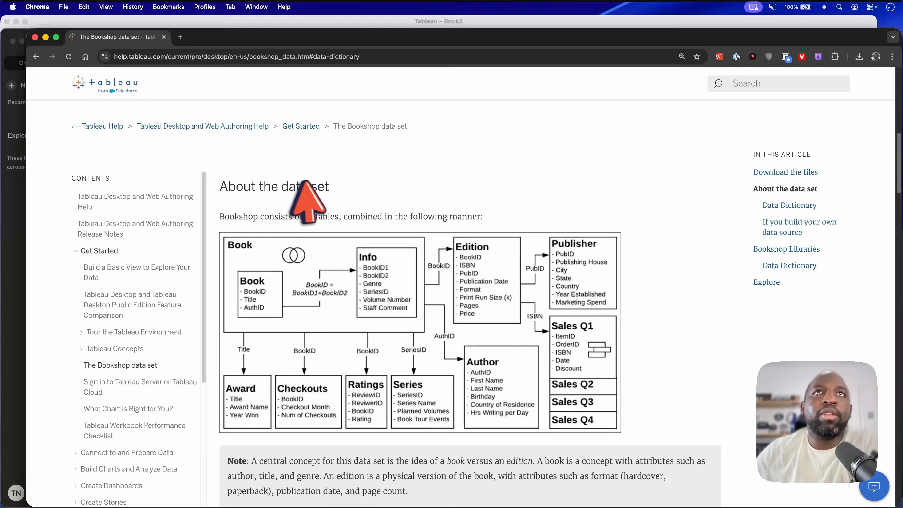
key(ctrl+Up)
click(654, 290)
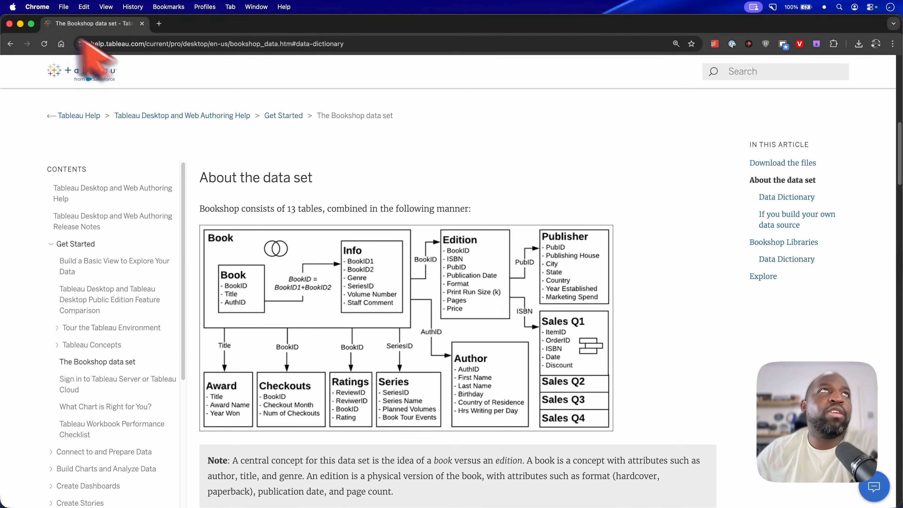
click(20, 24)
Step: Switch to Tableau to examine the quarterly sales line, and return to the sales trends summary in Claude
key(ctrl+Up)
click(273, 204)
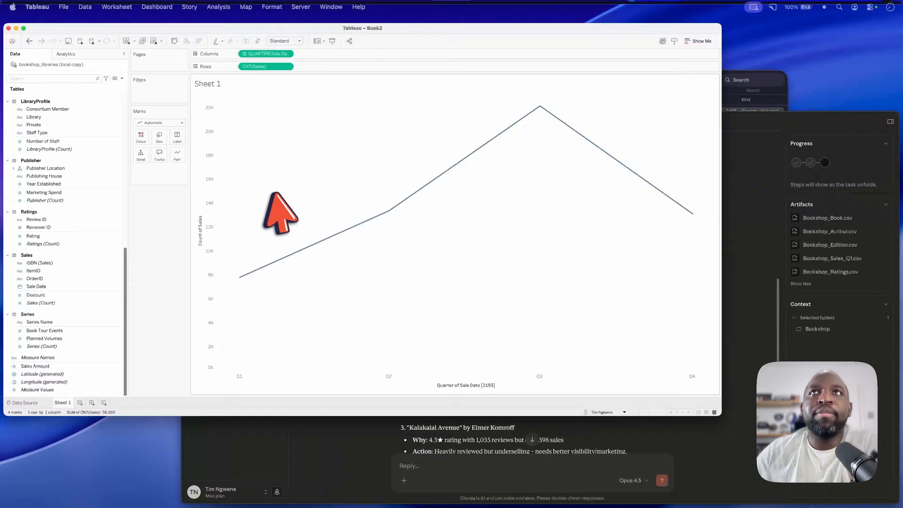
mouse_move(859, 249)
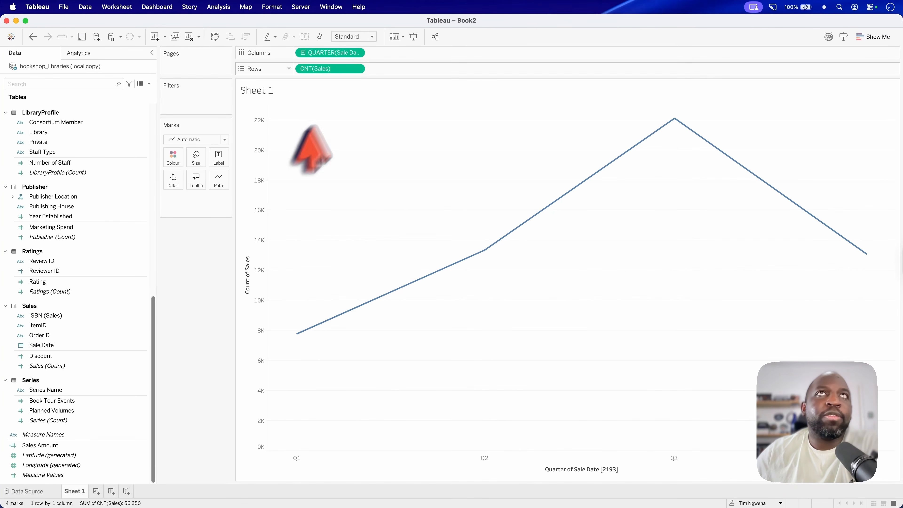
key(ctrl+Up)
click(235, 181)
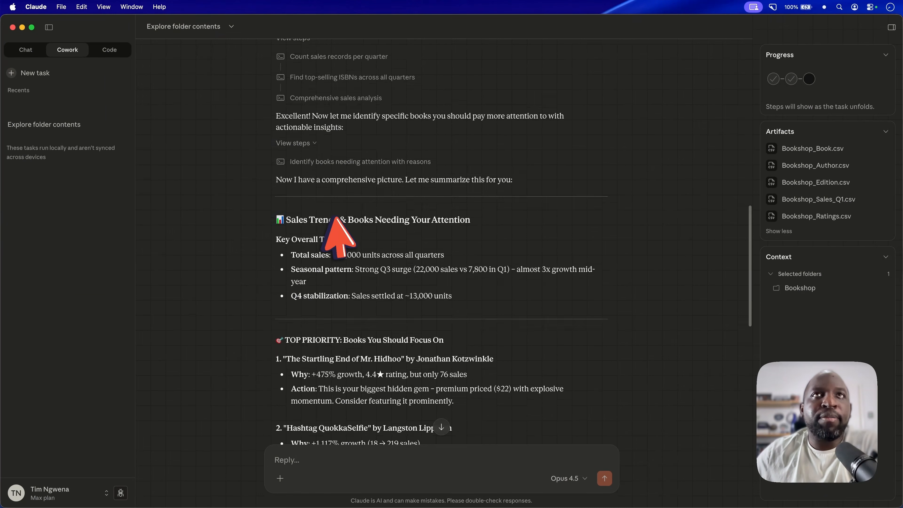
Step: Review the key overall trends and the top-priority book recommendations in Claude's sales summary
scroll(245, 222, down, 5)
scroll(356, 210, down, 1)
scroll(369, 189, up, 3)
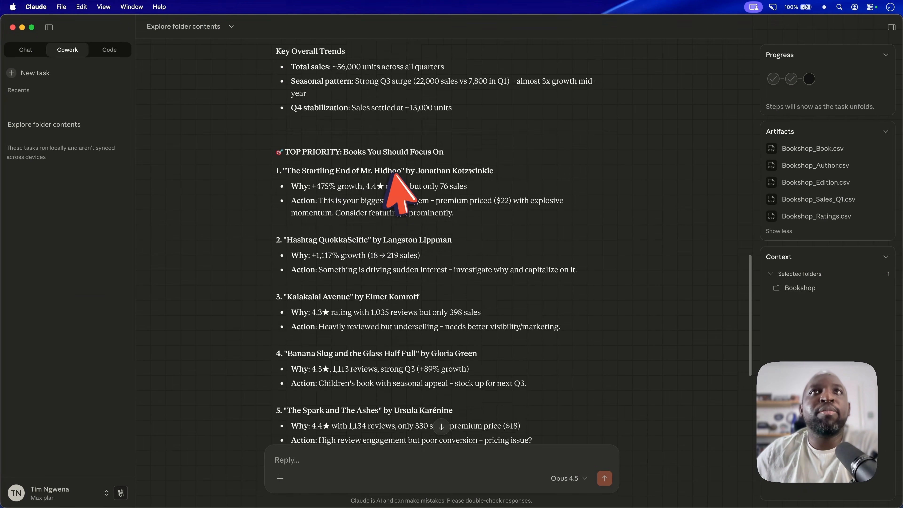
scroll(395, 177, down, 3)
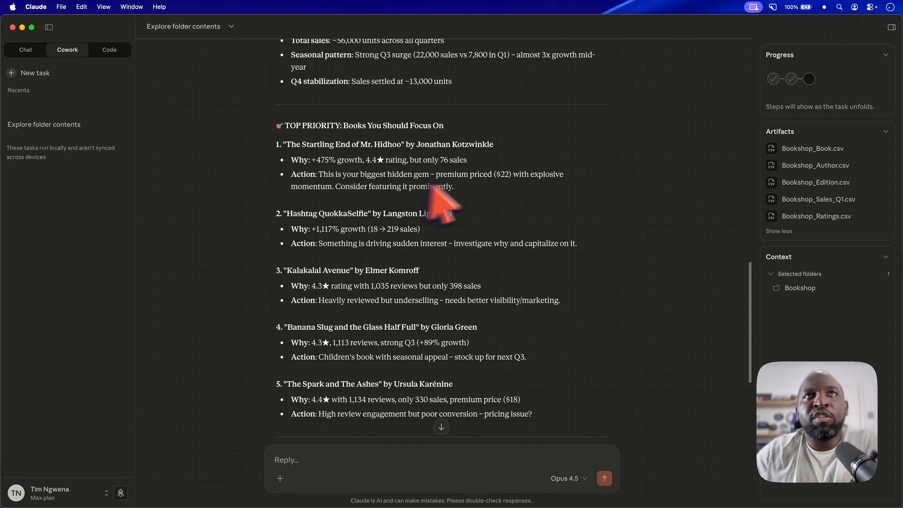
Step: Switch to Tableau and look through the available data fields, from the Sales table up to Author and back
key(ctrl+Up)
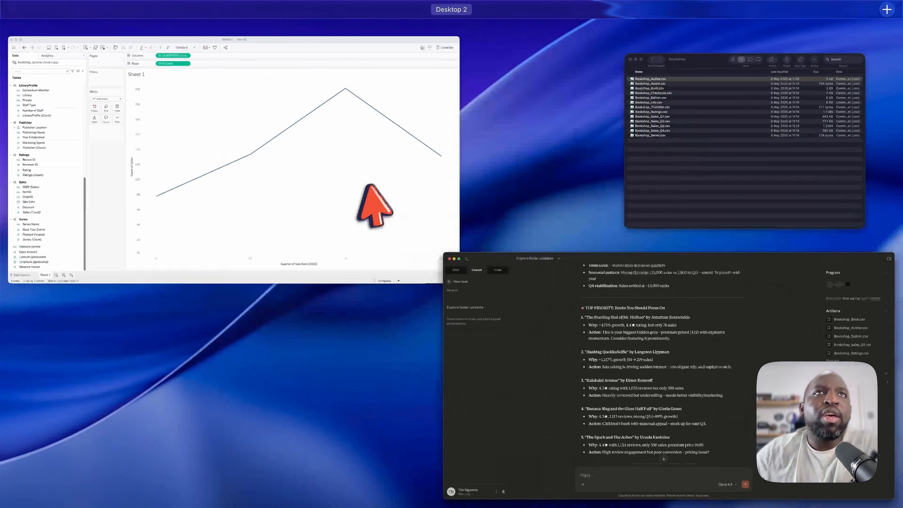
click(168, 216)
click(67, 366)
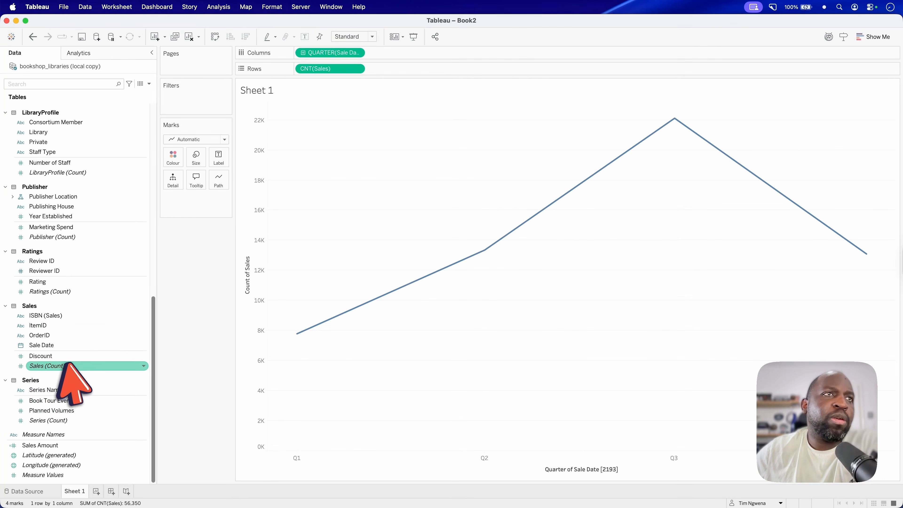
click(71, 346)
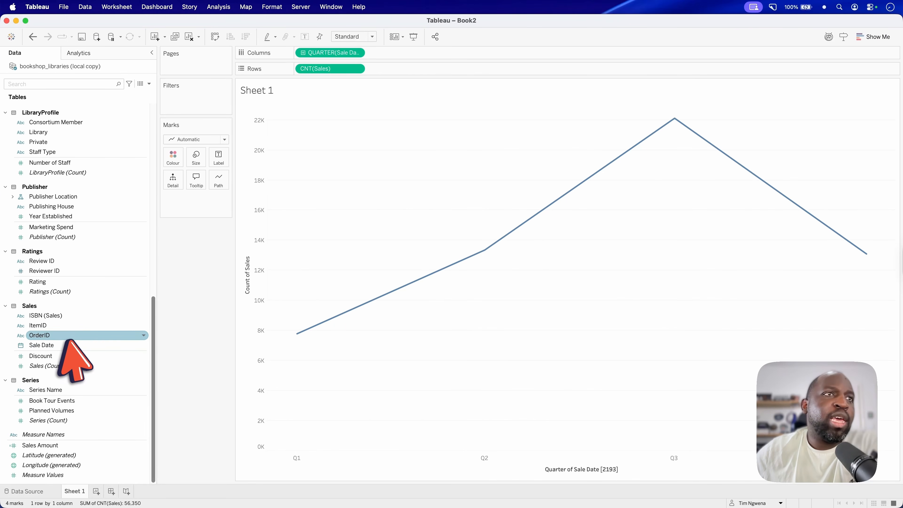
scroll(84, 355, up, 8)
scroll(85, 355, up, 7)
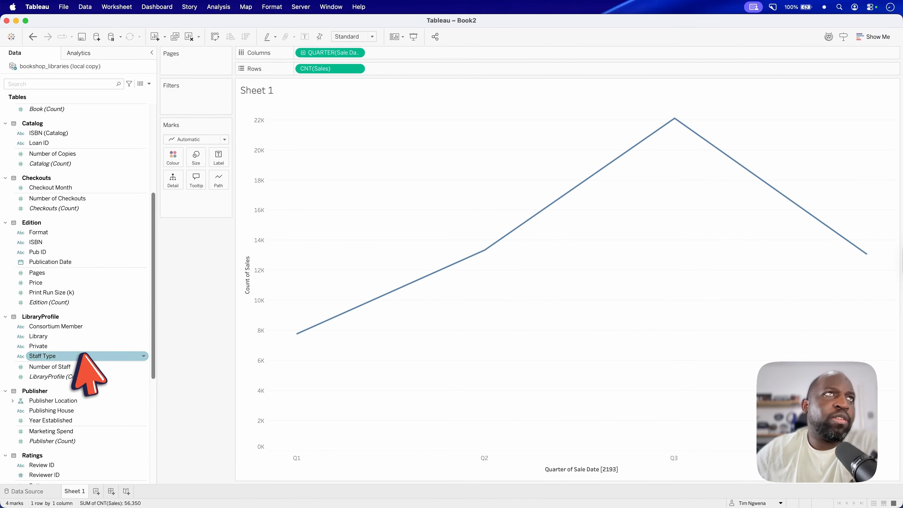
scroll(83, 356, up, 4)
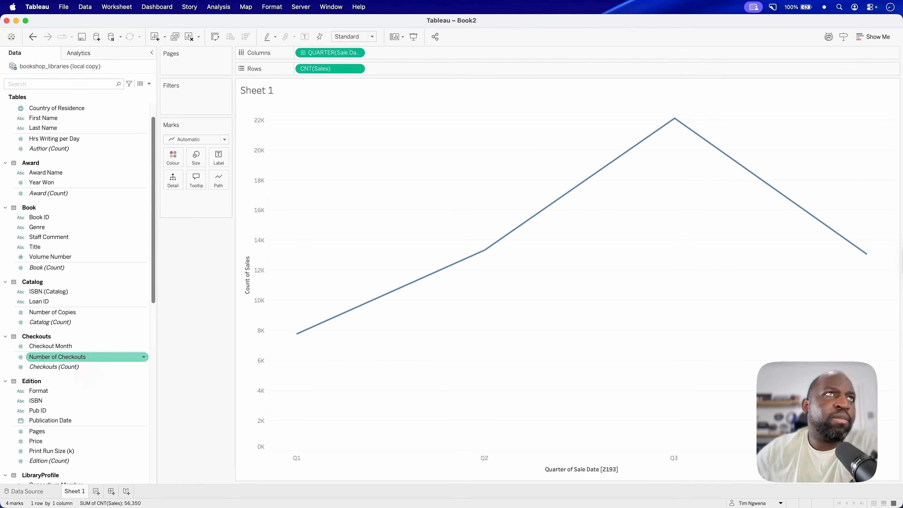
scroll(83, 356, down, 5)
scroll(85, 355, down, 14)
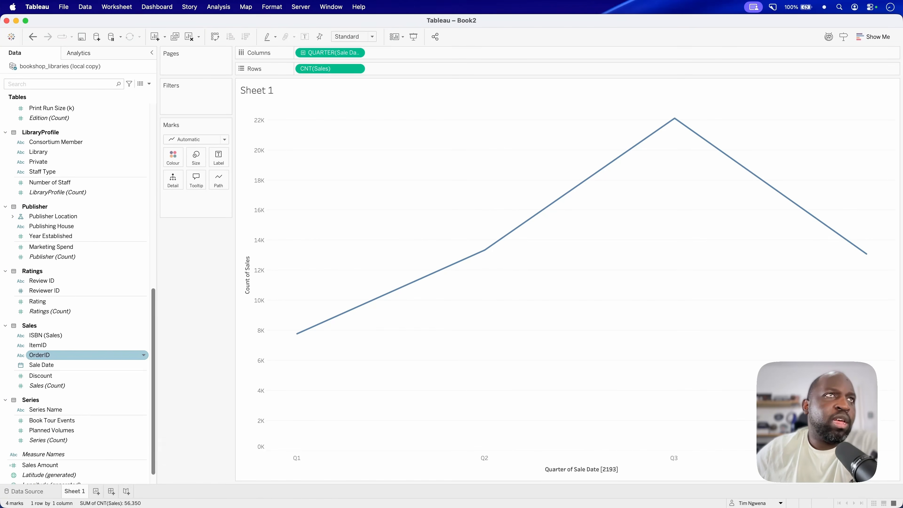
scroll(85, 355, down, 1)
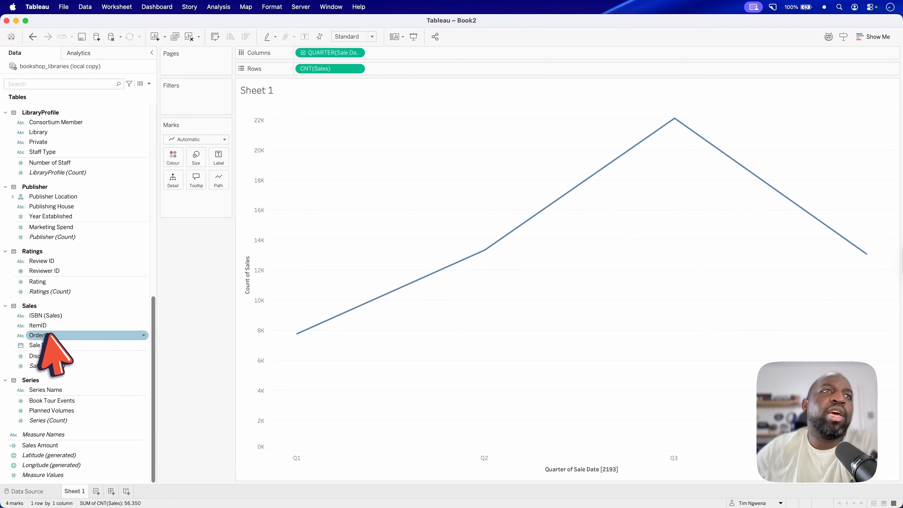
Step: Create a new worksheet listing all OrderID members as rows, with Sales (Count) shown as text
click(96, 491)
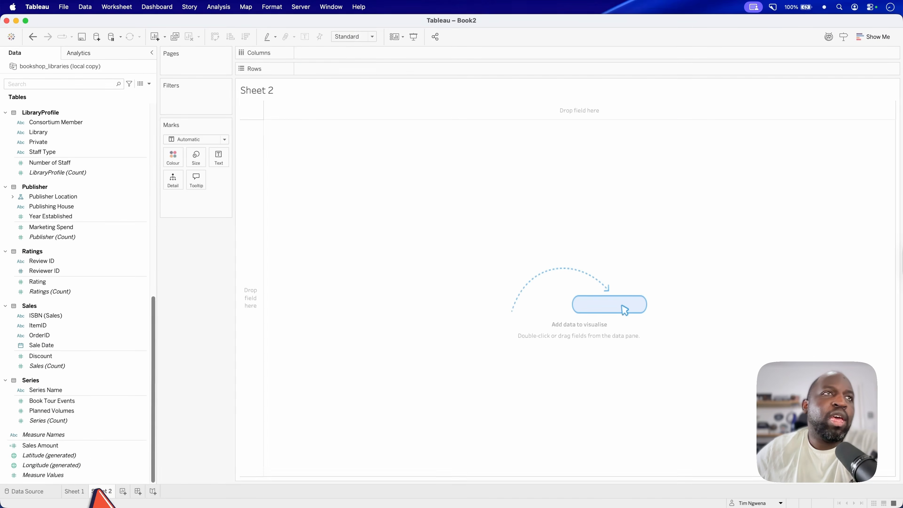
drag(35, 338, 313, 69)
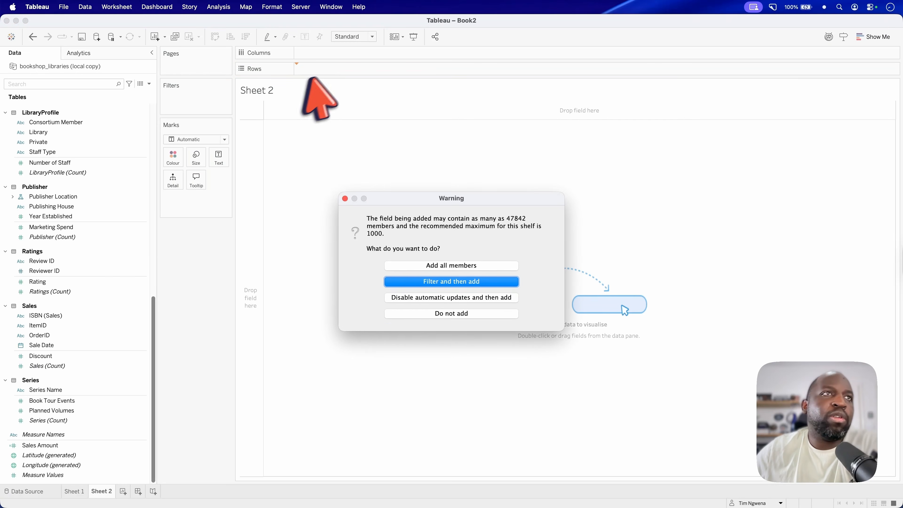
click(455, 266)
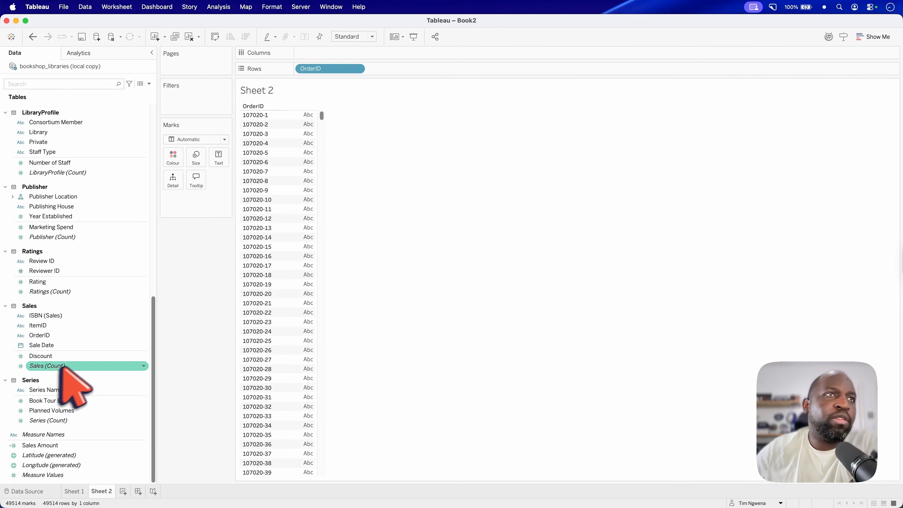
drag(41, 366, 219, 156)
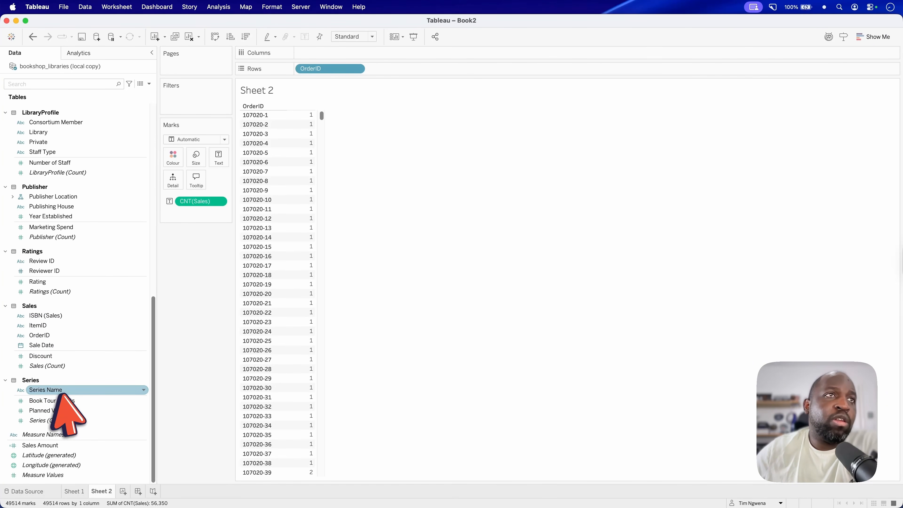
Step: Open the Sales Amount calculation to examine its formula, and look for the source fields in the data list
right_click(41, 445)
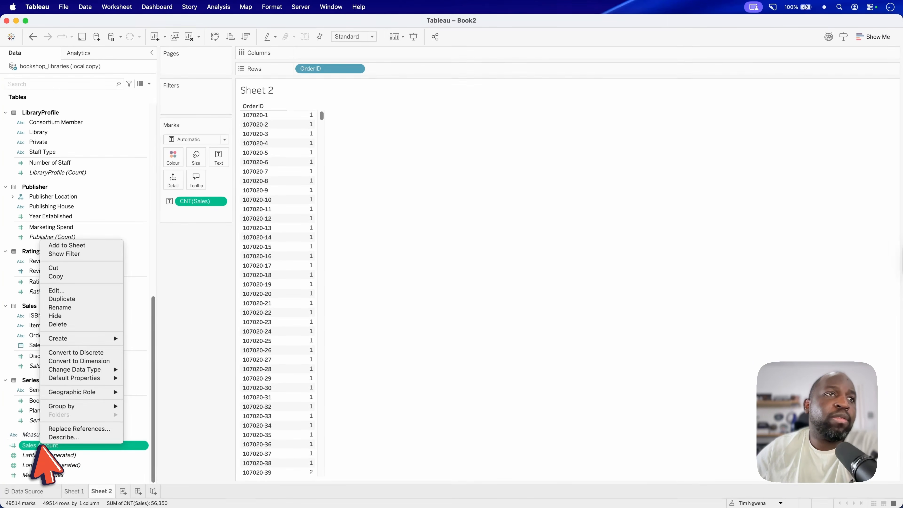
click(67, 290)
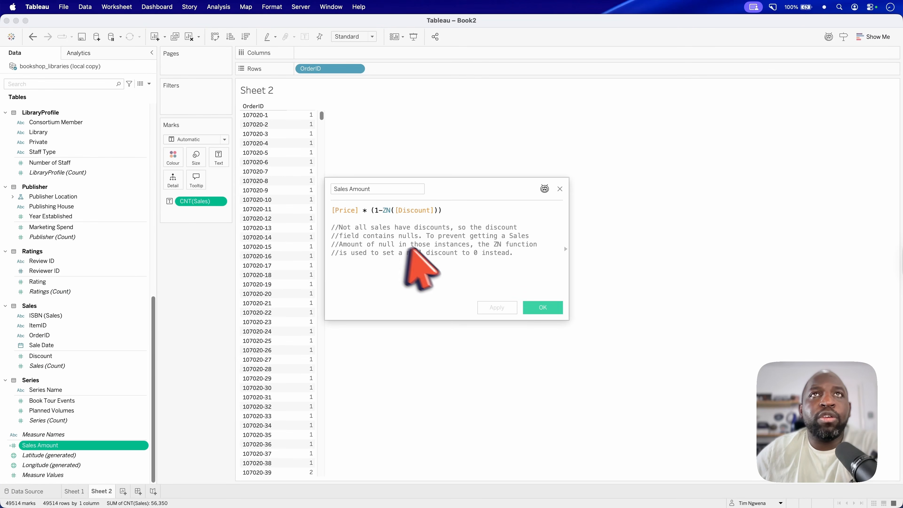
click(348, 209)
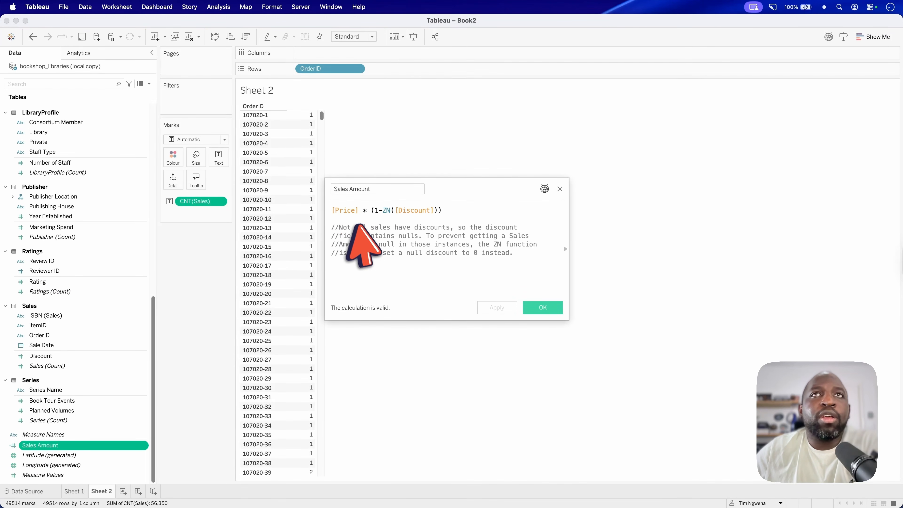
scroll(71, 356, up, 4)
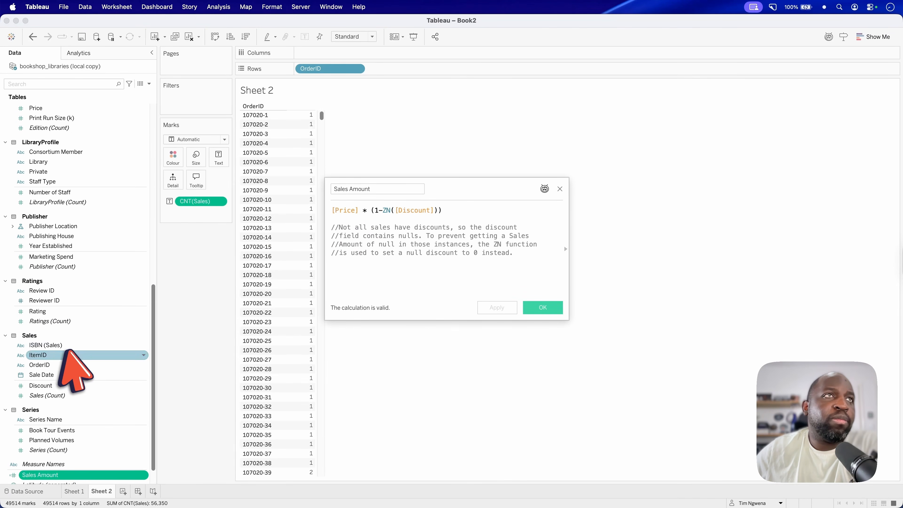
scroll(70, 356, up, 3)
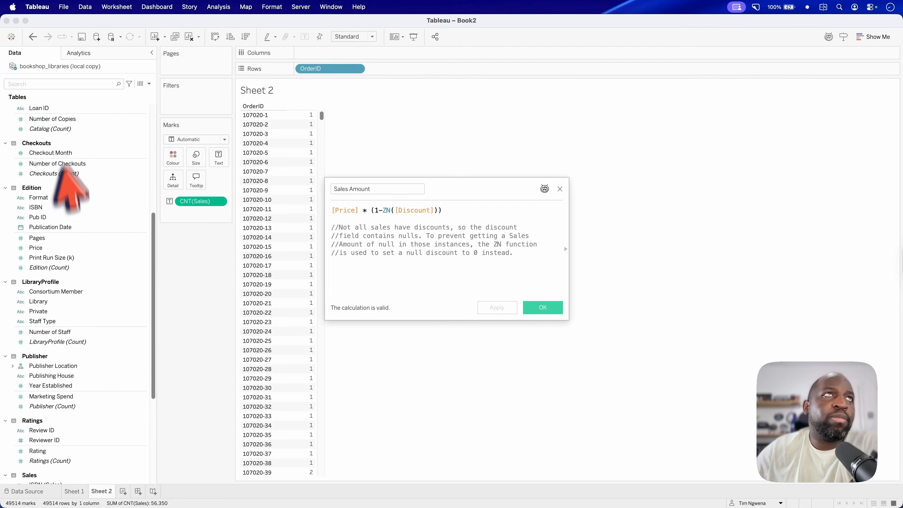
Step: Search the data fields for "price" to find its table, clear the search and close the calculation
click(58, 85)
text(pri)
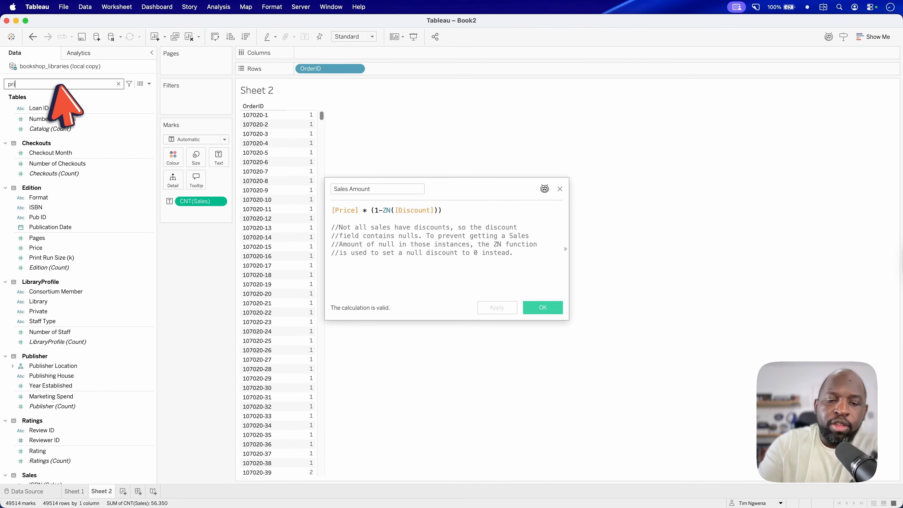
text(ce)
click(36, 125)
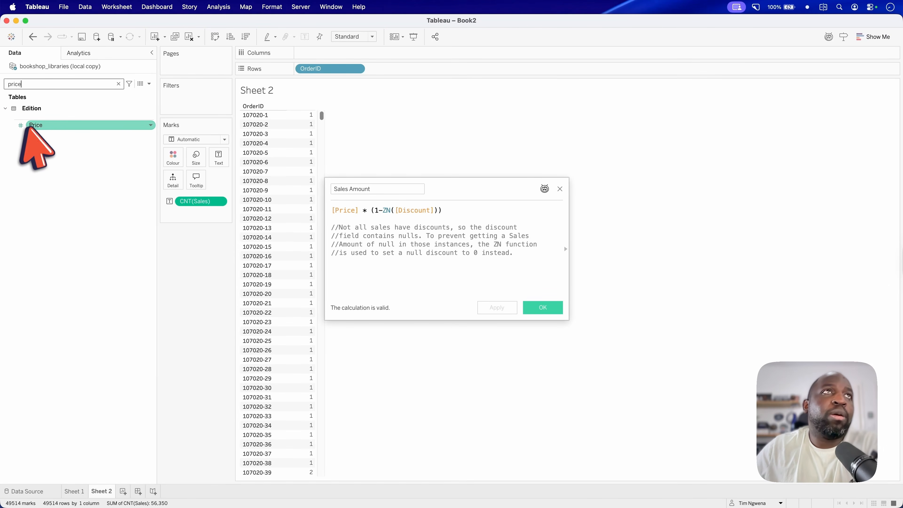
click(118, 83)
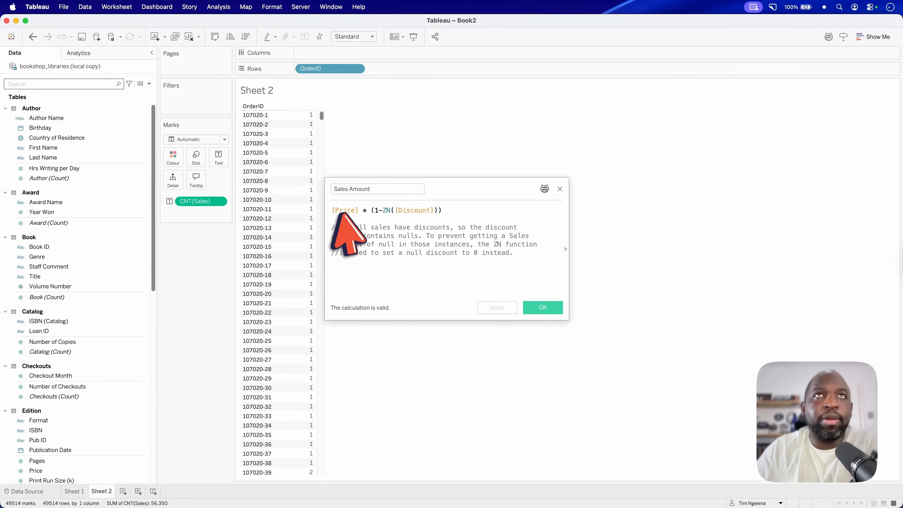
click(560, 189)
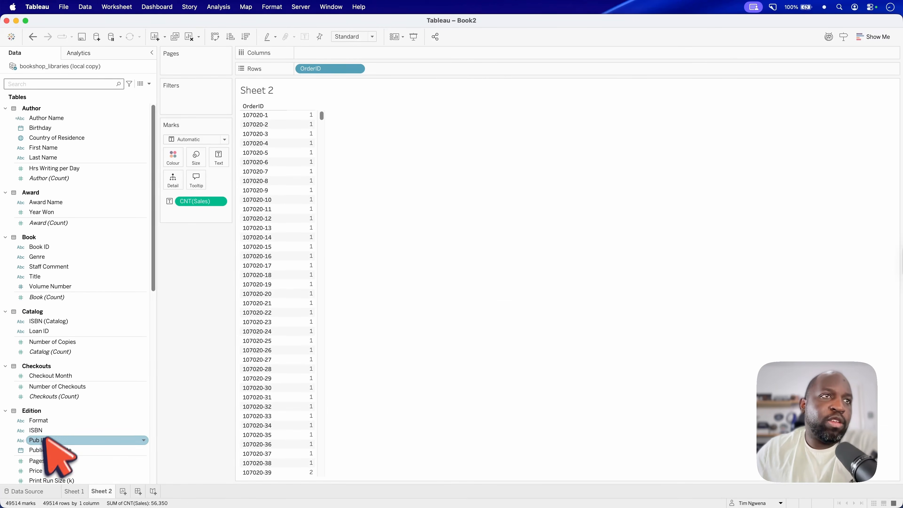
Step: Add Sales Amount to the order table as a text value alongside the sales count
scroll(44, 459, down, 10)
drag(41, 445, 364, 163)
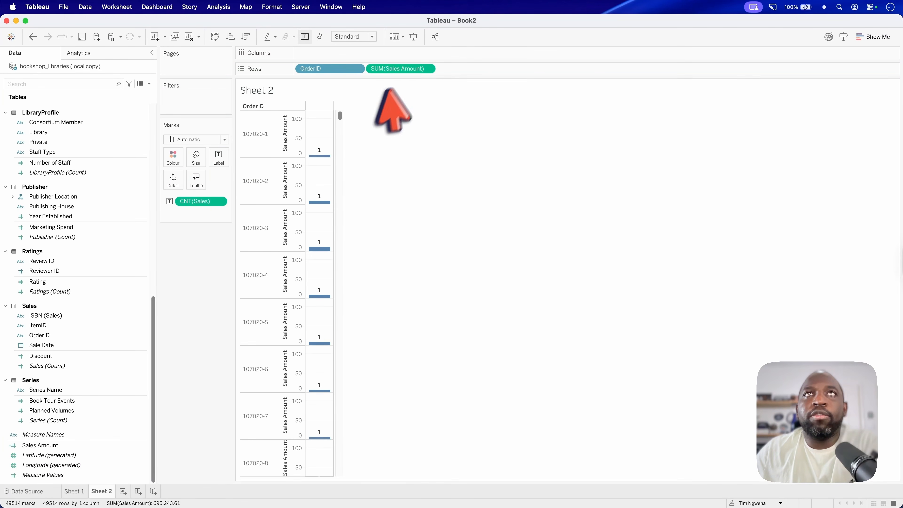
drag(395, 68, 219, 157)
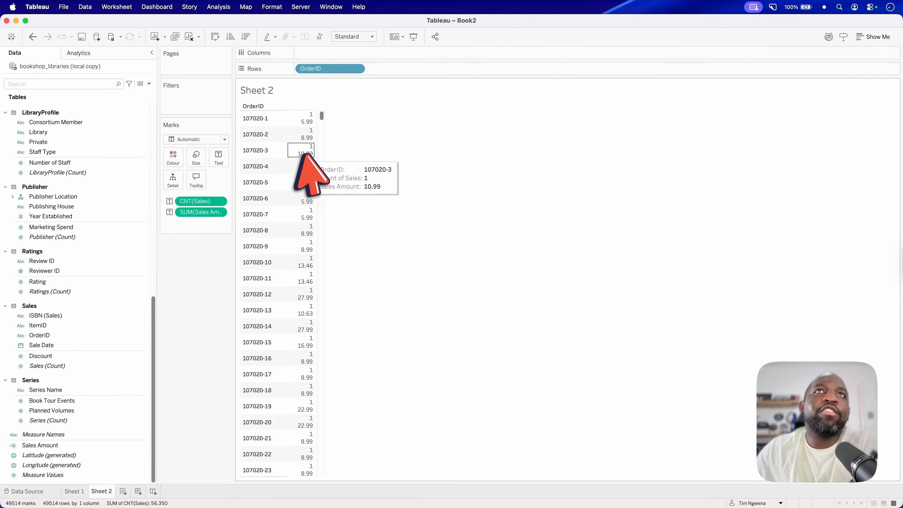
Step: Add the book Title and ISBN (Catalog) to the table rows, widening the Title column to fit full titles
scroll(89, 199, up, 10)
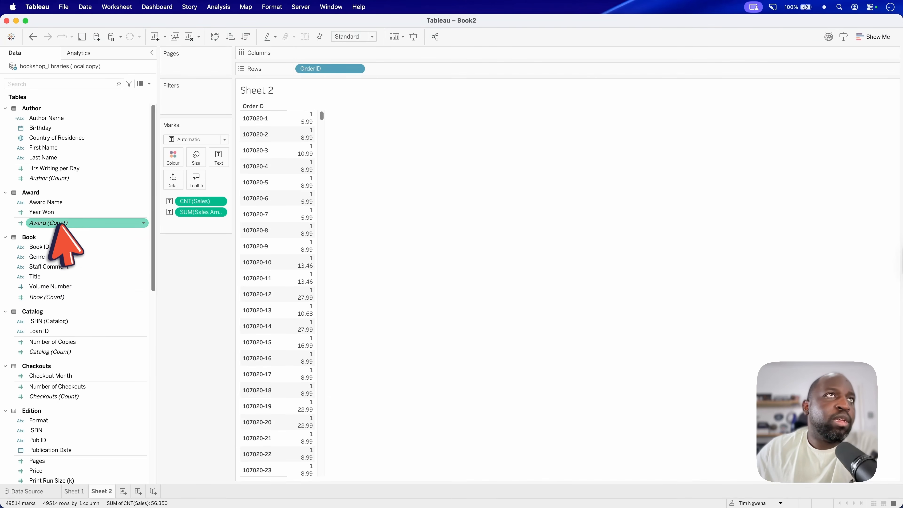
scroll(61, 215, down, 2)
drag(48, 236, 377, 71)
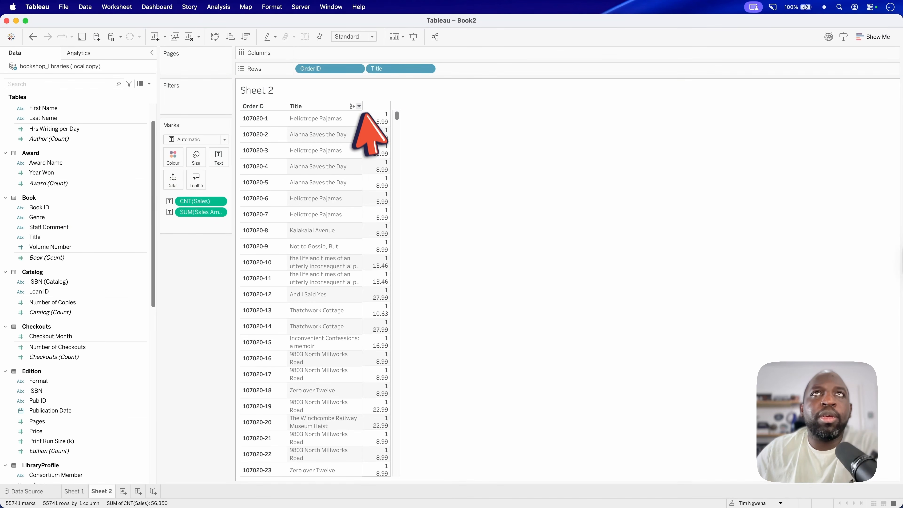
drag(390, 134, 459, 123)
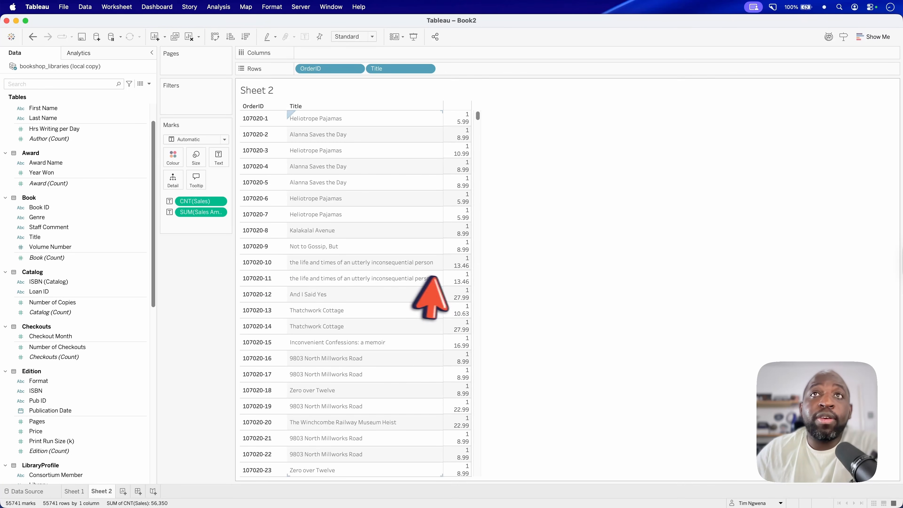
click(56, 284)
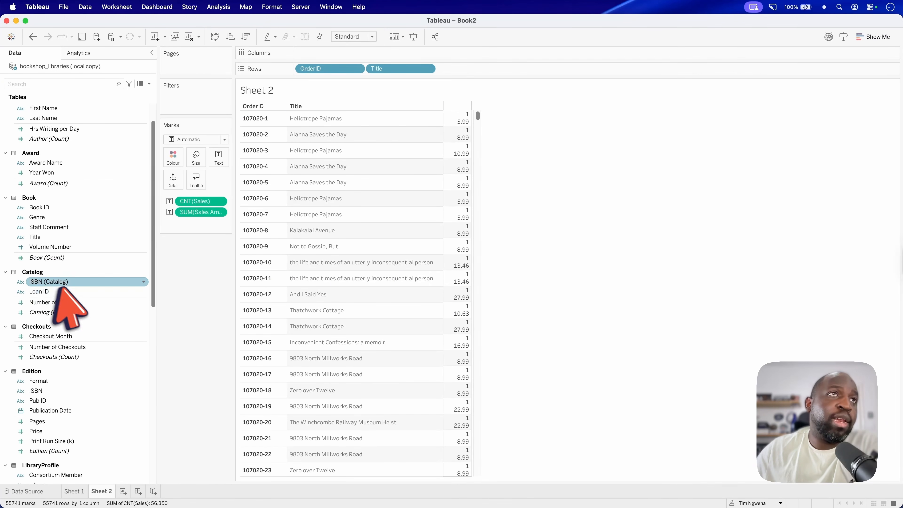
drag(35, 281, 459, 71)
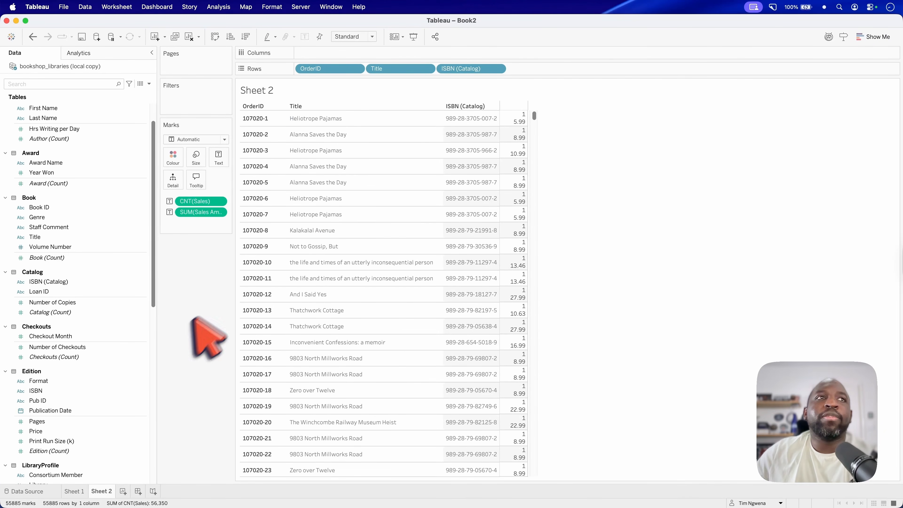
Step: Add a Title filter to the worksheet with every title deselected, and apply it
scroll(60, 258, up, 3)
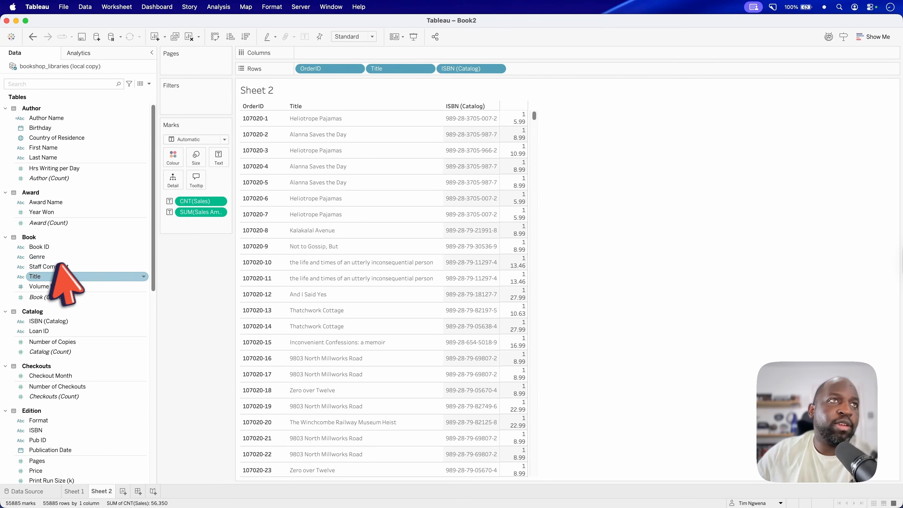
drag(56, 276, 191, 106)
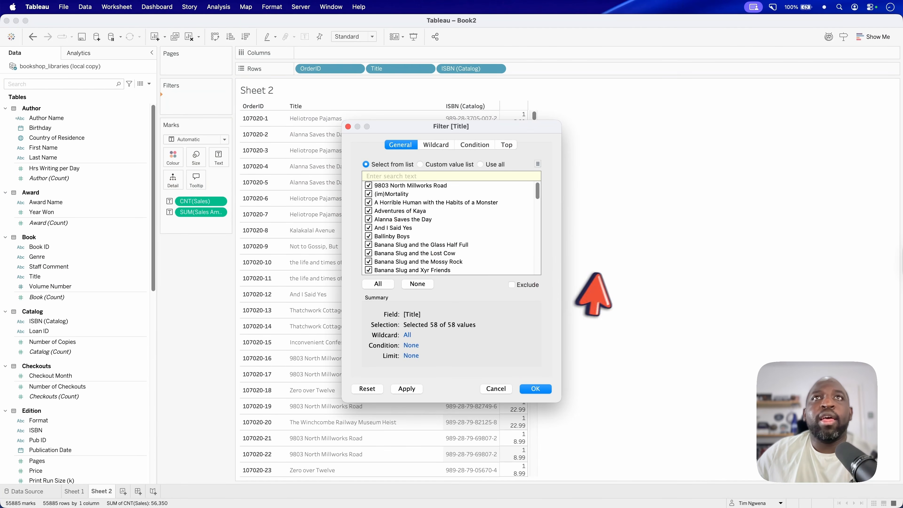
click(418, 283)
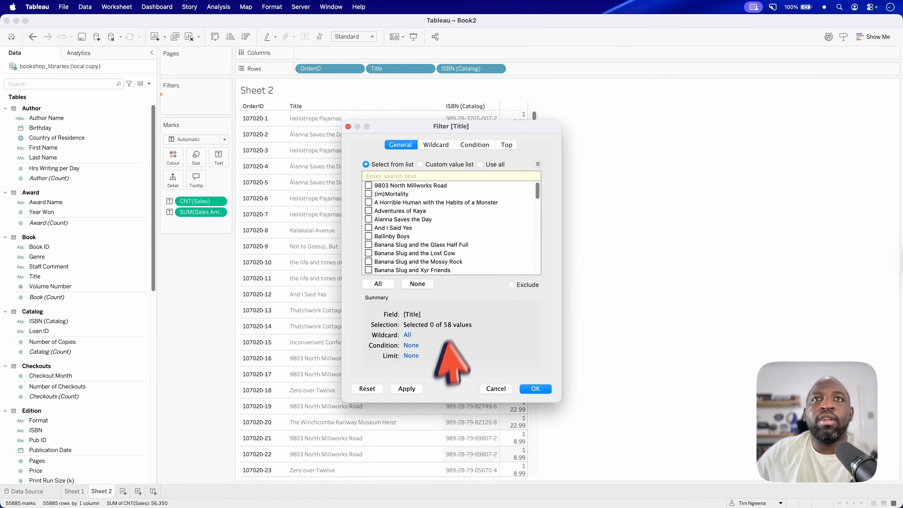
click(407, 389)
Step: Switch to Claude and copy the title "The Startling End of Mr. Hidhoo" from the first top-priority book
key(ctrl+Up)
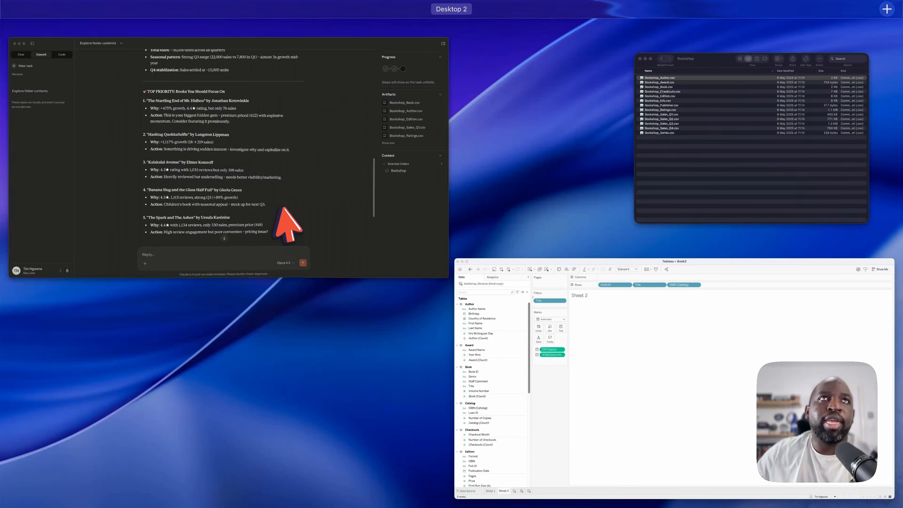
click(288, 222)
scroll(368, 235, up, 2)
drag(285, 190, 401, 183)
key(super+c)
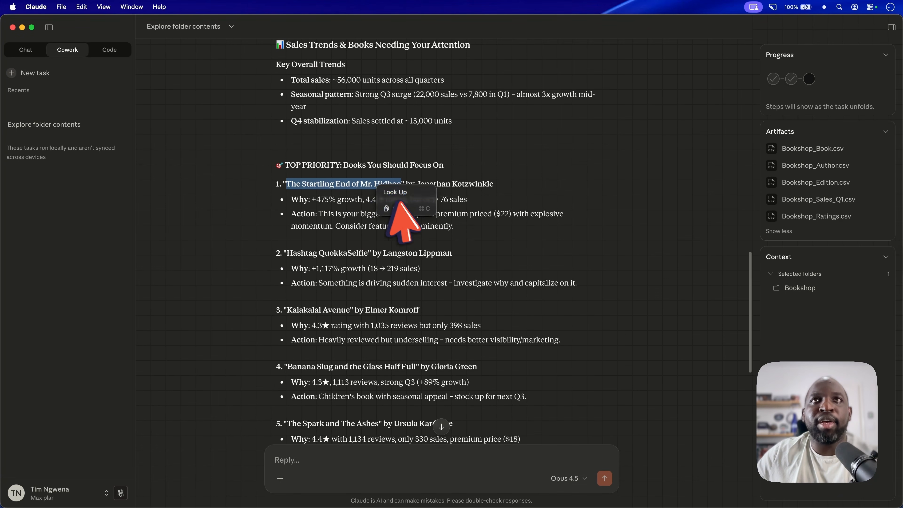
click(401, 208)
Step: Return to Tableau and filter Title to only "The Startling End of Mr. Hidhoo" using the copied text
key(ctrl+Up)
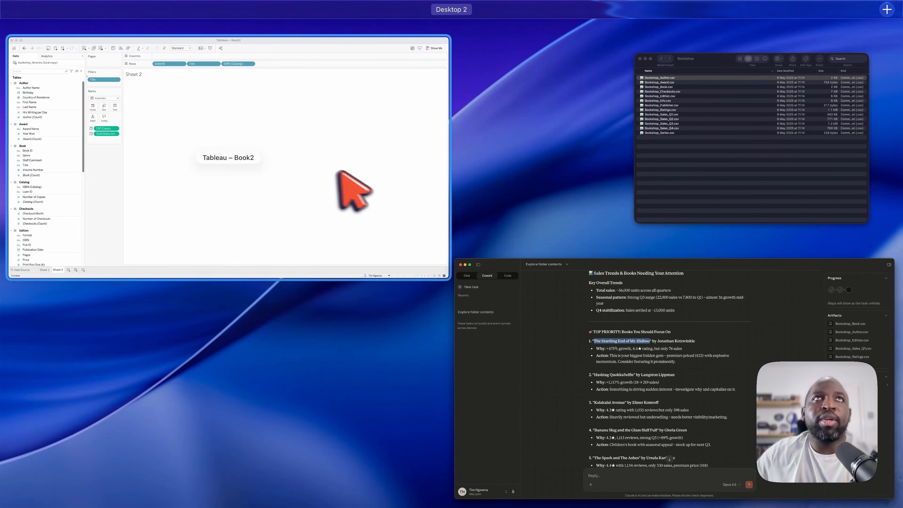
click(313, 152)
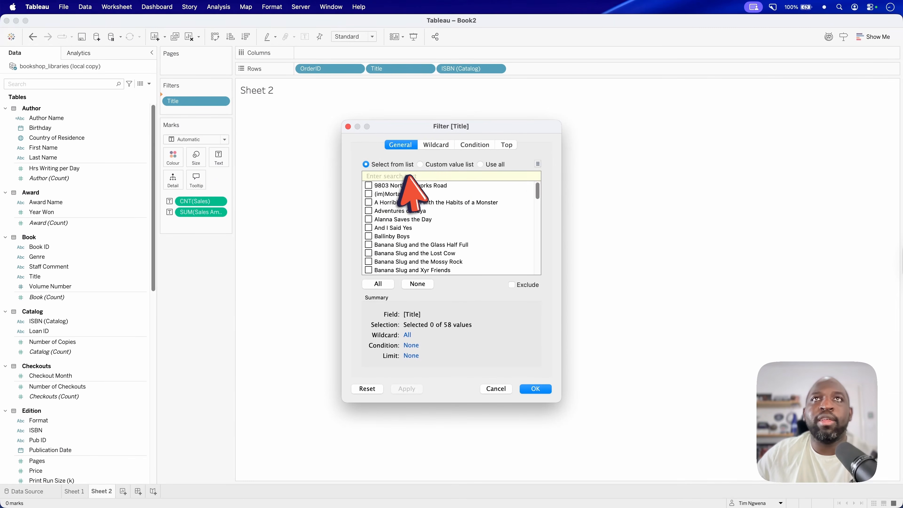
right_click(409, 177)
click(424, 220)
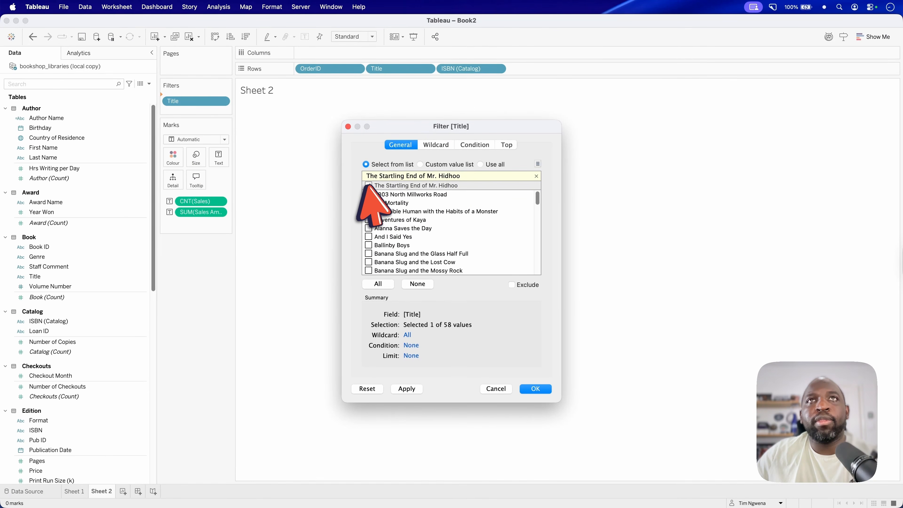
click(406, 388)
click(536, 388)
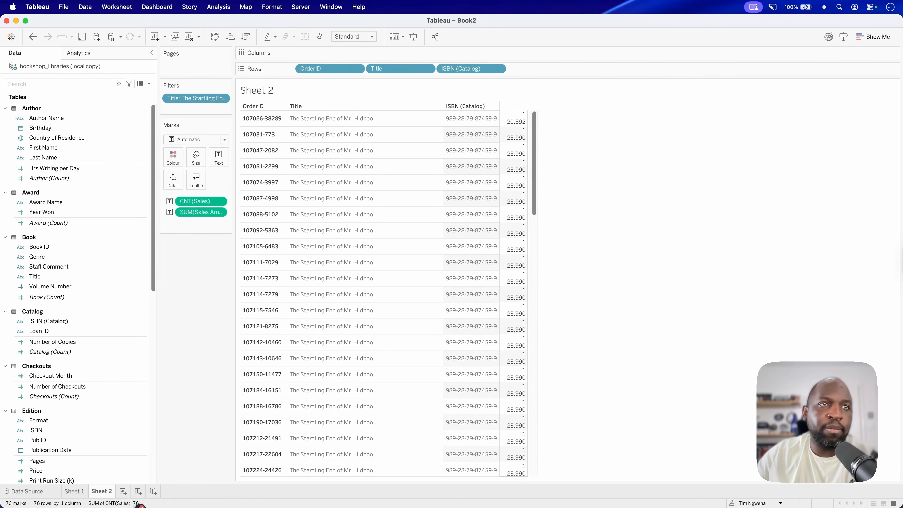
Step: Switch to Claude to check the first book's stated sales figure against the filtered sheet, and return to Tableau
key(ctrl+Up)
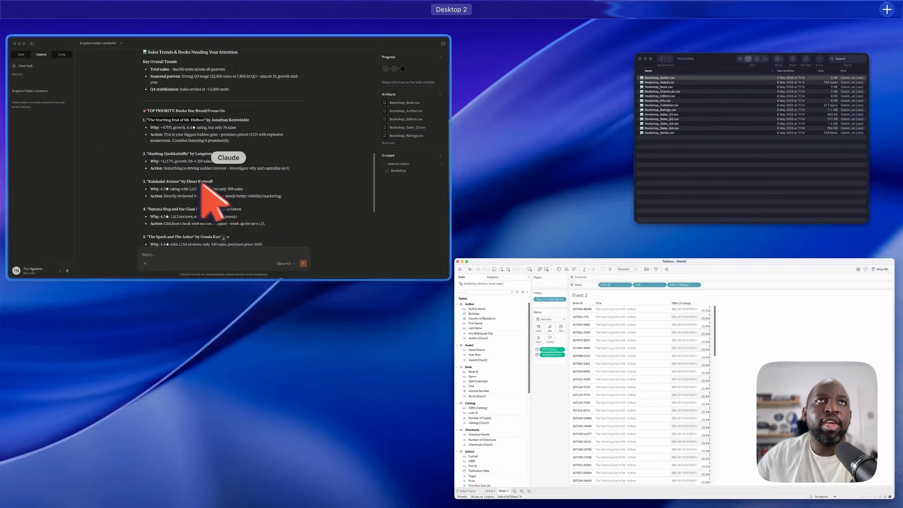
click(209, 185)
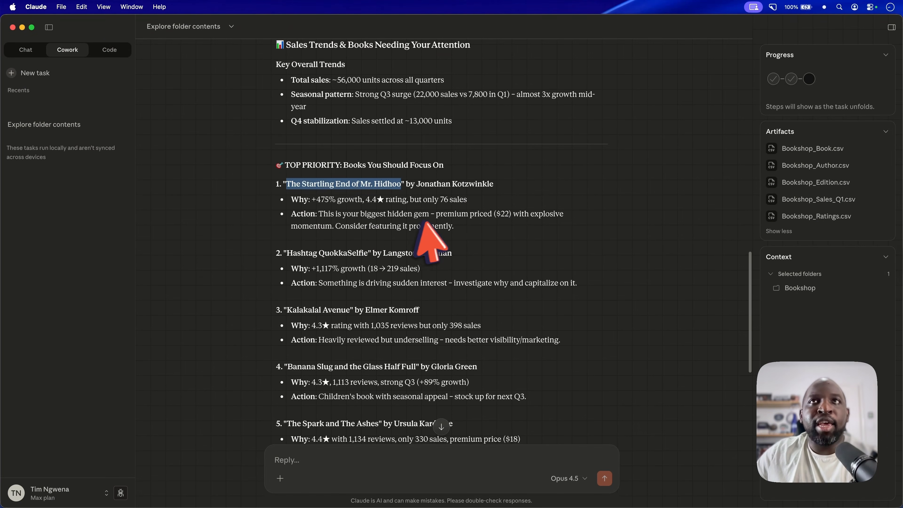
drag(449, 200, 440, 199)
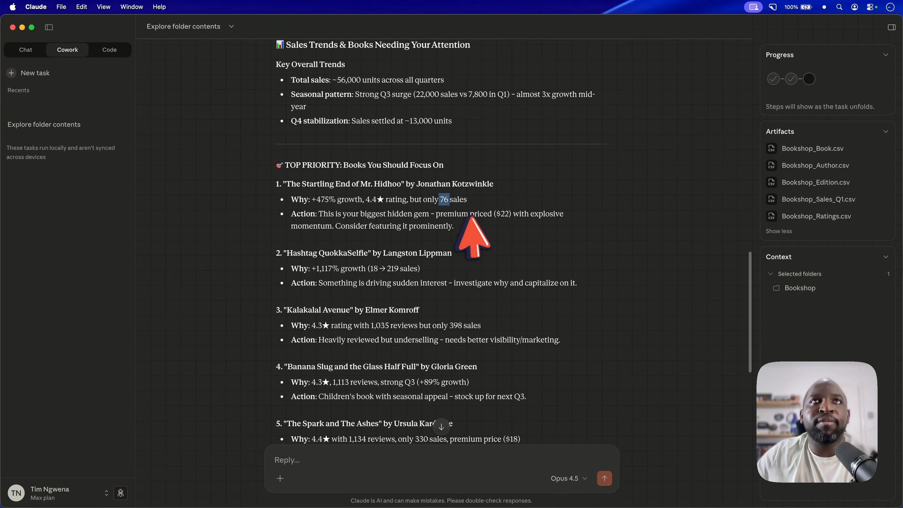
key(ctrl+Up)
click(279, 204)
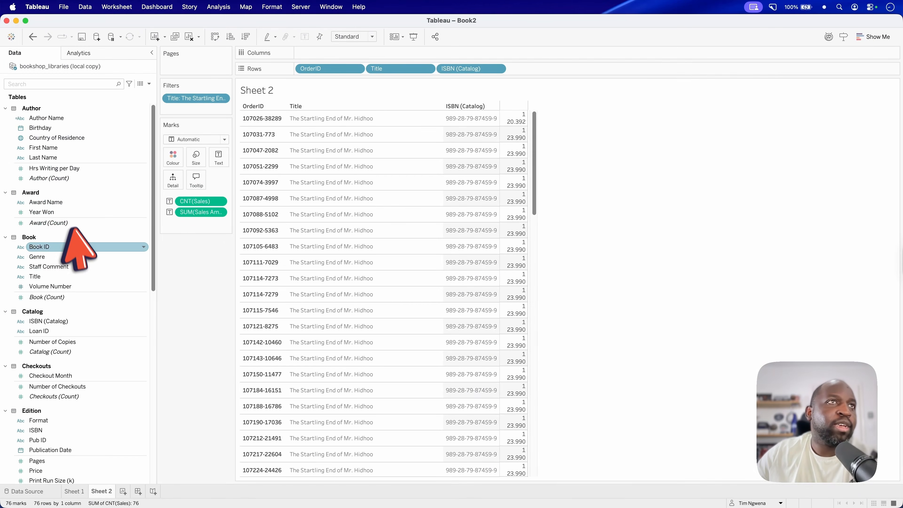
Step: Add Rating from the Ratings table to the order table as a text value beside the sales figures
scroll(76, 249, down, 10)
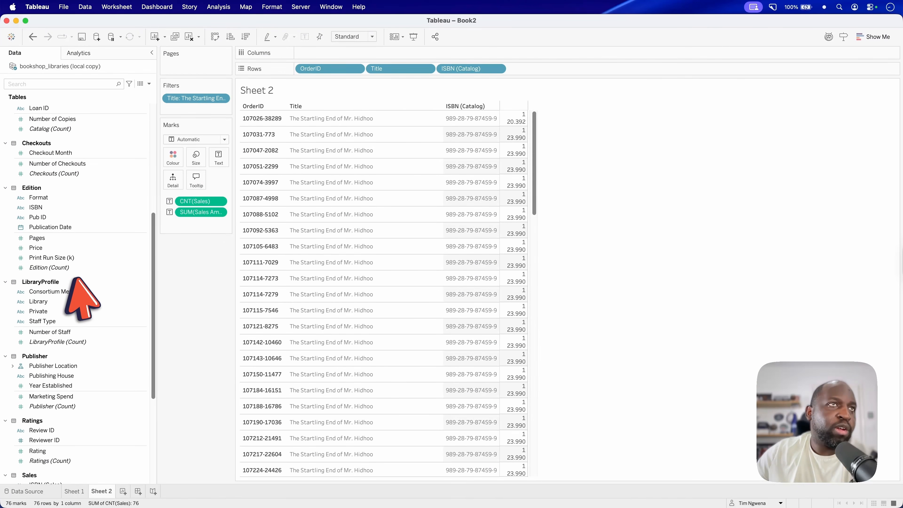
scroll(79, 279, up, 5)
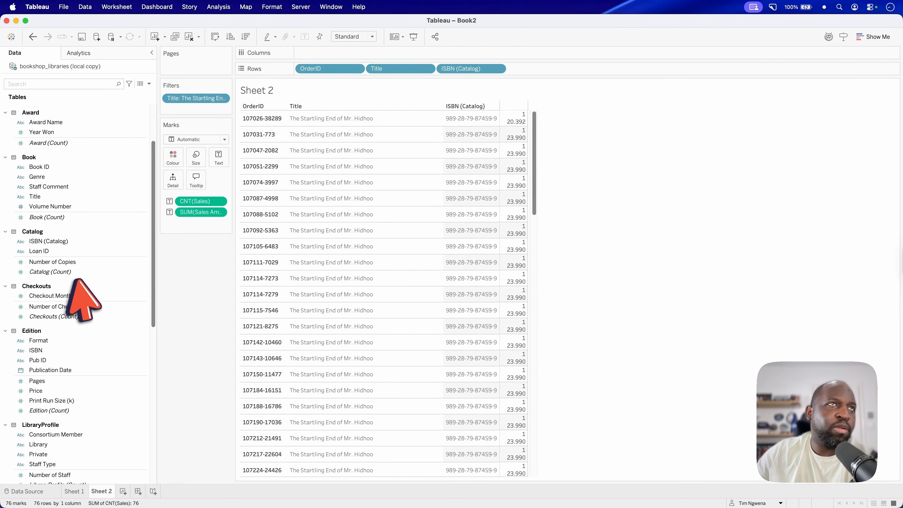
scroll(77, 281, up, 3)
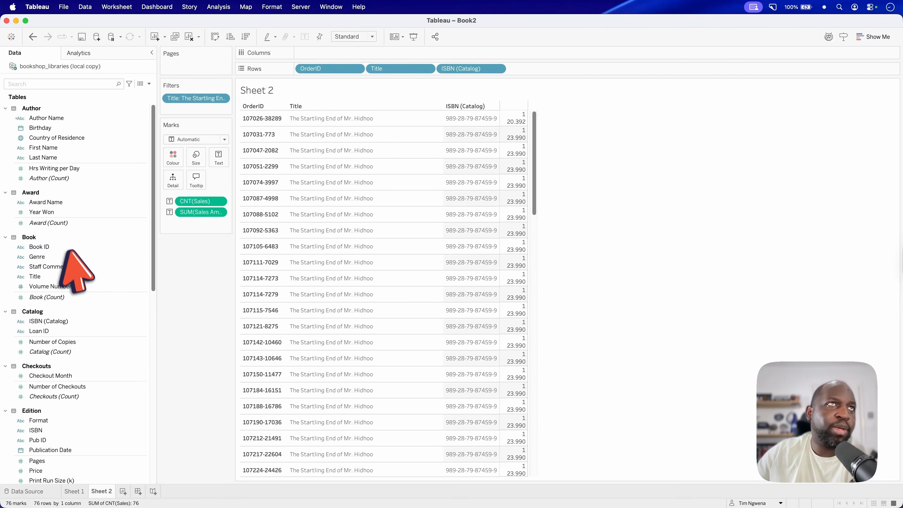
scroll(69, 253, down, 2)
scroll(69, 249, down, 6)
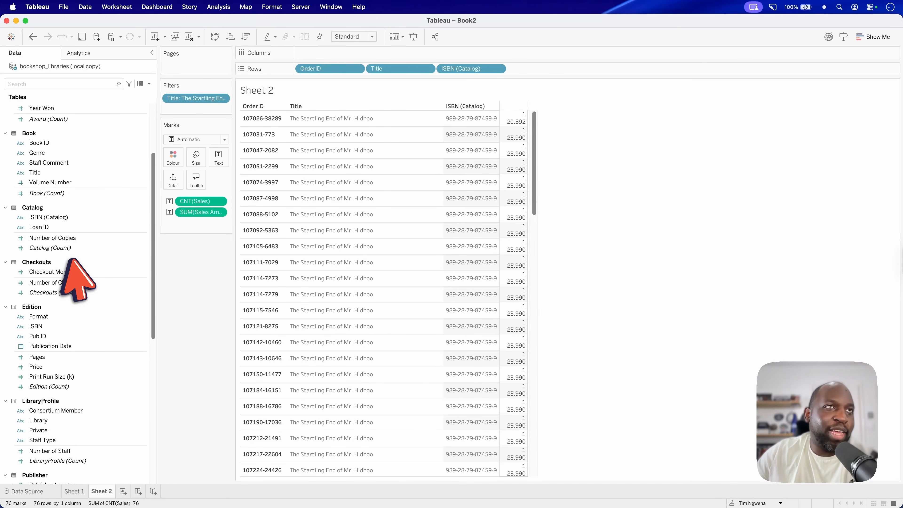
scroll(73, 262, down, 8)
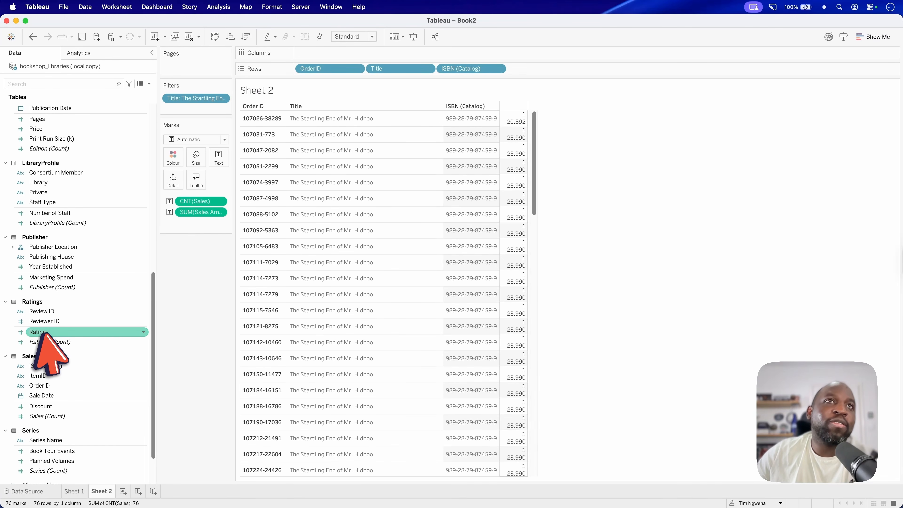
drag(45, 332, 213, 161)
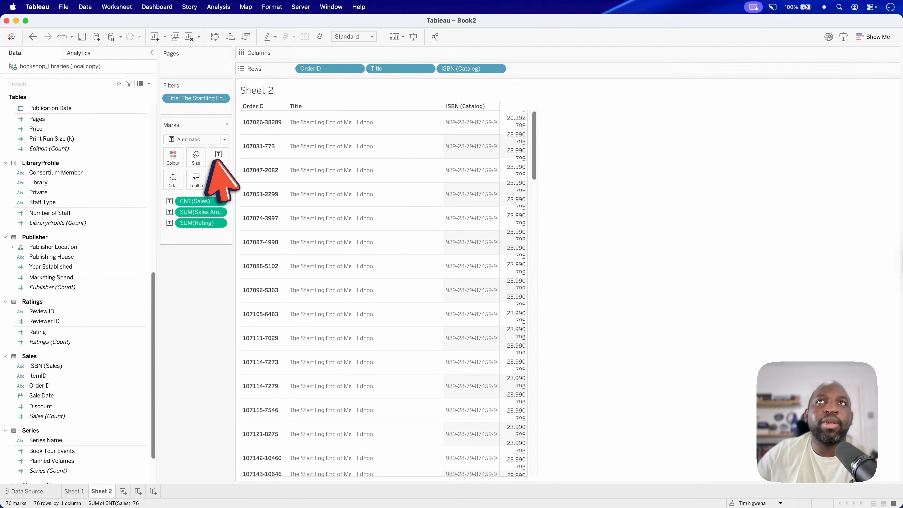
mouse_move(524, 155)
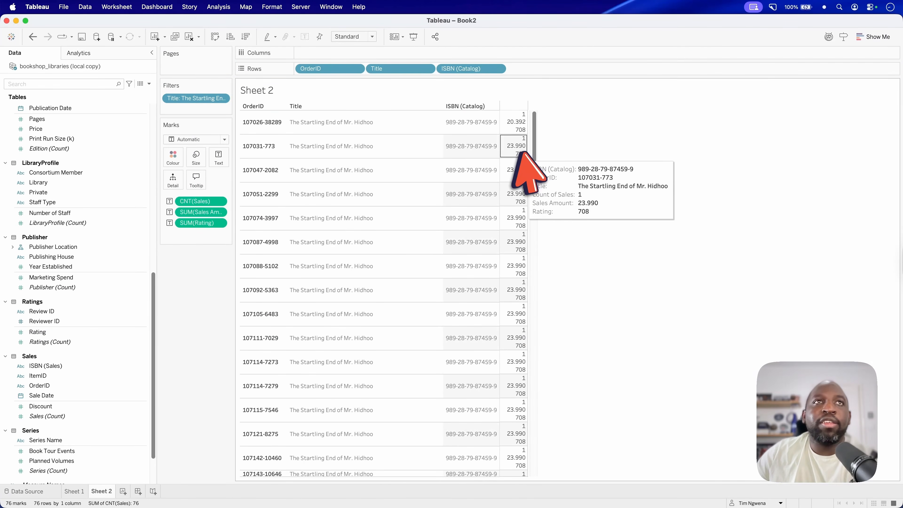
Step: Change the aggregation of the Rating text value to Average
click(223, 223)
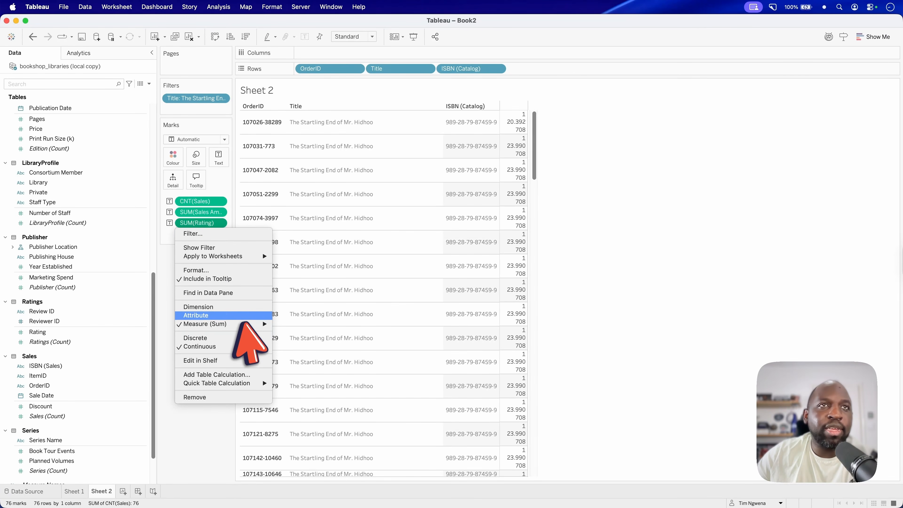
mouse_move(245, 324)
click(290, 332)
mouse_move(524, 154)
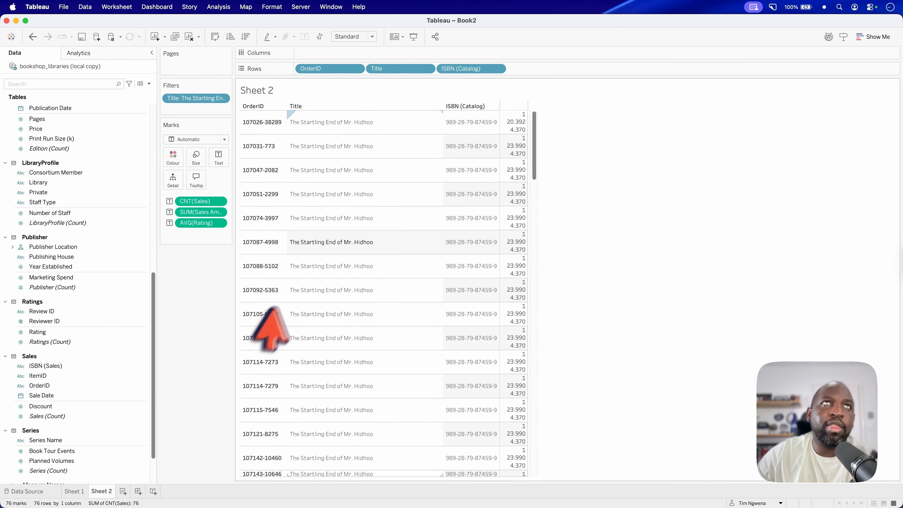
Step: Open the data source to examine the relationship between Book and Ratings, and return to Sheet 2
right_click(79, 66)
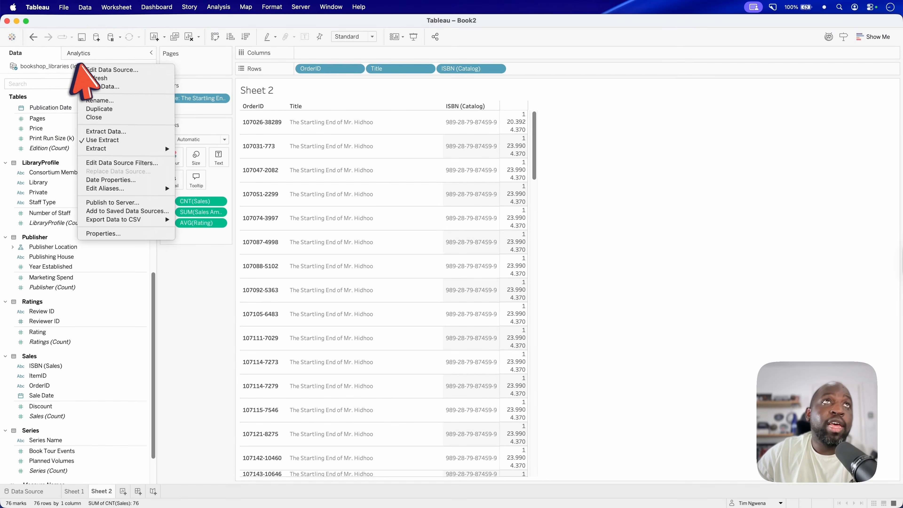
click(113, 70)
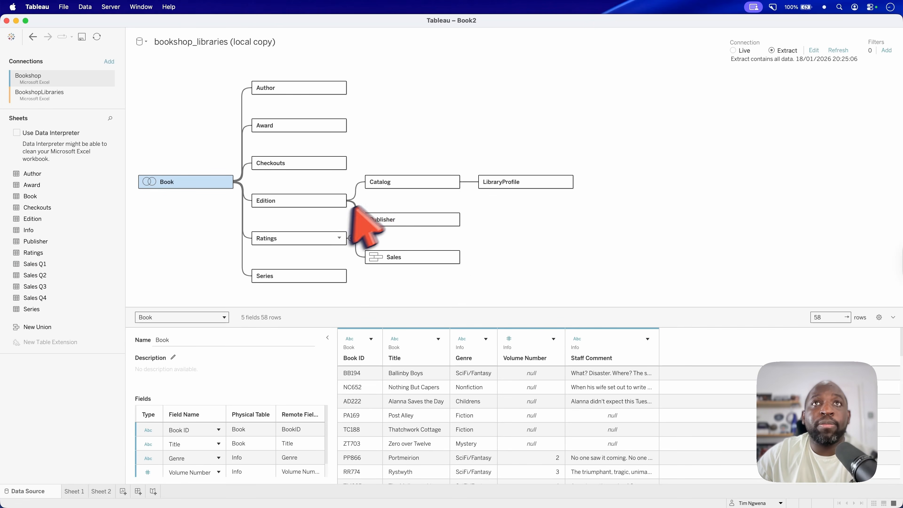
click(243, 239)
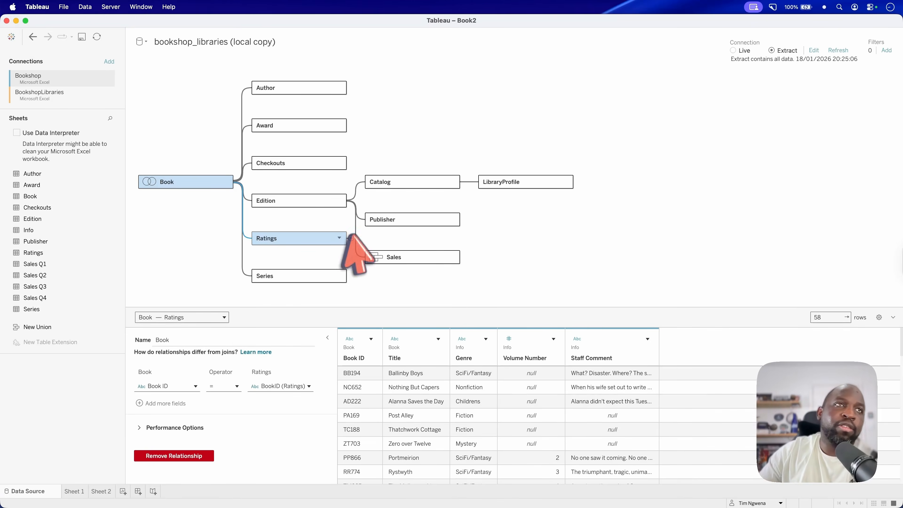
click(101, 491)
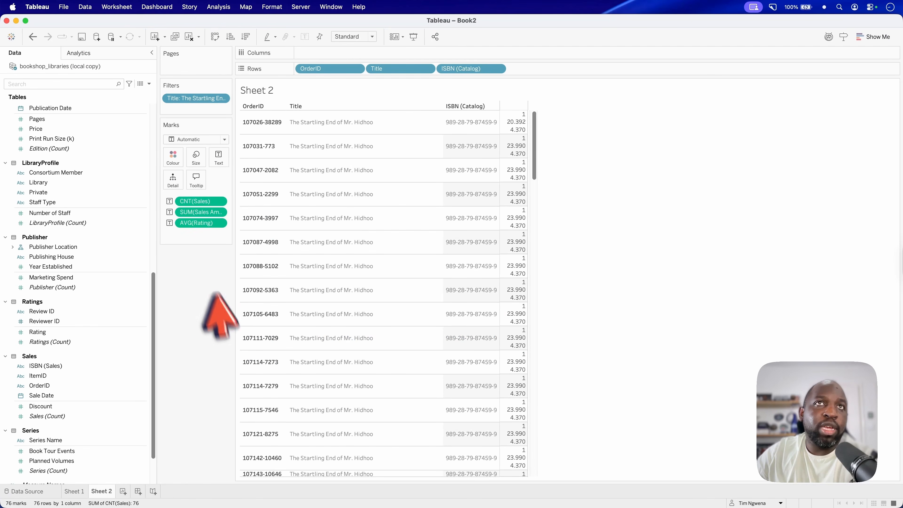
Step: Switch to Claude to check the first book's stated star rating, and return to the Tableau sheet
key(ctrl+Up)
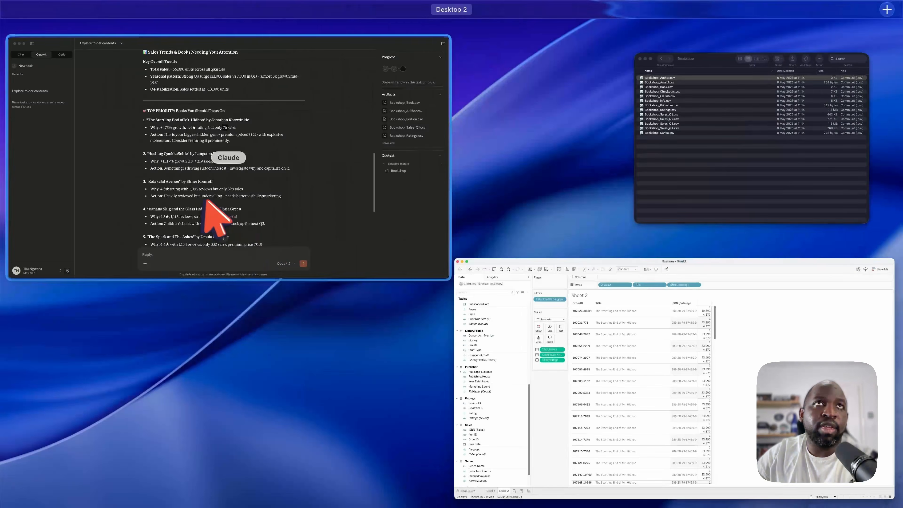
click(210, 215)
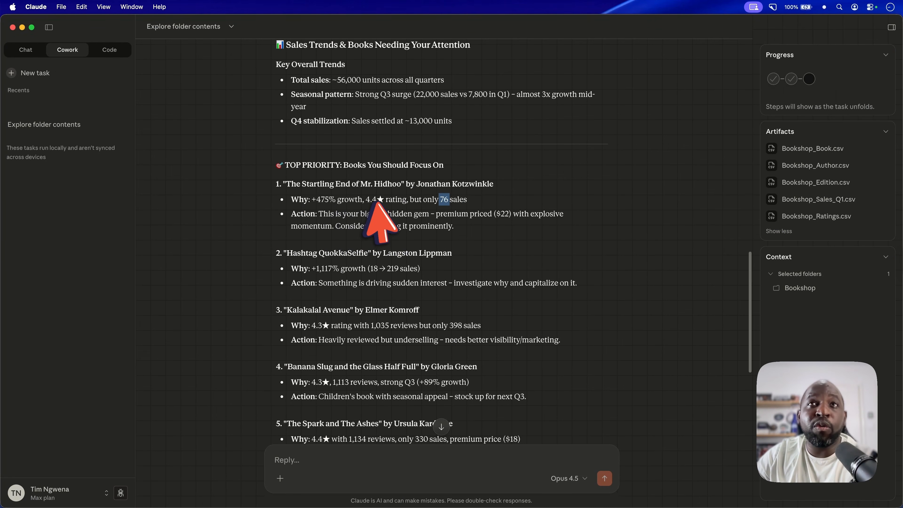
drag(376, 200, 370, 200)
key(ctrl+Up)
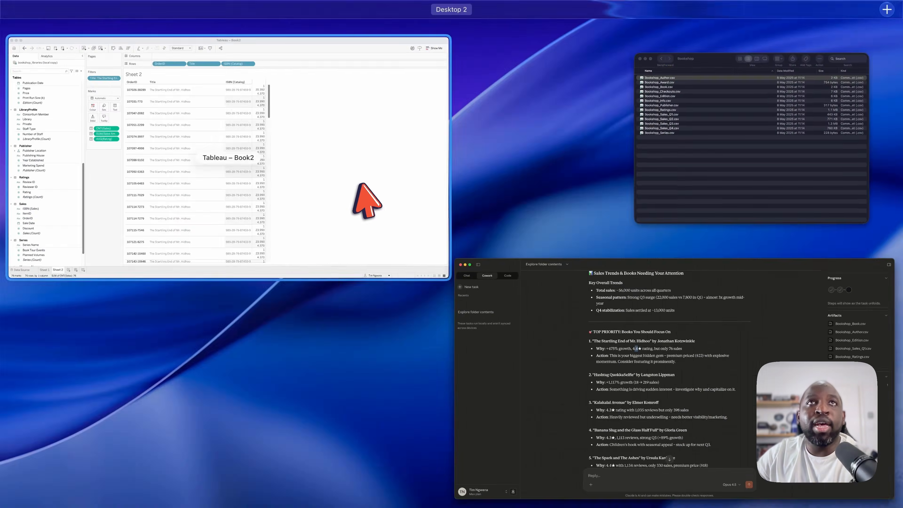
click(359, 186)
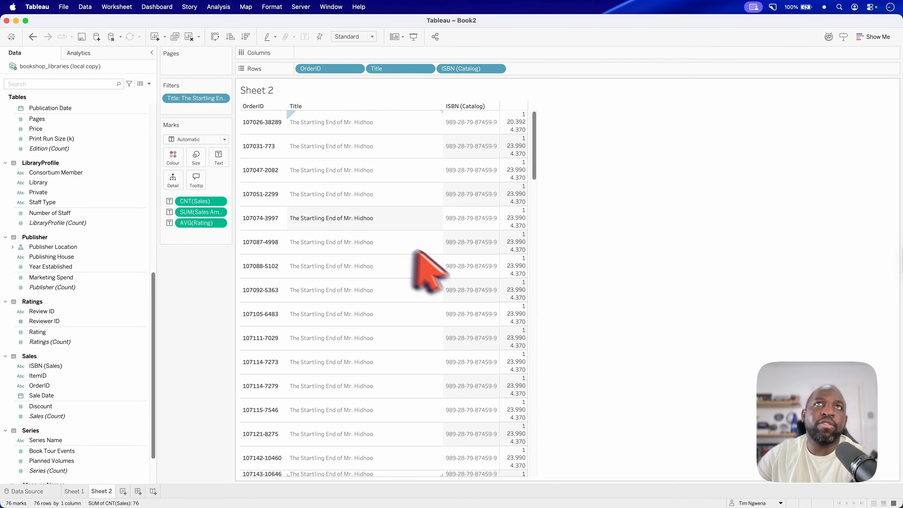
Step: Move the average Rating from the text values to the table rows and make it discrete
drag(199, 222, 542, 72)
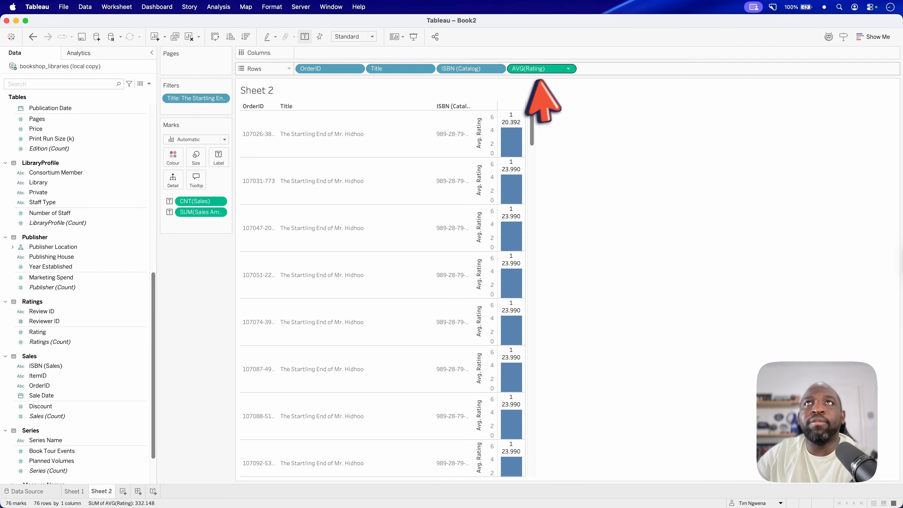
click(567, 69)
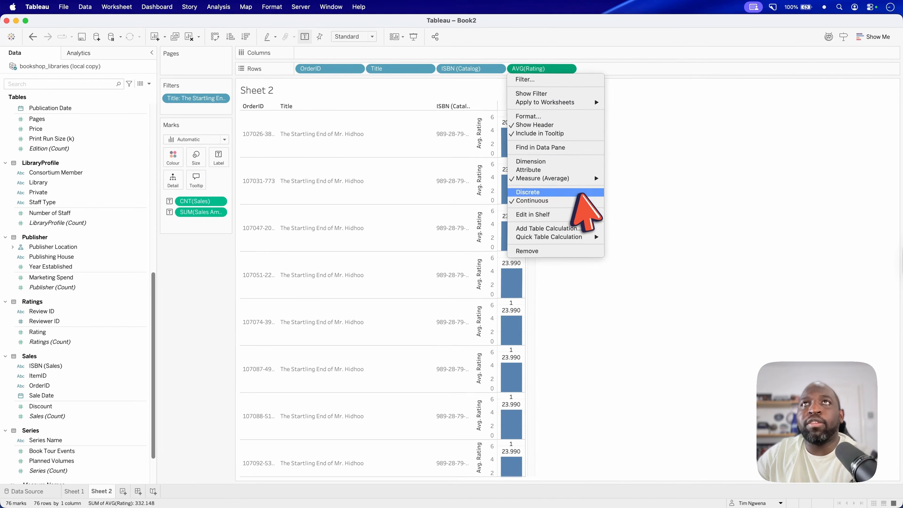
click(569, 191)
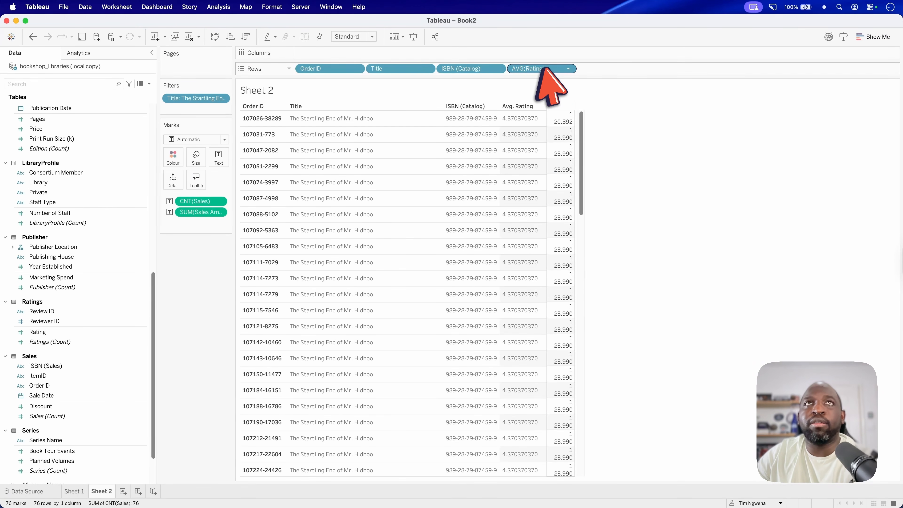
Step: Reorder the row fields to average Rating, Title, ISBN (Catalog) and OrderID
drag(541, 68, 302, 71)
drag(445, 68, 360, 71)
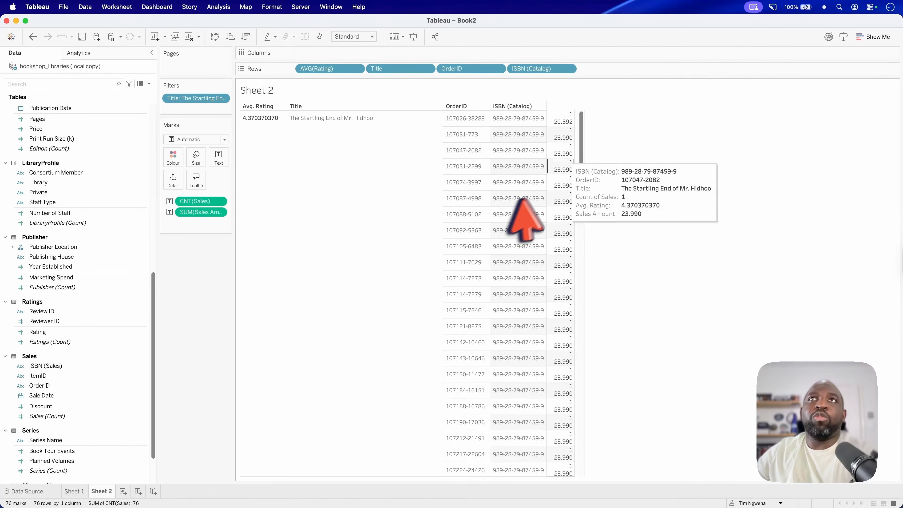
drag(541, 68, 442, 69)
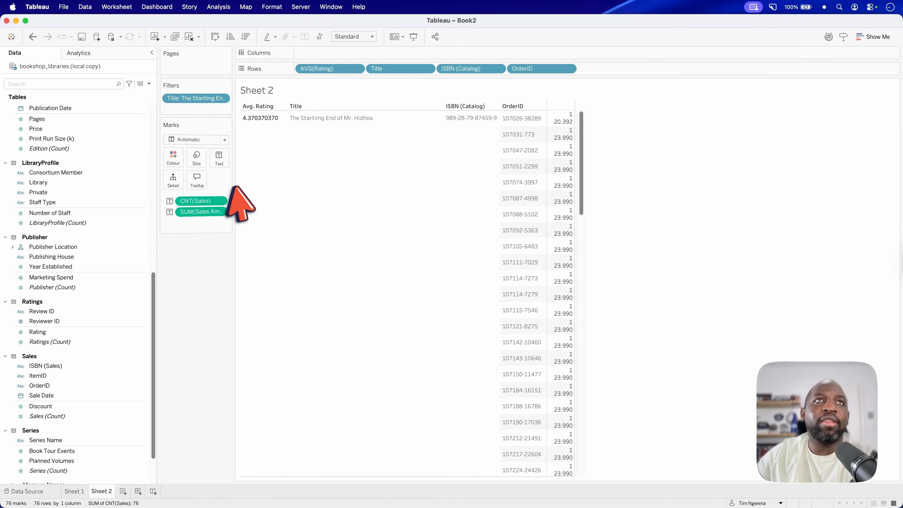
Step: Widen the filters and marks area to fit the full field names, and review the sales amounts down the order list
drag(237, 195, 286, 183)
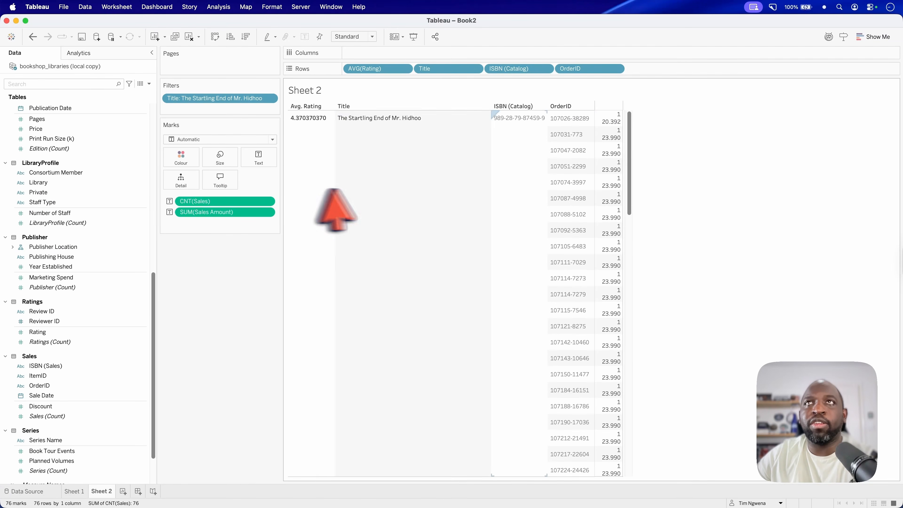
mouse_move(609, 126)
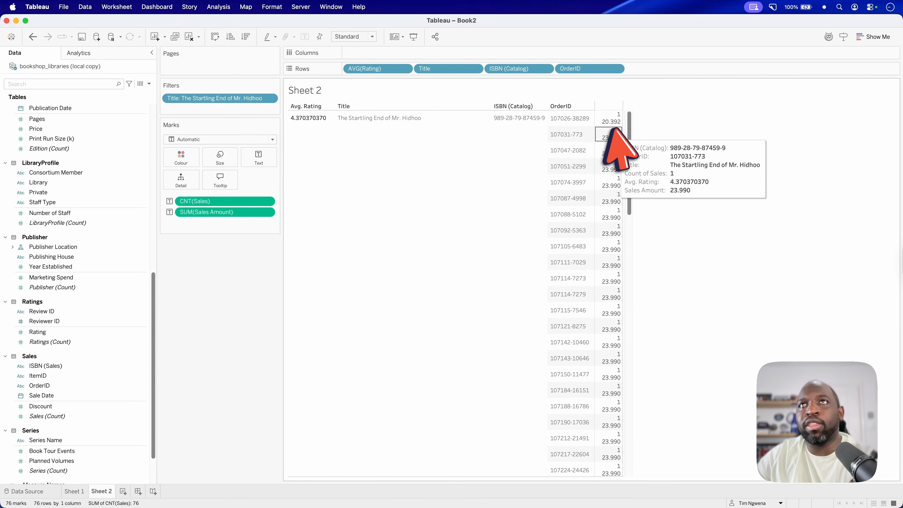
scroll(612, 338, down, 15)
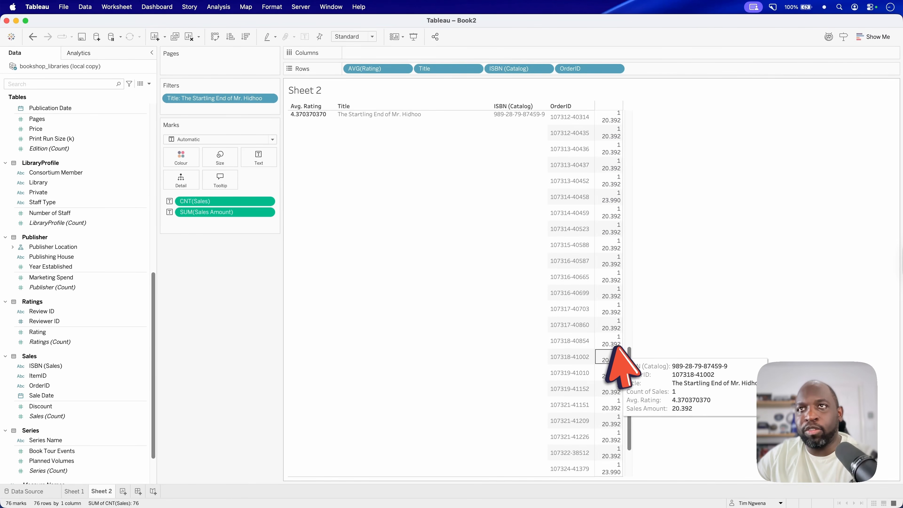
Step: Add the Discount field to the end of the table rows as a discrete value and review it beside each order's sales amount
scroll(38, 389, down, 1)
scroll(54, 398, down, 4)
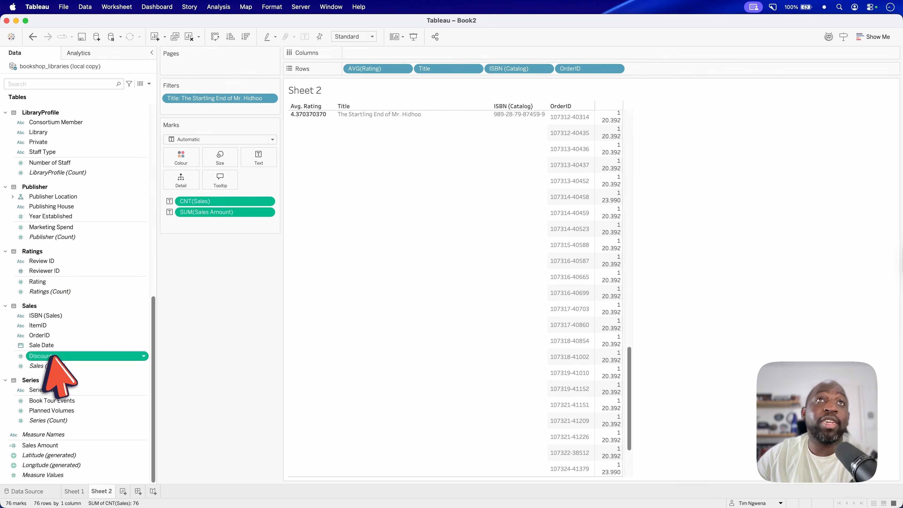
drag(53, 357, 258, 157)
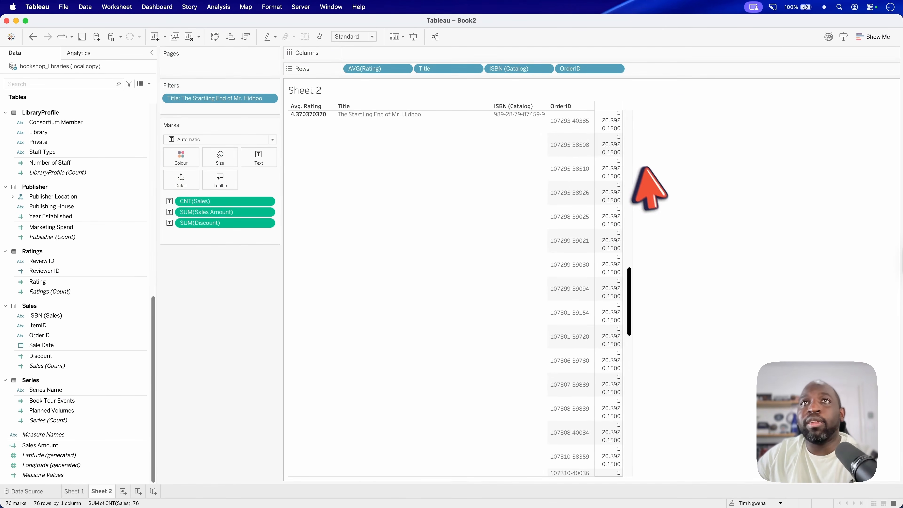
drag(225, 222, 696, 76)
click(688, 68)
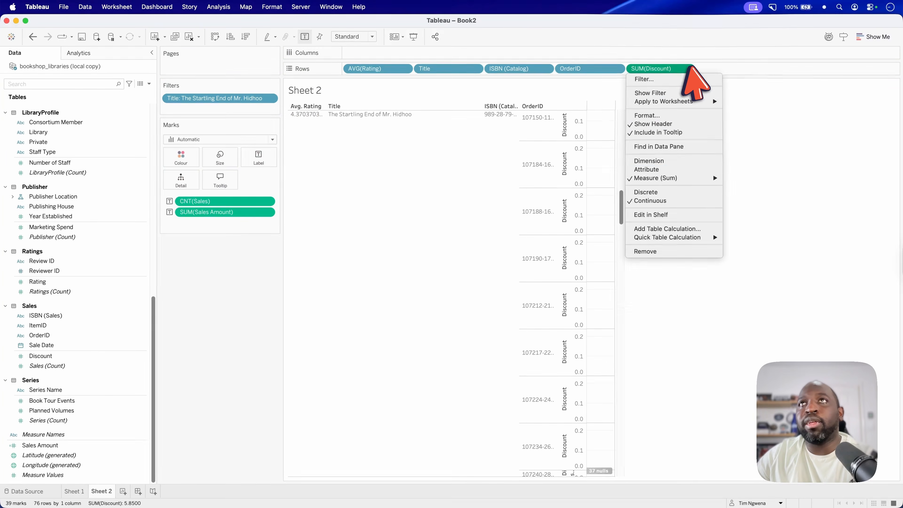
click(672, 192)
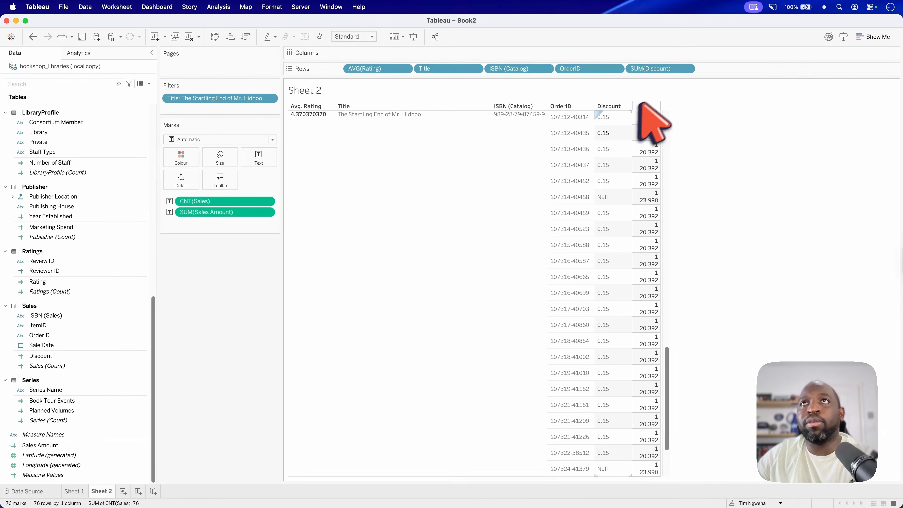
scroll(643, 206, up, 10)
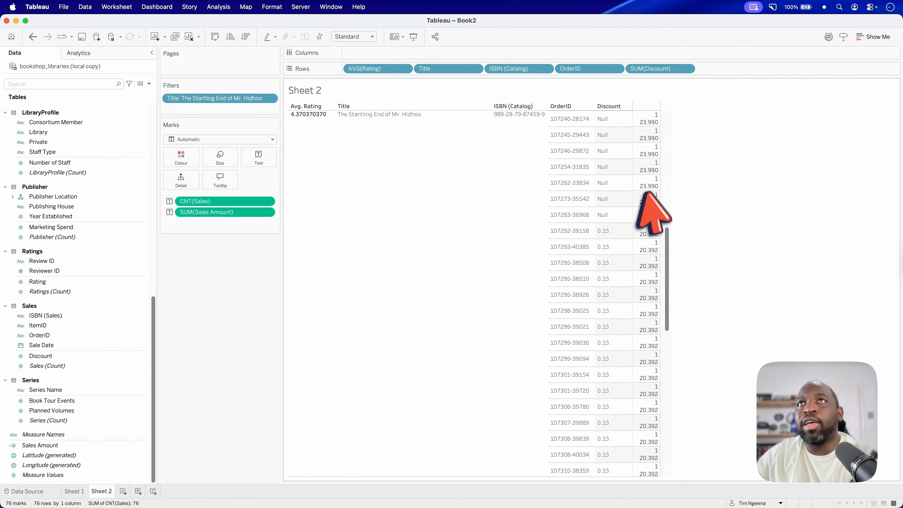
scroll(645, 194, up, 10)
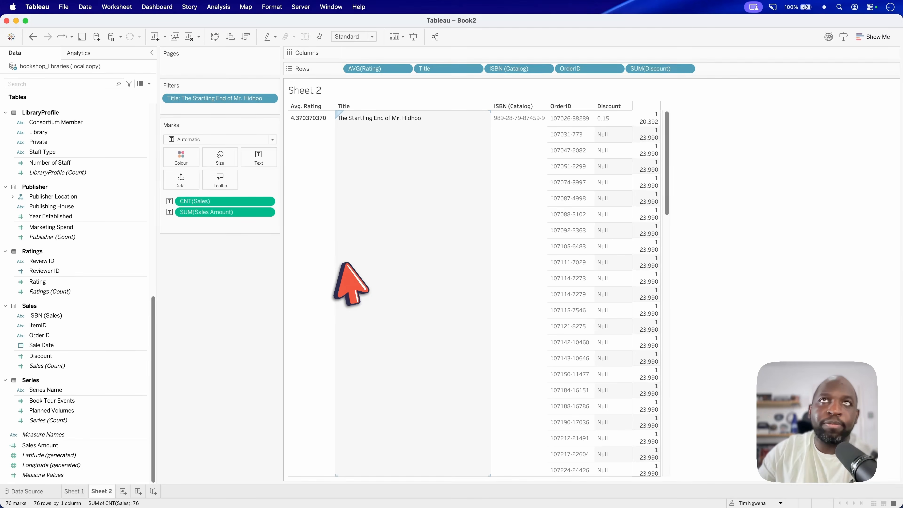
Step: Switch to Claude to check the price stated for the first book, and return to the Tableau sheet
key(ctrl+Up)
click(236, 240)
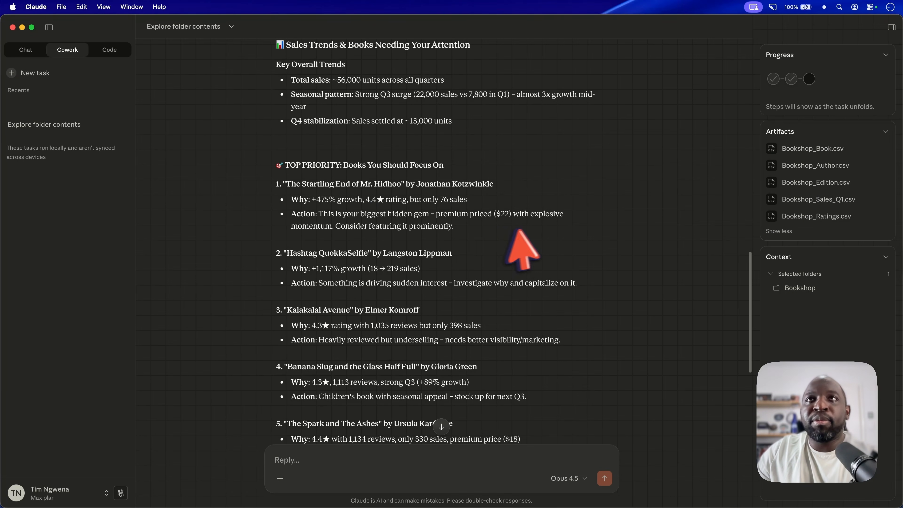
key(ctrl+Up)
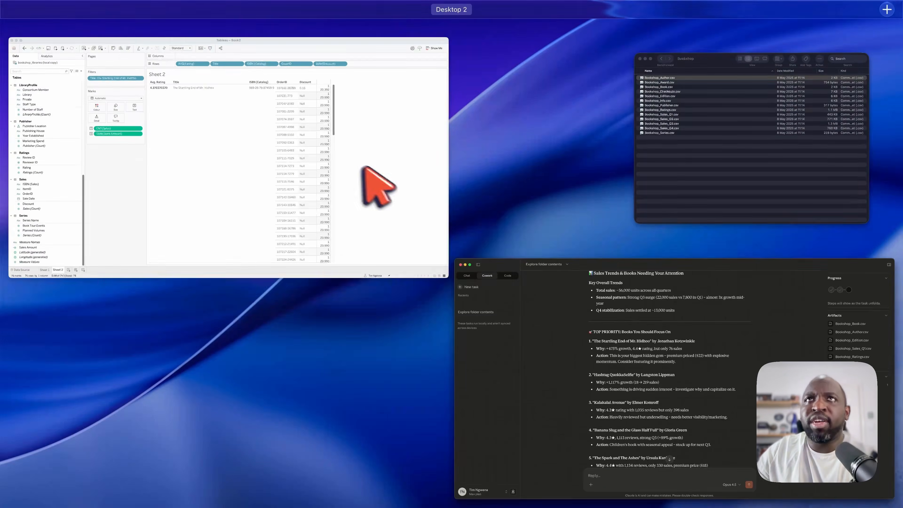
click(377, 183)
Step: Move Sales Amount from the text values to the table rows after Discount, make it discrete, and review it down the orders
mouse_move(651, 176)
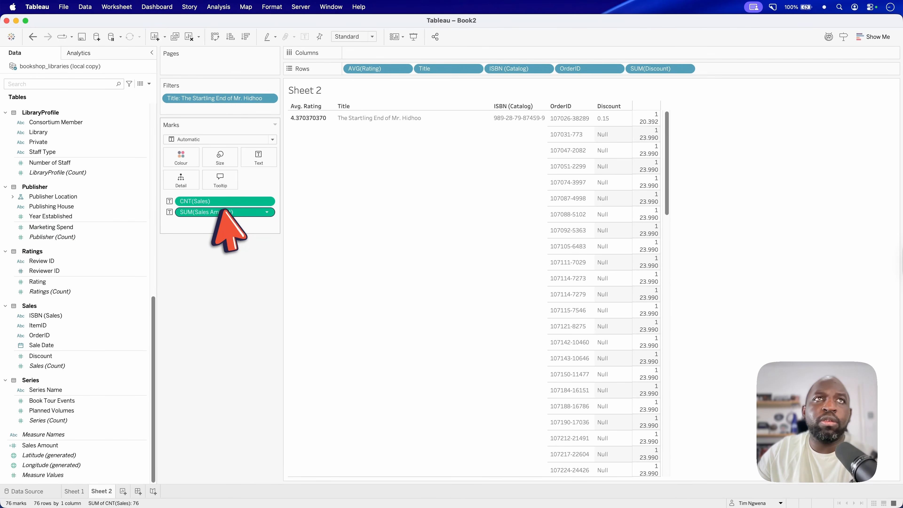
drag(215, 213, 731, 68)
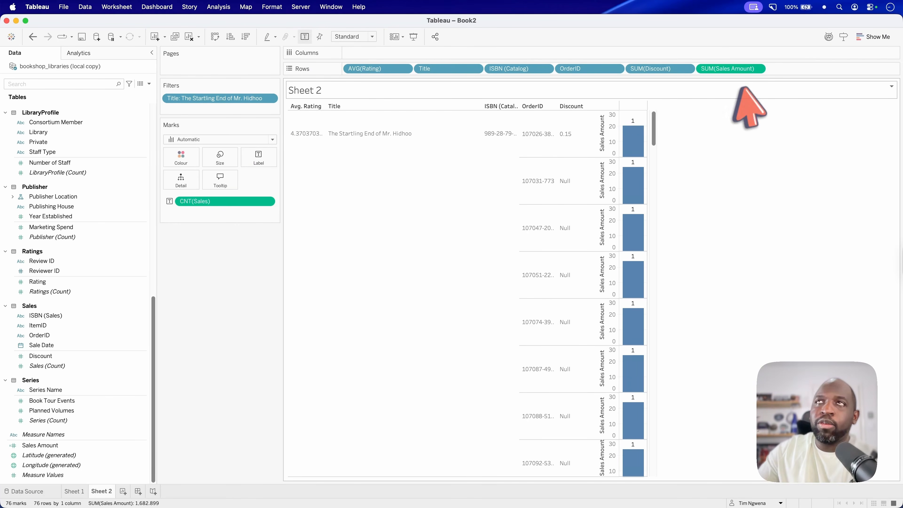
click(760, 68)
mouse_move(756, 178)
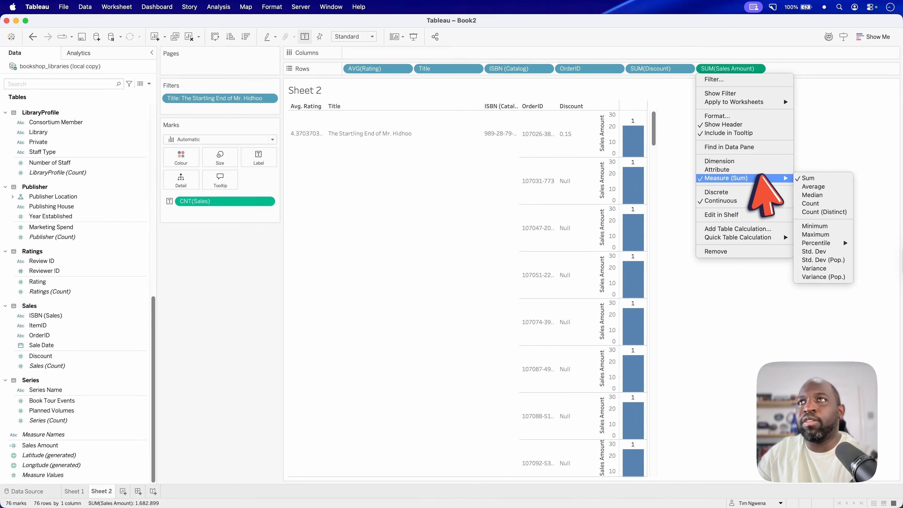
click(722, 192)
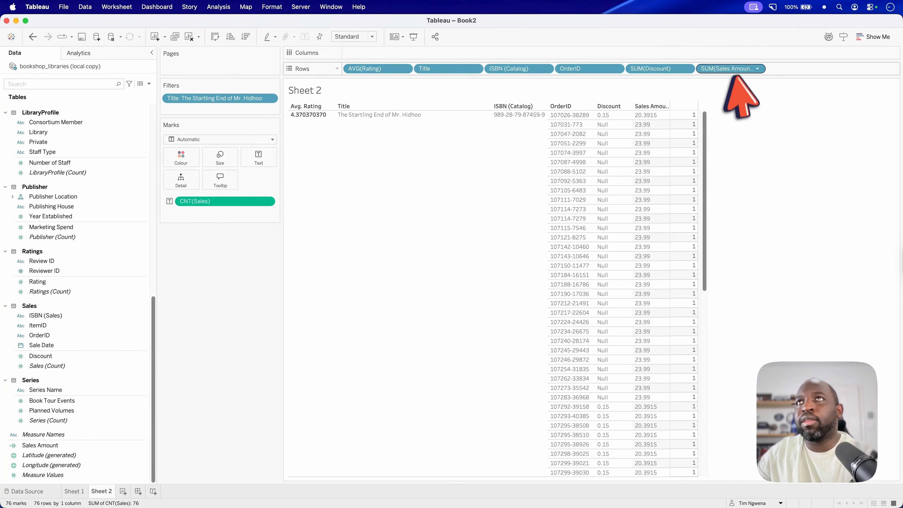
scroll(637, 206, down, 3)
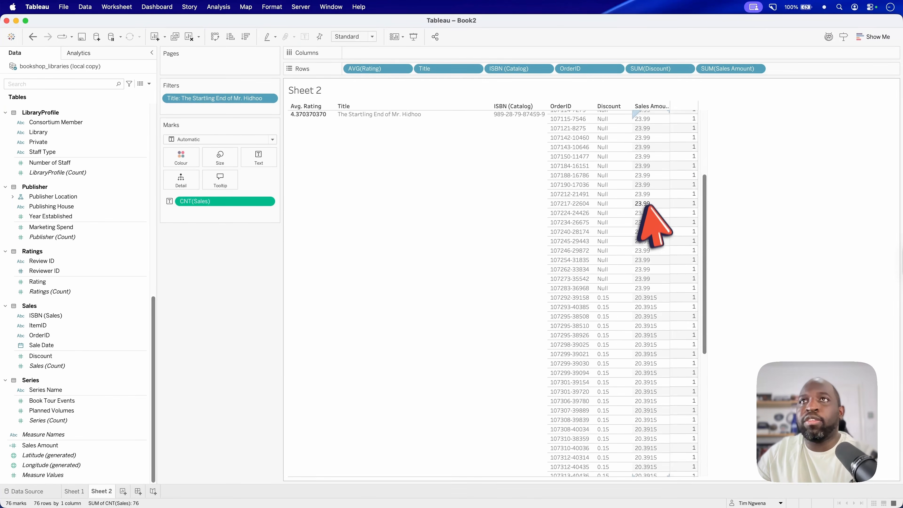
scroll(648, 206, down, 1)
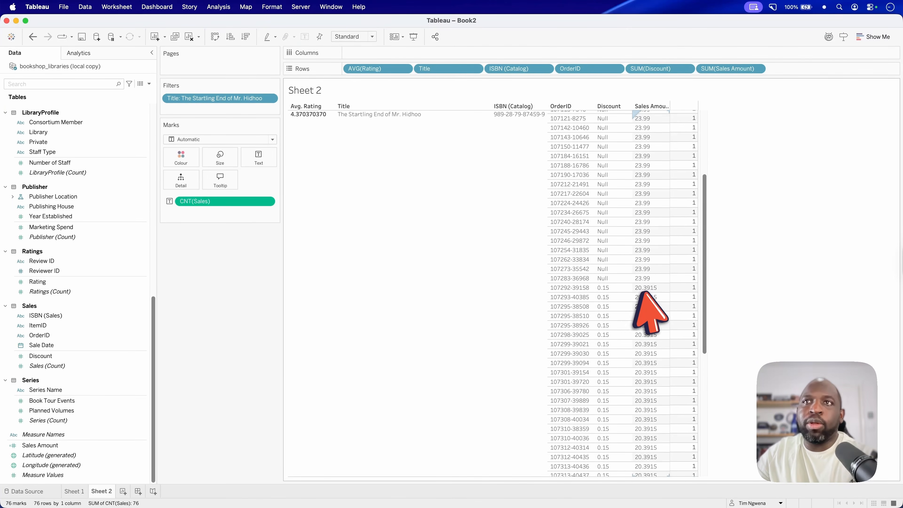
scroll(647, 295, down, 7)
Step: Switch to Claude to check the growth percentage stated for the first book, and return to the Tableau sheet
key(ctrl+Up)
click(188, 163)
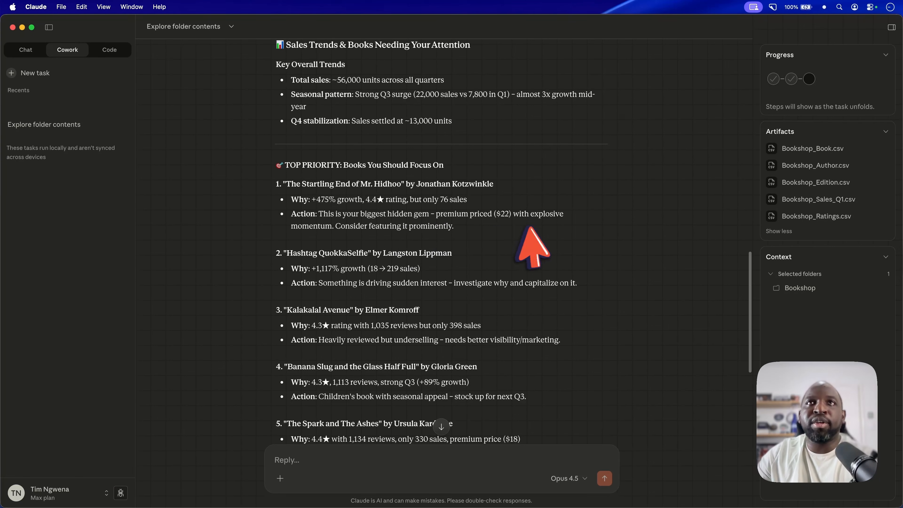
drag(322, 201, 329, 201)
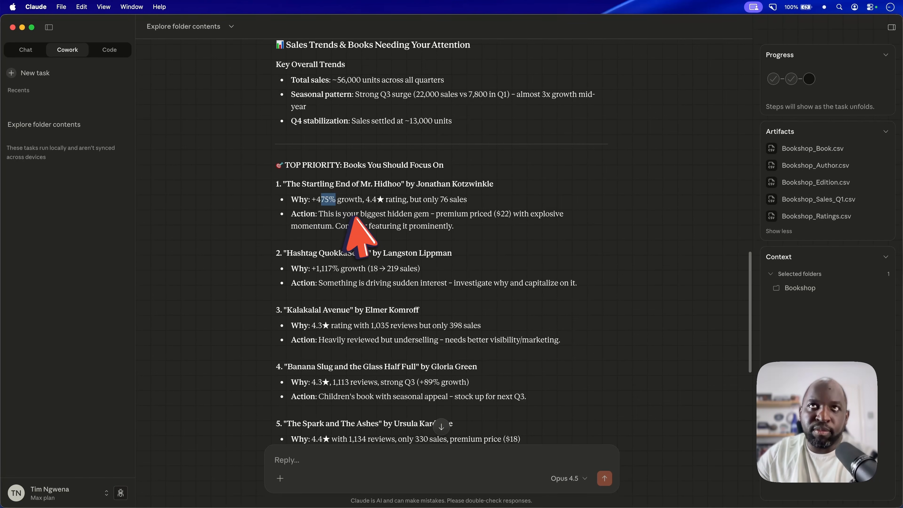
key(ctrl+Up)
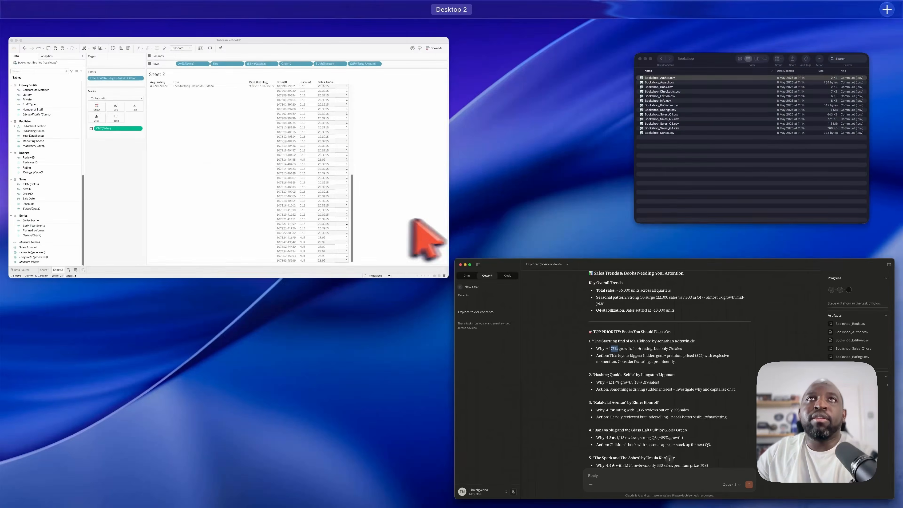
click(412, 237)
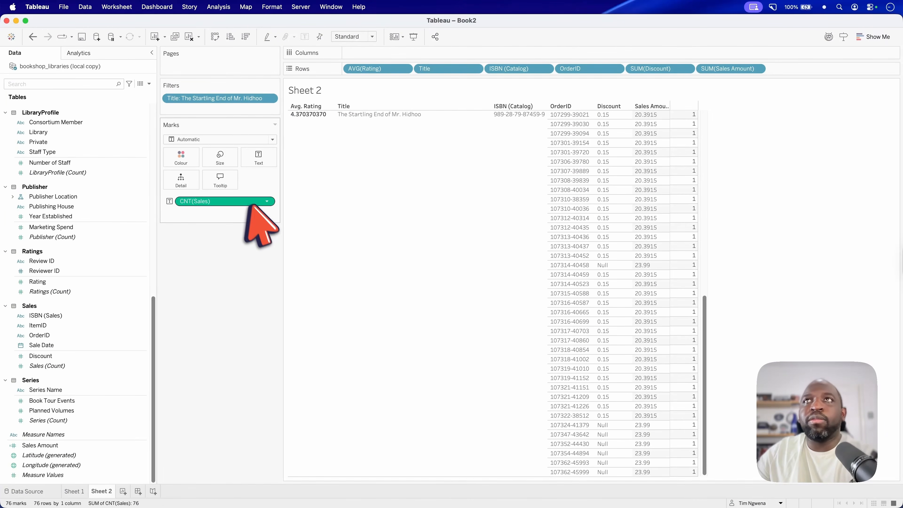
Step: Remove OrderID to check the book's totals, and clear all remaining fields from the table rows
drag(556, 67, 228, 295)
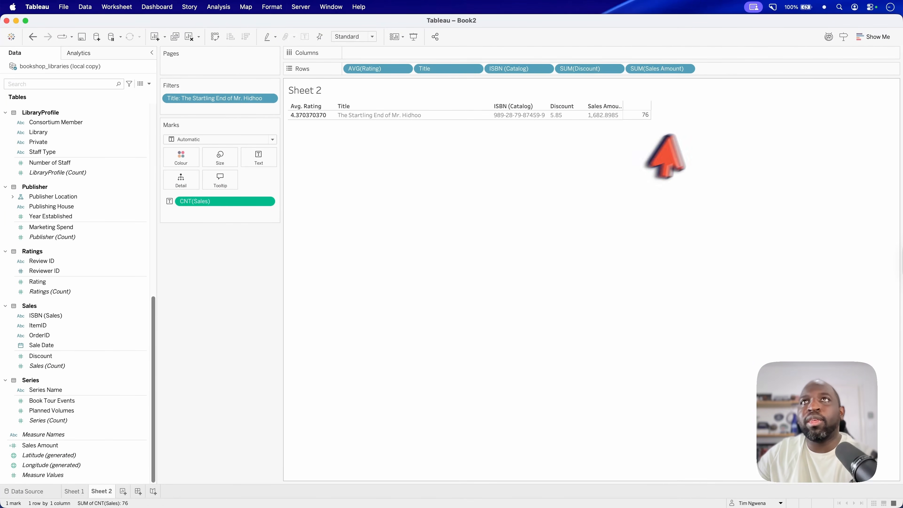
mouse_move(642, 116)
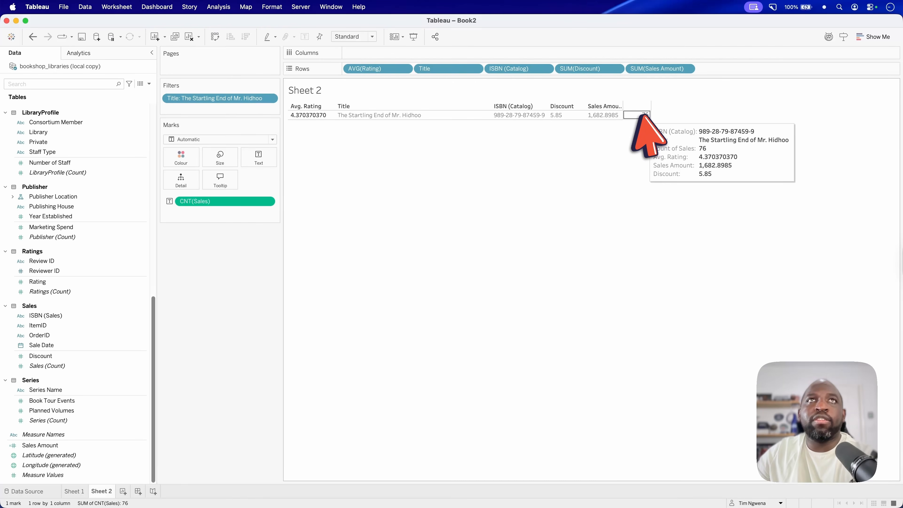
right_click(727, 68)
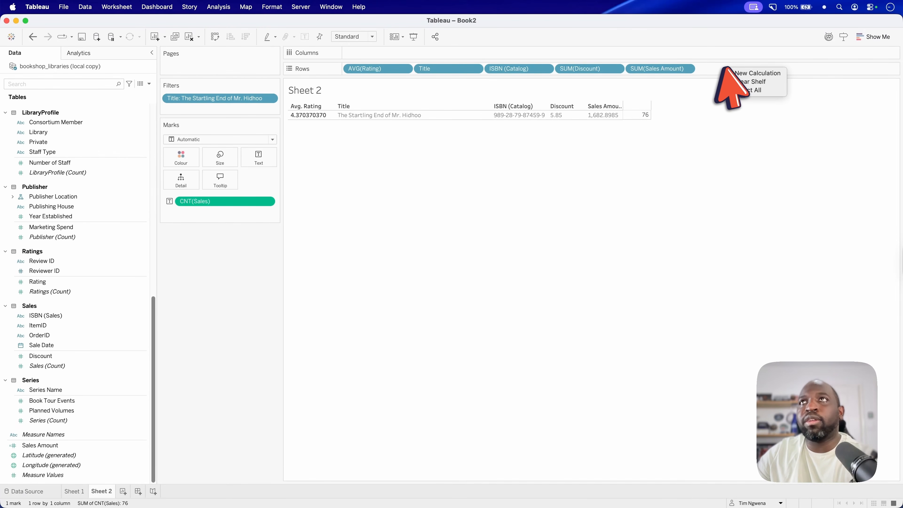
click(756, 82)
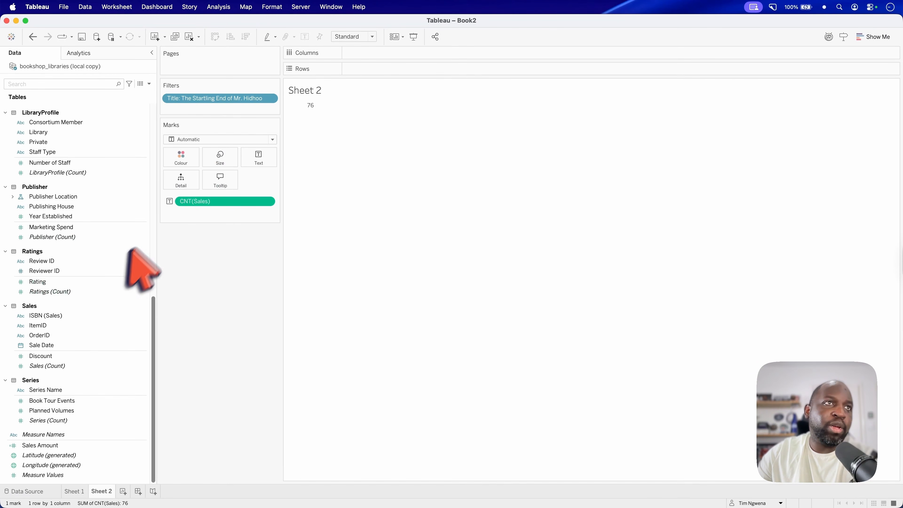
Step: Plot the sales count as a line by continuous quarter of Sale Date, with the dates in columns and the count in rows
click(56, 346)
drag(56, 348, 377, 53)
click(405, 52)
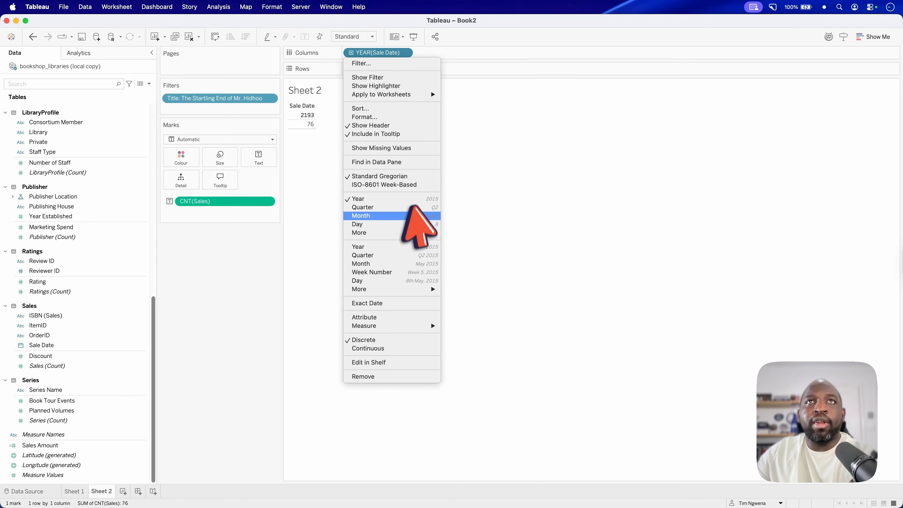
click(416, 255)
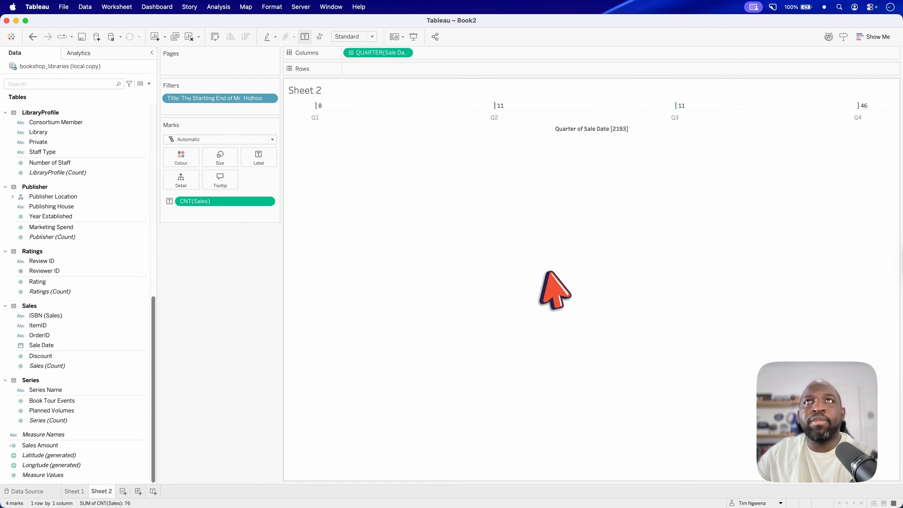
drag(218, 200, 374, 68)
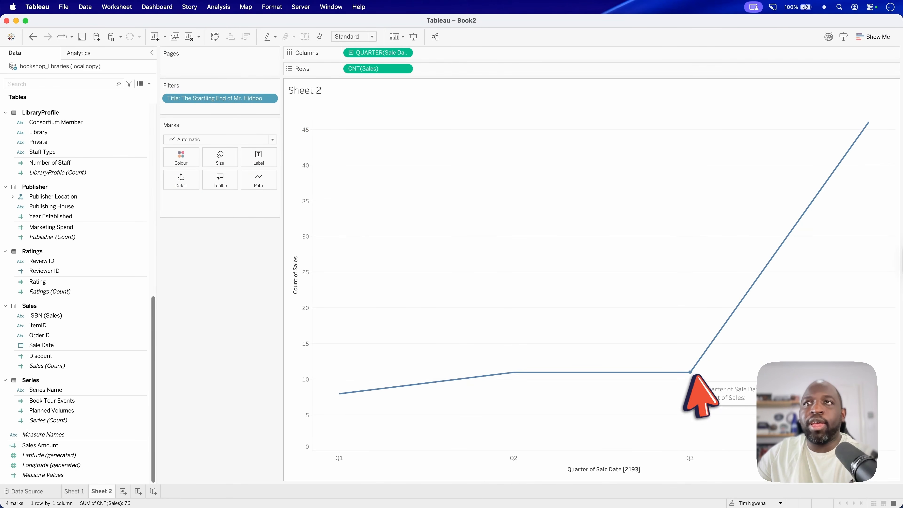
Step: Apply the percent difference quick table calculation to the sales count and inspect the change at each quarter
click(406, 68)
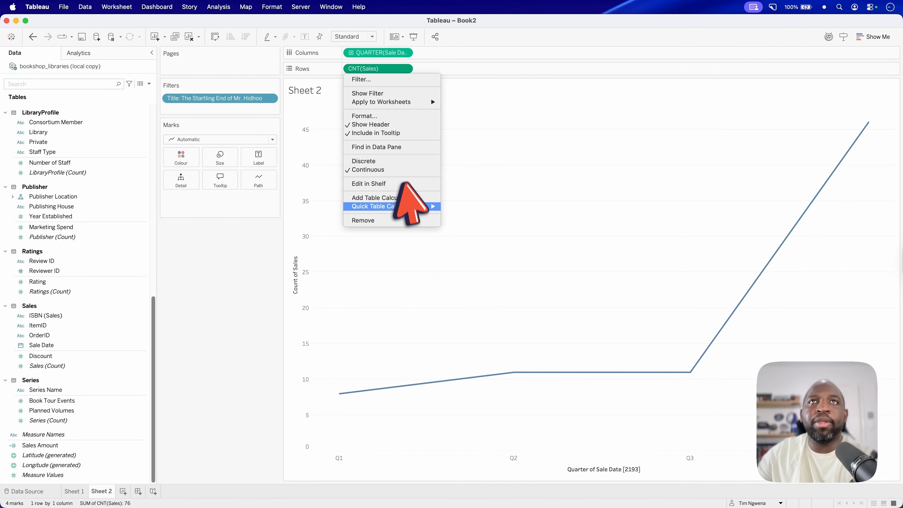
mouse_move(420, 206)
click(480, 223)
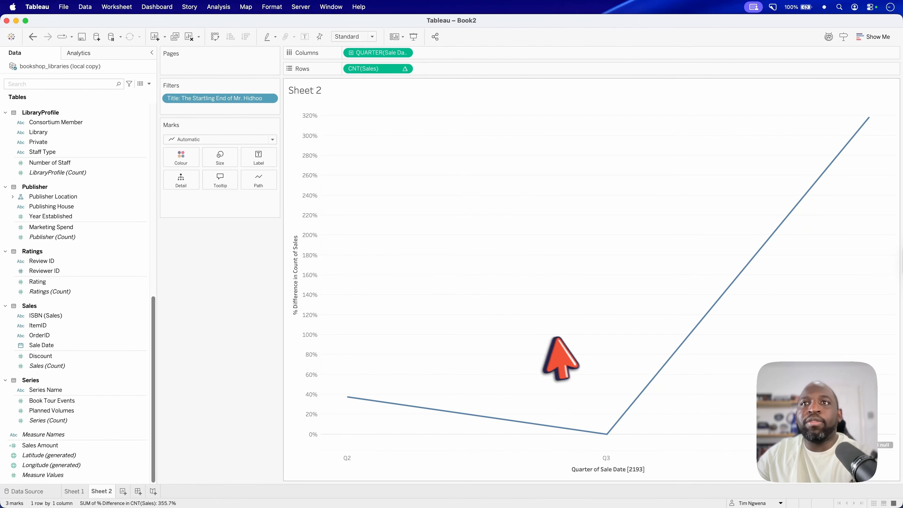
mouse_move(607, 436)
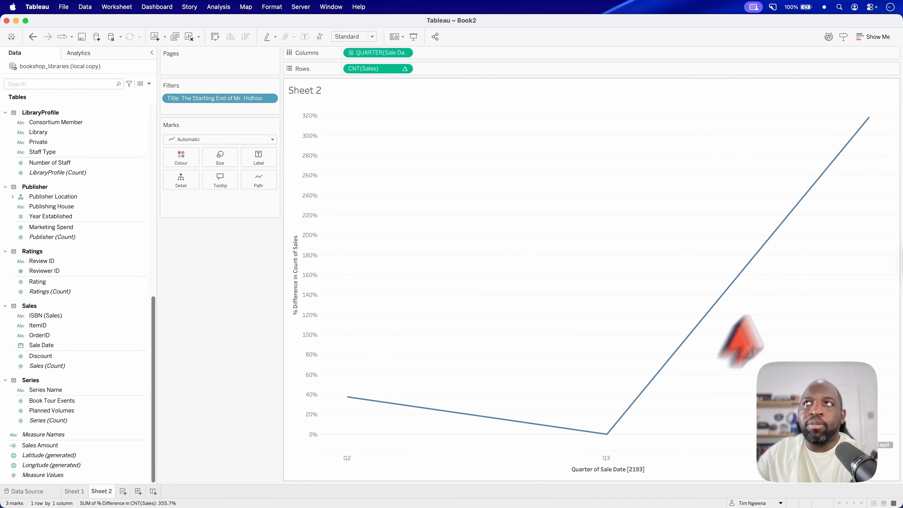
mouse_move(867, 119)
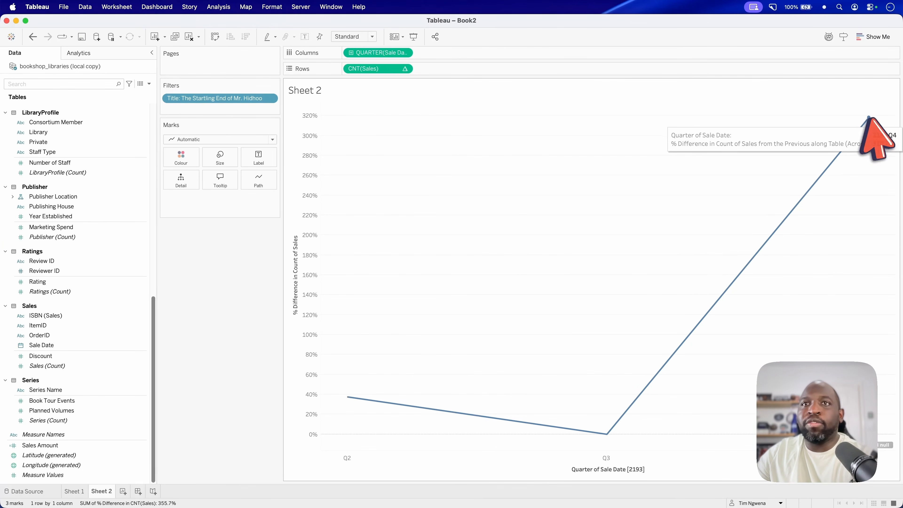
mouse_move(345, 397)
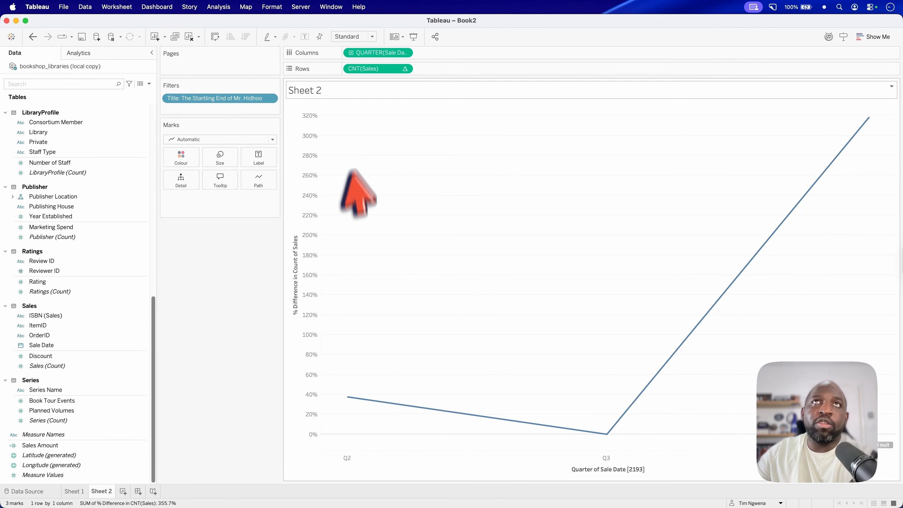
click(408, 69)
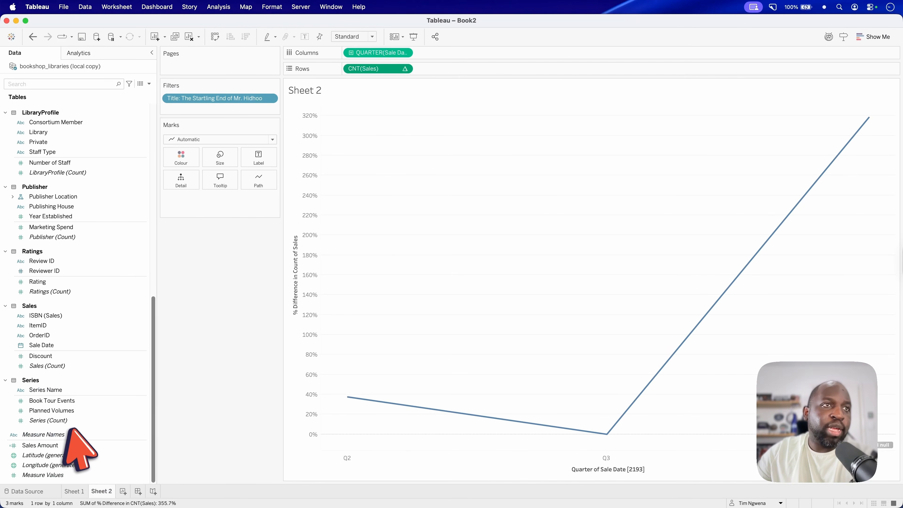
Step: Add Sales (Count) to the rows ahead of the percent difference, and inspect the Q1 and Q4 points
click(47, 365)
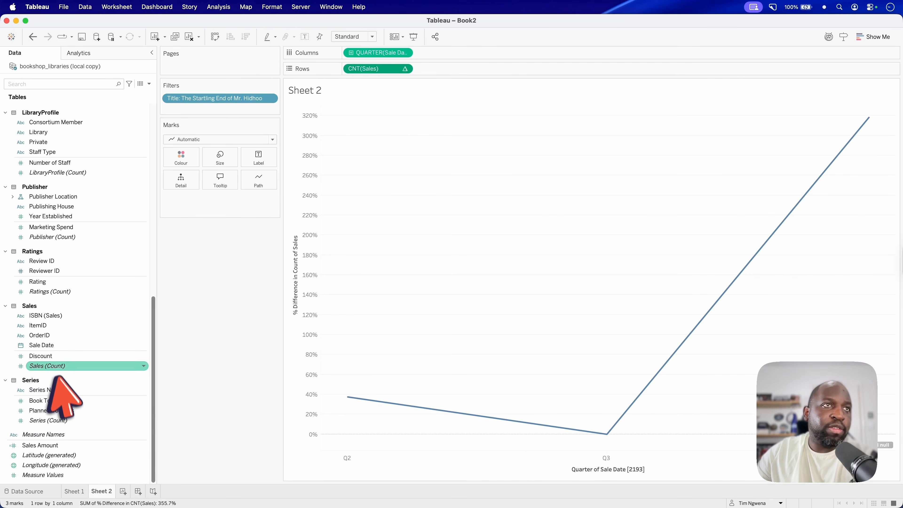
drag(56, 363, 341, 69)
mouse_move(348, 247)
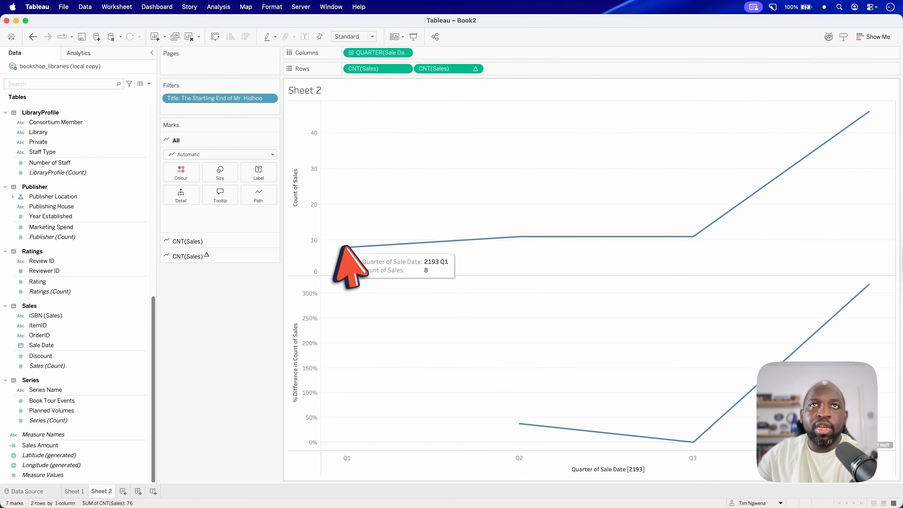
mouse_move(868, 111)
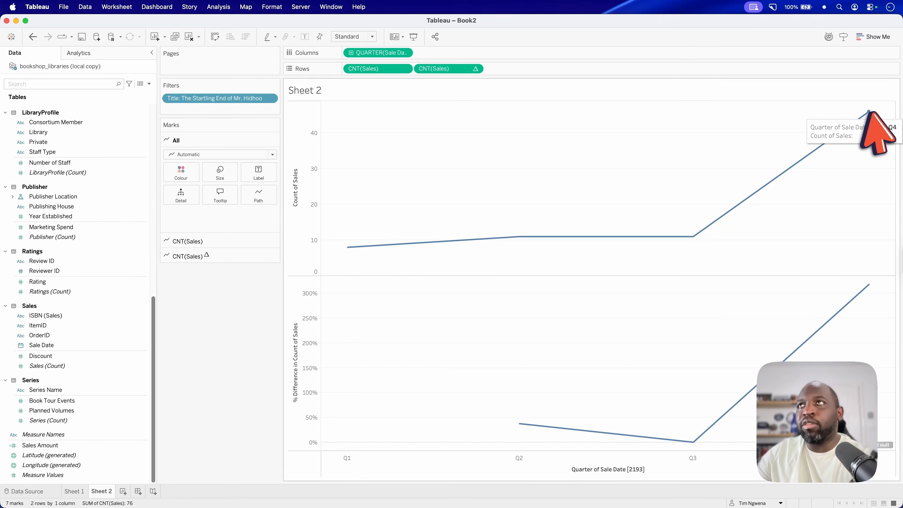
mouse_move(868, 284)
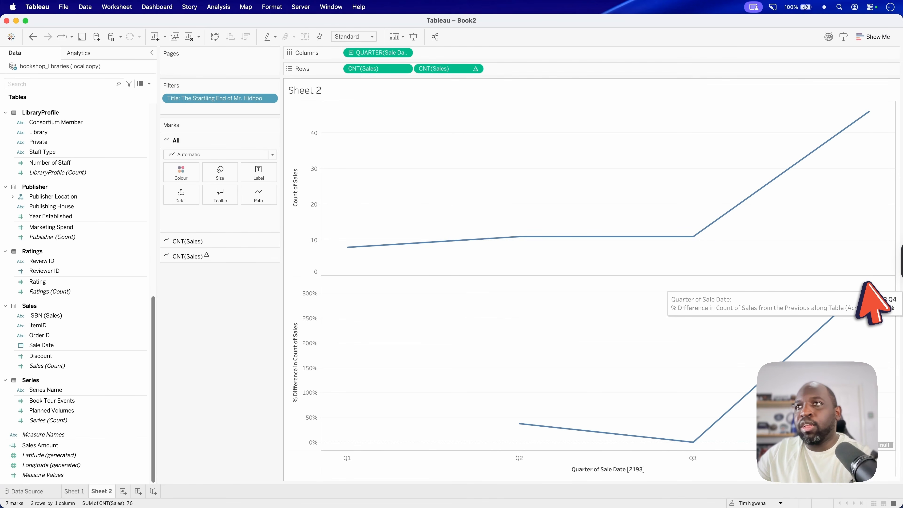
Step: Switch to Claude, ask "can you explain the 475 % growth", and read the calculation behind it
key(ctrl+Up)
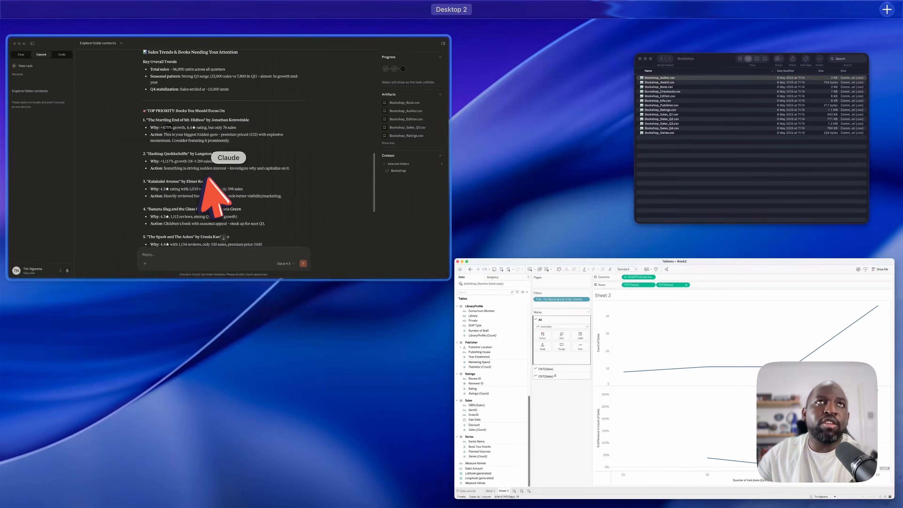
click(210, 194)
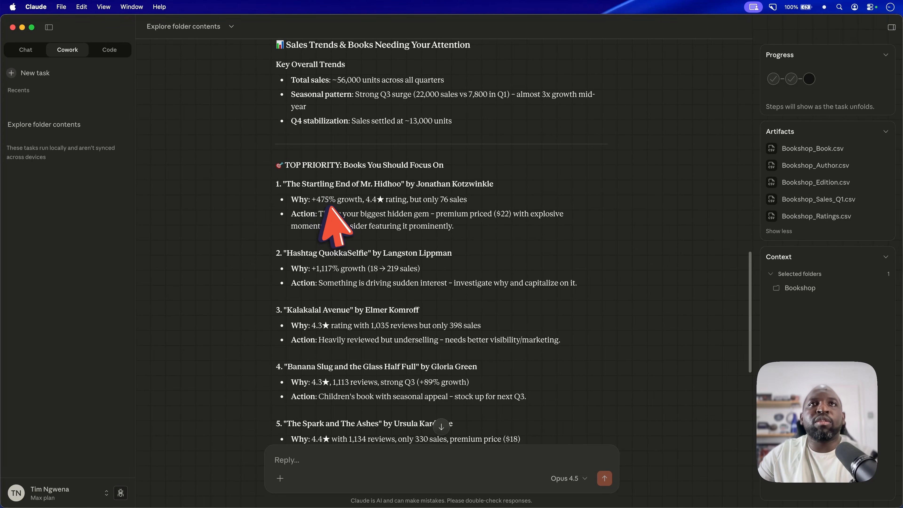
click(315, 456)
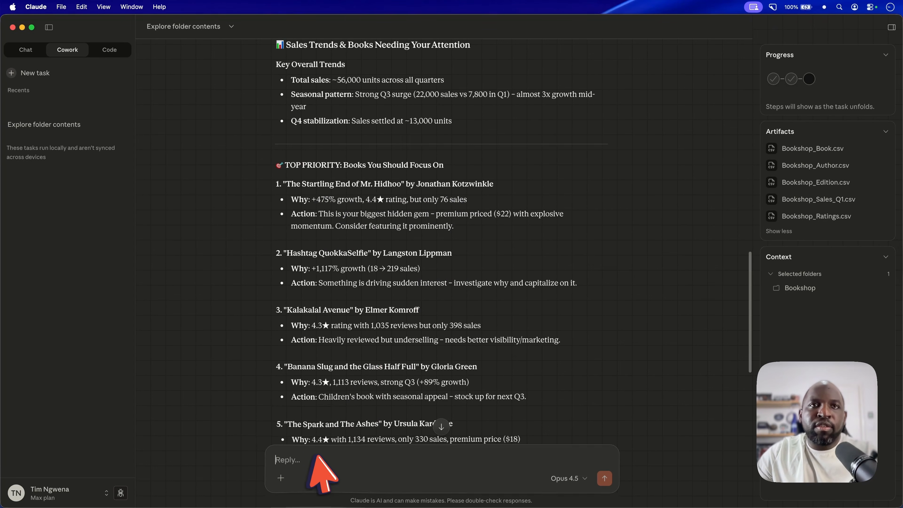
text(can you explain the 475 % g)
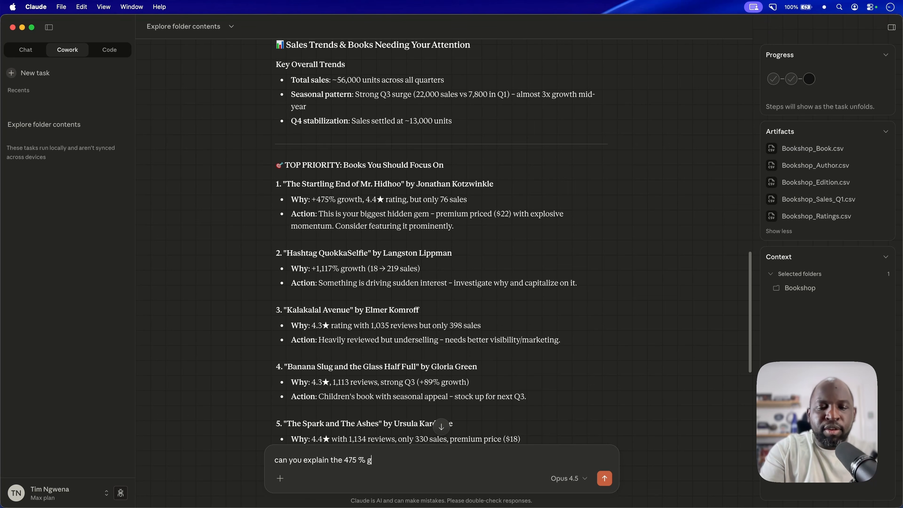
text(rowth)
key(Return)
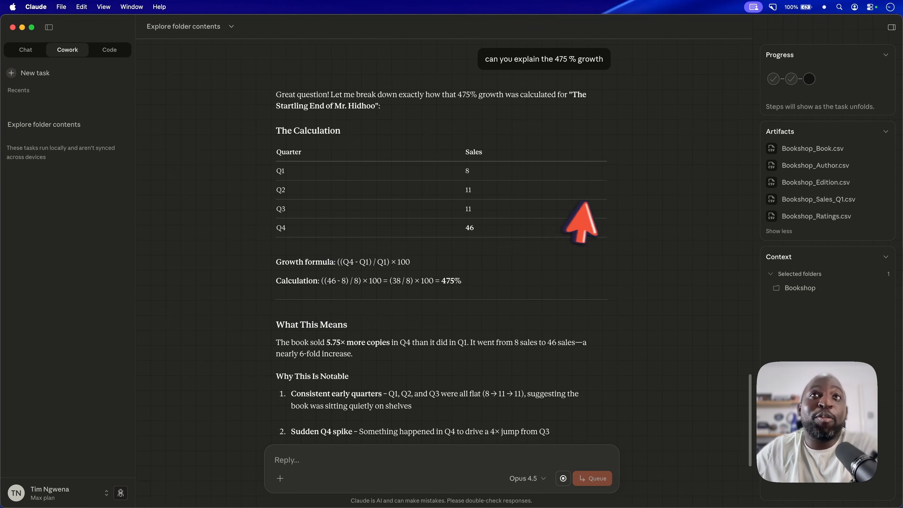
scroll(524, 214, down, 1)
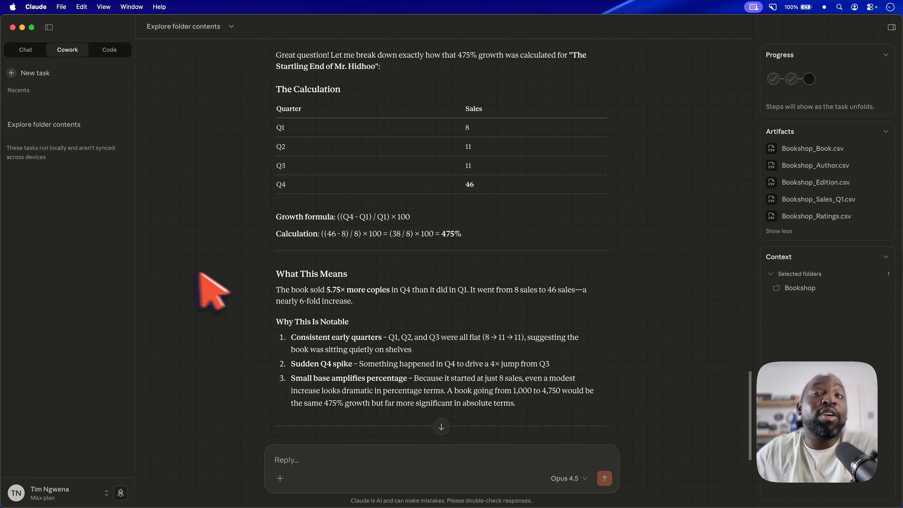
Step: Switch to Tableau, compute the percent difference in sales count relative to First, and inspect the growth at each quarter
key(ctrl+Up)
click(232, 115)
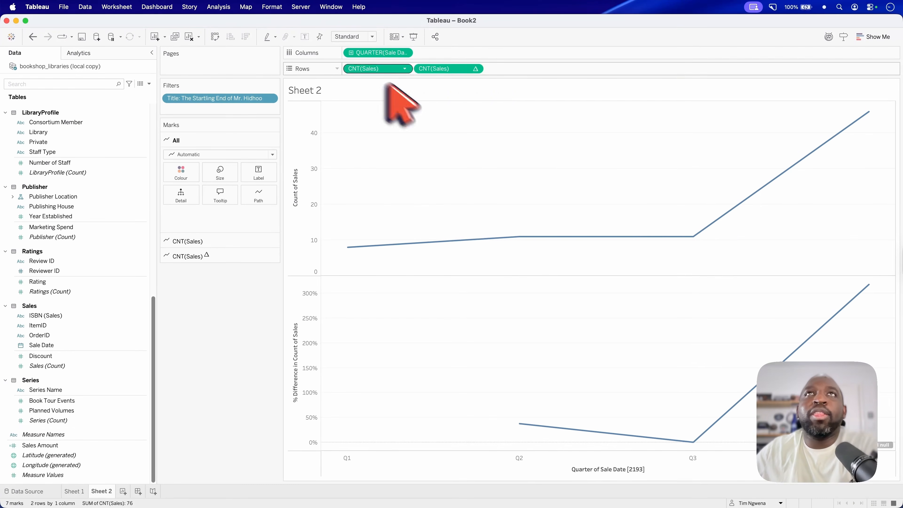
right_click(459, 70)
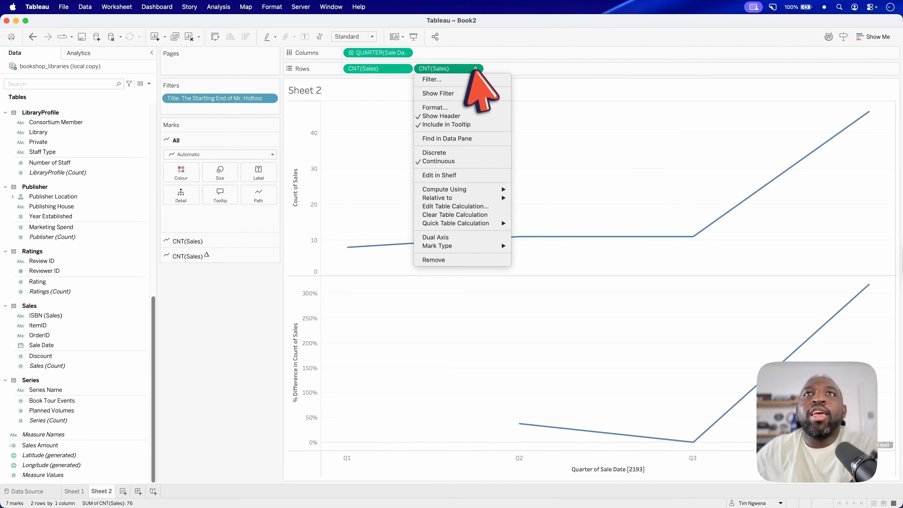
click(470, 206)
click(448, 309)
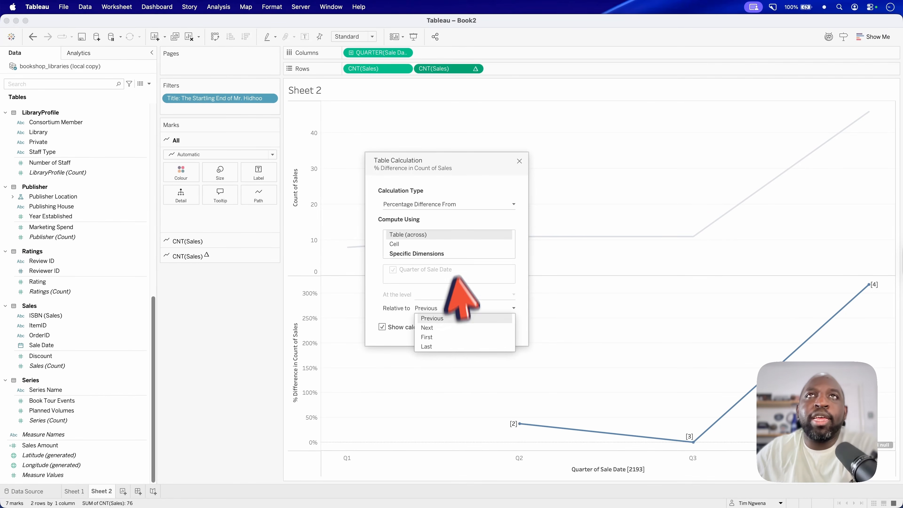
click(437, 339)
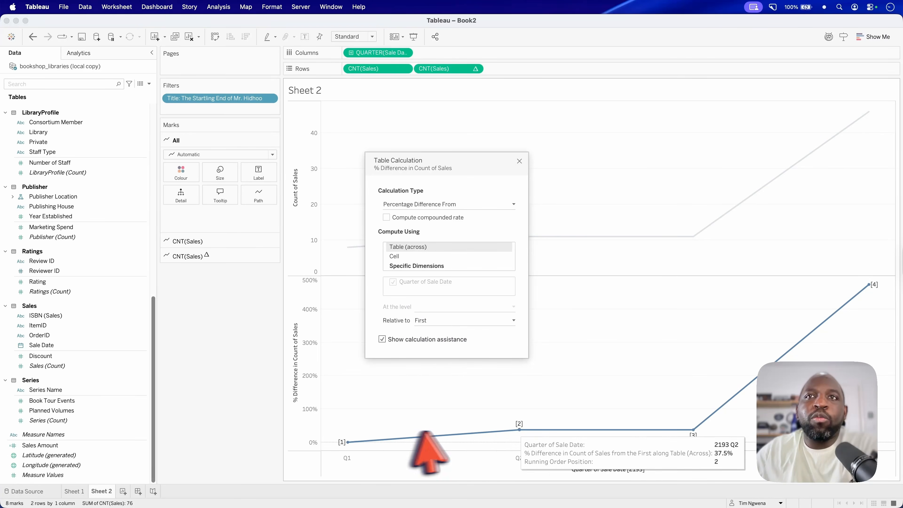
mouse_move(346, 442)
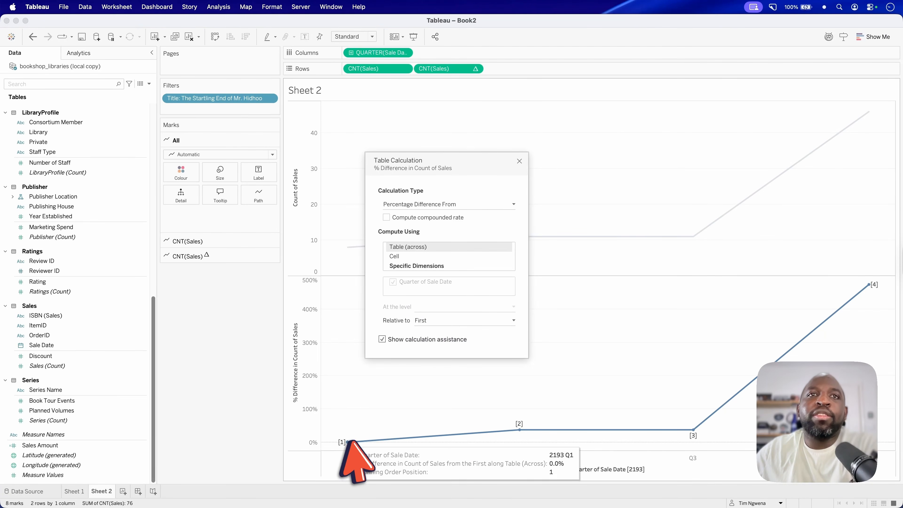
click(519, 161)
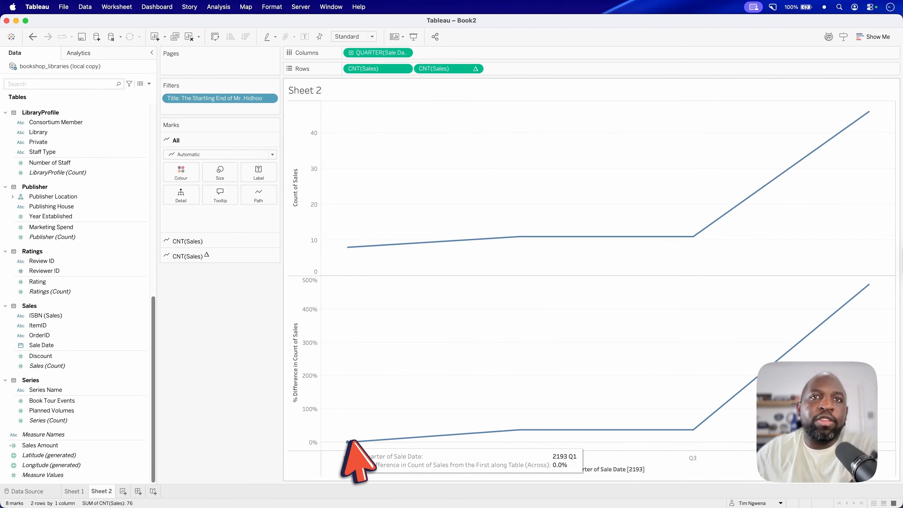
mouse_move(519, 429)
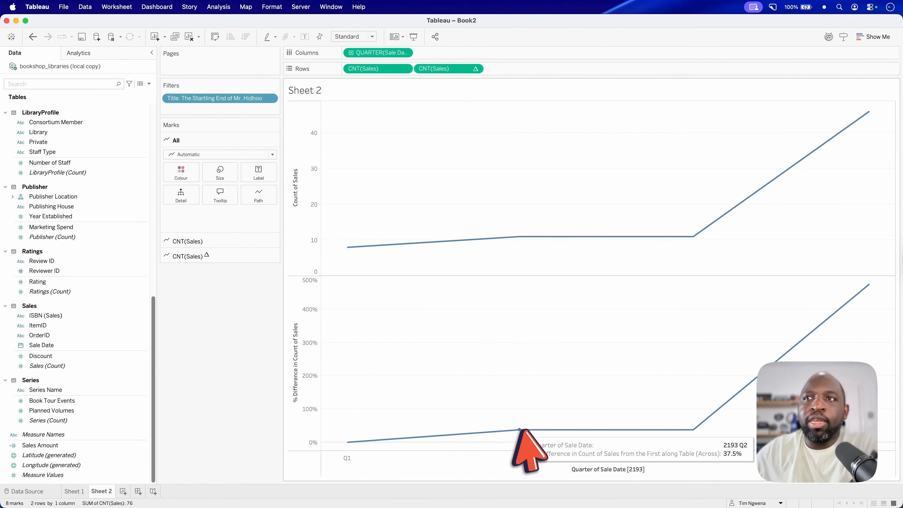
mouse_move(693, 429)
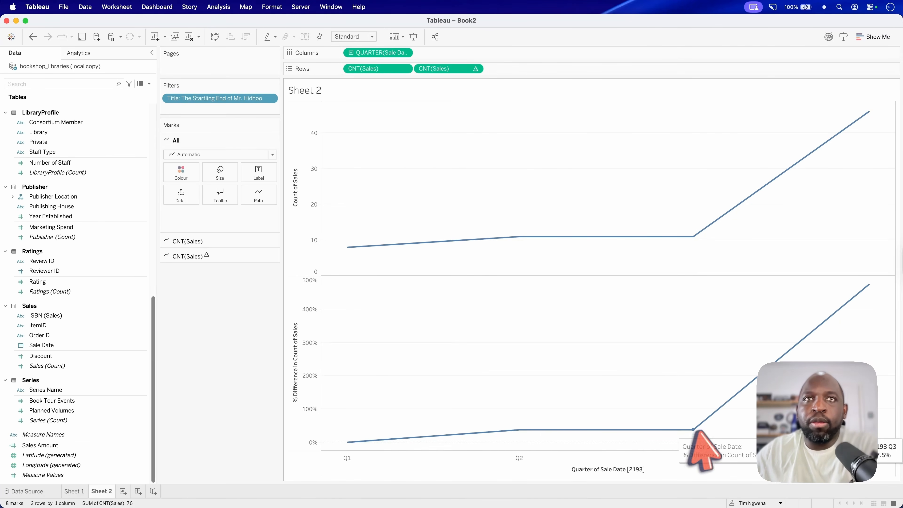
mouse_move(868, 284)
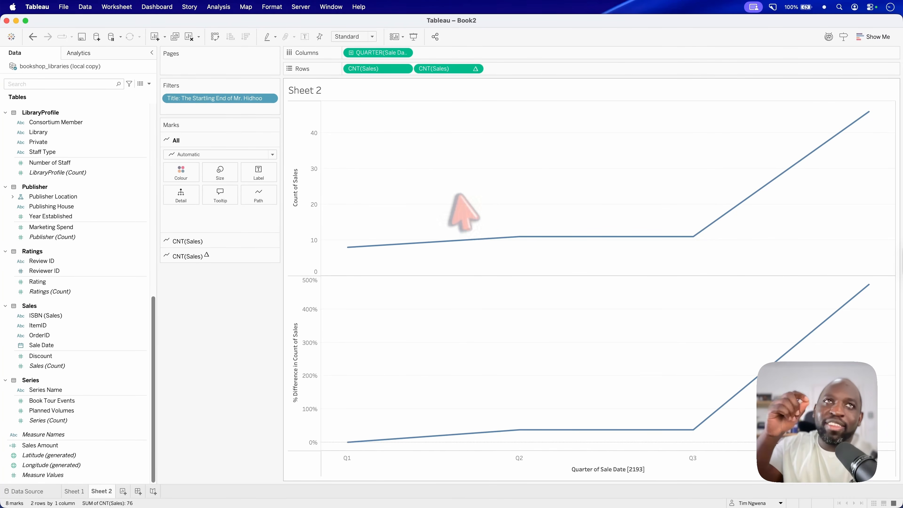
Step: Switch back to Claude and review the top-priority book recommendations, focusing on "The Startling End of Mr. Hidhoo"
key(ctrl+Up)
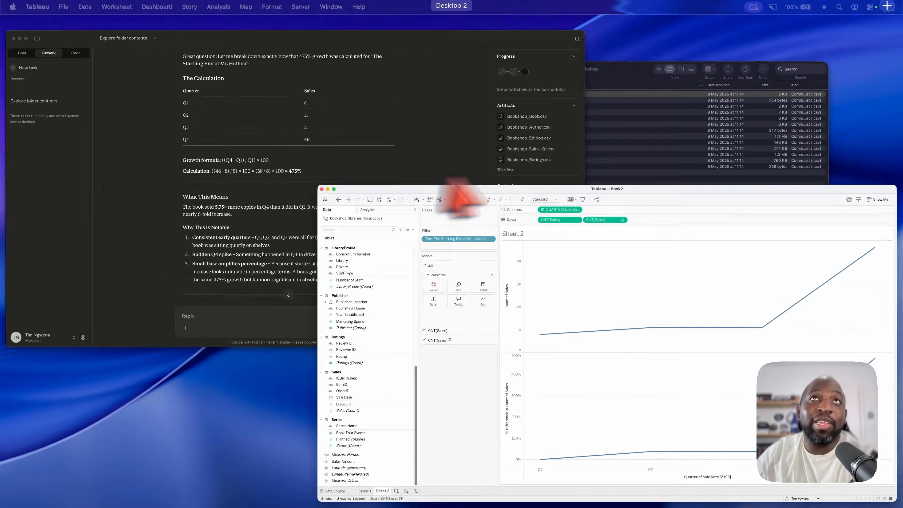
click(160, 199)
scroll(249, 256, down, 2)
scroll(320, 320, up, 15)
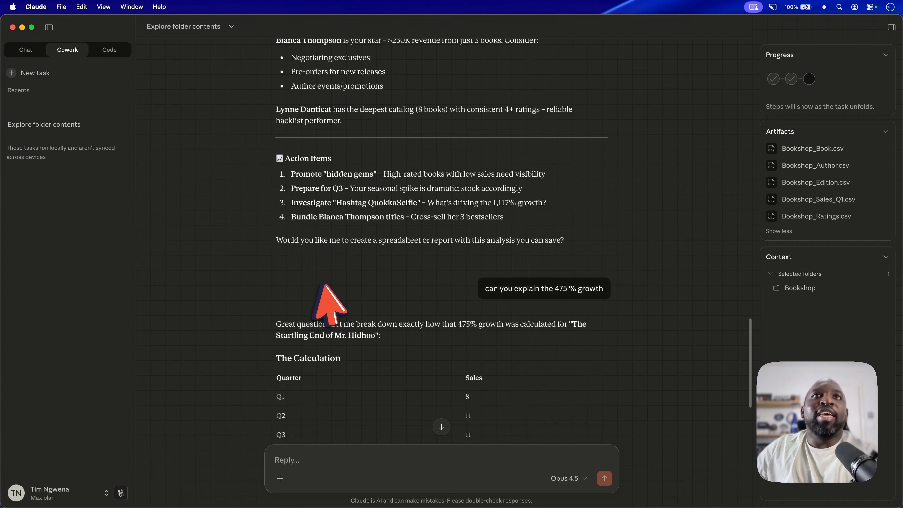
scroll(327, 284, up, 20)
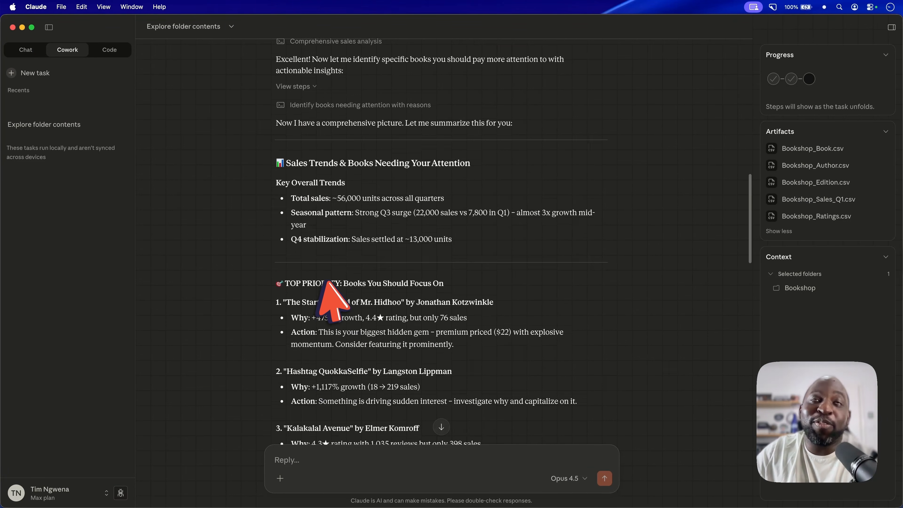
scroll(325, 282, down, 10)
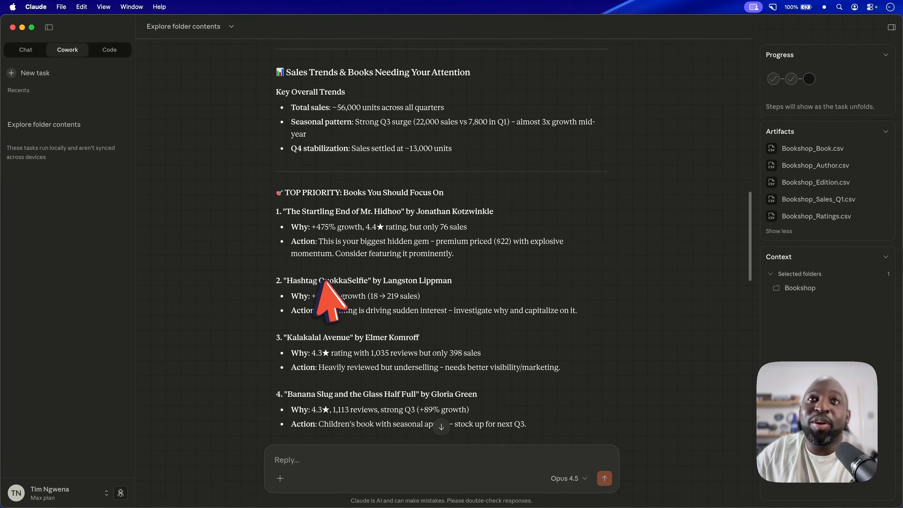
scroll(325, 281, up, 3)
scroll(325, 283, down, 3)
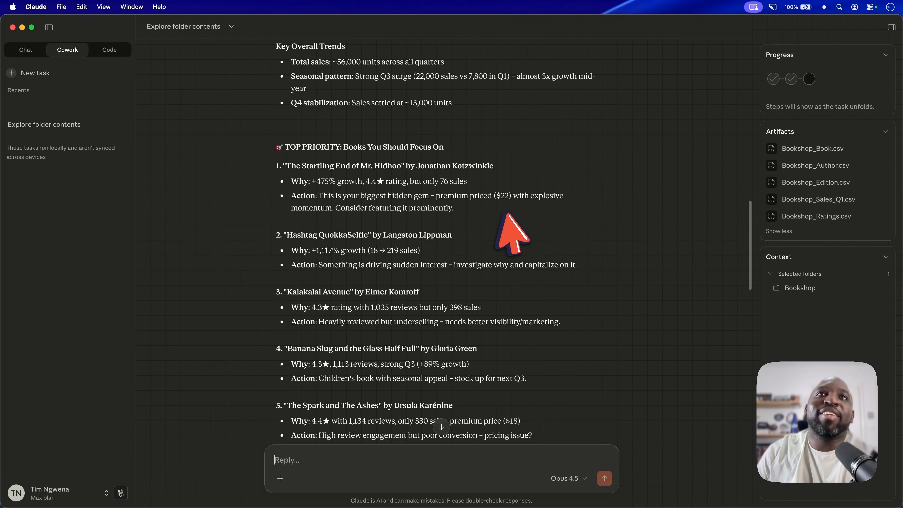
scroll(442, 199, down, 2)
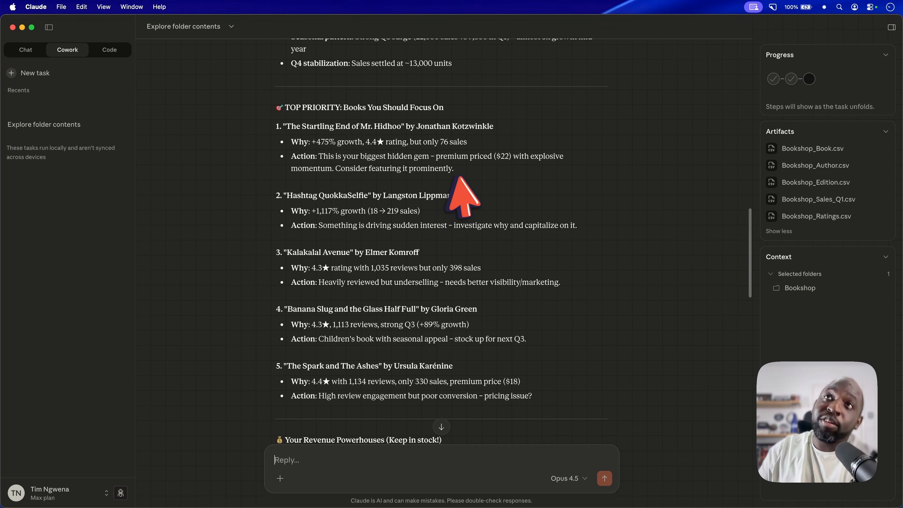
drag(456, 177, 276, 126)
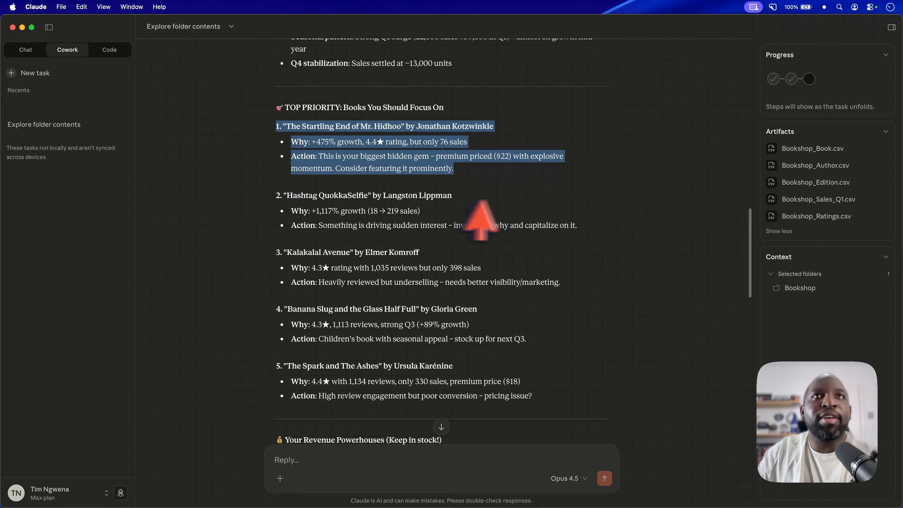
click(543, 208)
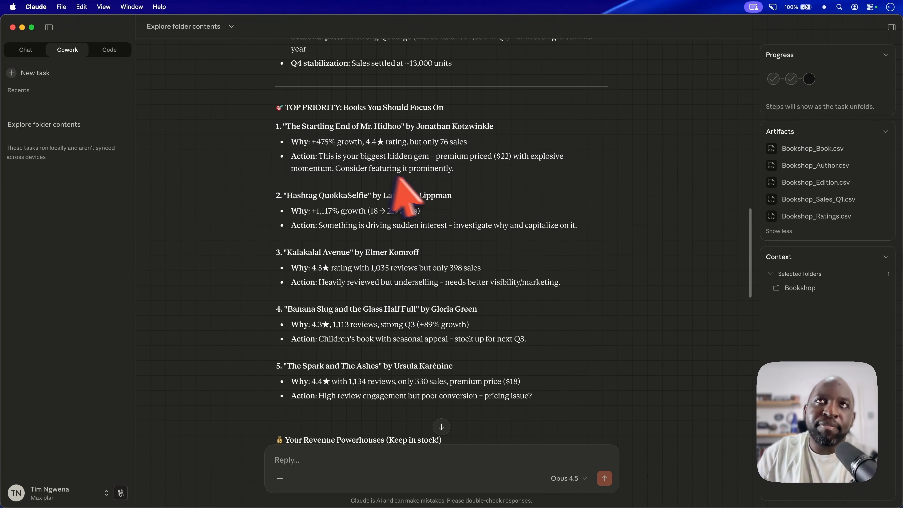
Step: Open the bookshop_libraries data source in Tableau and examine the Bookshop table relationships diagram on the Tableau help page in Chrome
key(ctrl+Up)
click(311, 215)
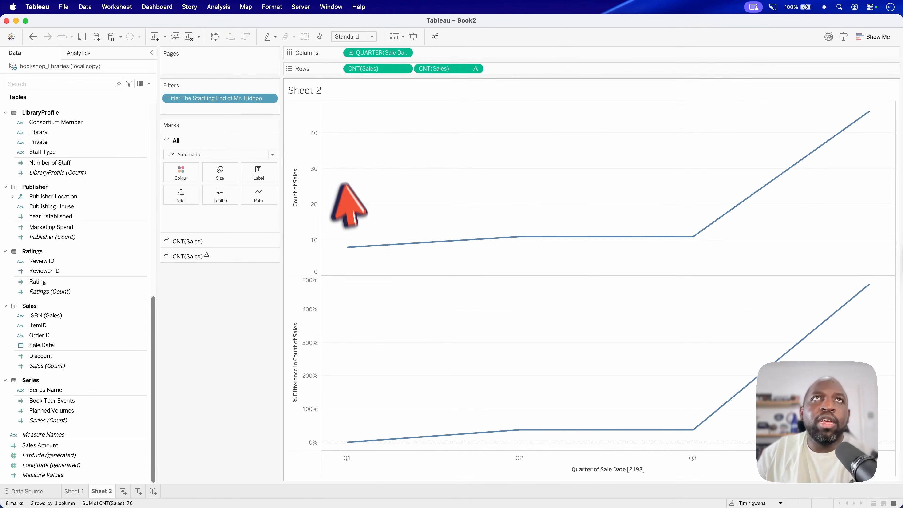
right_click(57, 67)
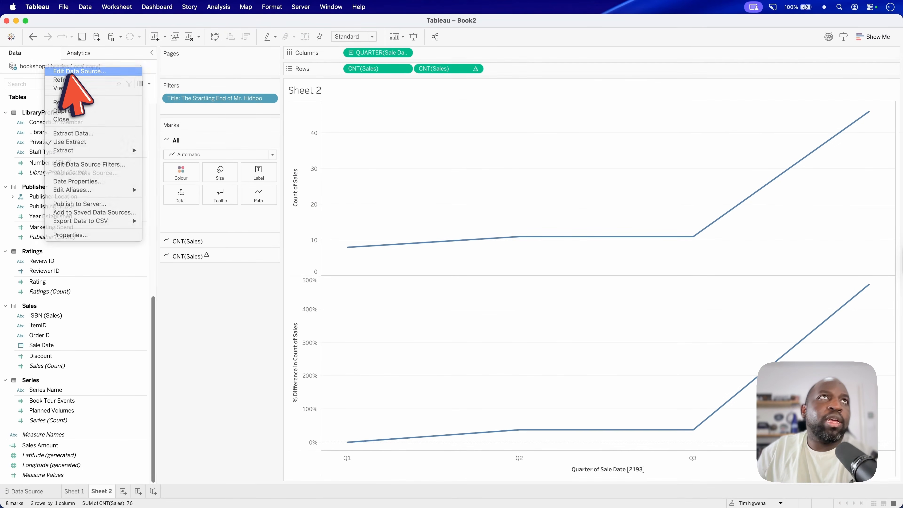
click(73, 71)
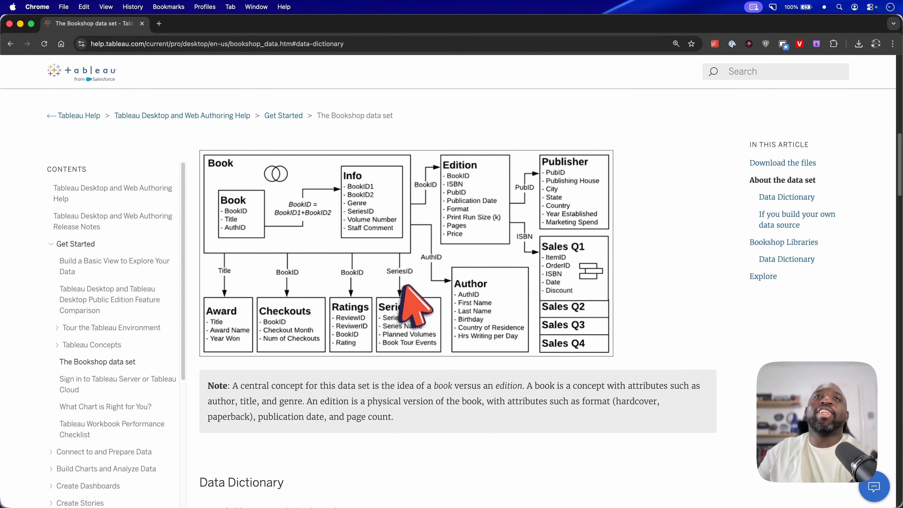
scroll(403, 287, down, 1)
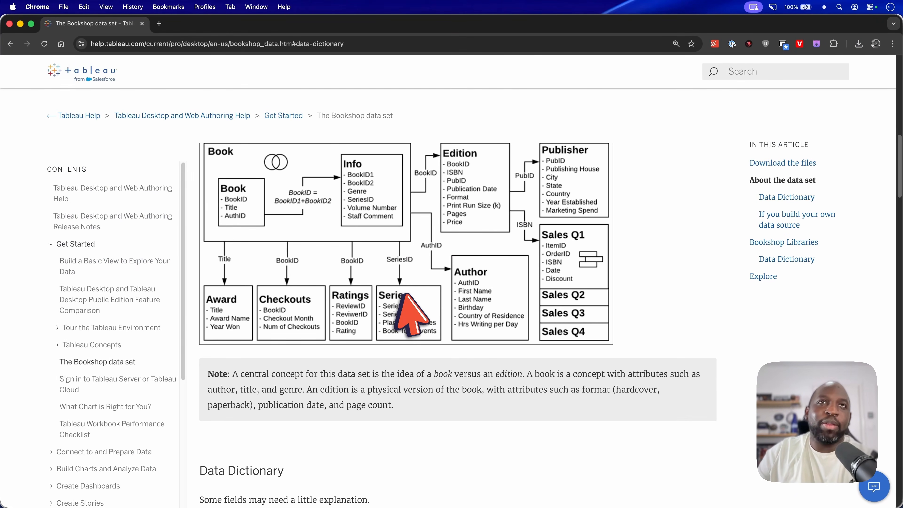
scroll(473, 313, up, 3)
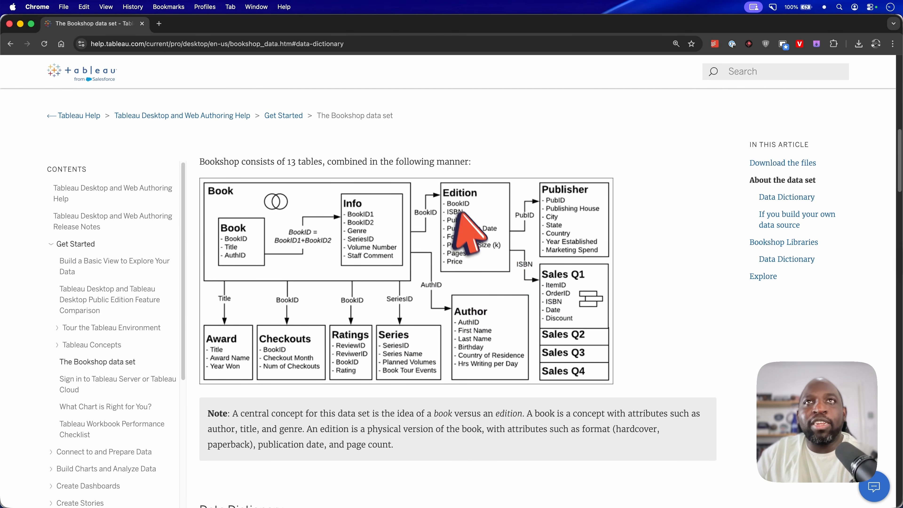
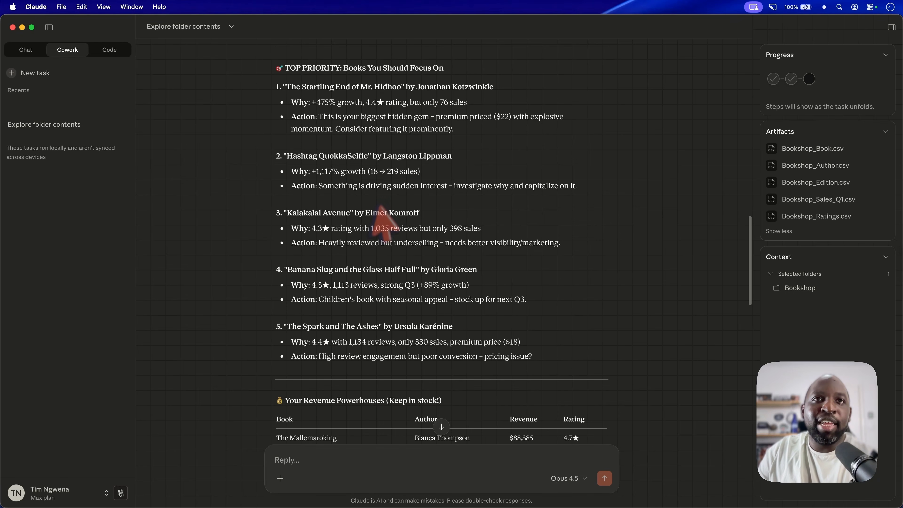
Step: Review the remaining recommendations and revenue table in Claude, and highlight the heading of "The Spark and The Ashes"
scroll(380, 207, down, 3)
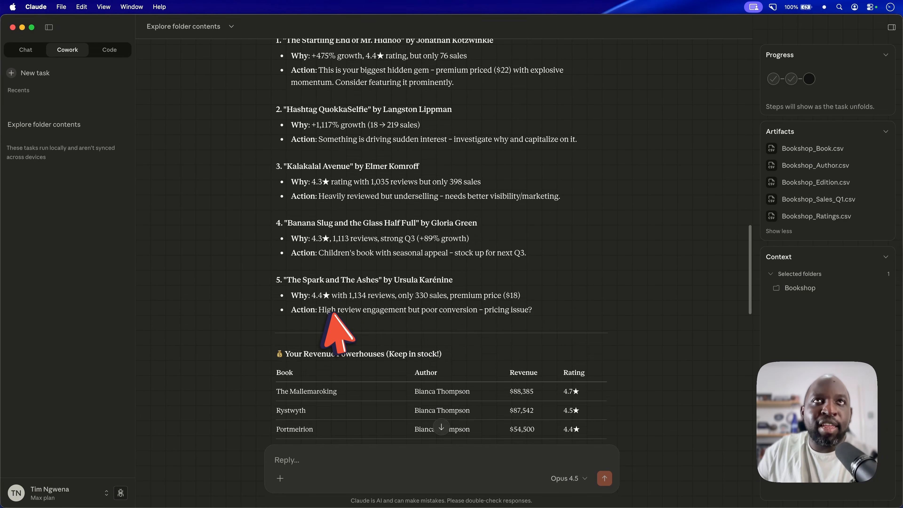
scroll(330, 313, up, 9)
scroll(413, 303, down, 3)
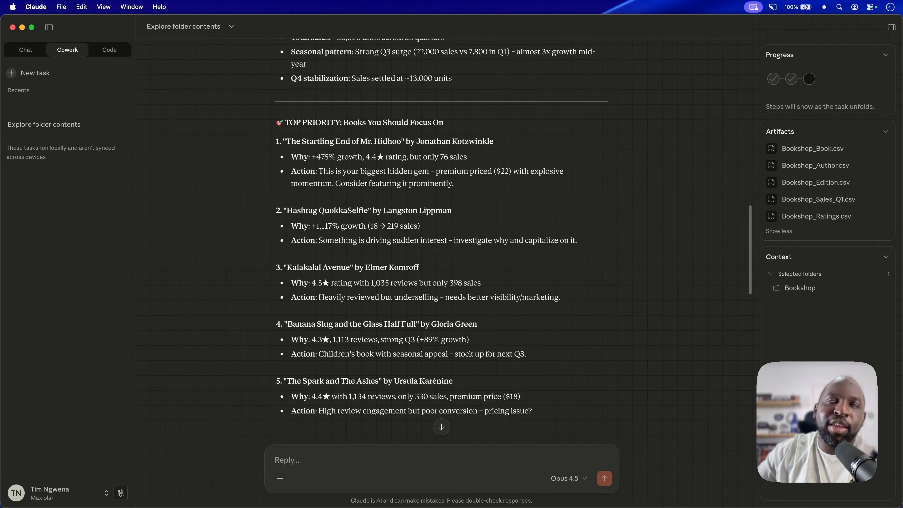
scroll(422, 312, down, 5)
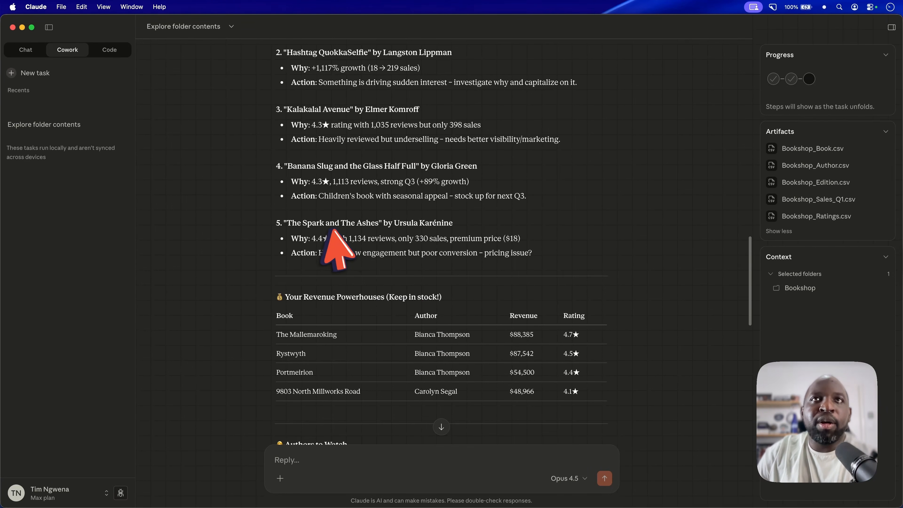
drag(457, 223, 224, 229)
Step: Switch to Tableau and change the Title filter on Sheet 2 to show only The Spark and The Ashes
key(ctrl+Up)
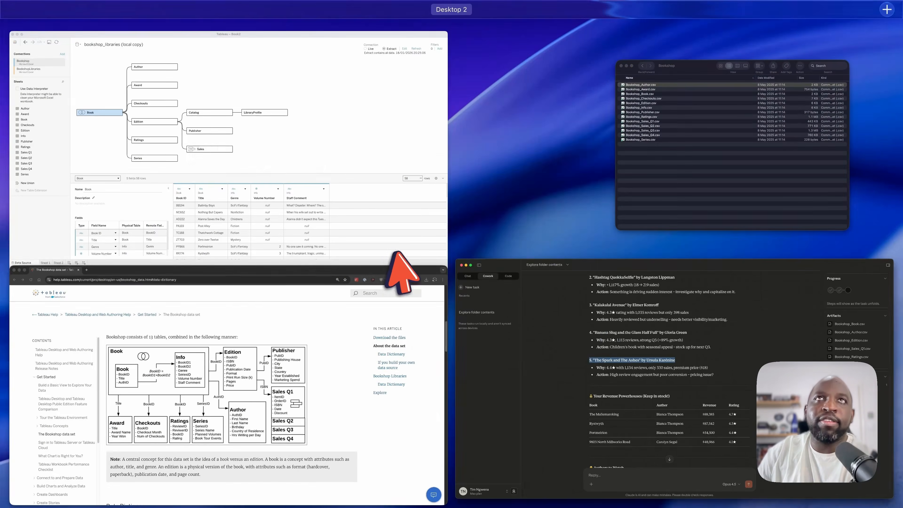
click(277, 179)
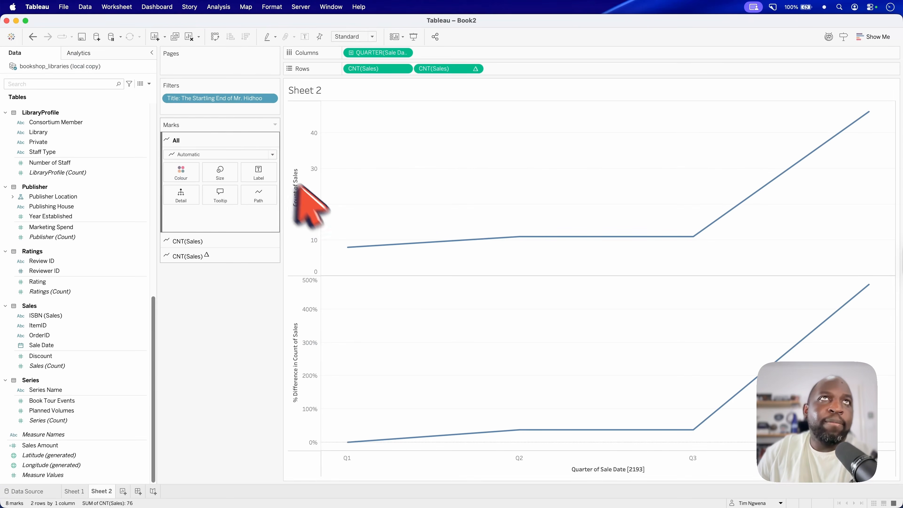
click(271, 98)
click(226, 108)
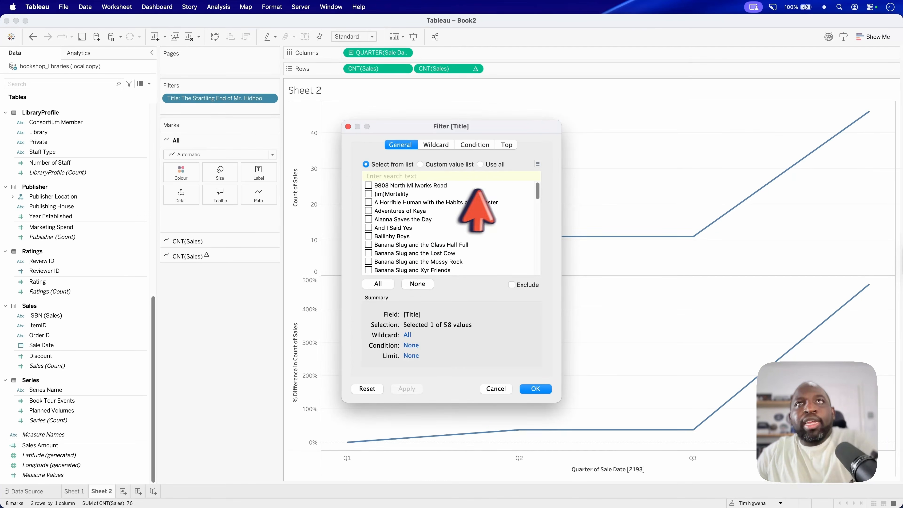
click(387, 176)
text(sp)
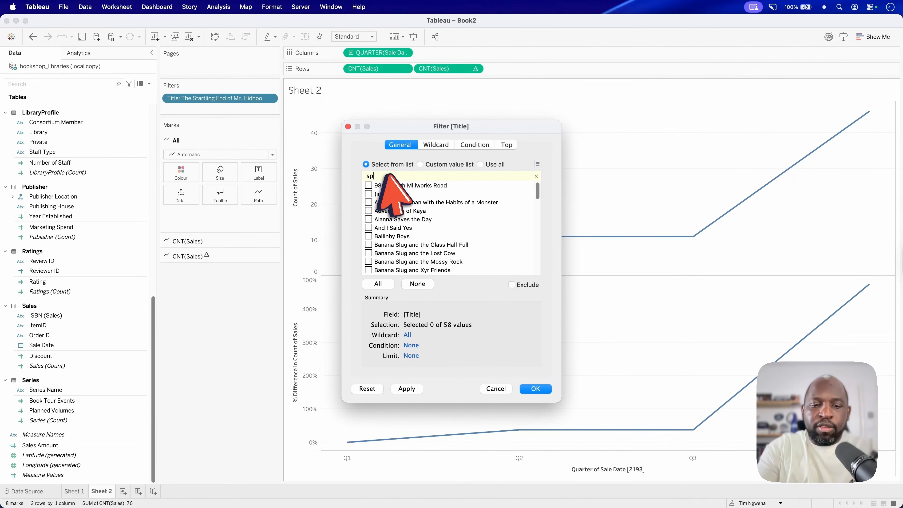
text(ark)
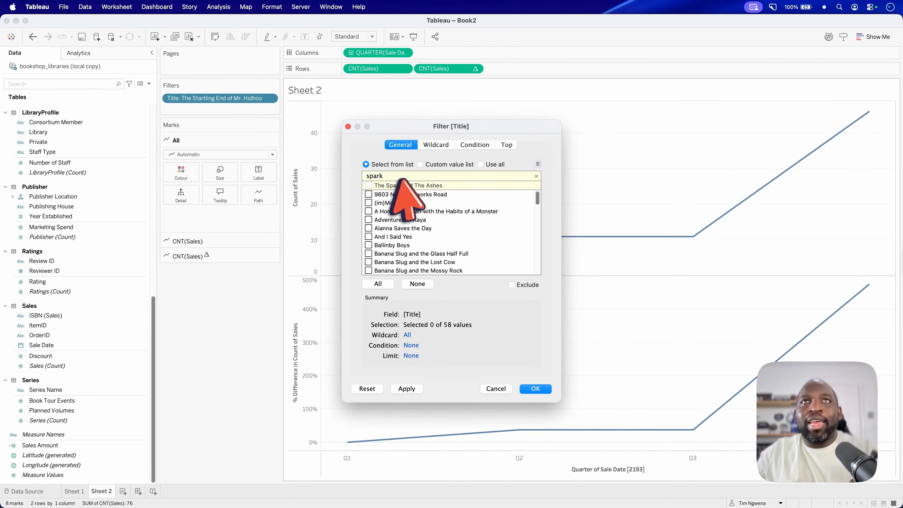
click(369, 186)
click(406, 389)
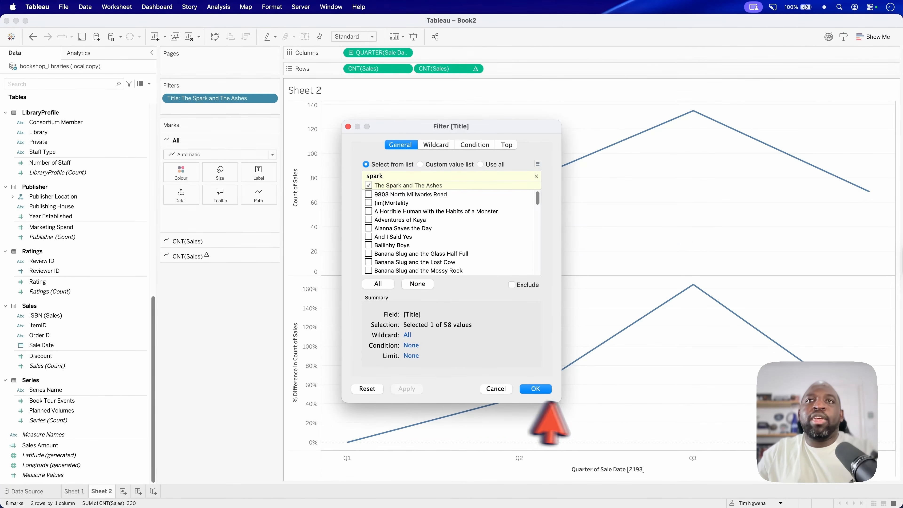
click(536, 389)
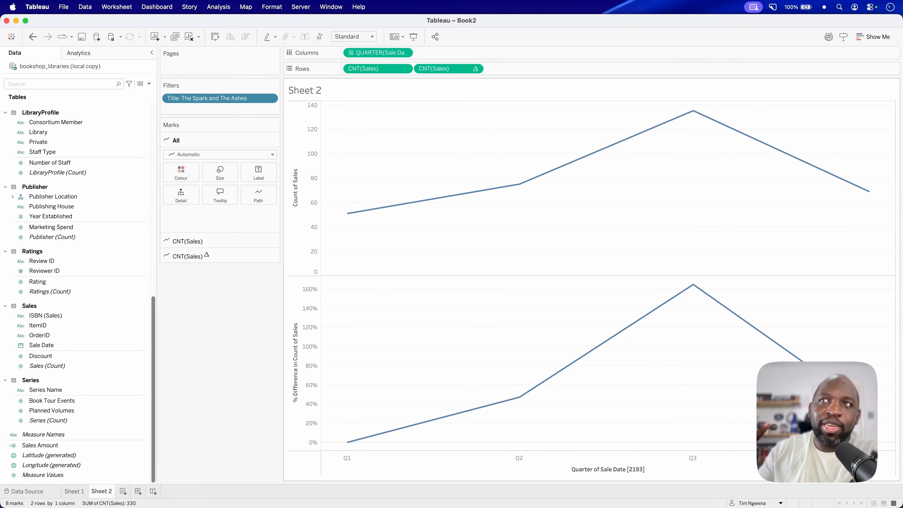
Step: Compare Claude's claims about The Spark and The Ashes with its total sales and quarterly sales counts in Tableau
key(ctrl+Up)
click(222, 342)
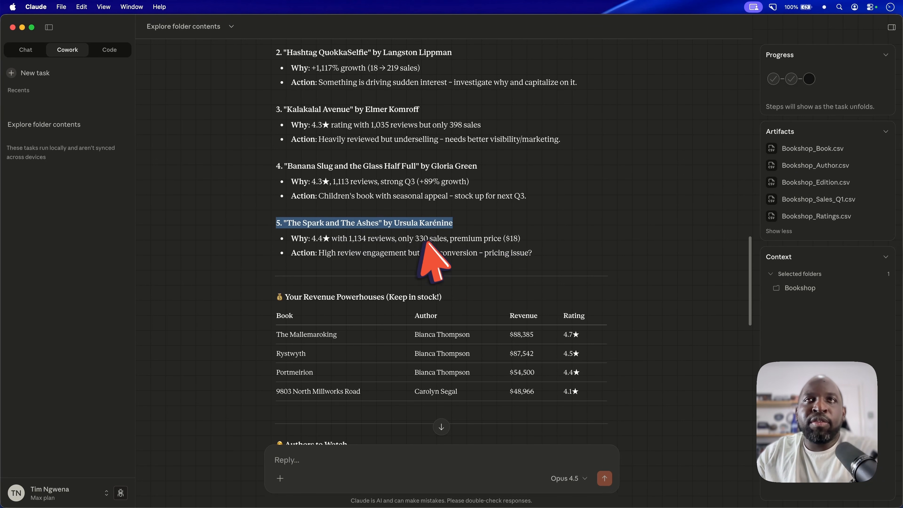
key(ctrl+Up)
click(366, 319)
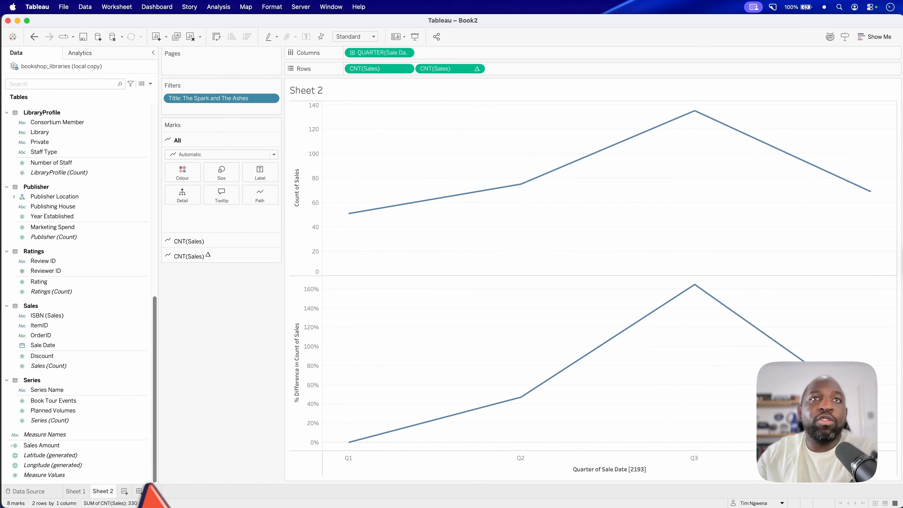
mouse_move(512, 171)
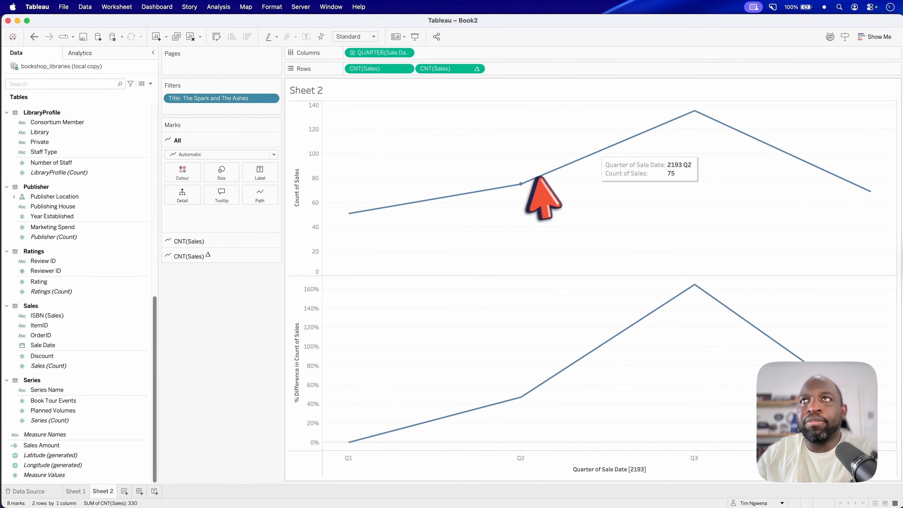
mouse_move(867, 190)
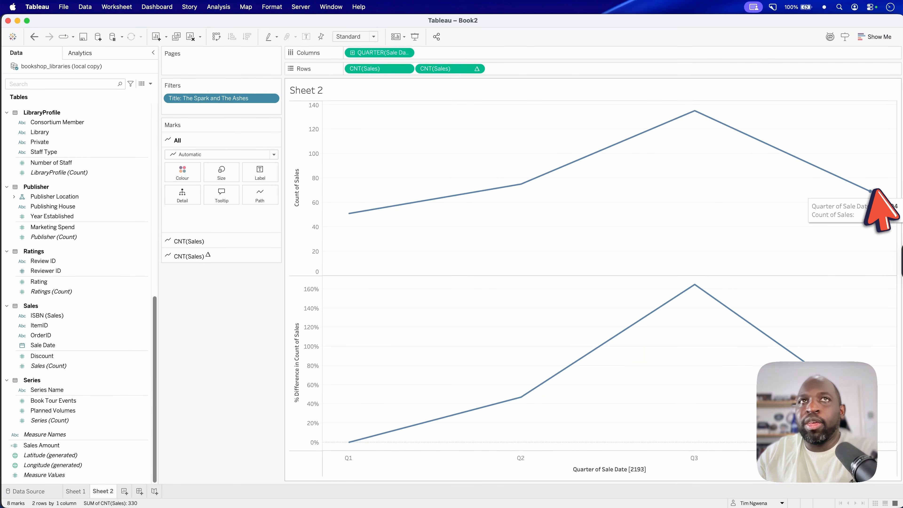
Step: Switch to Claude, highlight "poor conversion", and ask it to explain the poor conversion for The Spark and The Ashes, including the author's name
key(ctrl+Up)
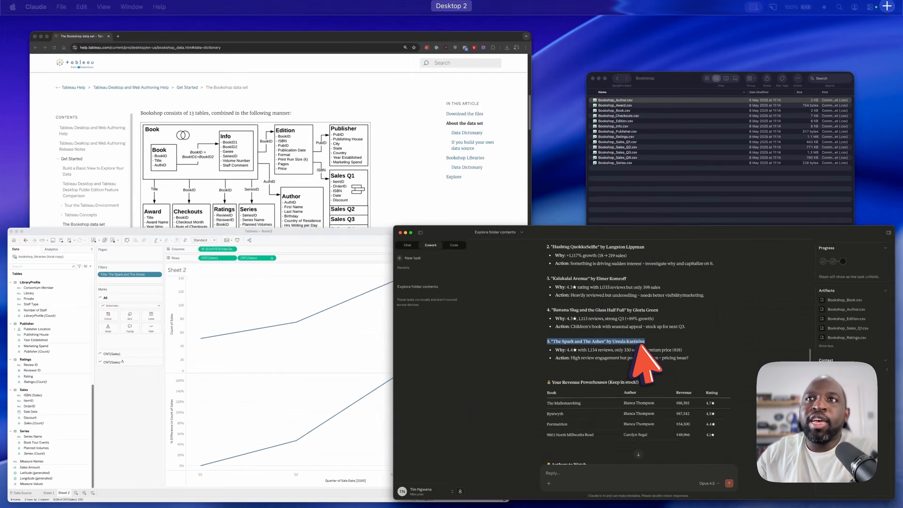
click(649, 359)
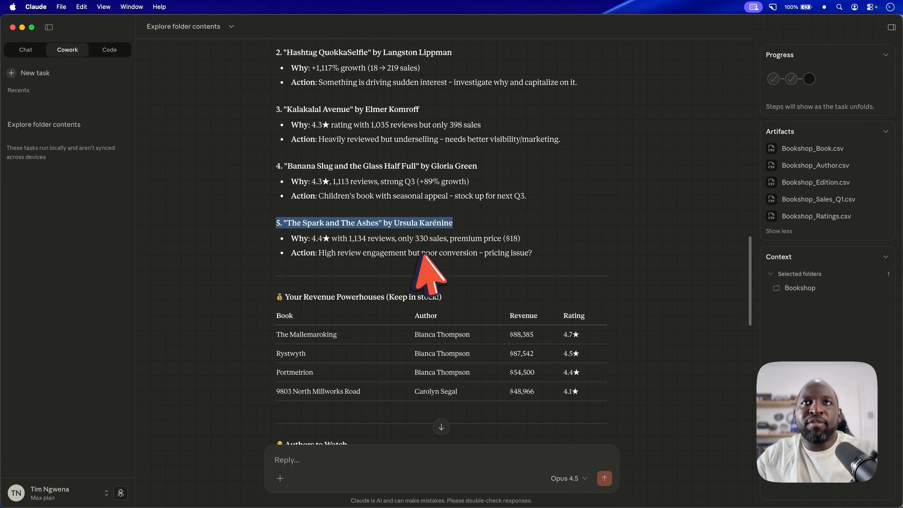
drag(422, 253, 478, 253)
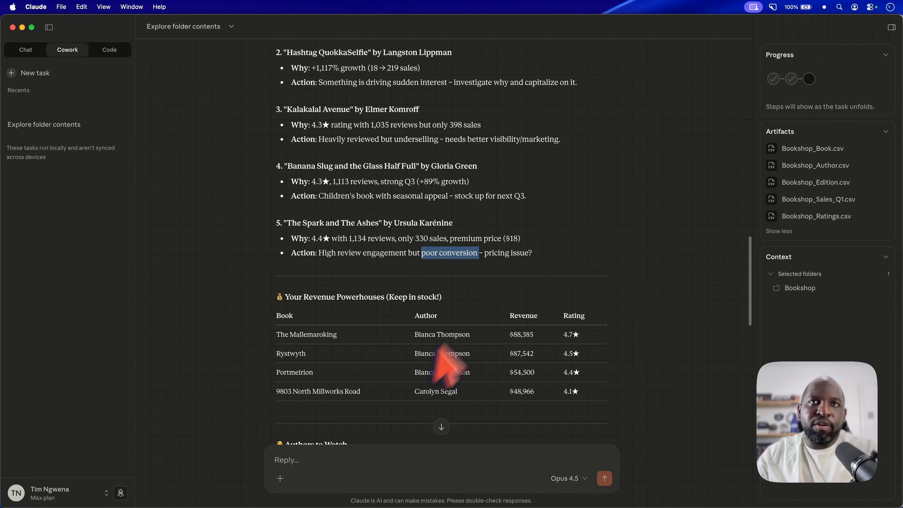
click(318, 463)
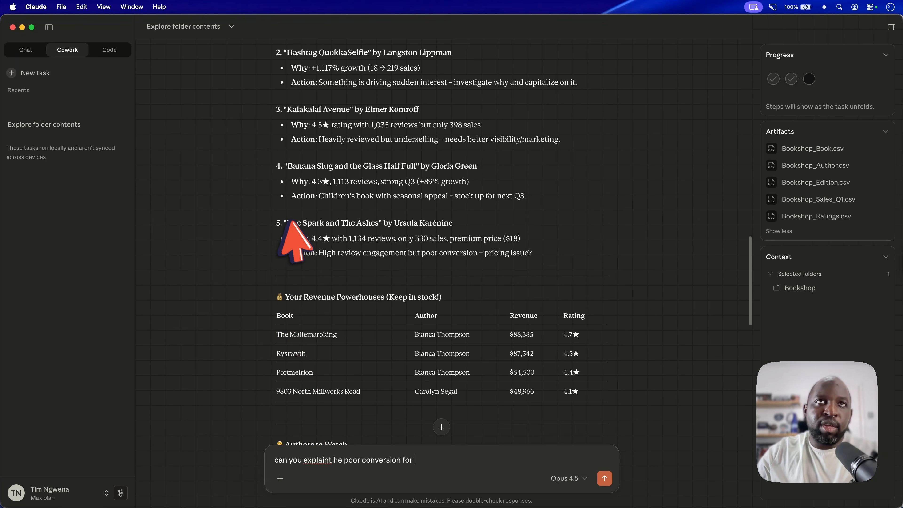
drag(287, 223, 470, 226)
key(super+c)
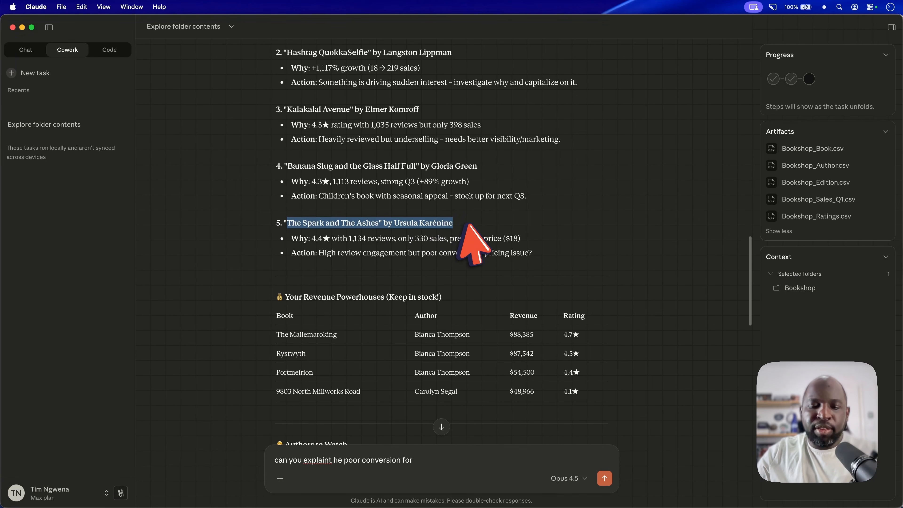
click(433, 461)
key(super+v)
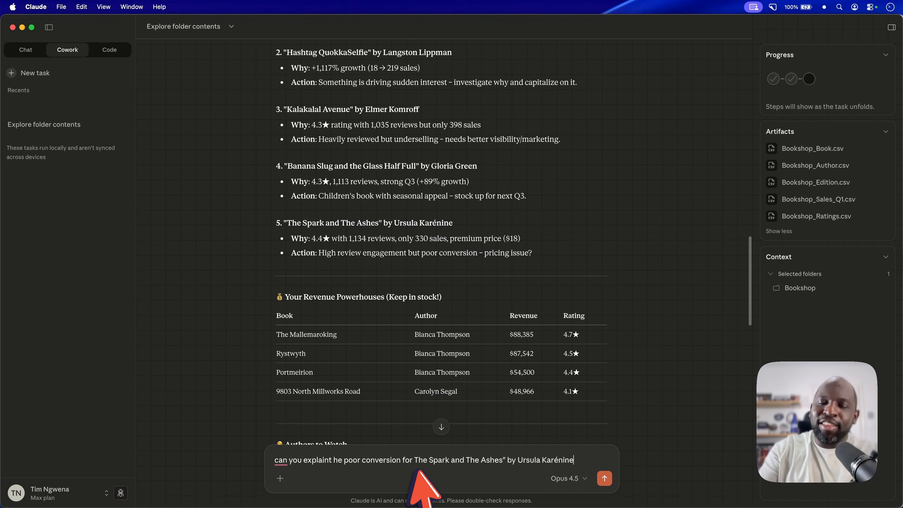
key(Return)
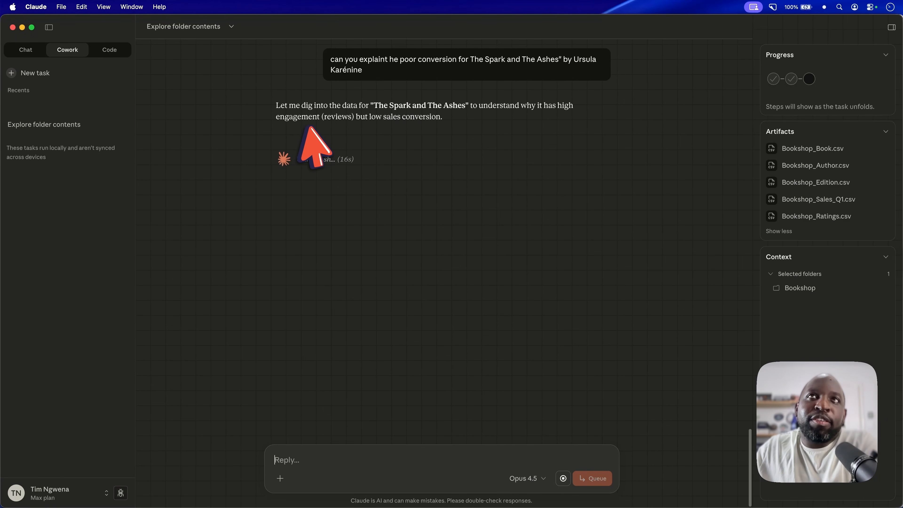
Step: Look over the conversation while Claude works on the conversion question, and stop the running request
drag(375, 66, 470, 89)
click(453, 117)
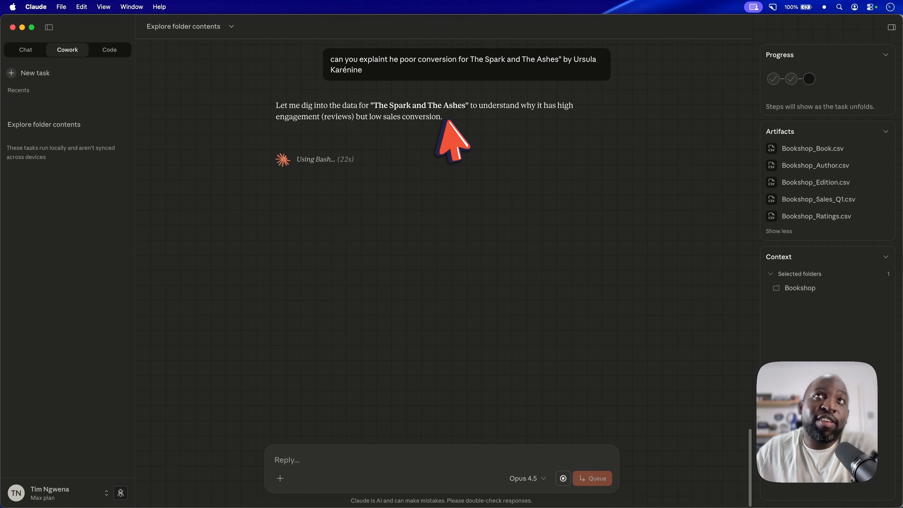
scroll(441, 121, up, 5)
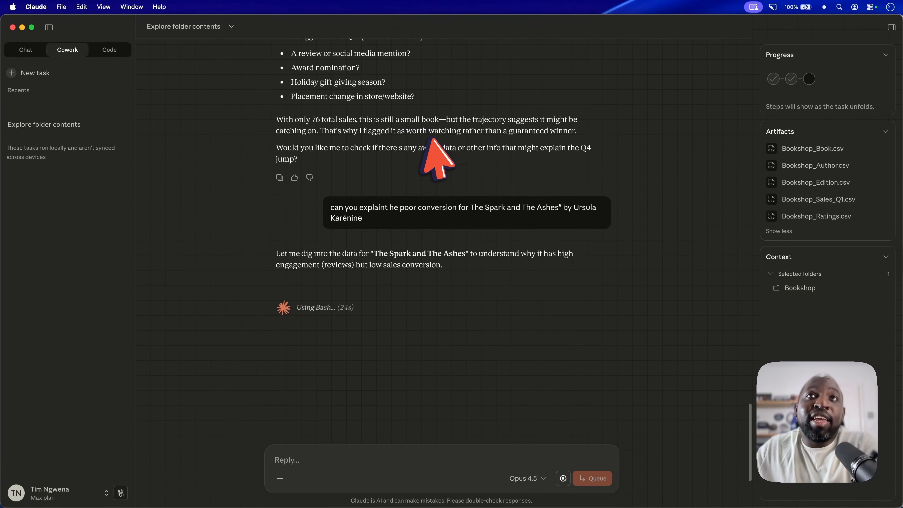
scroll(427, 149, up, 6)
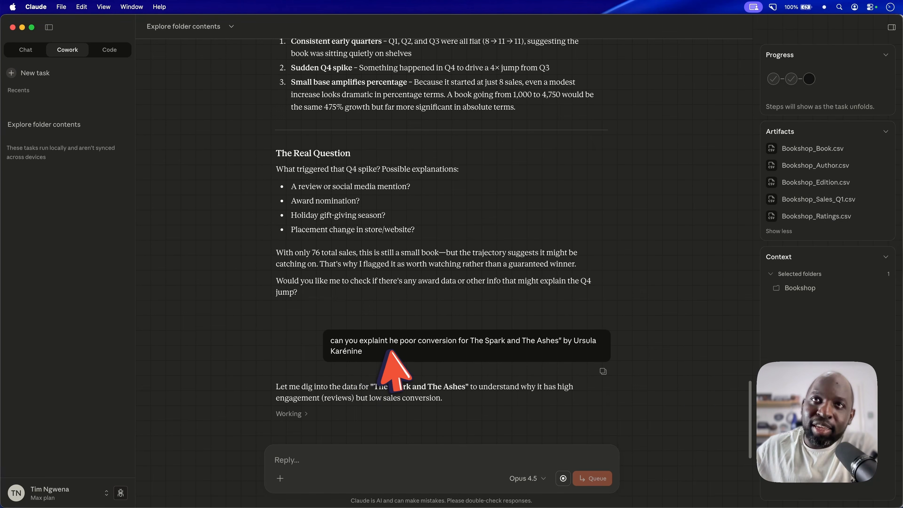
click(564, 479)
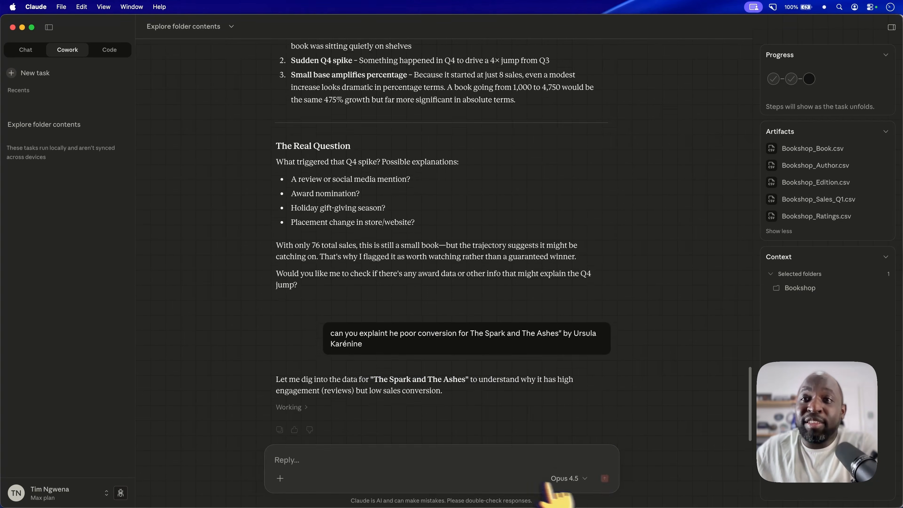
Step: Copy the interrupted question about The Spark and The Ashes into a new reply
scroll(356, 199, up, 2)
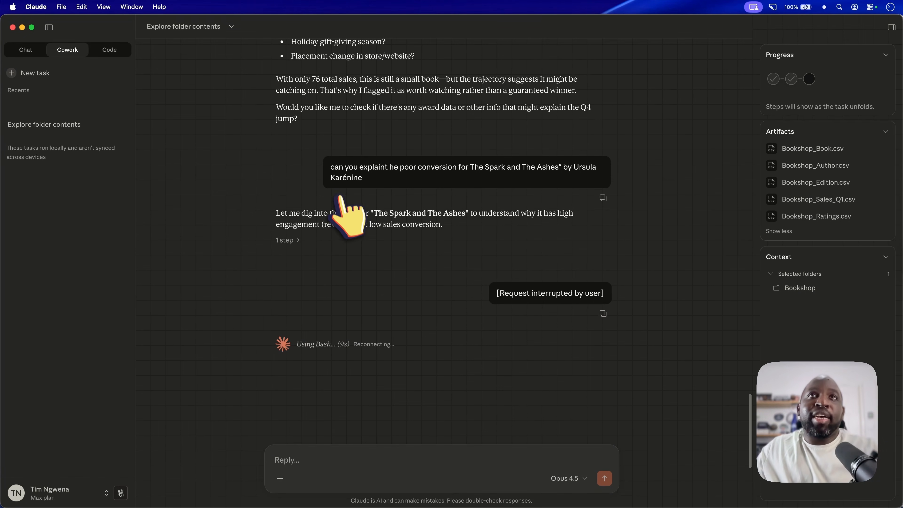
drag(330, 167, 360, 178)
key(super+c)
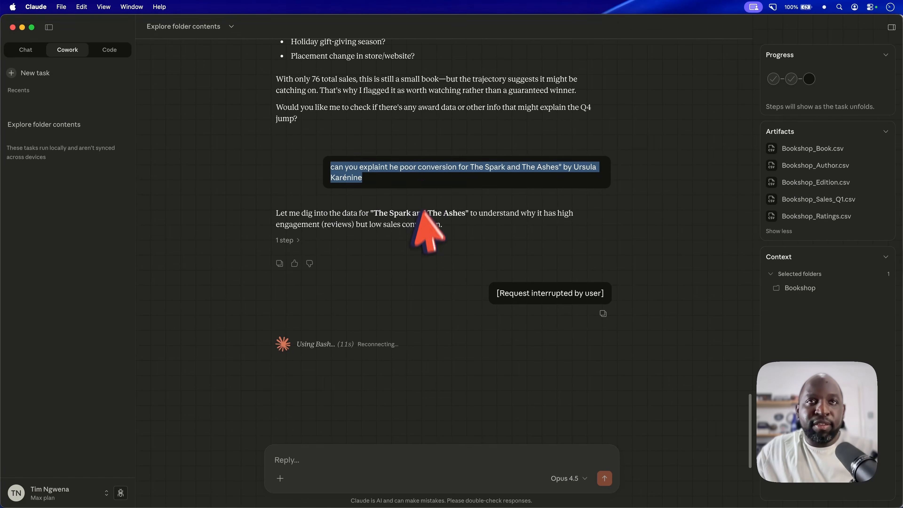
click(283, 459)
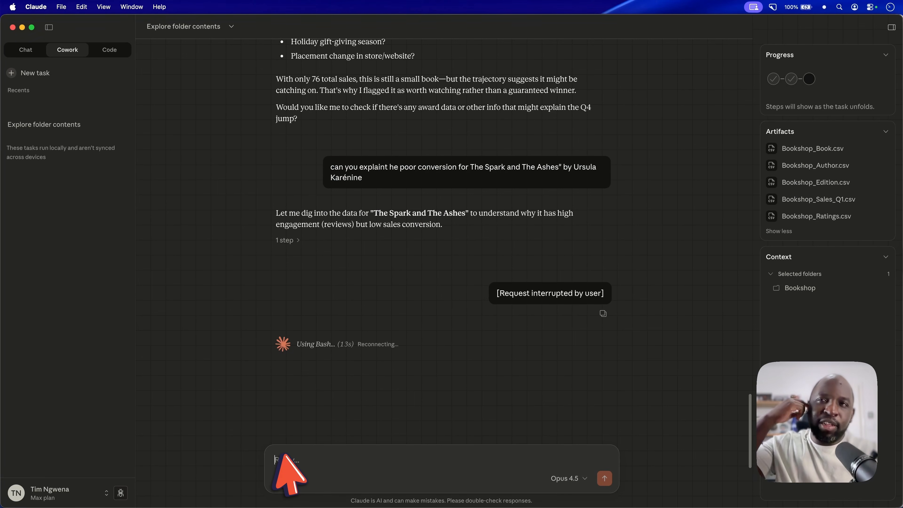
key(super+v)
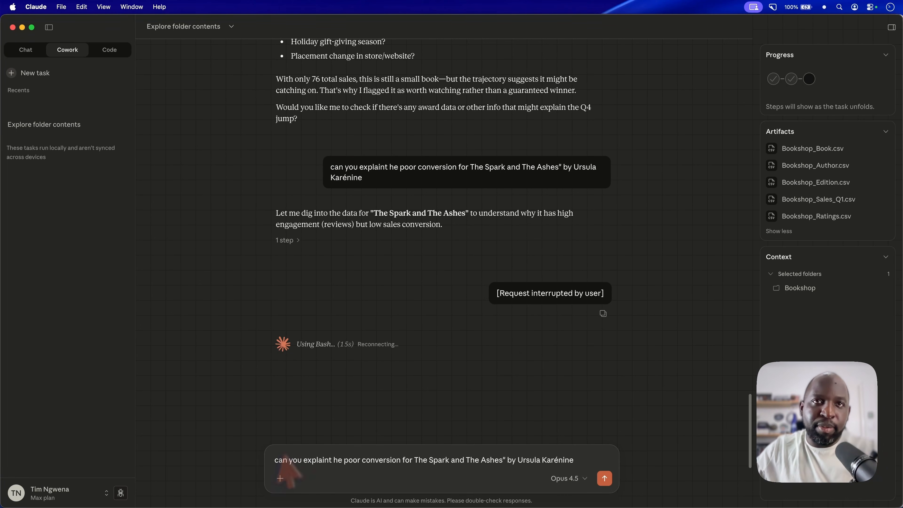
Step: Reword the draft's opening to "can you explain why you think there was poor conversion for" and send the question
click(332, 461)
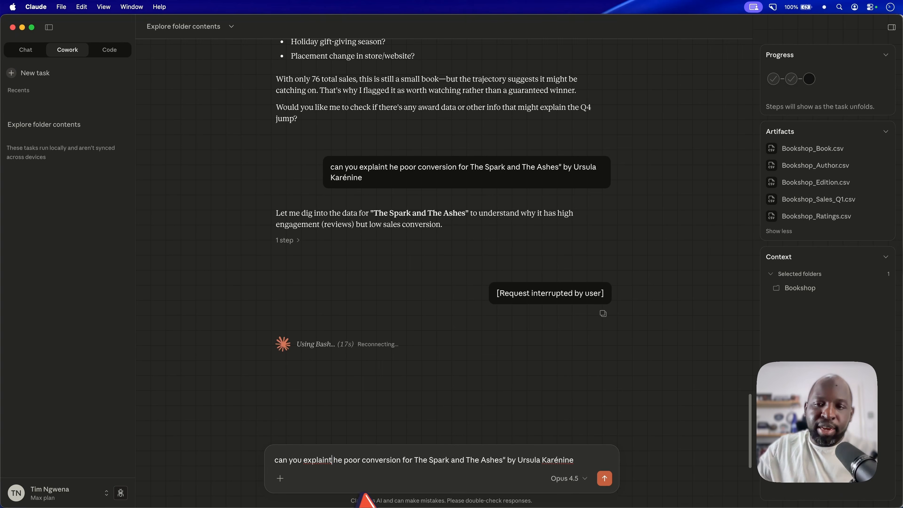
key(BackSpace)
key(BackSpace)
text(why you)
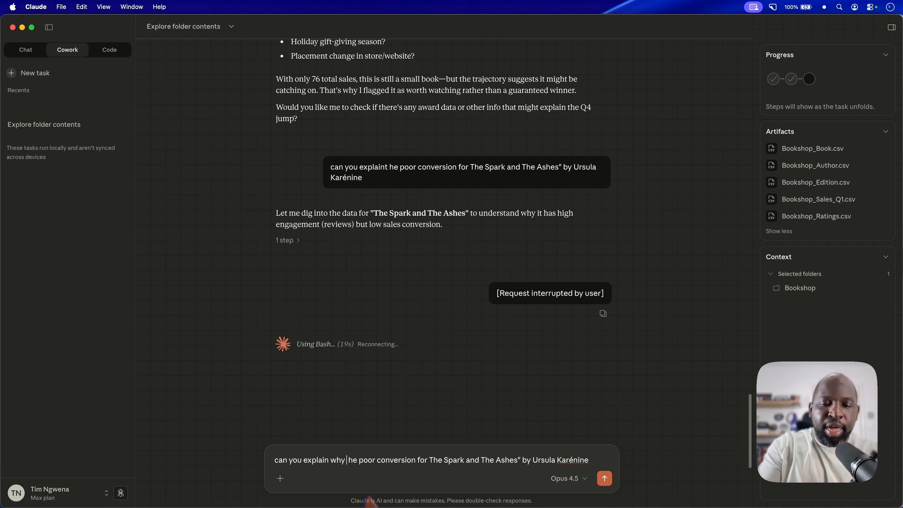
text( think  )
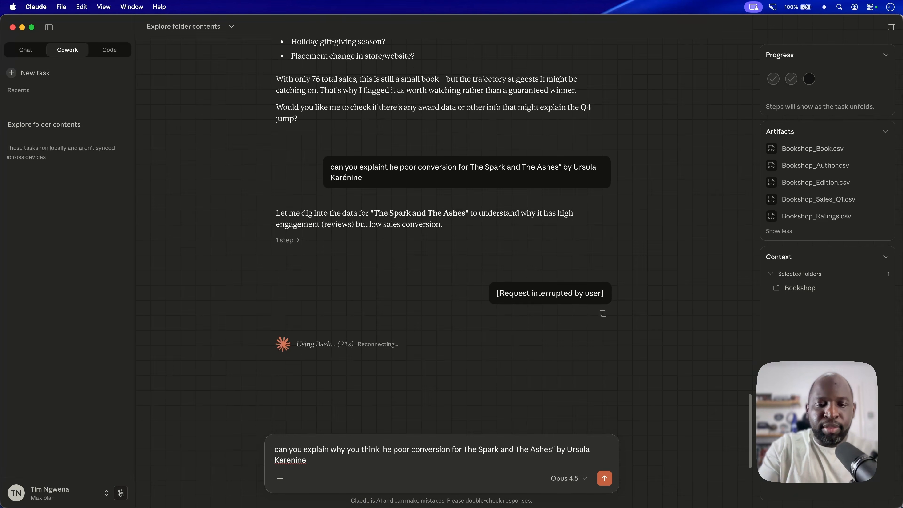
text(the)
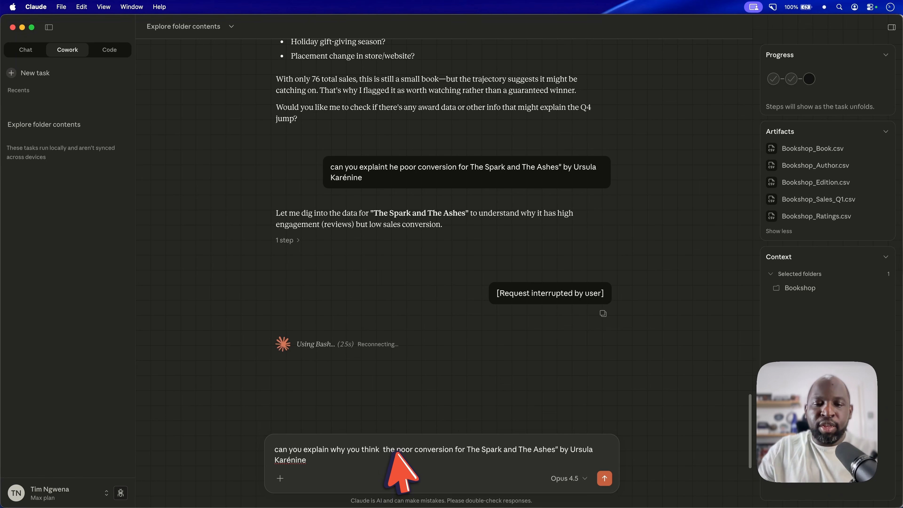
text(re was)
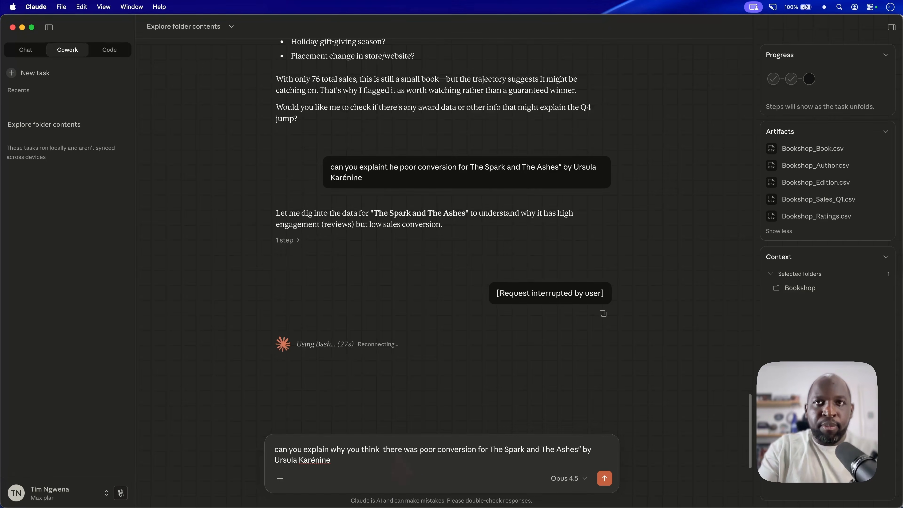
click(604, 478)
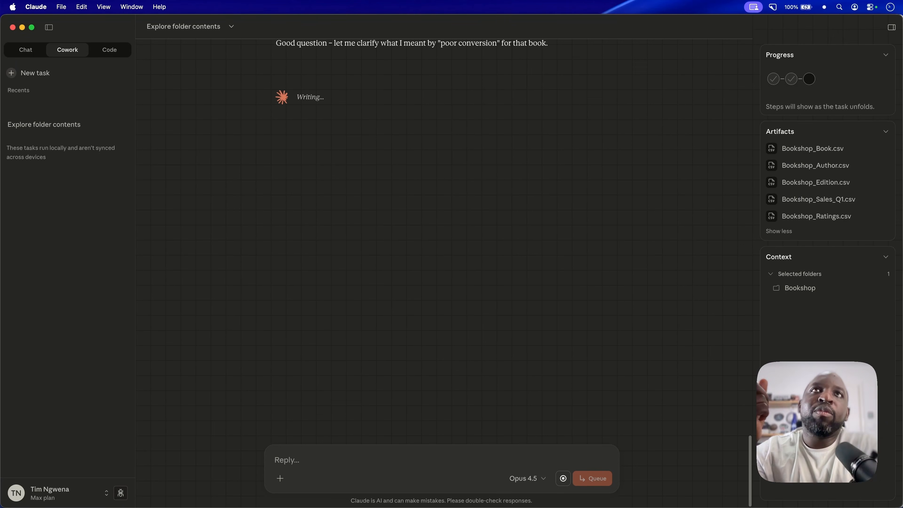
Step: Review the reply's observation table, reviews-to-sales ratio, reasons it seems off and possible explanations
scroll(404, 282, up, 5)
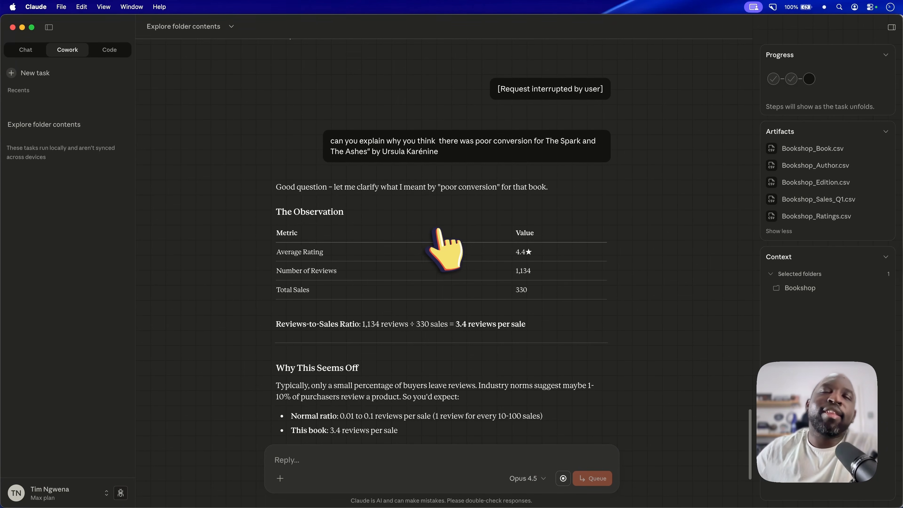
scroll(441, 230, down, 3)
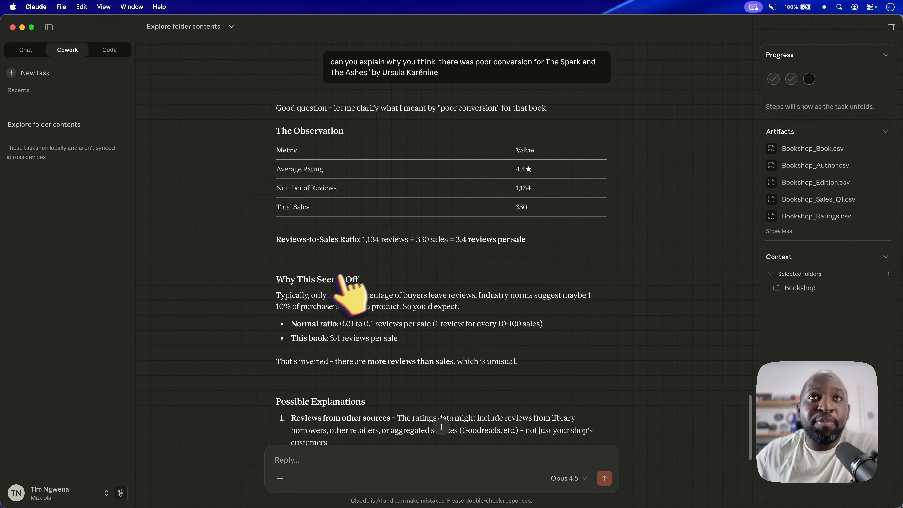
scroll(315, 315, down, 2)
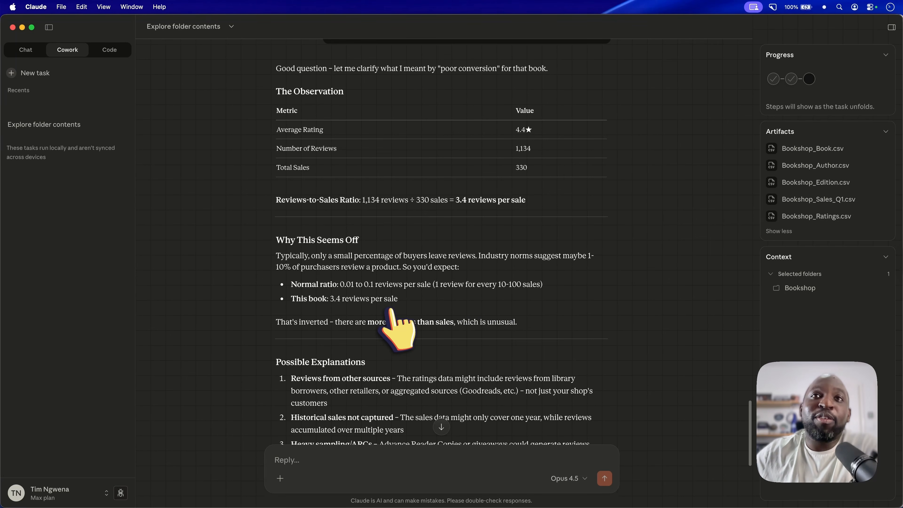
Step: Read the rest of the reply, covering why the ratio seems off, the possible explanations and the real insight
scroll(395, 313, down, 2)
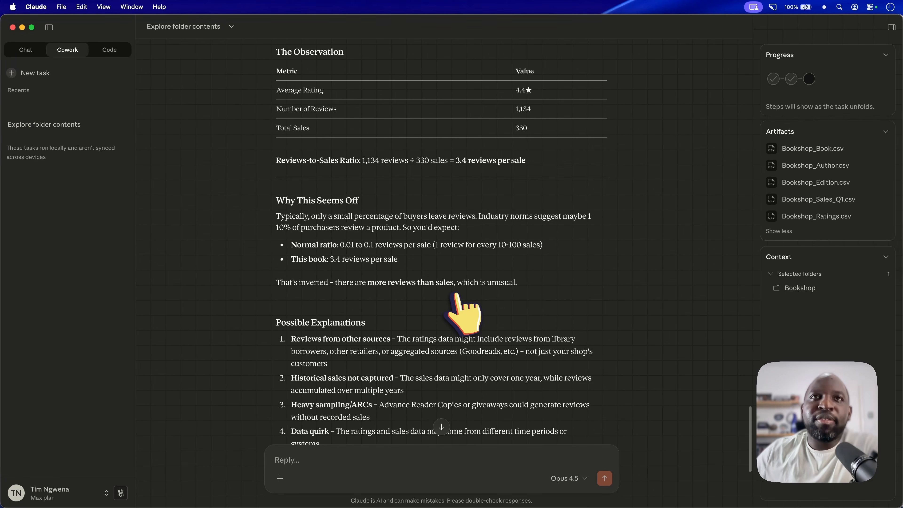
scroll(454, 293, down, 5)
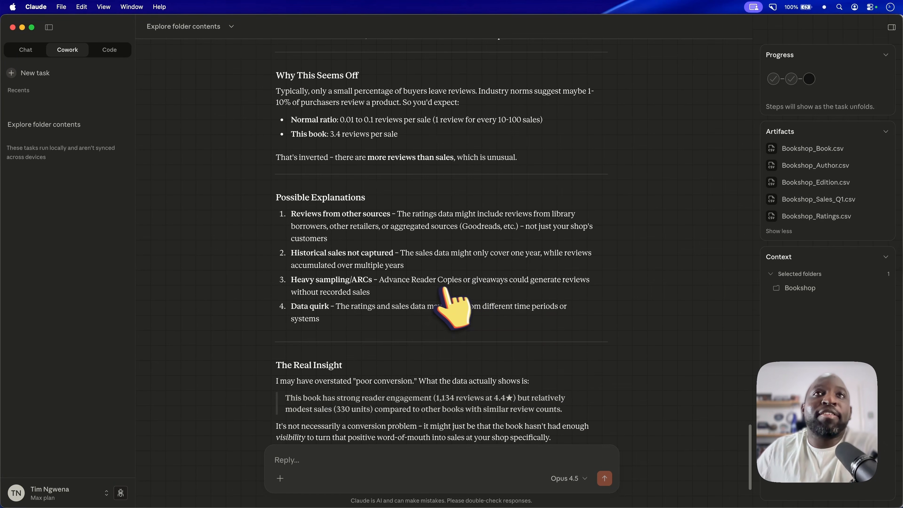
scroll(325, 224, down, 2)
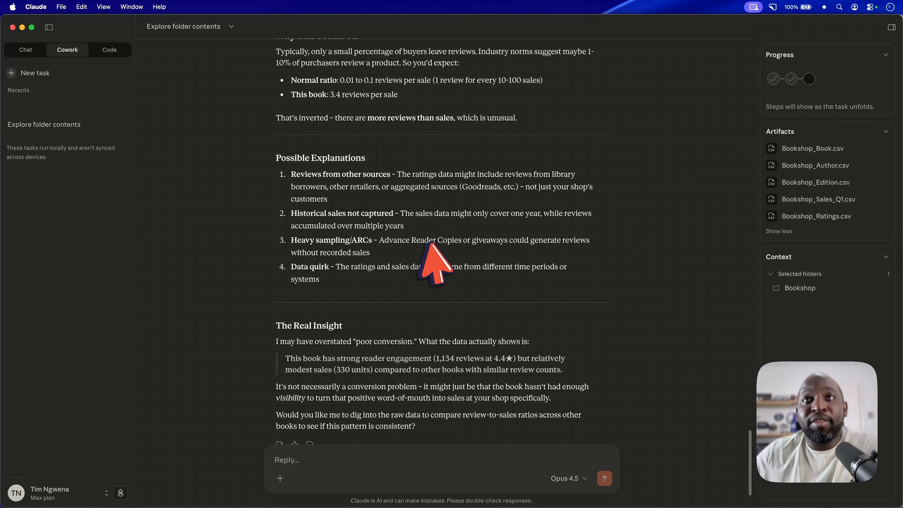
double_click(391, 241)
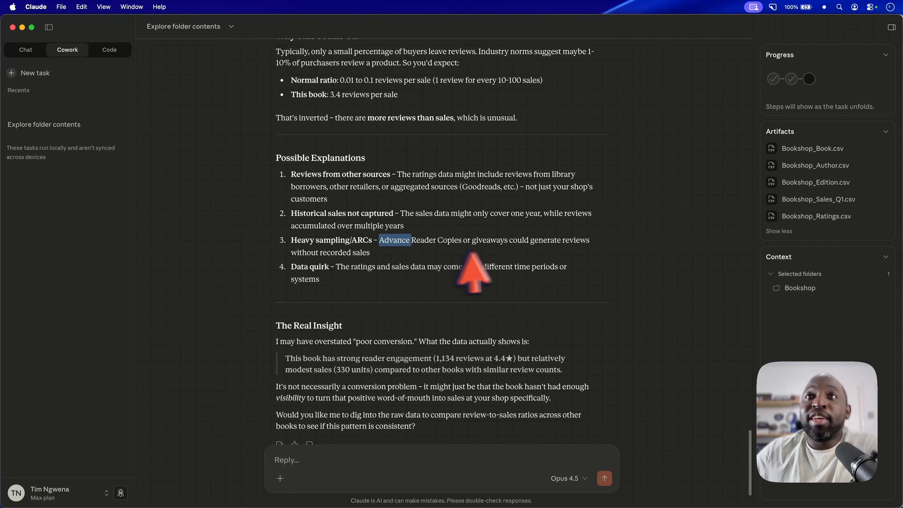
scroll(402, 257, down, 2)
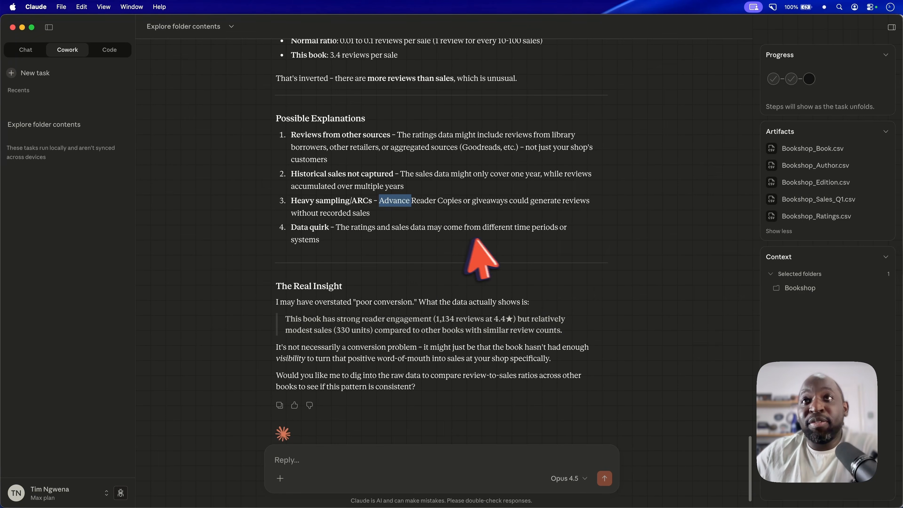
click(428, 231)
Step: Reply "yes" to Claude's offer to compare review-to-sales ratios across other books
scroll(430, 238, down, 2)
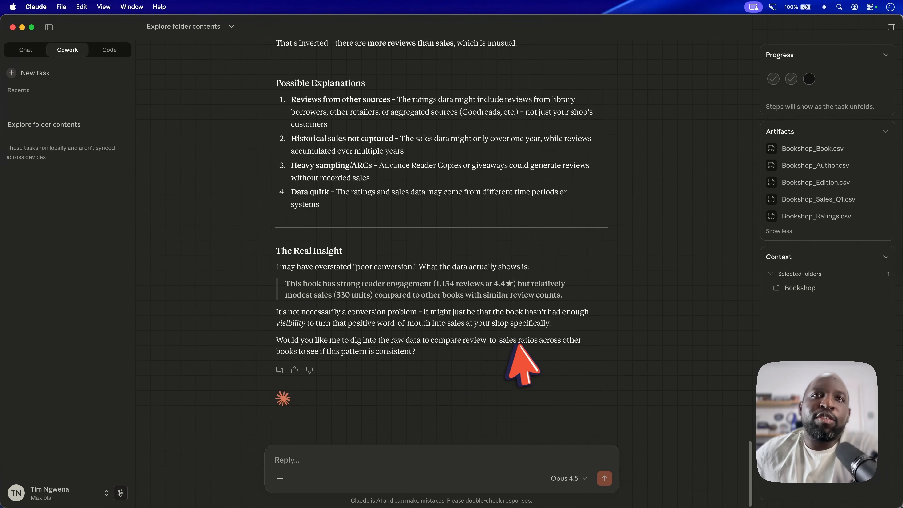
click(313, 452)
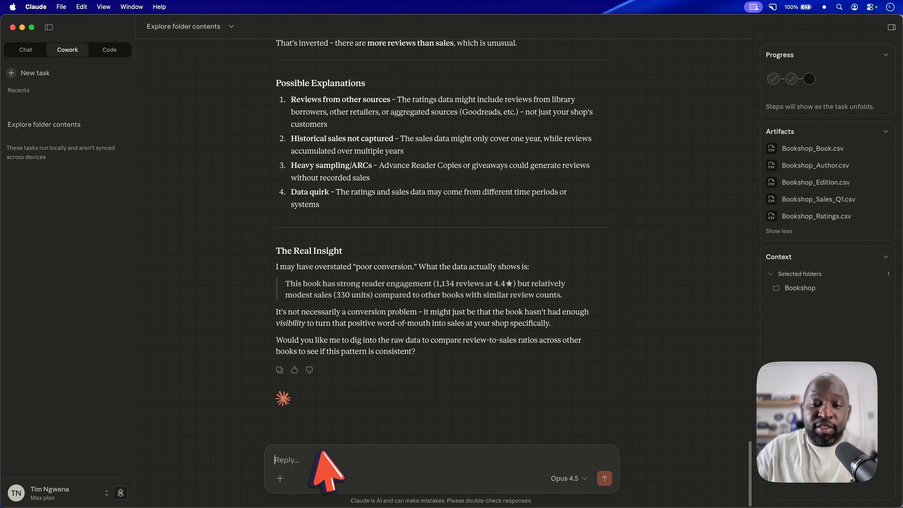
key(Return)
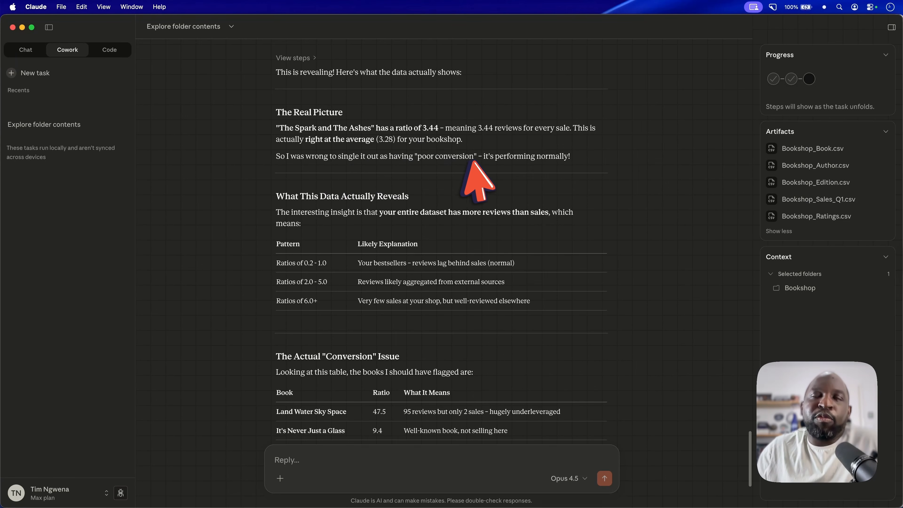
Step: Review the ratio comparison reply, highlighting its real picture section and expanding the steps Claude ran
drag(571, 159, 246, 132)
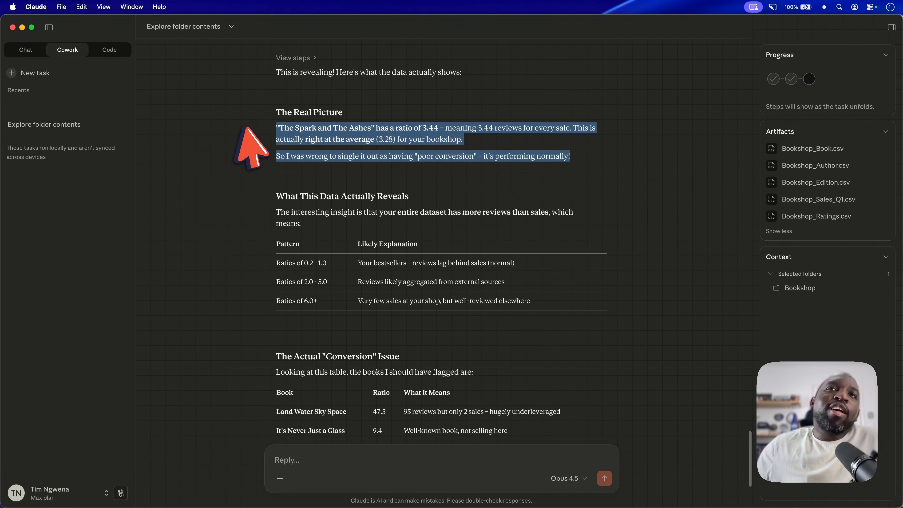
scroll(584, 196, up, 3)
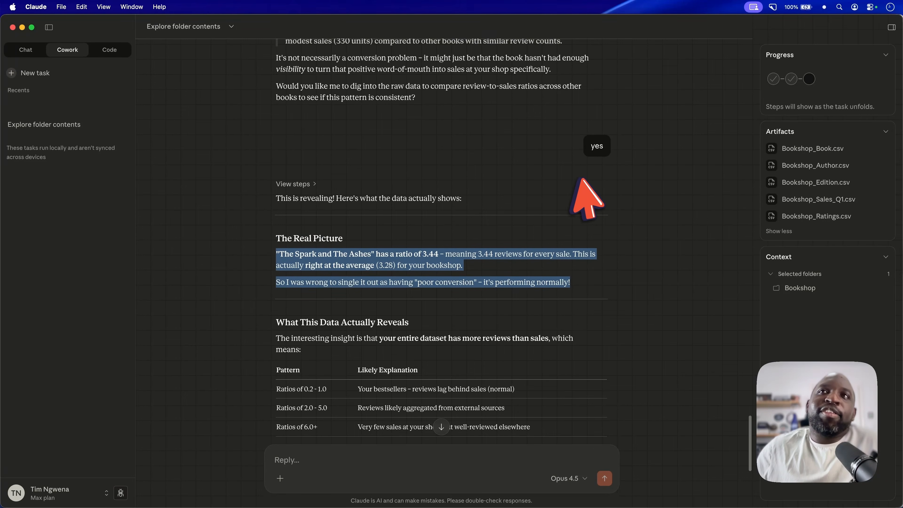
scroll(583, 190, down, 2)
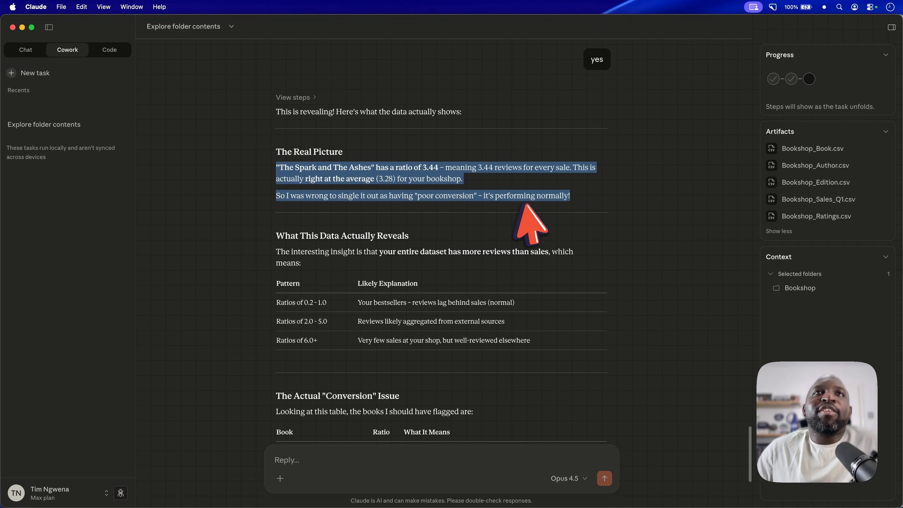
click(297, 97)
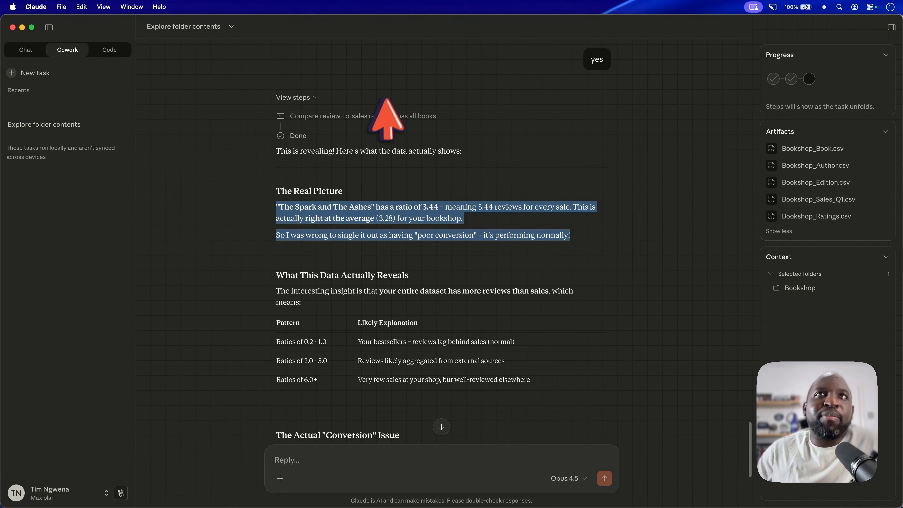
scroll(467, 192, down, 3)
scroll(470, 213, down, 2)
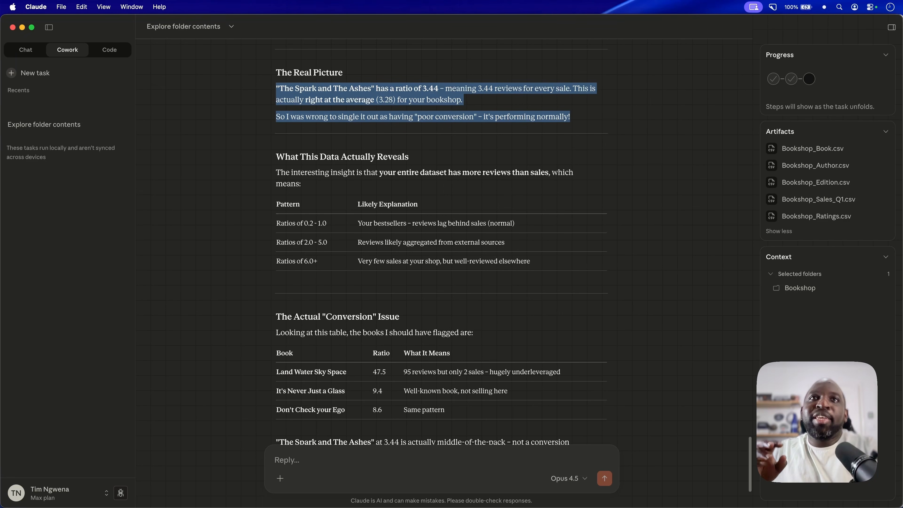
Step: Switch to Tableau to check the quarterly sales charts for The Spark and The Ashes, and return to Claude
key(ctrl+Up)
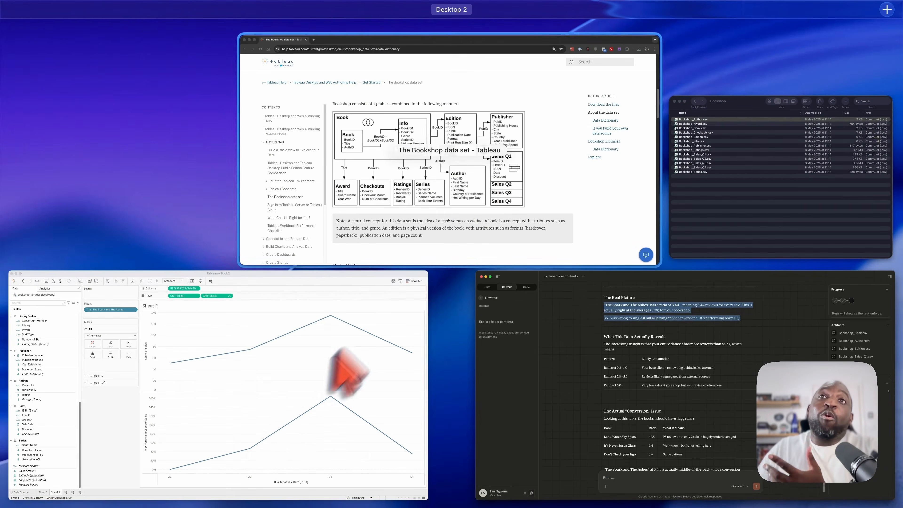
click(247, 471)
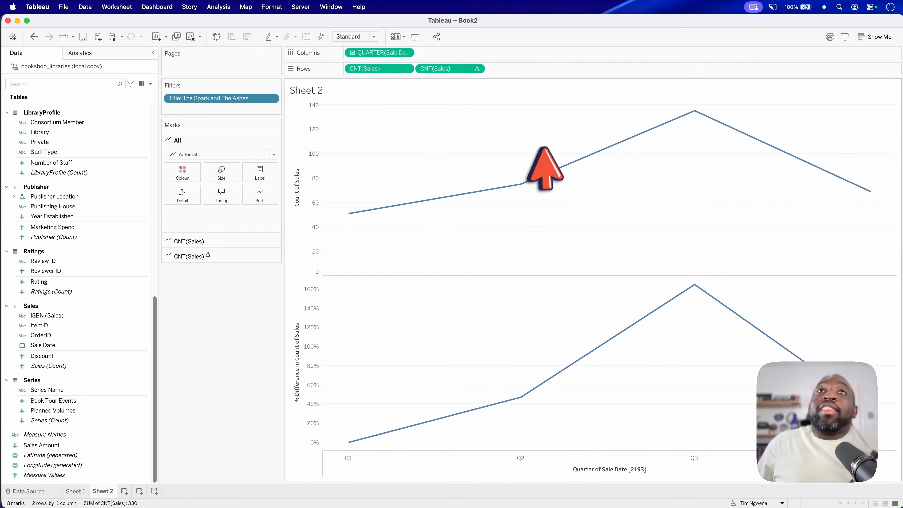
key(ctrl+Up)
click(565, 351)
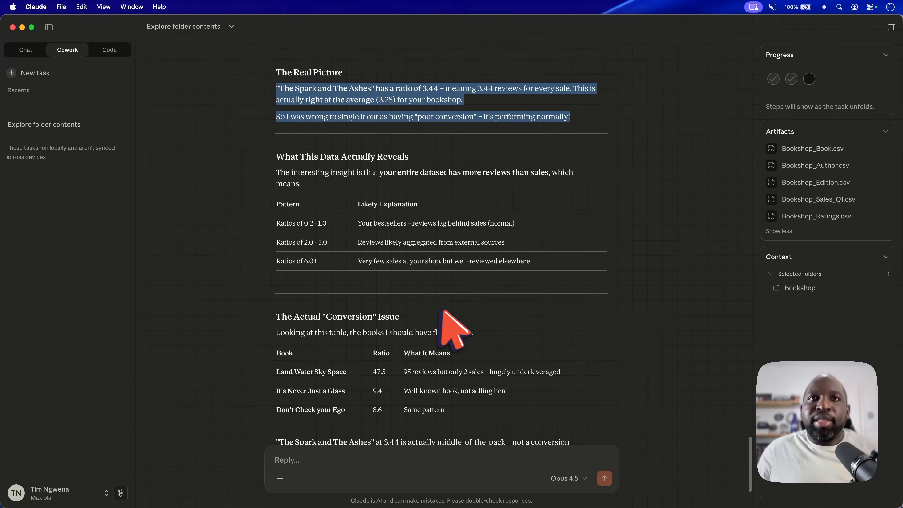
Step: Review the reply's conclusion and the earlier exchange about poor conversion, and bring up the overview of open windows
scroll(442, 329, down, 5)
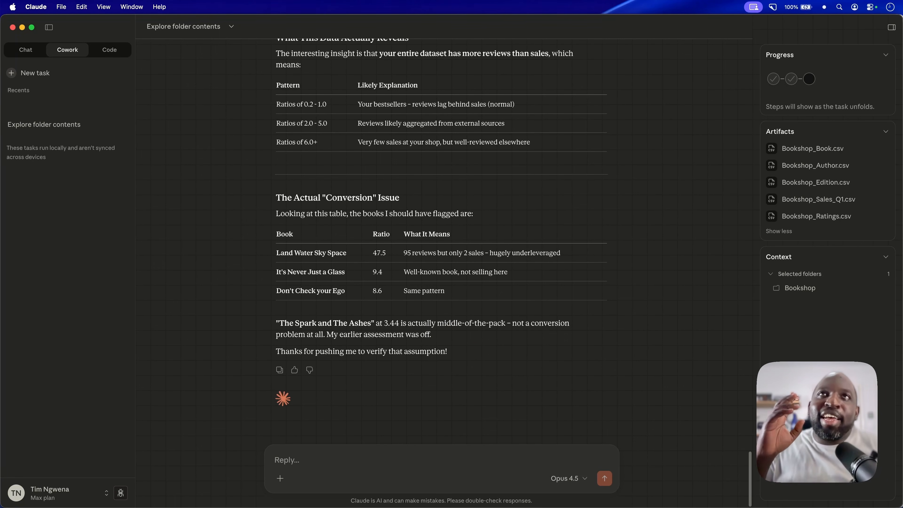
scroll(466, 249, up, 15)
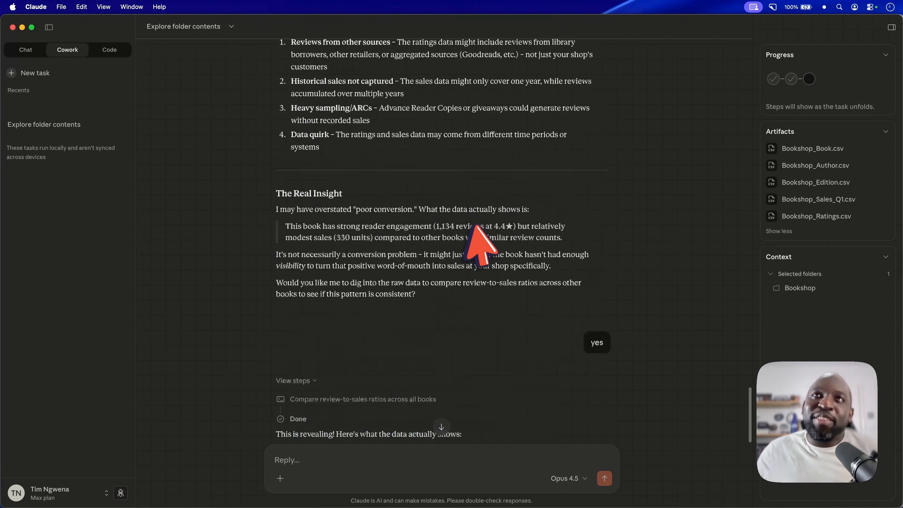
scroll(470, 219, up, 3)
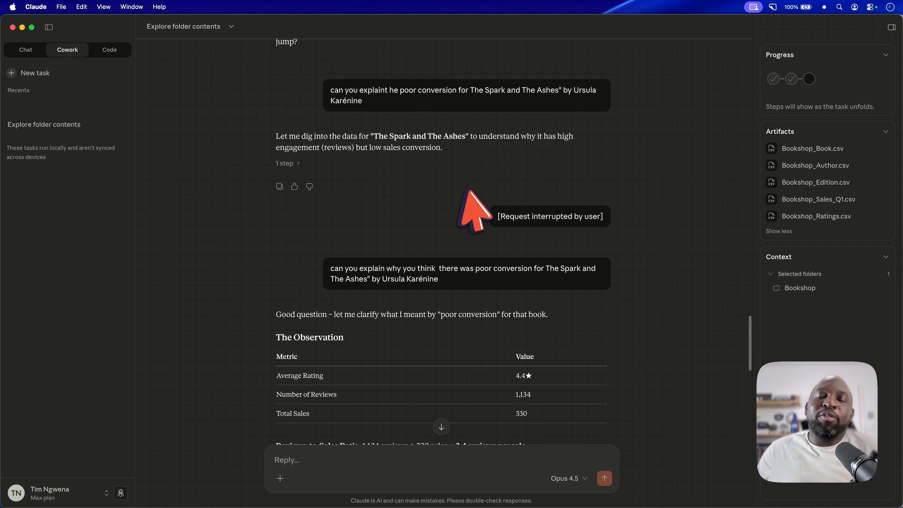
key(ctrl+Up)
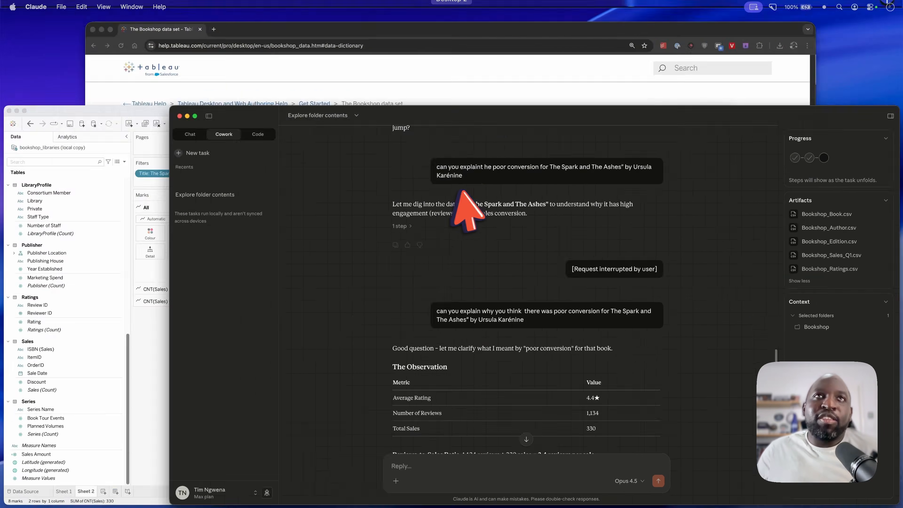
Step: Ask Claude to map out how the tables come together and how they were used to answer the questions so far
click(404, 183)
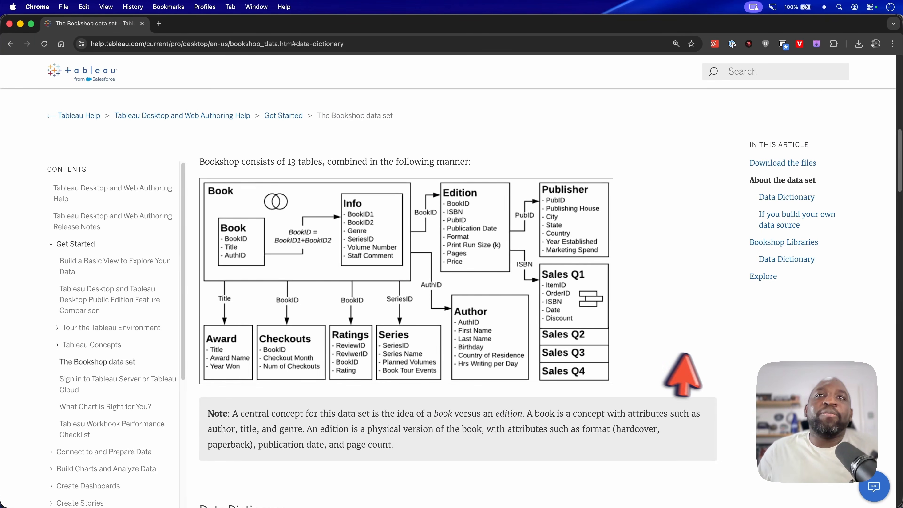
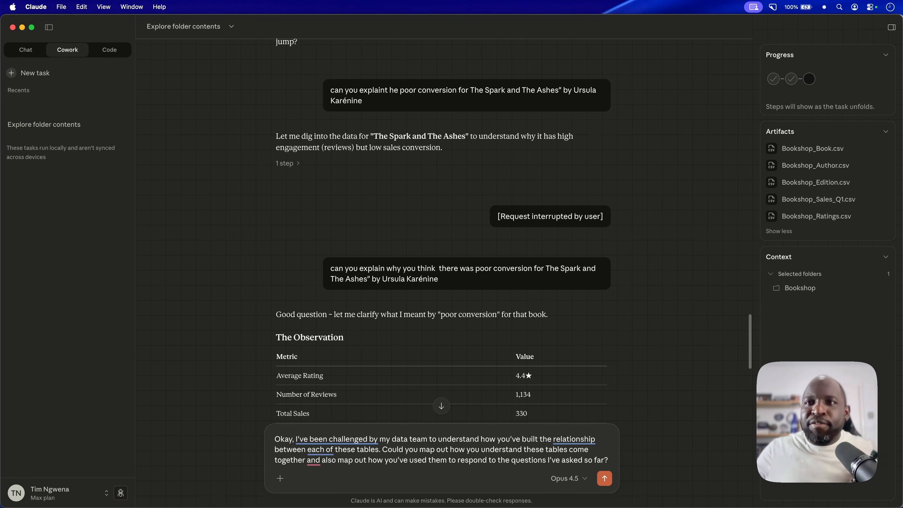
click(605, 478)
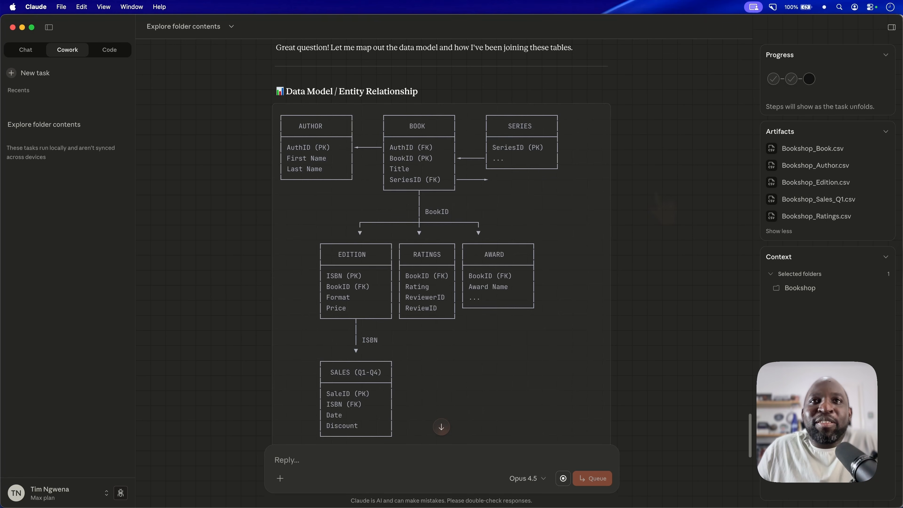
scroll(656, 194, down, 2)
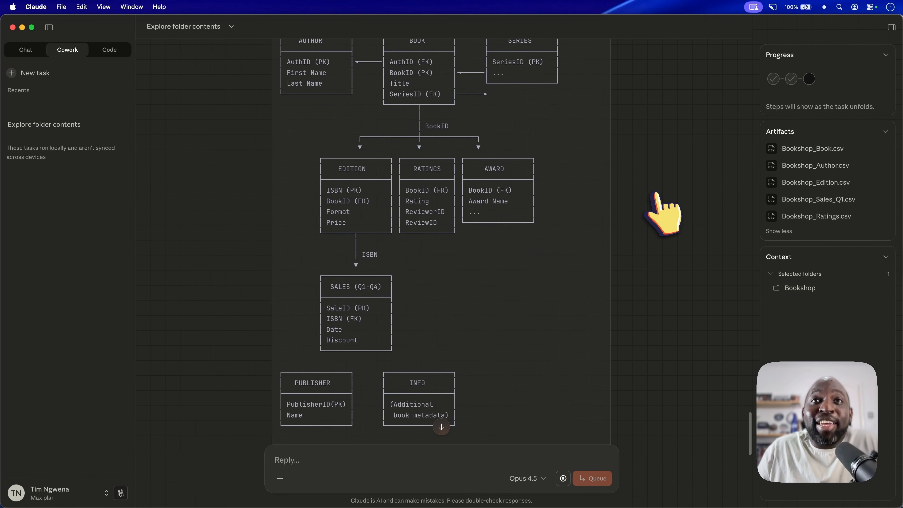
scroll(656, 193, up, 3)
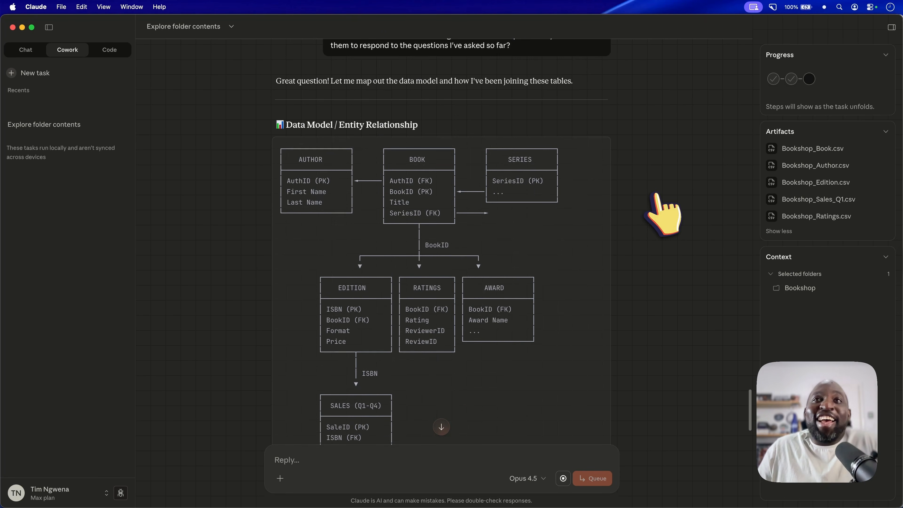
scroll(663, 215, down, 1)
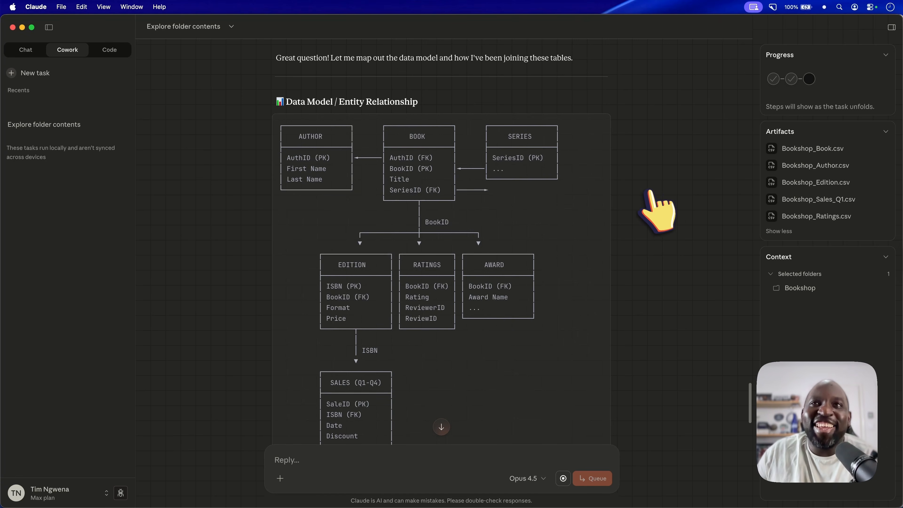
Step: Switch to the Bookshop data set page in Chrome and capture a screenshot of its table relationship diagram
key(ctrl+Up)
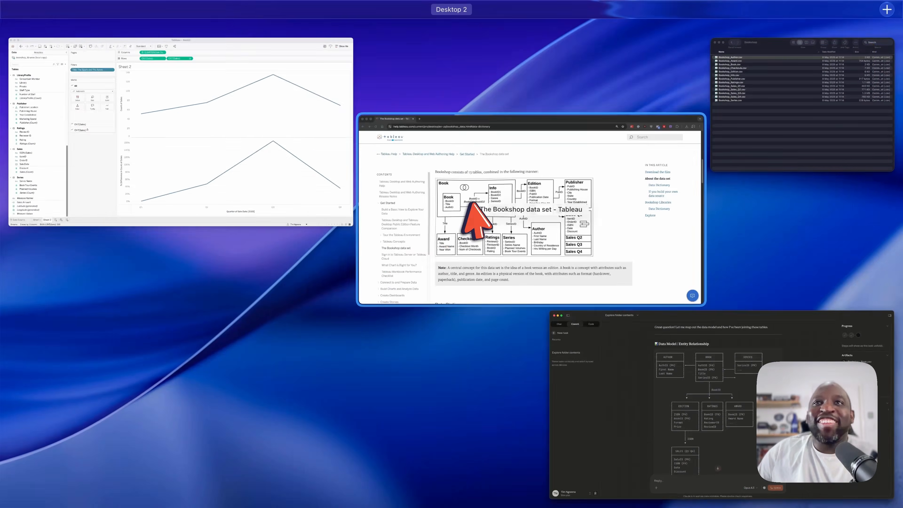
click(469, 205)
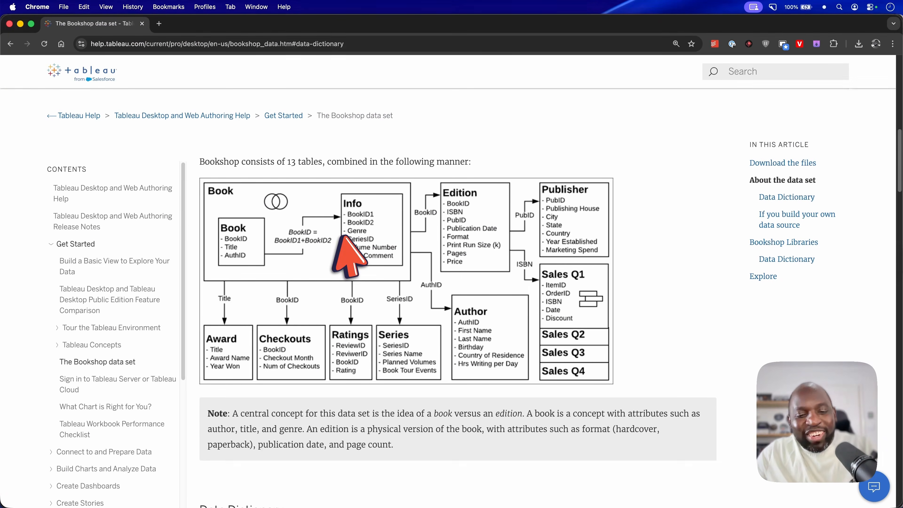
drag(183, 171, 631, 398)
mouse_move(119, 407)
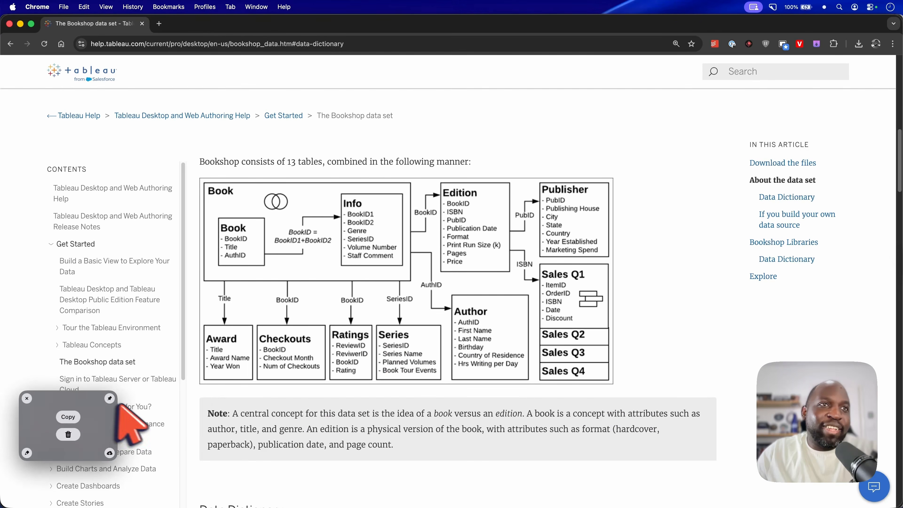
Step: Switch back to Claude and pin the captured diagram over the chat, scaled to 72% beside the generated data model
drag(96, 395, 506, 214)
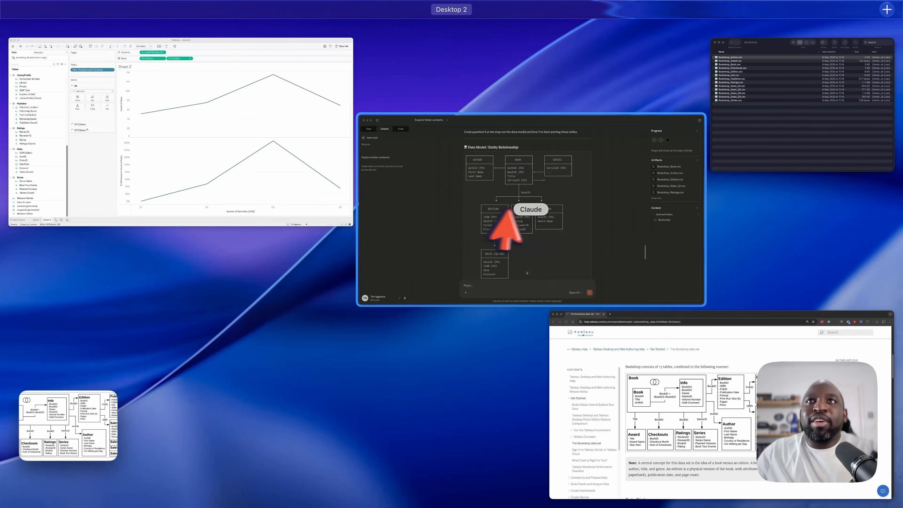
click(507, 210)
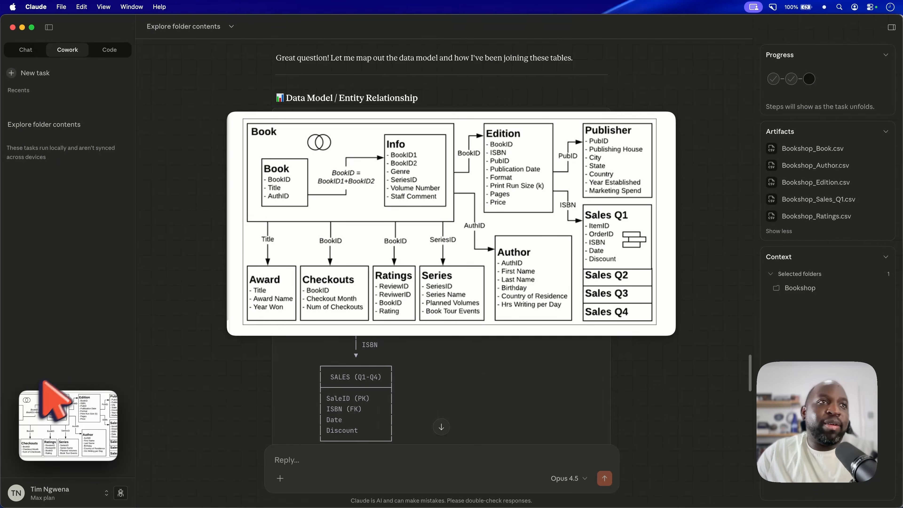
drag(344, 183, 554, 255)
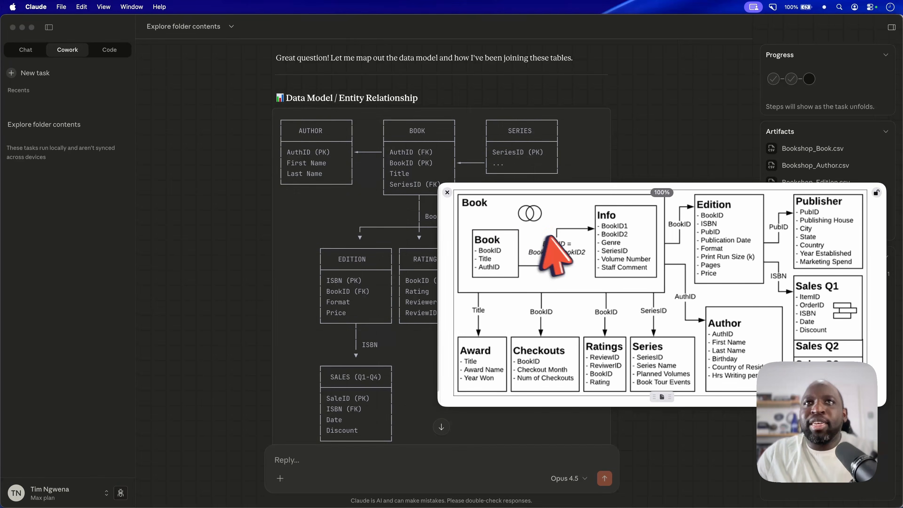
drag(448, 196, 569, 249)
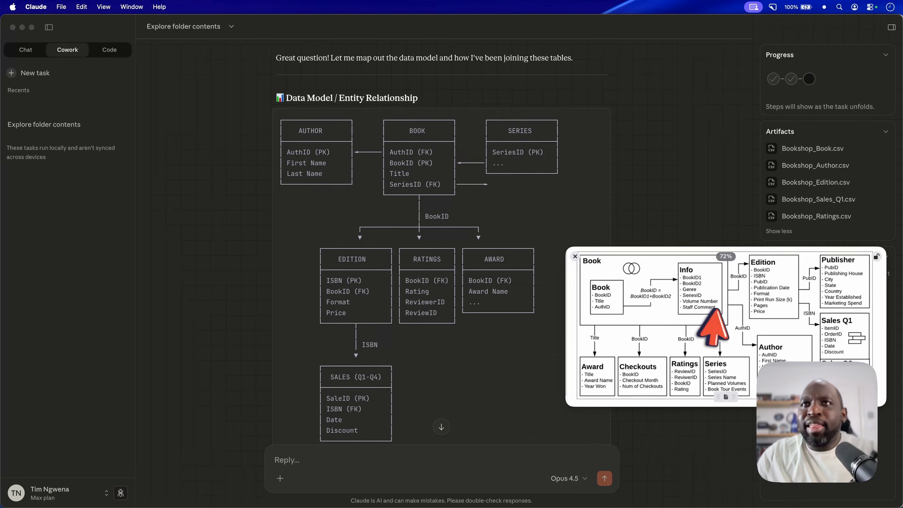
drag(715, 310, 701, 282)
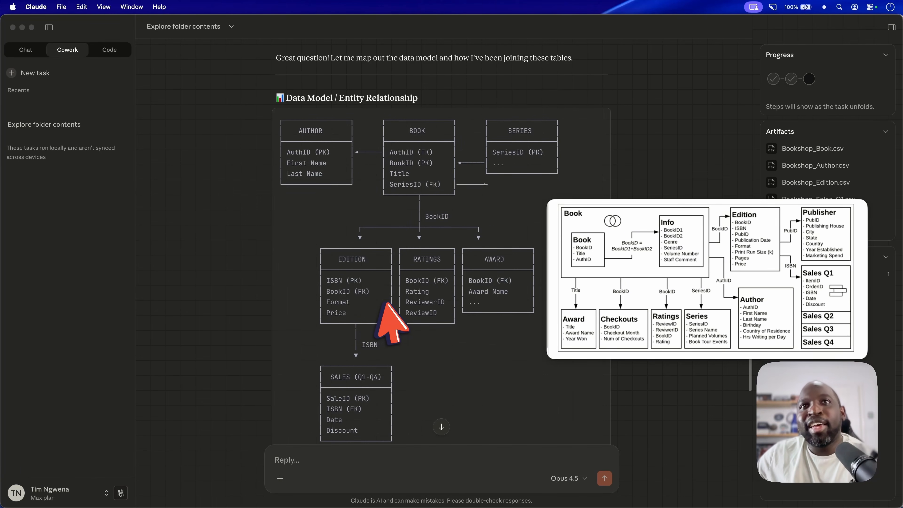
Step: Read through Claude's data model, key relationships, joins for each question and the list of tables used
scroll(395, 302, down, 5)
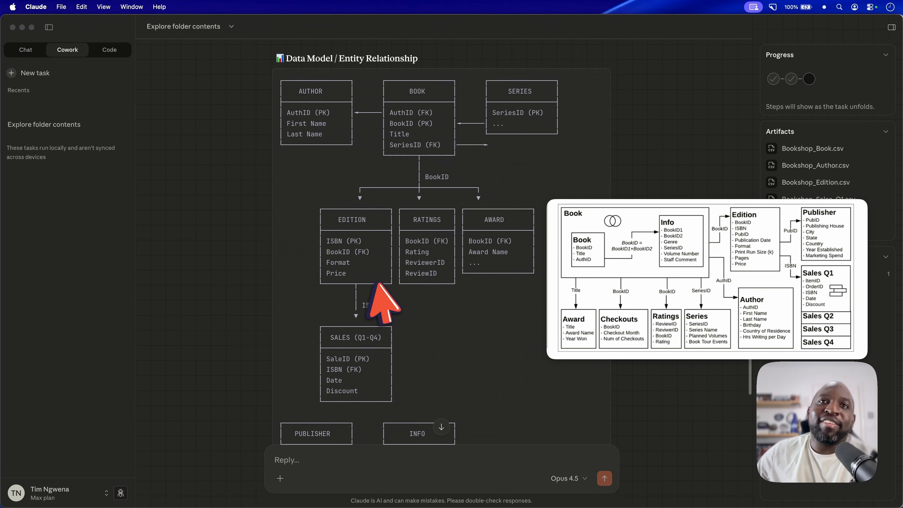
scroll(382, 299, down, 5)
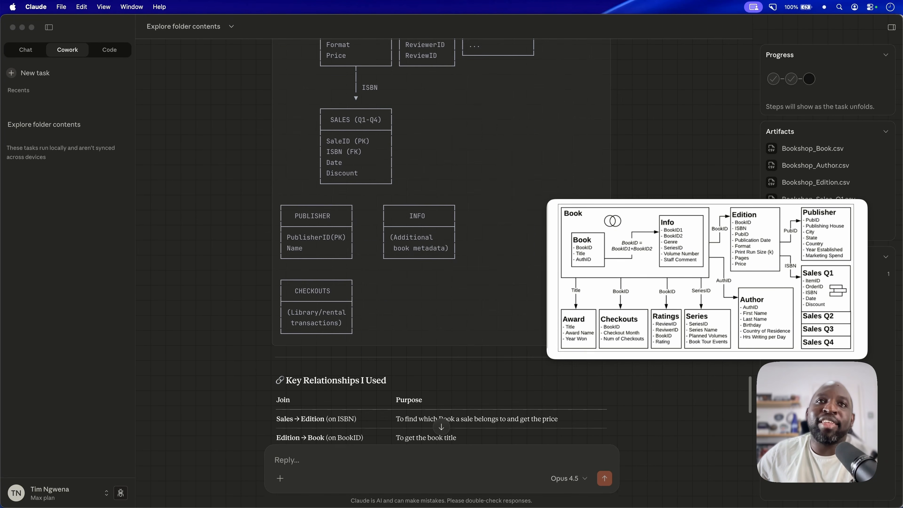
scroll(380, 285, down, 6)
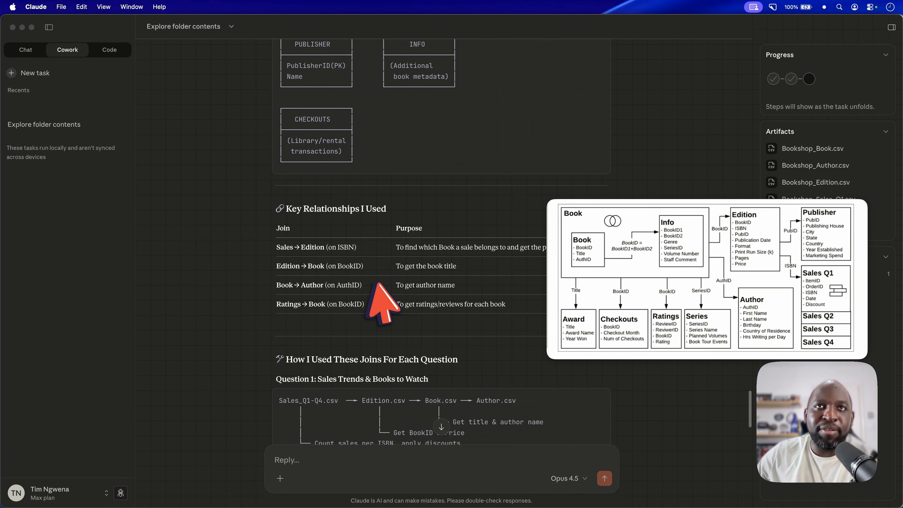
scroll(378, 283, down, 6)
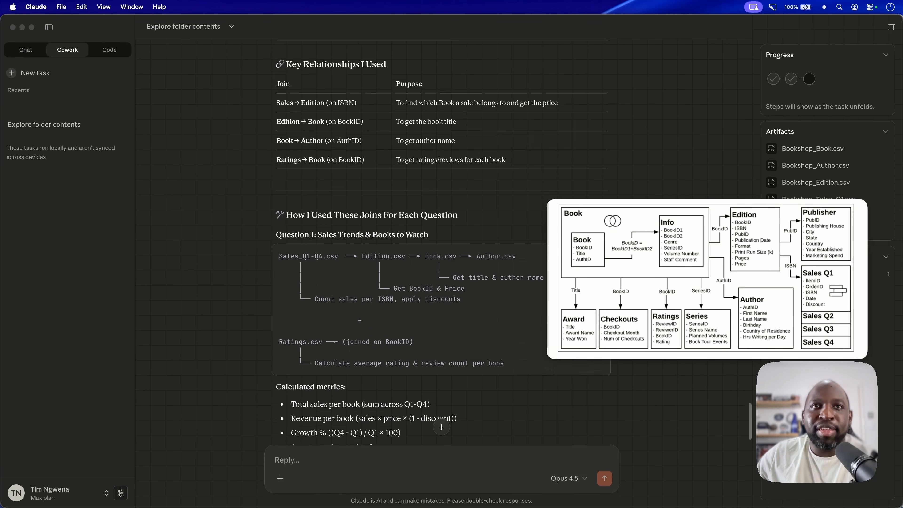
scroll(377, 285, down, 20)
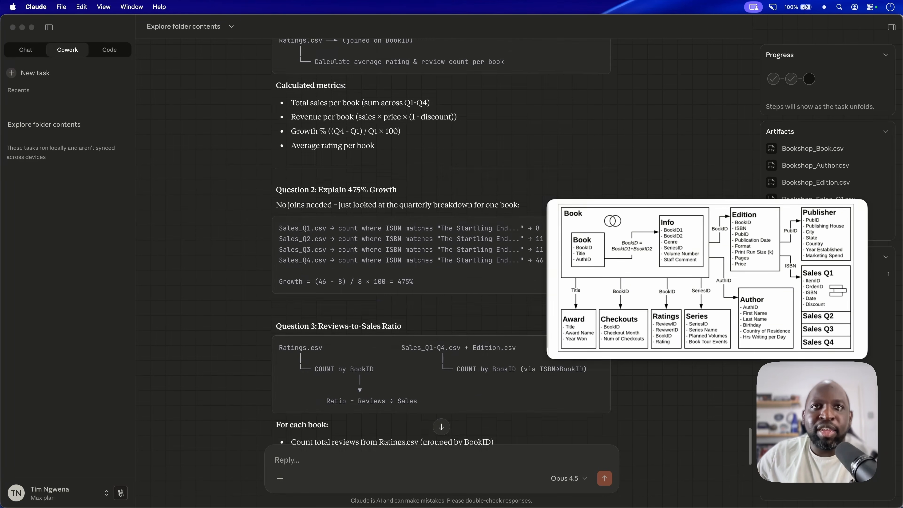
scroll(377, 284, down, 6)
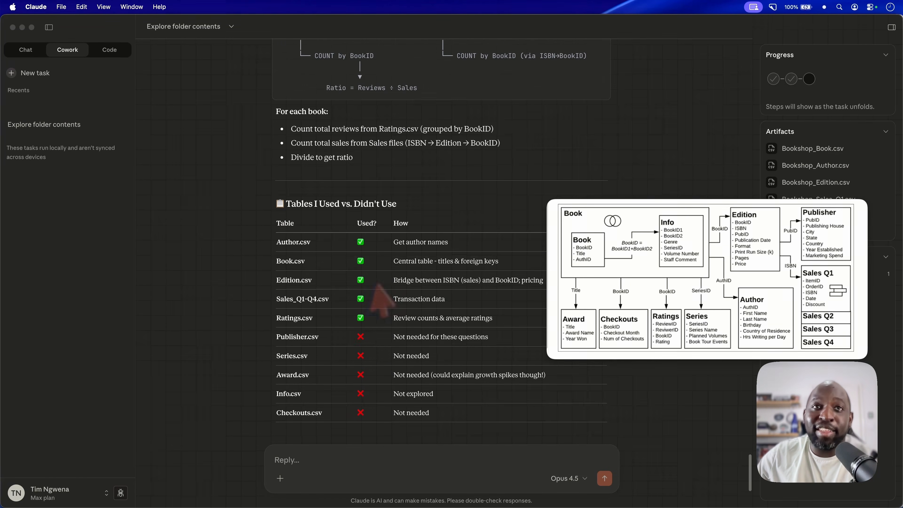
scroll(378, 284, down, 6)
Step: Compare the joins and entity diagram in Claude's reply with the pinned Bookshop diagram, including how the Info table is treated
scroll(378, 285, up, 20)
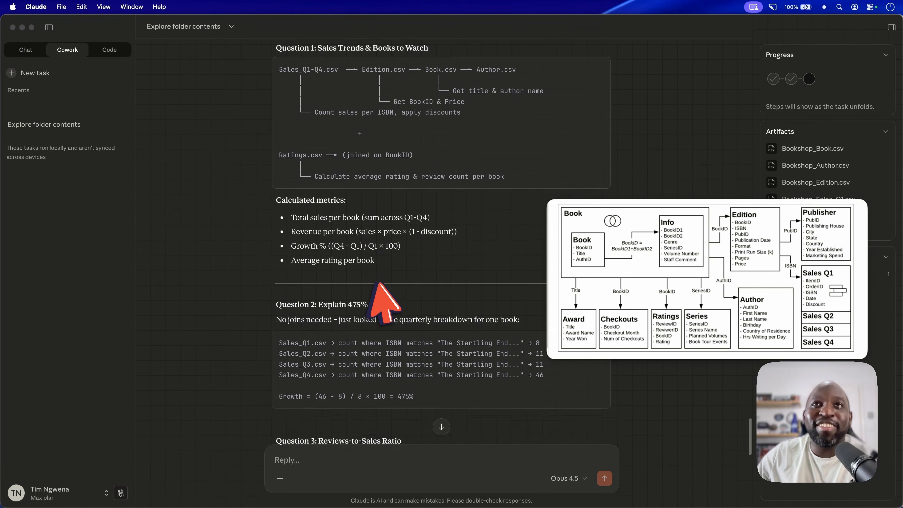
scroll(377, 285, up, 5)
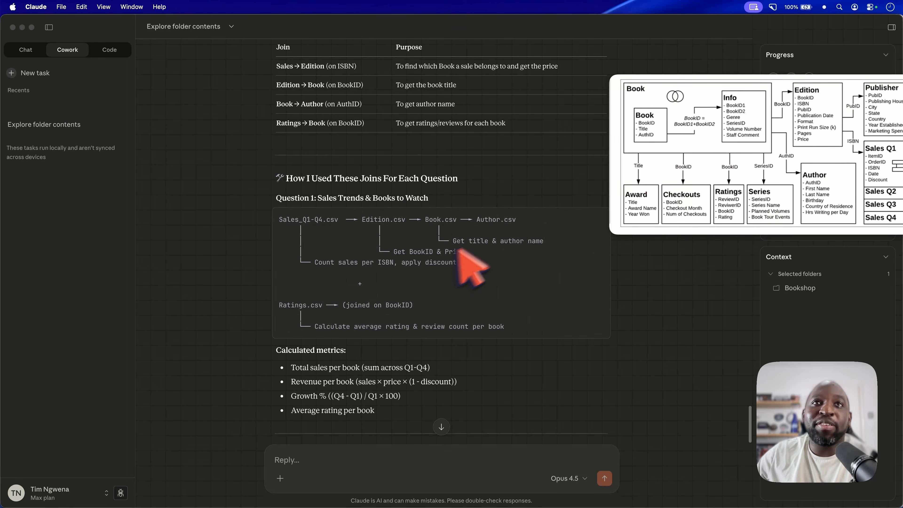
scroll(458, 250, up, 1)
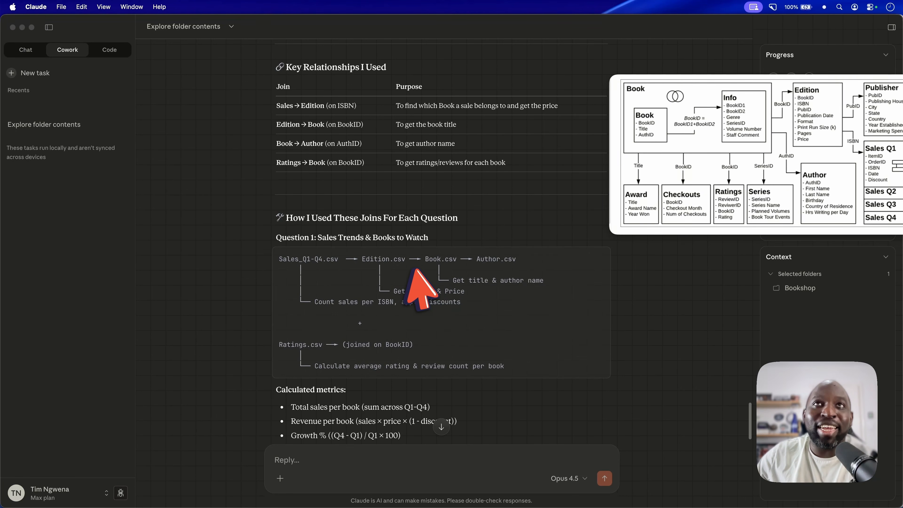
scroll(417, 272, up, 6)
scroll(419, 267, down, 3)
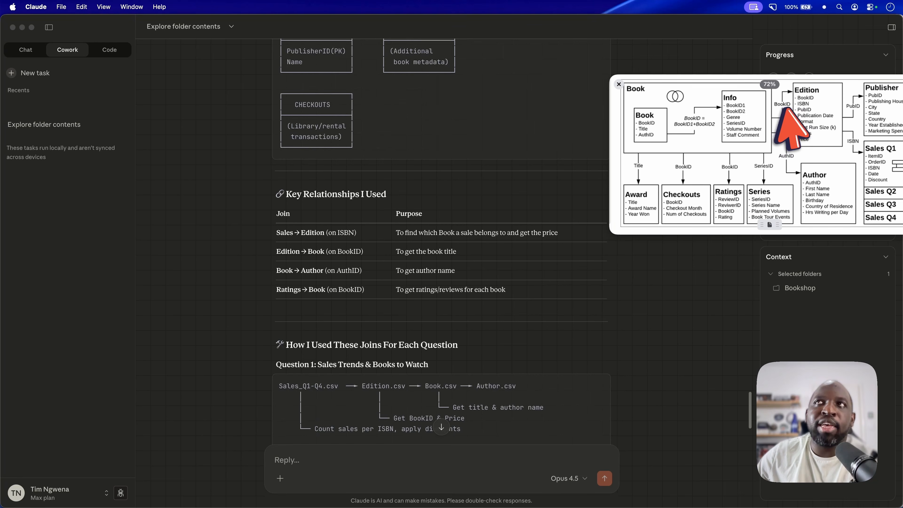
scroll(540, 218, up, 10)
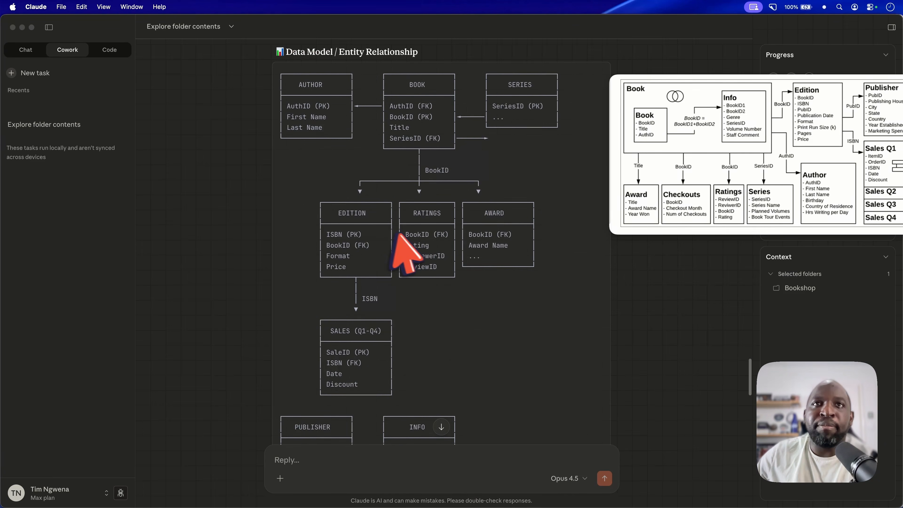
scroll(370, 275, down, 4)
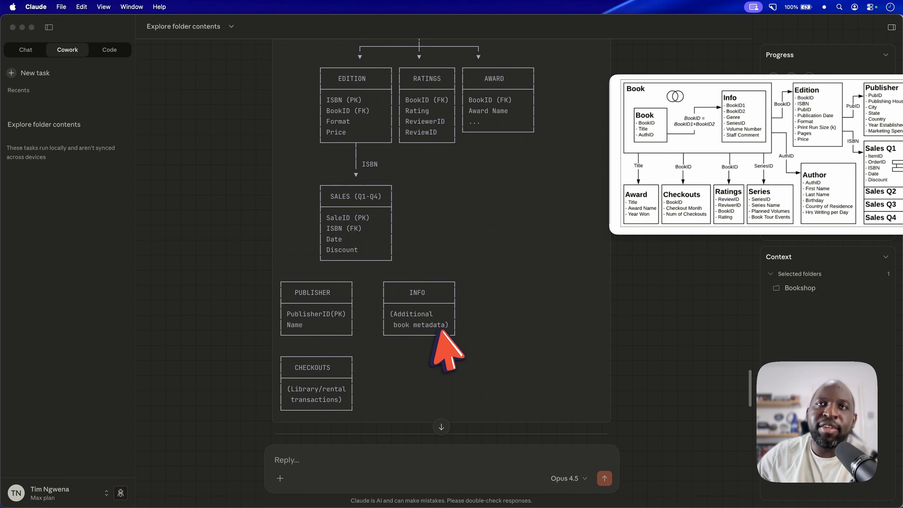
scroll(440, 331, down, 2)
scroll(432, 331, down, 1)
Step: Ask Claude "how would you bring in the Info table if i wanted to know the genres of the books weve looked"
click(336, 462)
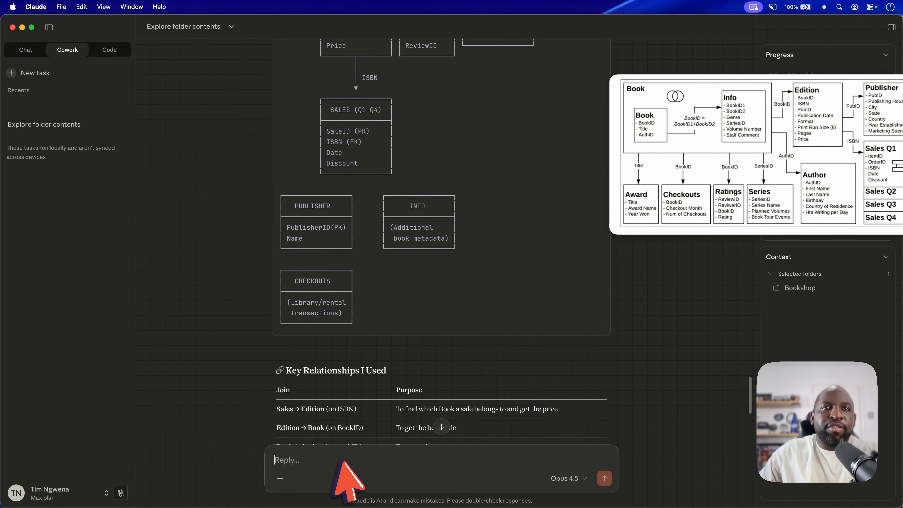
text(how wou)
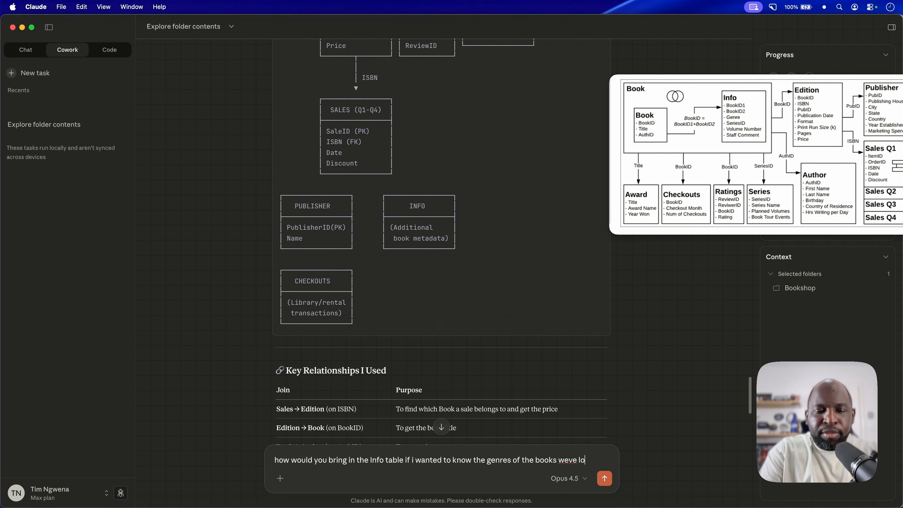
key(Return)
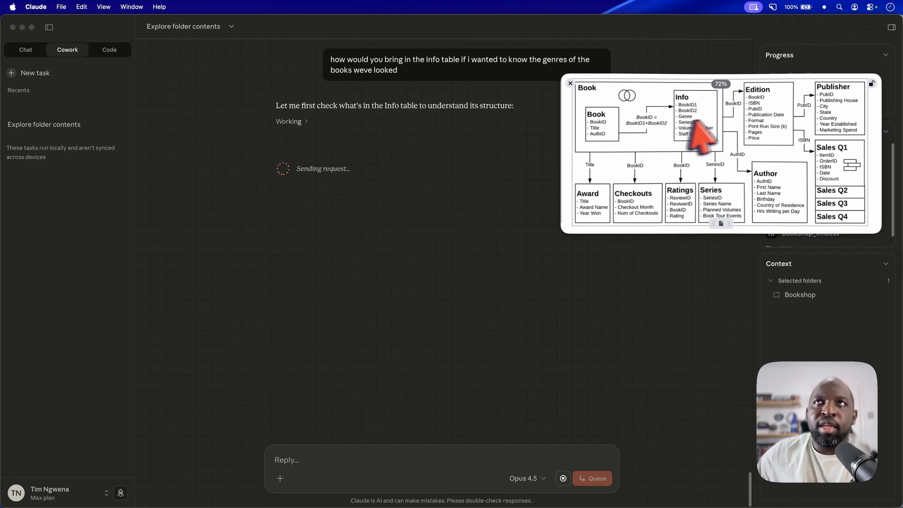
Step: Reposition the pinned diagram beside the new reply and expand the steps Claude took to inspect the Info table
drag(692, 123, 652, 138)
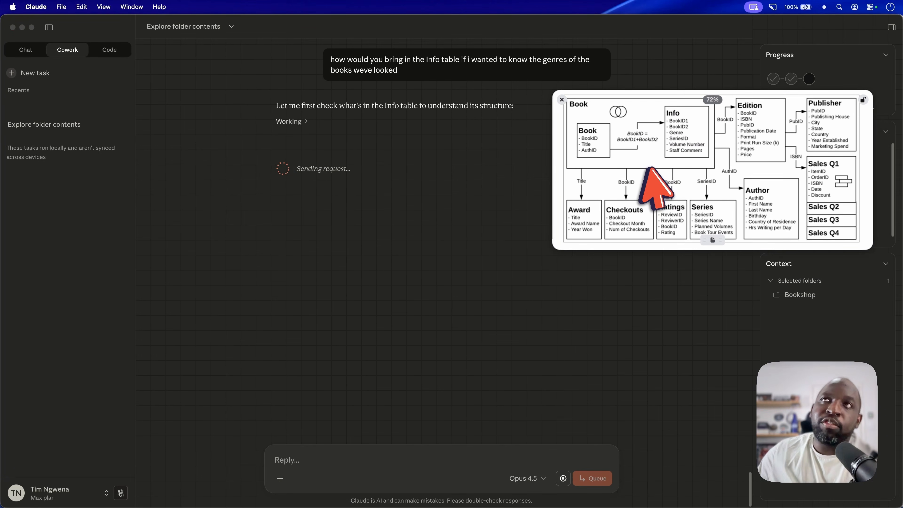
drag(648, 174, 662, 168)
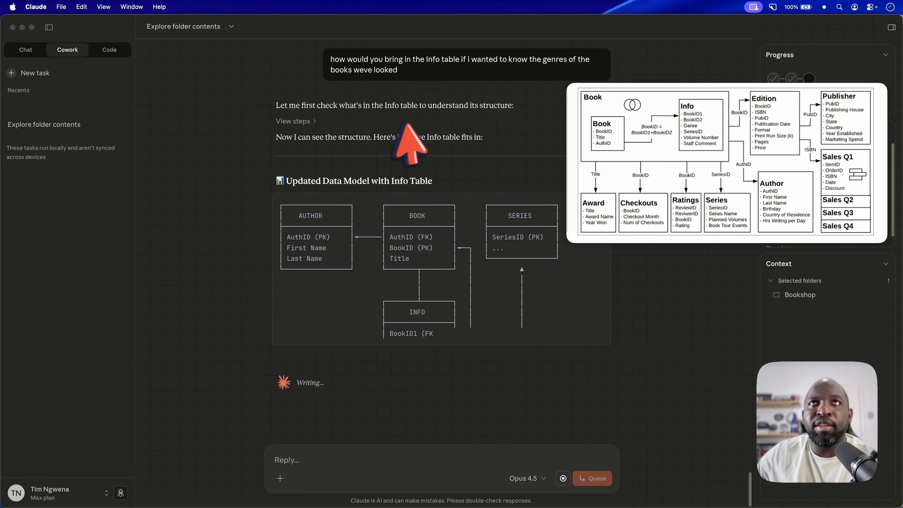
click(294, 124)
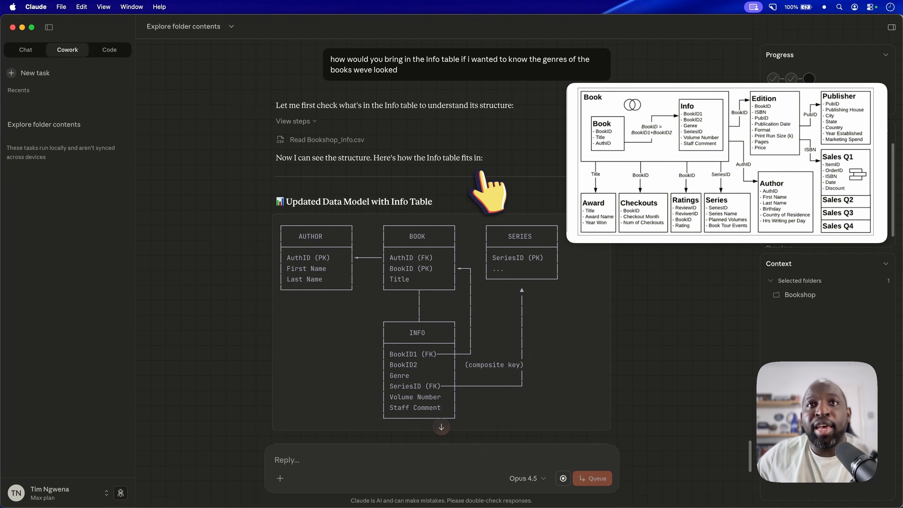
Step: Examine how the updated data model links Info to Book, highlighting the BookID1 and BookID keys
scroll(457, 350, down, 2)
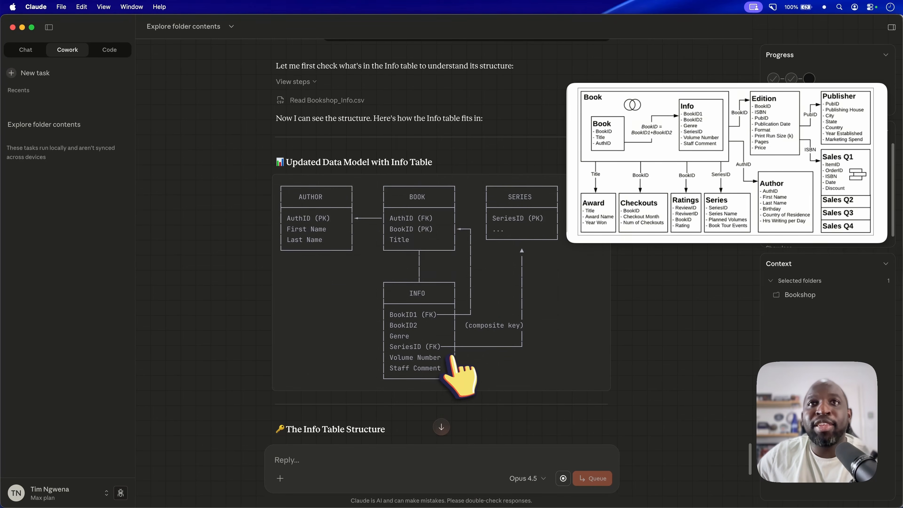
mouse_move(421, 315)
mouse_down()
mouse_move(395, 314)
mouse_move(406, 314)
mouse_up()
click(441, 314)
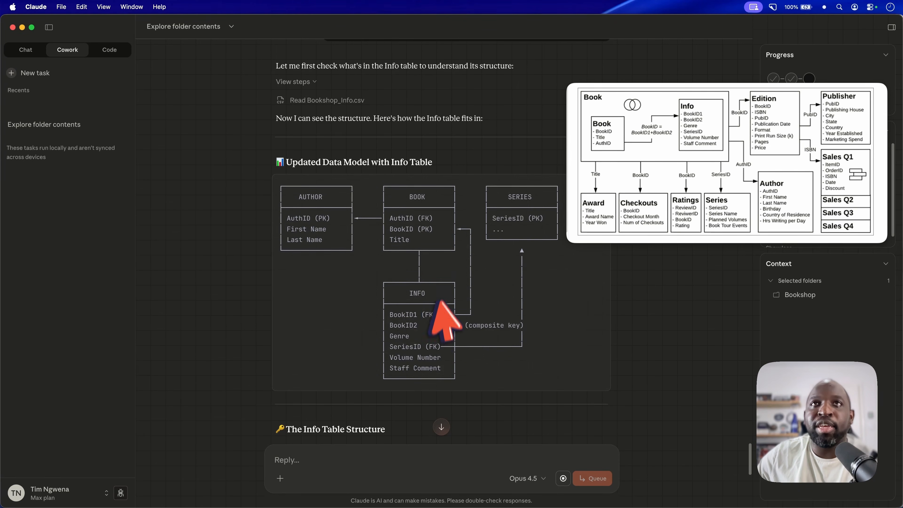
drag(436, 229, 375, 229)
scroll(428, 281, down, 4)
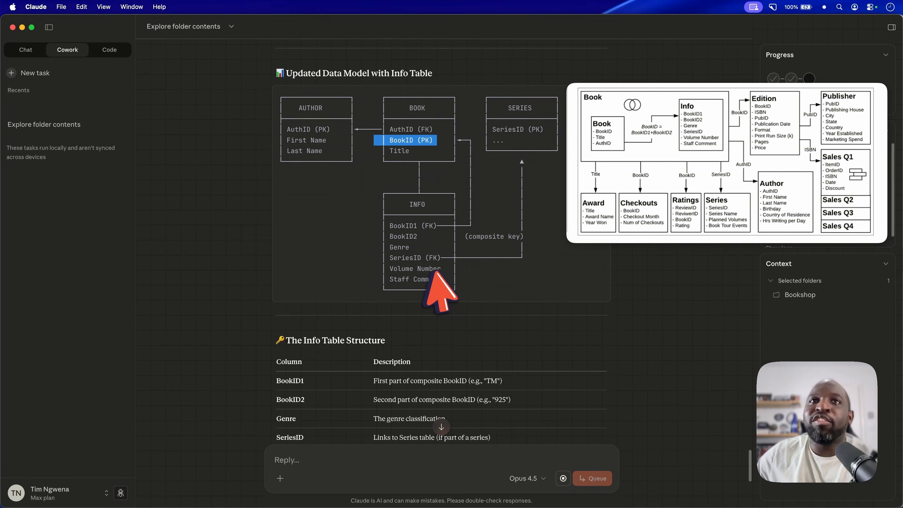
Step: Examine the Info table structure against the updated data model, highlighting the BookID1 and BookID2 rows and the composite key label
scroll(436, 274, down, 5)
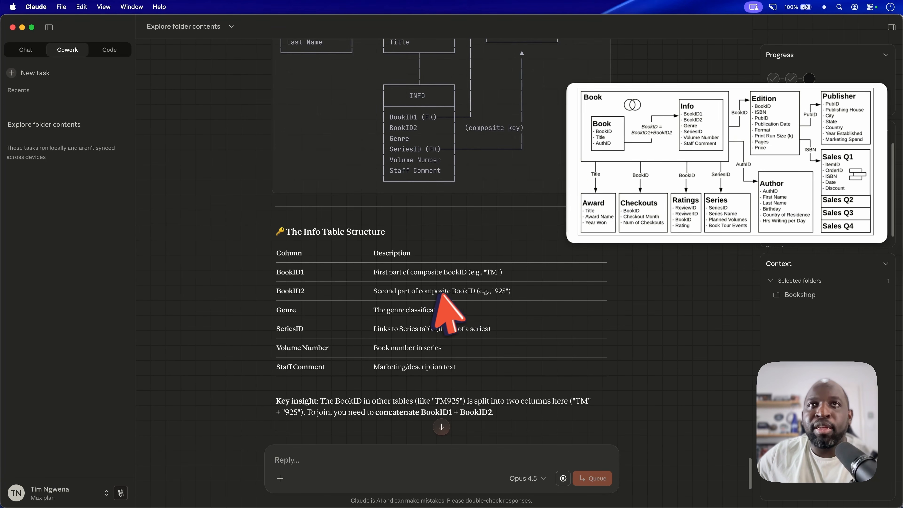
drag(512, 292, 366, 215)
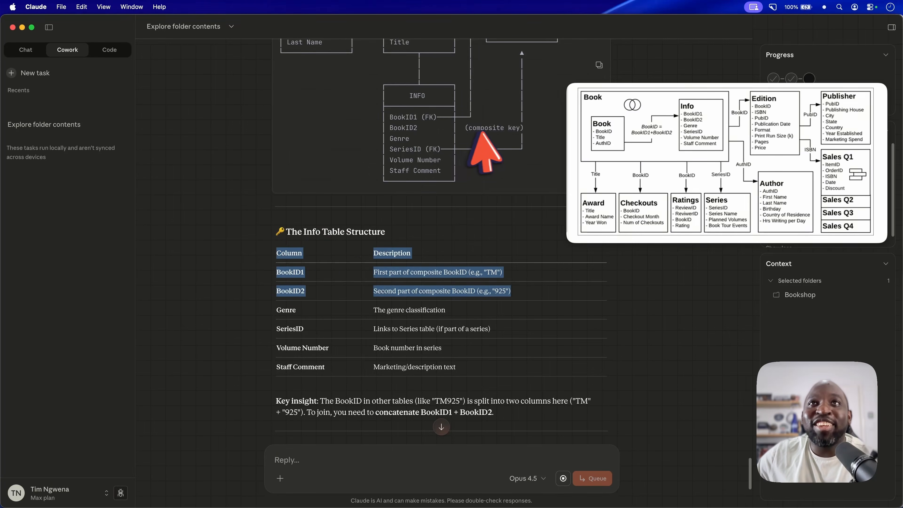
click(475, 131)
scroll(476, 151, up, 3)
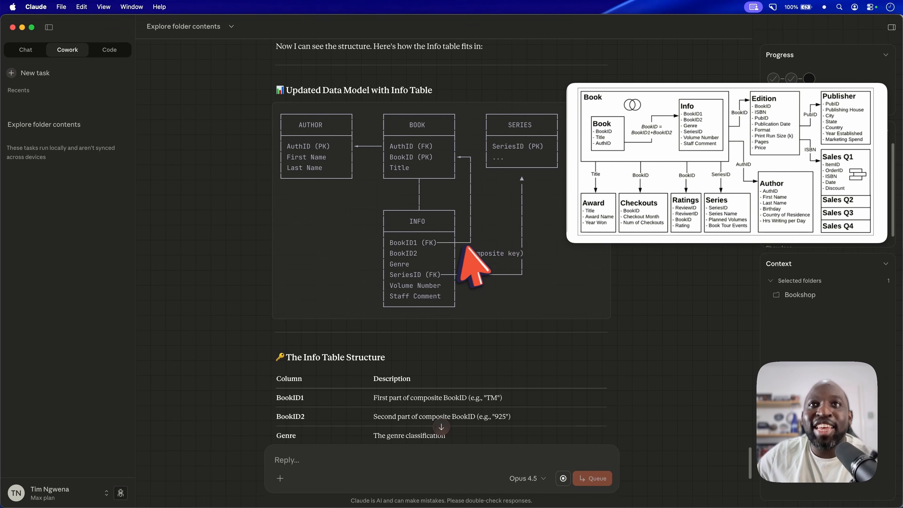
drag(466, 254, 528, 258)
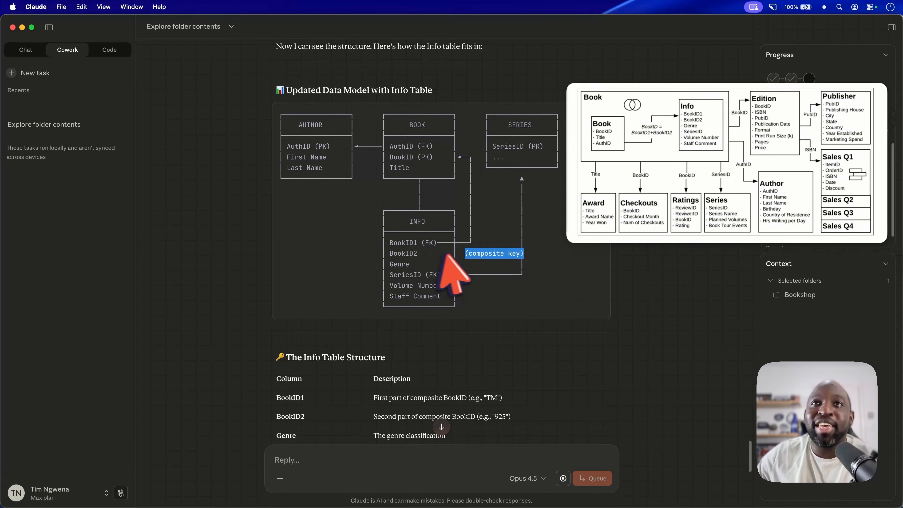
scroll(426, 252, down, 4)
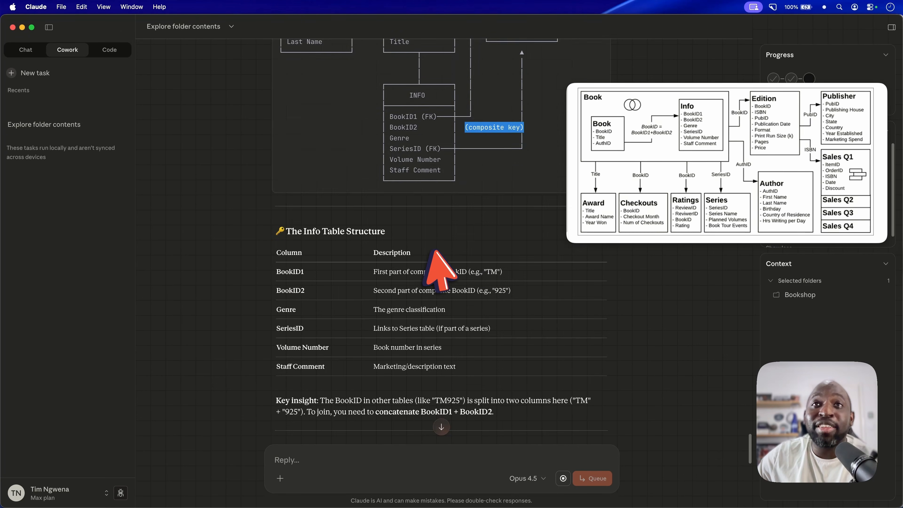
click(516, 292)
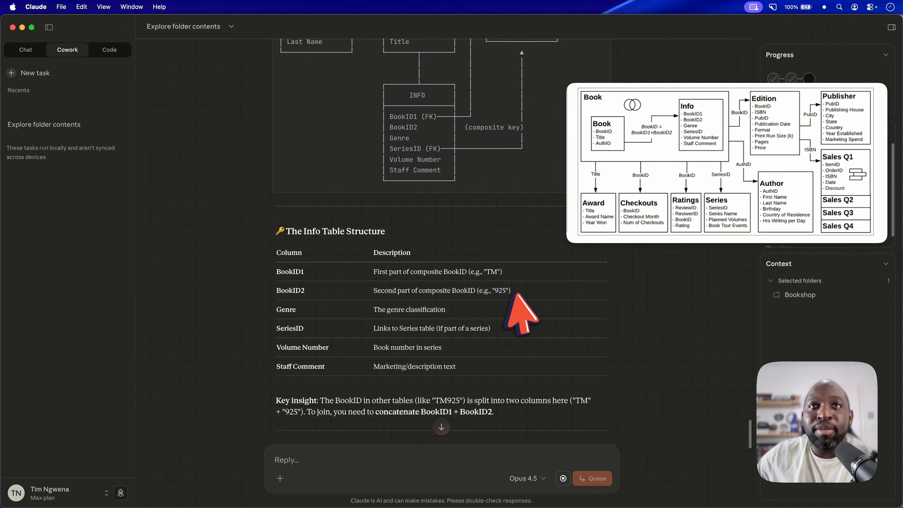
Step: Read the key insight below the Info table structure, highlighting the BookID1 + BookID2 concatenation
scroll(485, 307, down, 2)
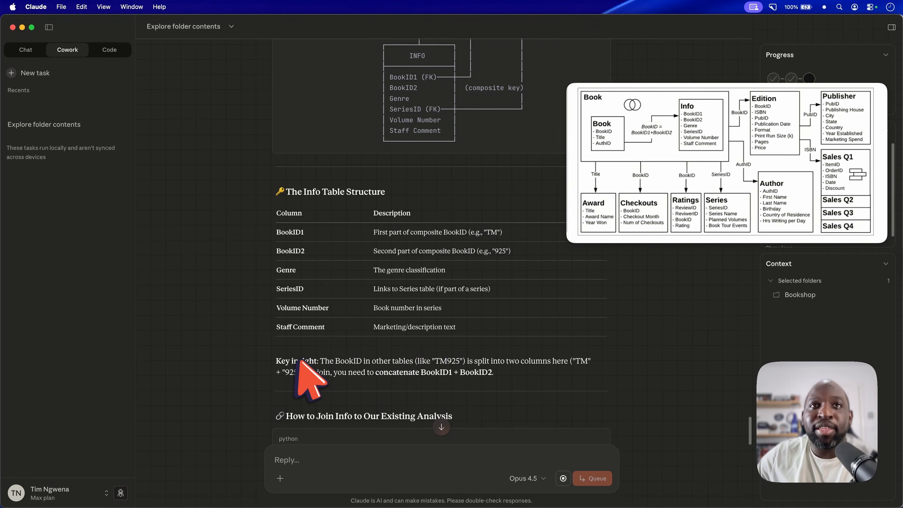
scroll(419, 372, down, 2)
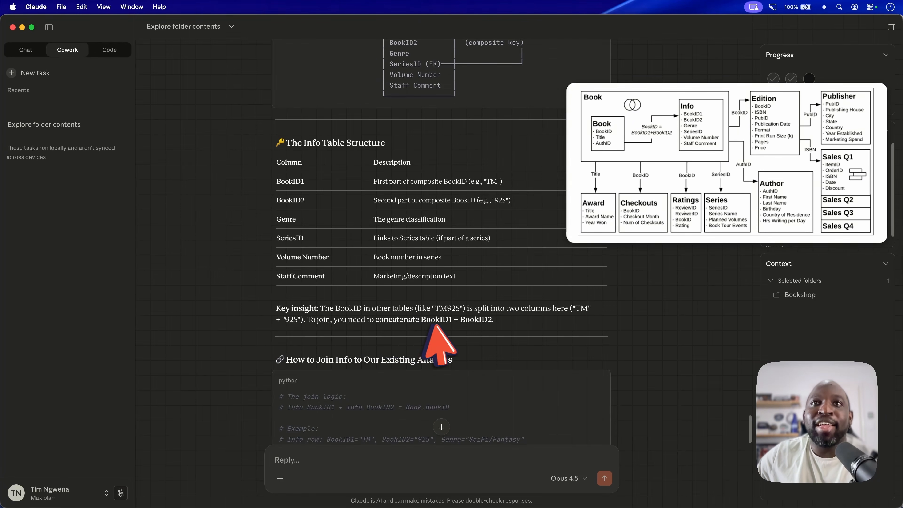
drag(494, 319, 409, 320)
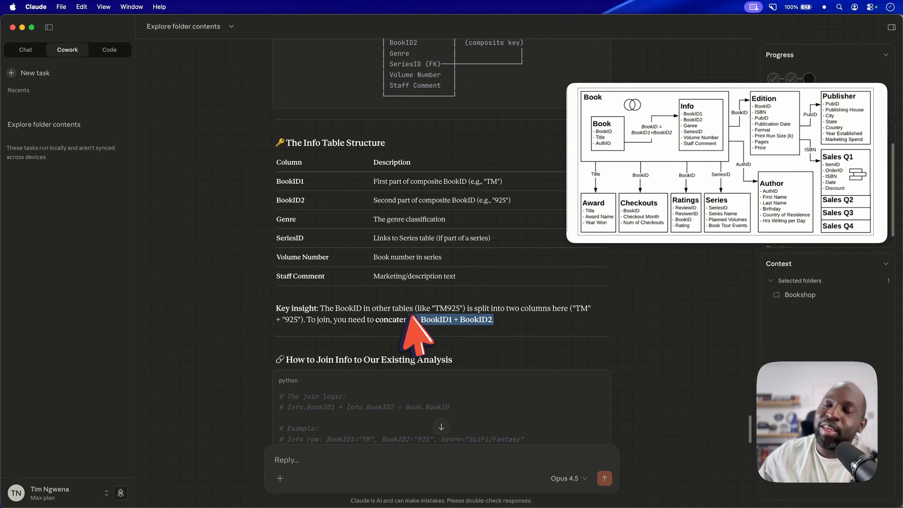
Step: Review the Python join logic and its example for joining Info to the existing analysis, highlighting the code comments
scroll(412, 313, down, 5)
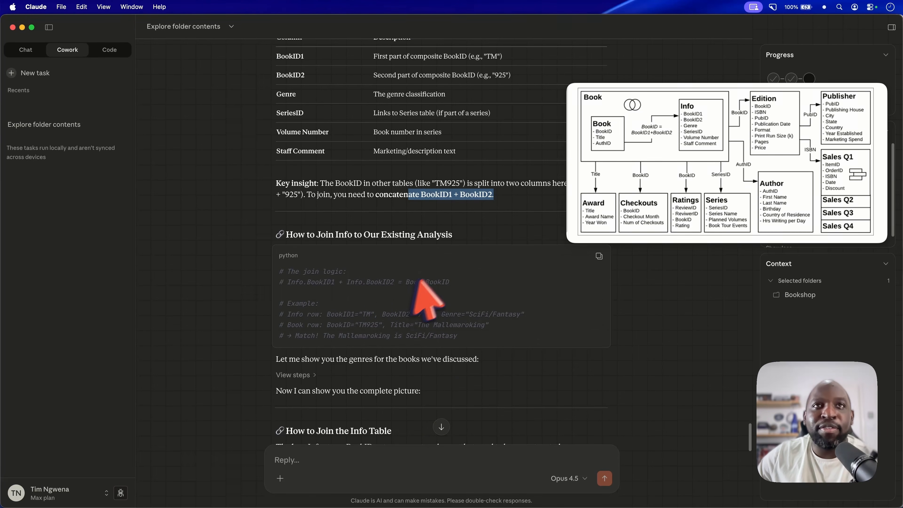
click(511, 304)
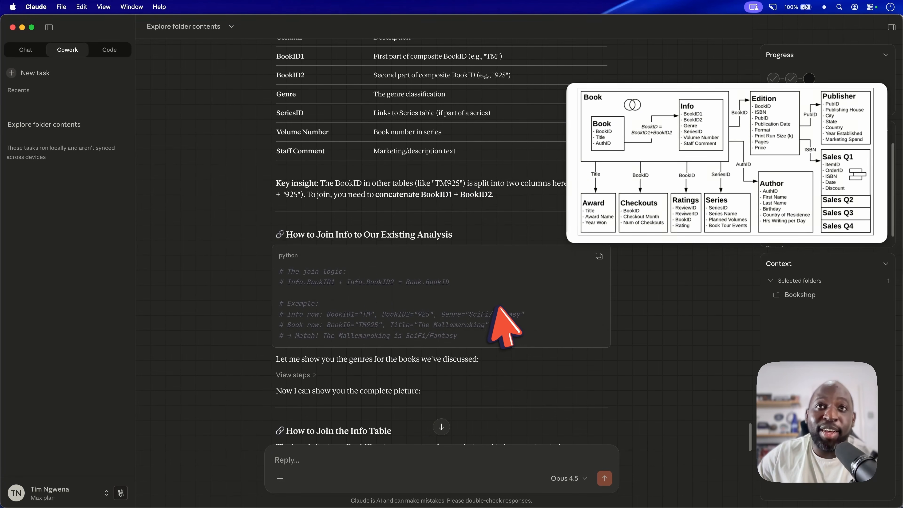
scroll(494, 309, down, 2)
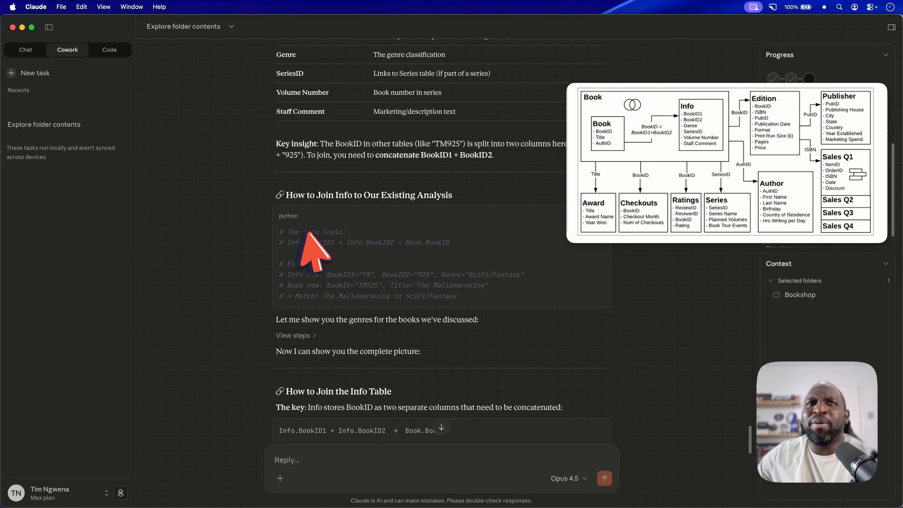
drag(323, 234, 395, 285)
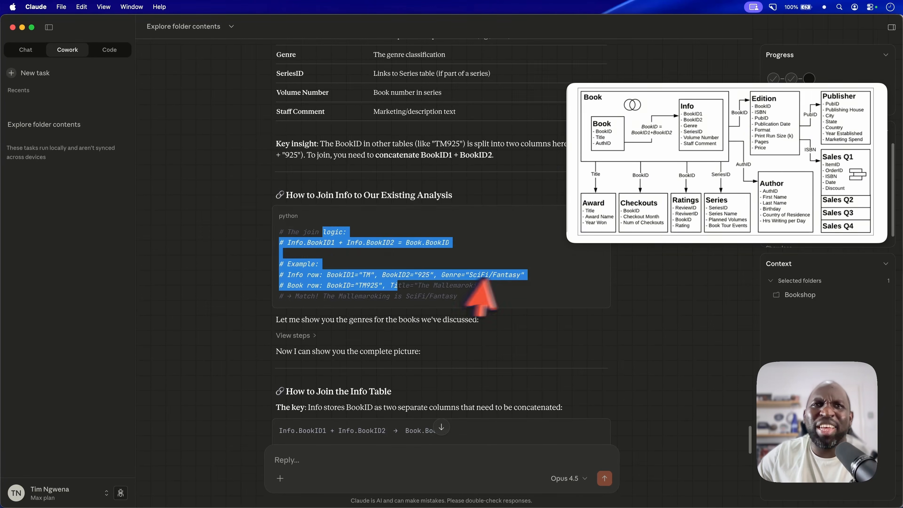
click(482, 278)
scroll(350, 336, up, 3)
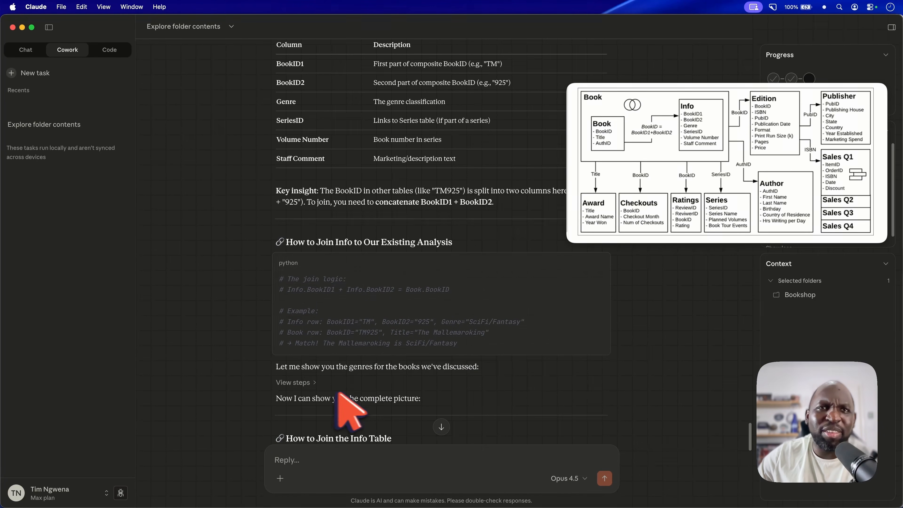
Step: Expand the steps Claude took to show the genres, and read the Info join key and the genres table
click(298, 383)
scroll(365, 327, down, 2)
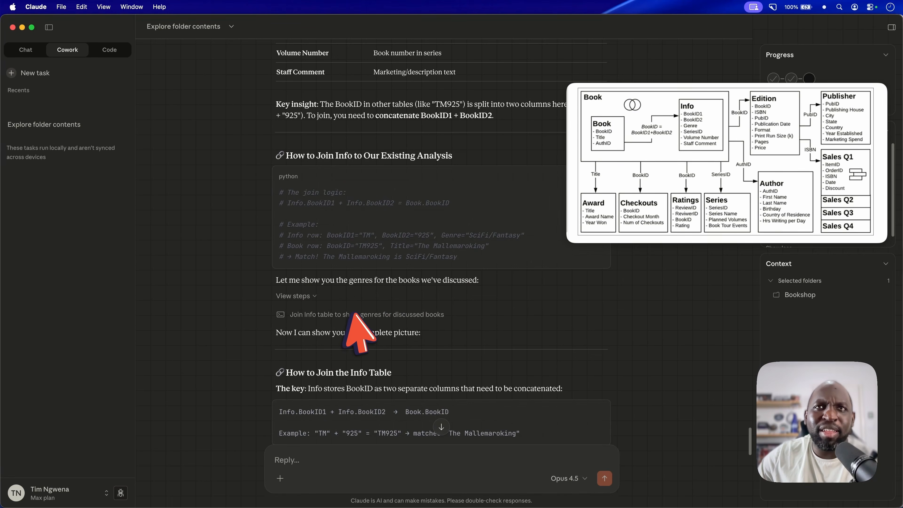
scroll(522, 295, up, 3)
scroll(526, 317, down, 3)
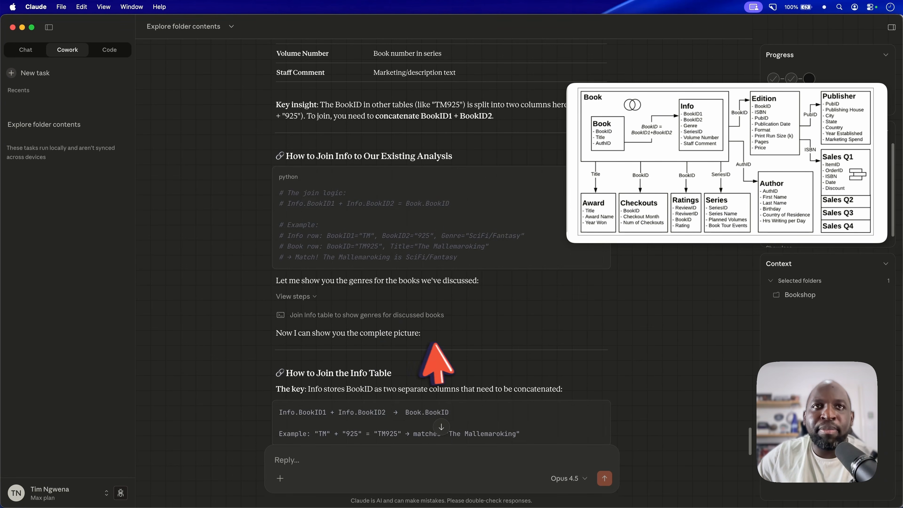
scroll(436, 344, down, 5)
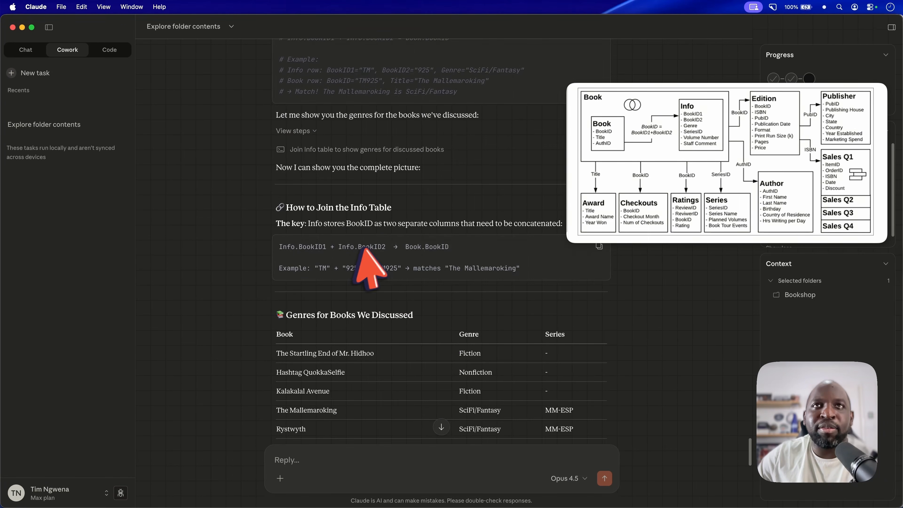
scroll(402, 267, down, 3)
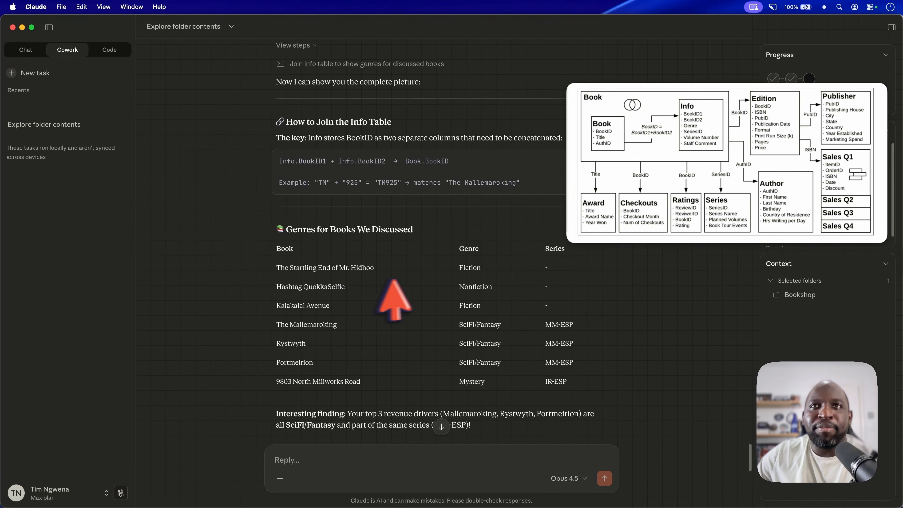
Step: Switch to the Tableau workbook and add the Book table's Genre field to the rows of Sheet 2, ahead of the sales counts
key(ctrl+Up)
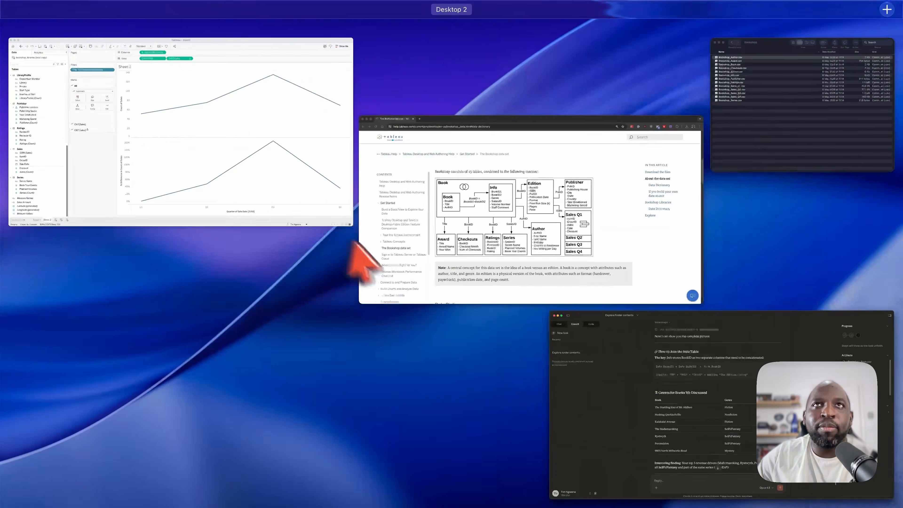
click(244, 162)
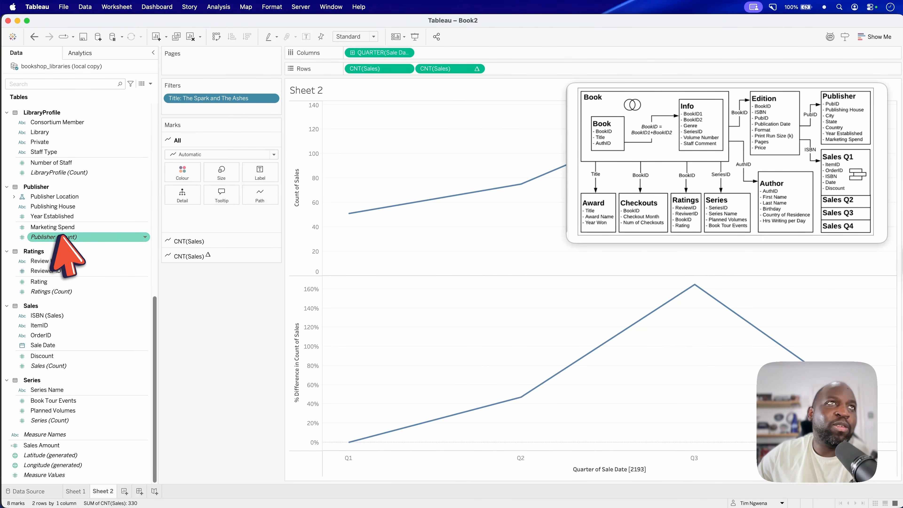
scroll(60, 271, up, 15)
drag(43, 207, 345, 71)
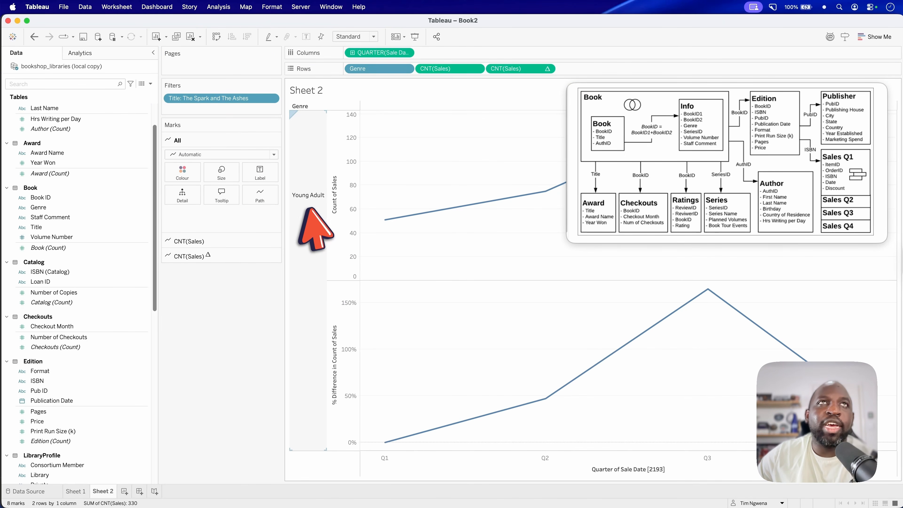
Step: Switch back to Claude and examine the genres of the discussed books, the sales by genre and the updated complete join path
key(ctrl+Up)
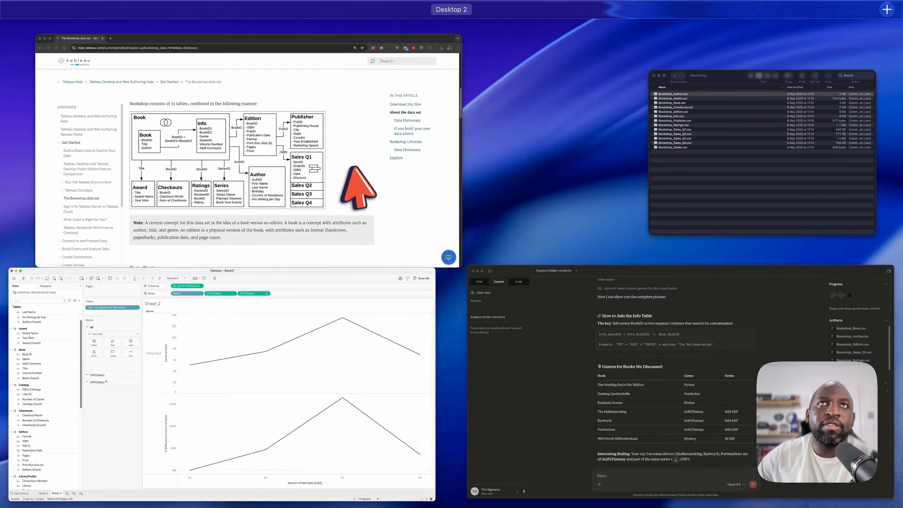
click(579, 356)
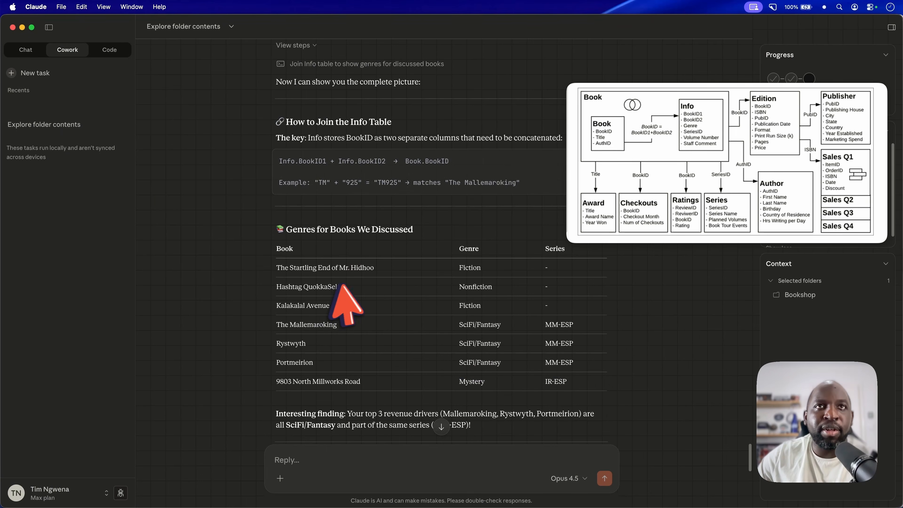
scroll(342, 337, down, 2)
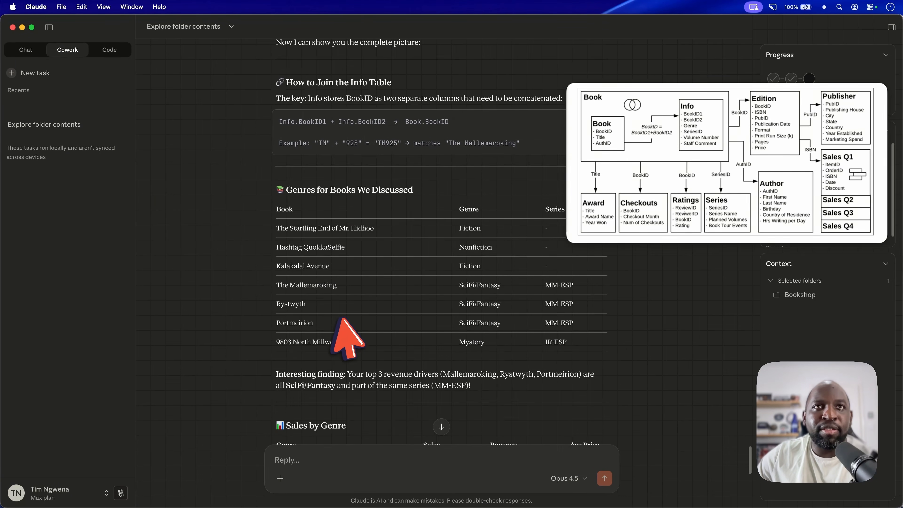
scroll(340, 320, down, 10)
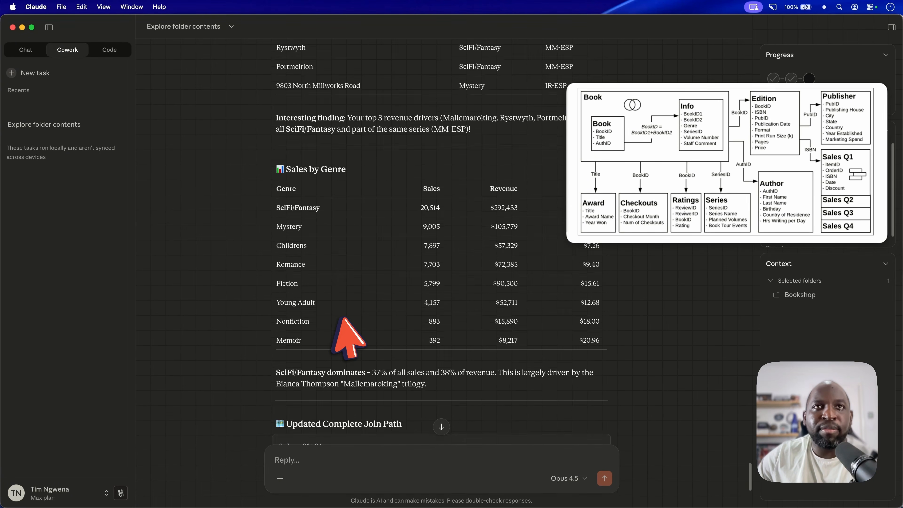
scroll(346, 338, down, 1)
scroll(356, 313, down, 6)
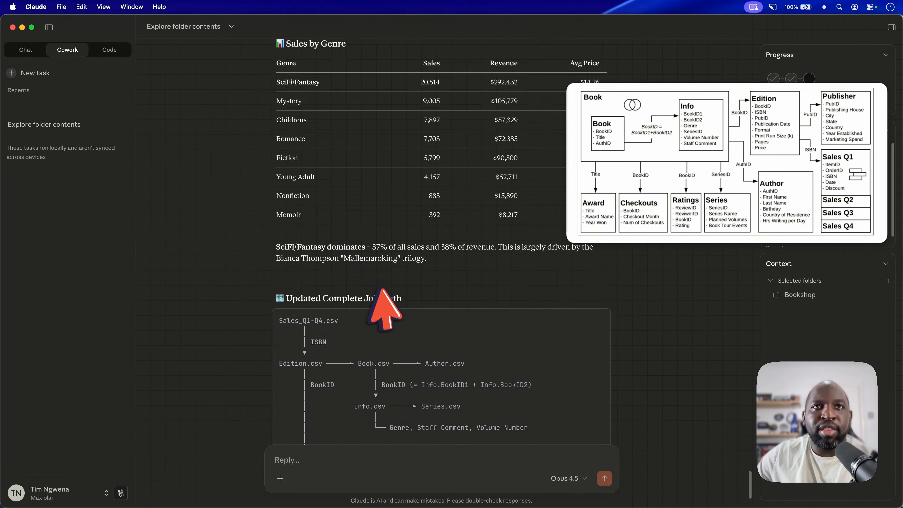
scroll(380, 284, up, 15)
scroll(379, 289, up, 3)
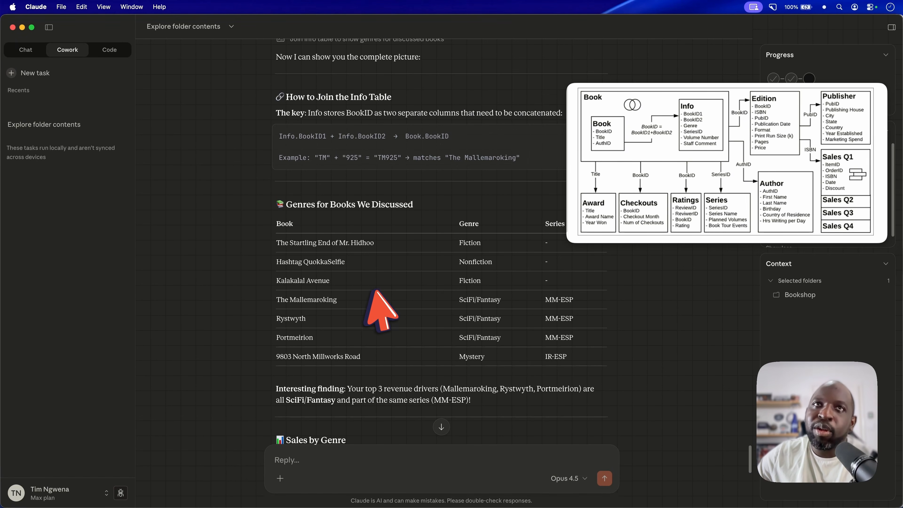
scroll(346, 279, up, 15)
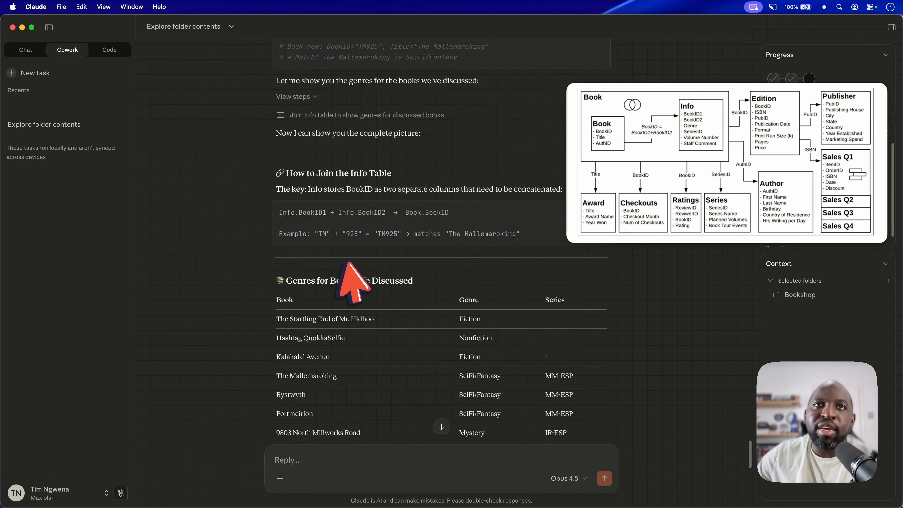
scroll(348, 263, down, 20)
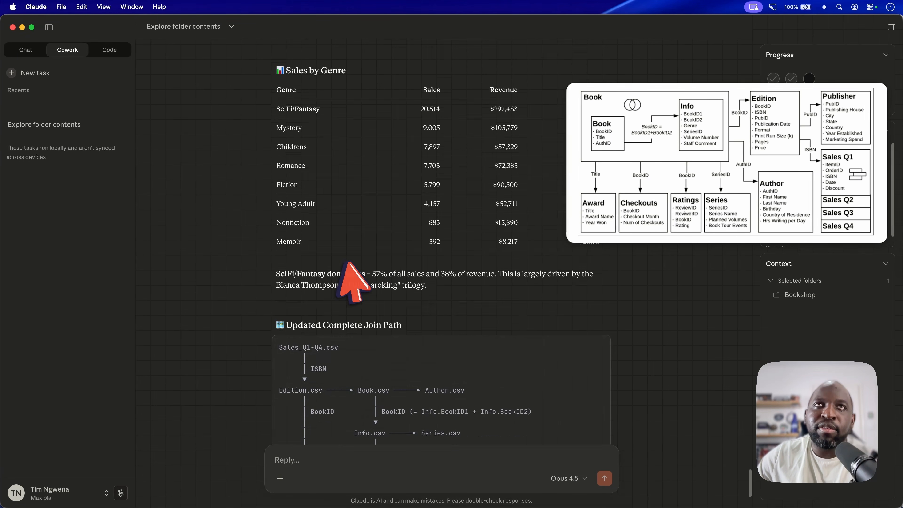
scroll(348, 263, up, 10)
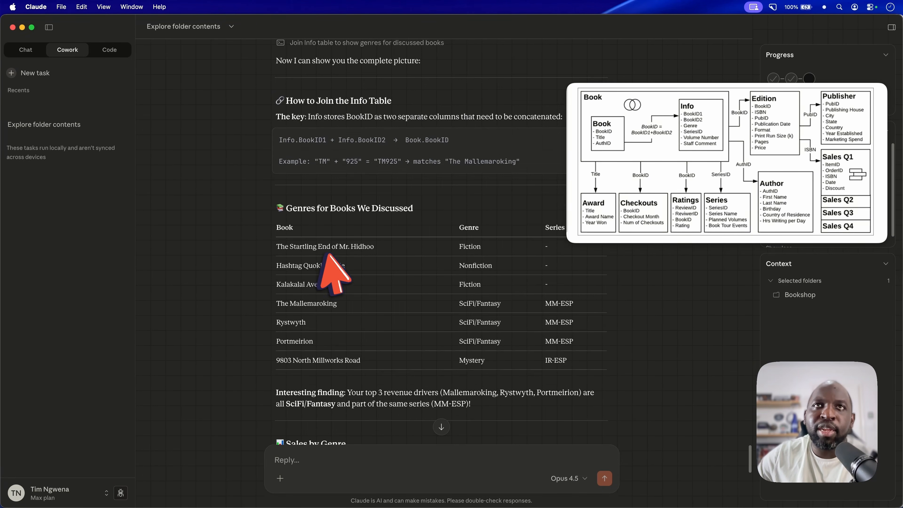
Step: Look back through Claude's earlier replies, from the entity relationship diagram to the authors to watch and action items
scroll(344, 264, up, 20)
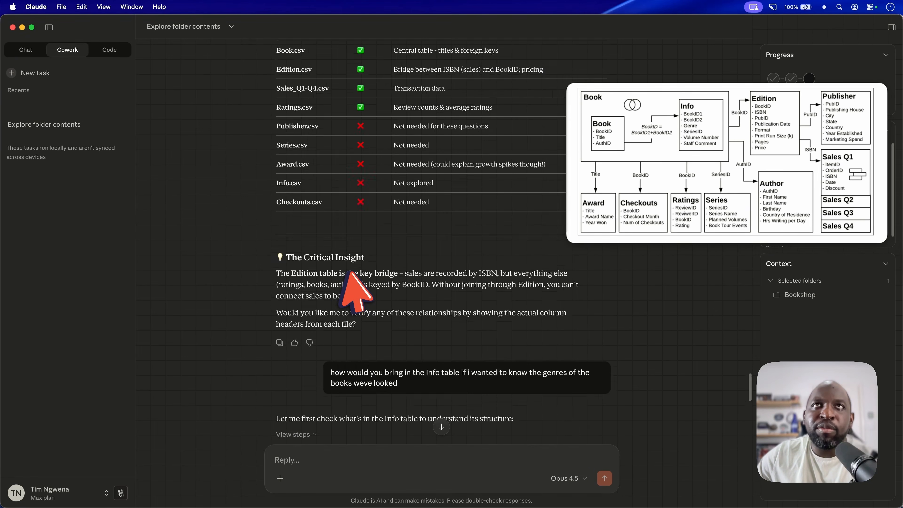
scroll(351, 273, up, 20)
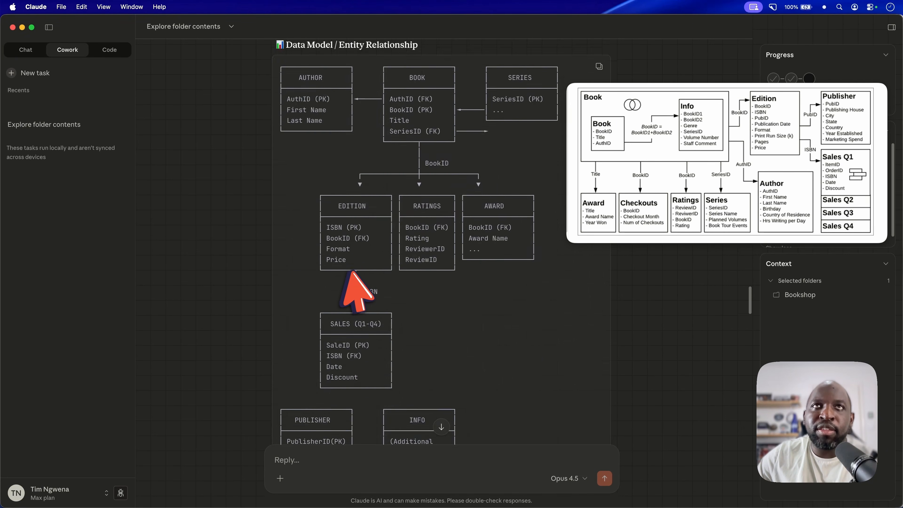
scroll(352, 274, up, 15)
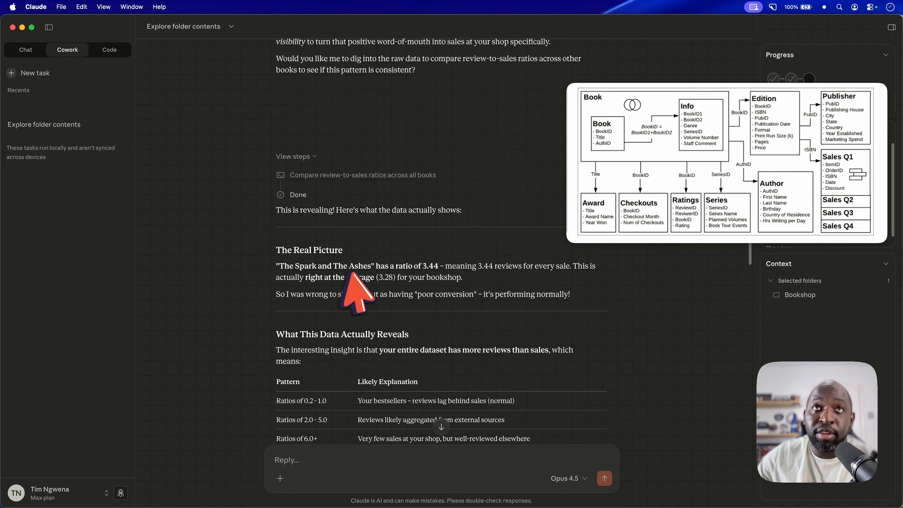
scroll(351, 276, up, 20)
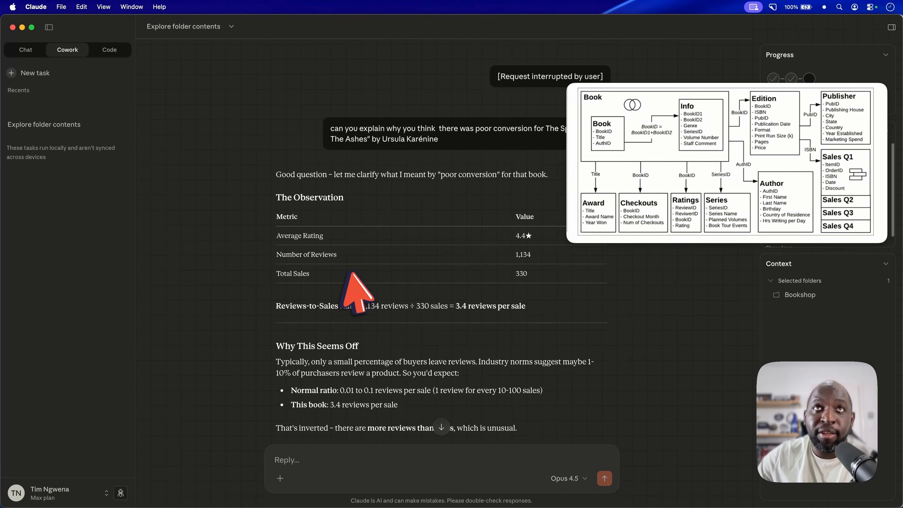
scroll(441, 242, up, 10)
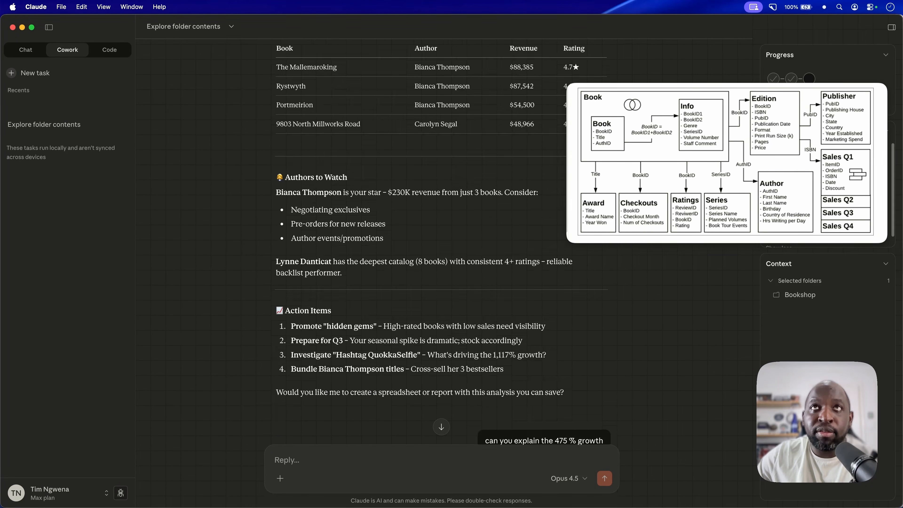
Step: Review the overall sales trends and top-priority books, and highlight the title "The Startling End of Mr. Hidhoo"
scroll(441, 242, up, 10)
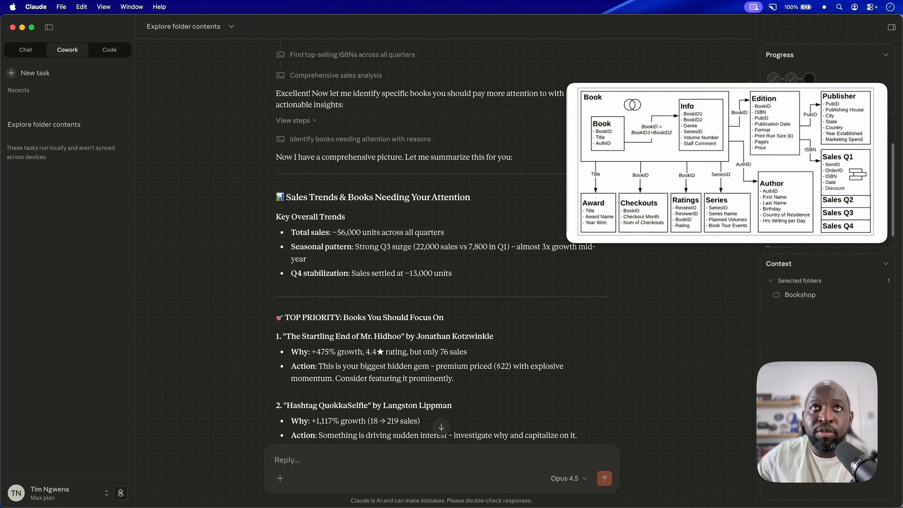
scroll(350, 273, down, 3)
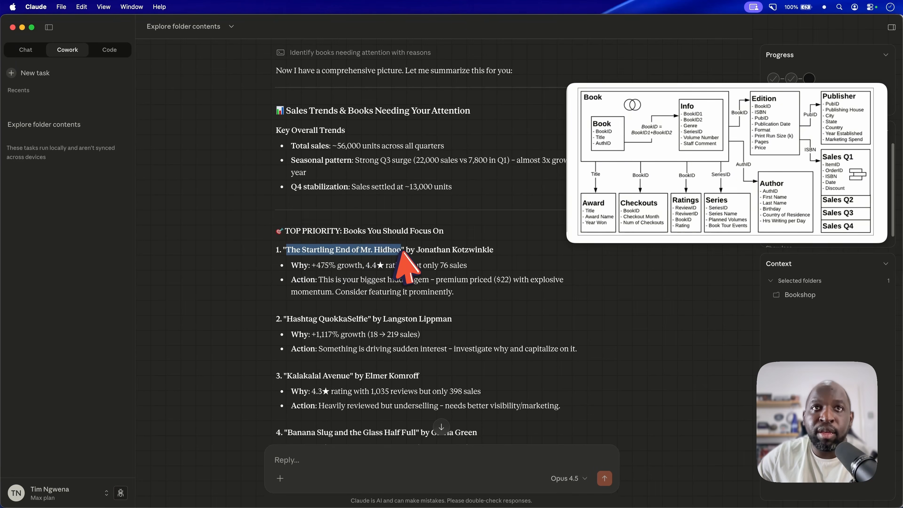
scroll(396, 254, down, 4)
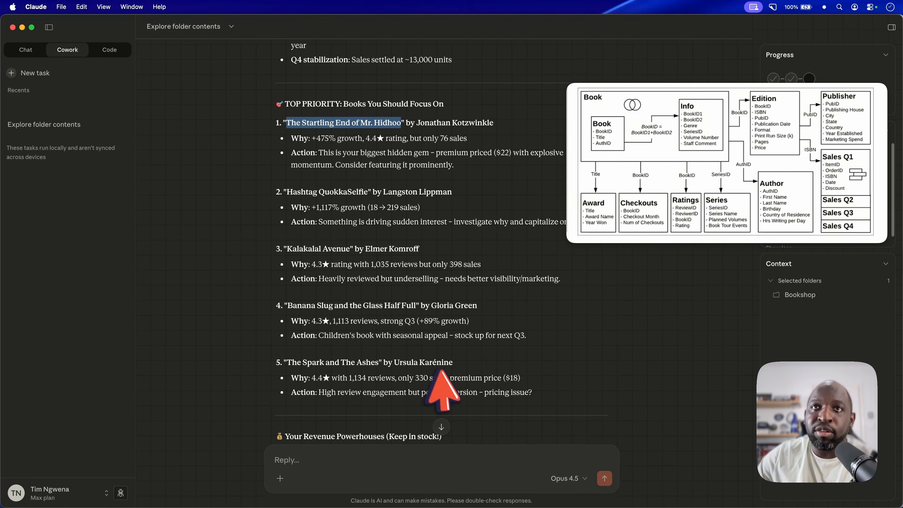
right_click(334, 125)
click(356, 146)
Step: Examine the genres of the discussed books, moving the floating relationship diagram aside to uncover the Series column
scroll(361, 164, down, 15)
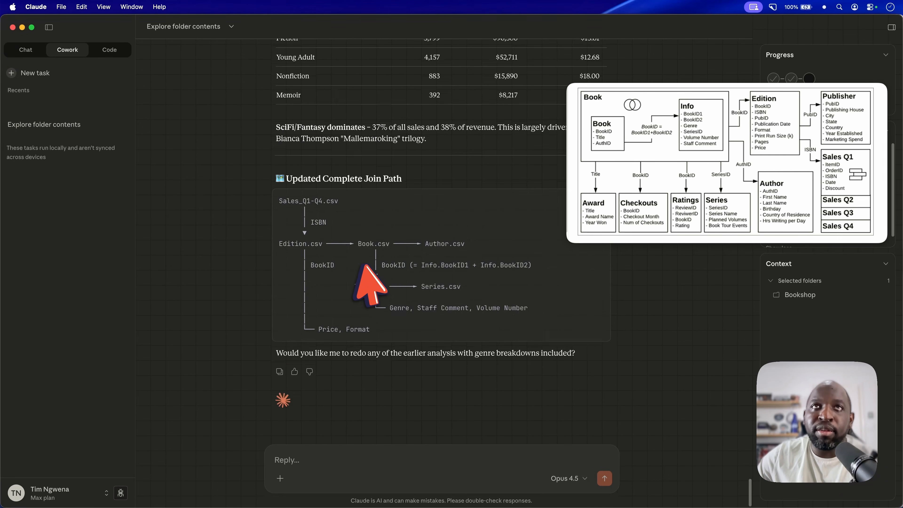
scroll(373, 252, up, 8)
scroll(370, 284, down, 1)
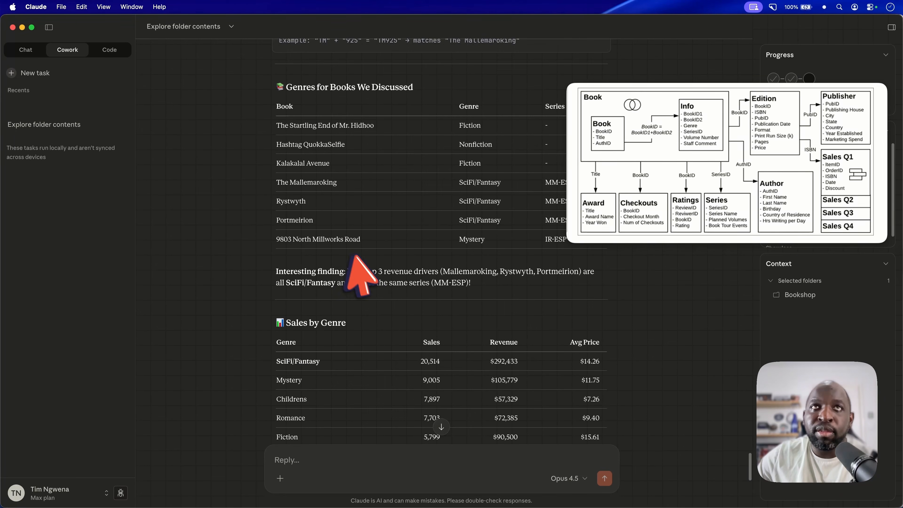
scroll(310, 200, up, 4)
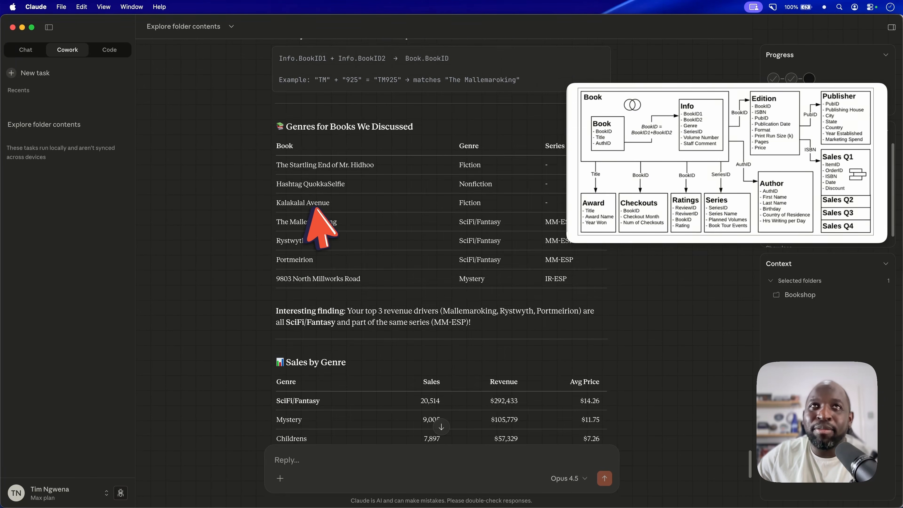
drag(646, 158, 711, 140)
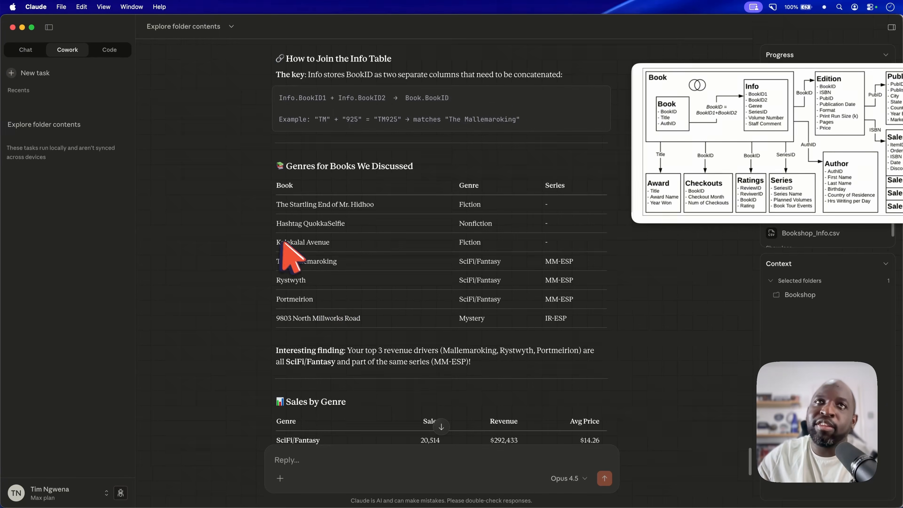
drag(281, 235, 365, 316)
click(407, 288)
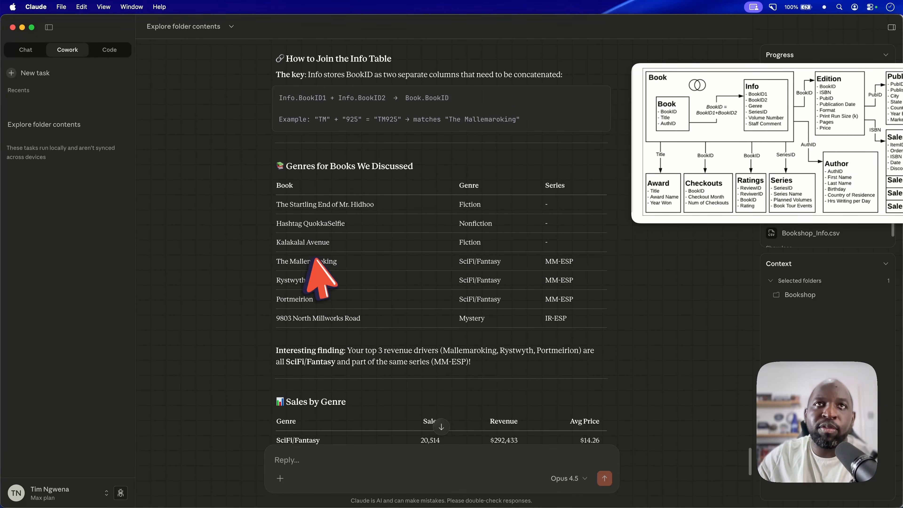
Step: Look back from the Info table join through the joins used per question to the request for mapping the table relationships
scroll(355, 306, up, 5)
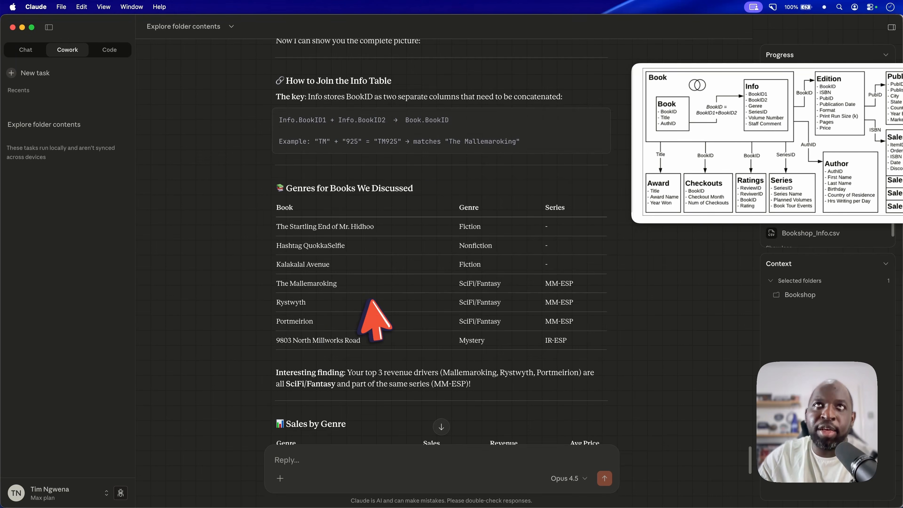
scroll(369, 301, up, 12)
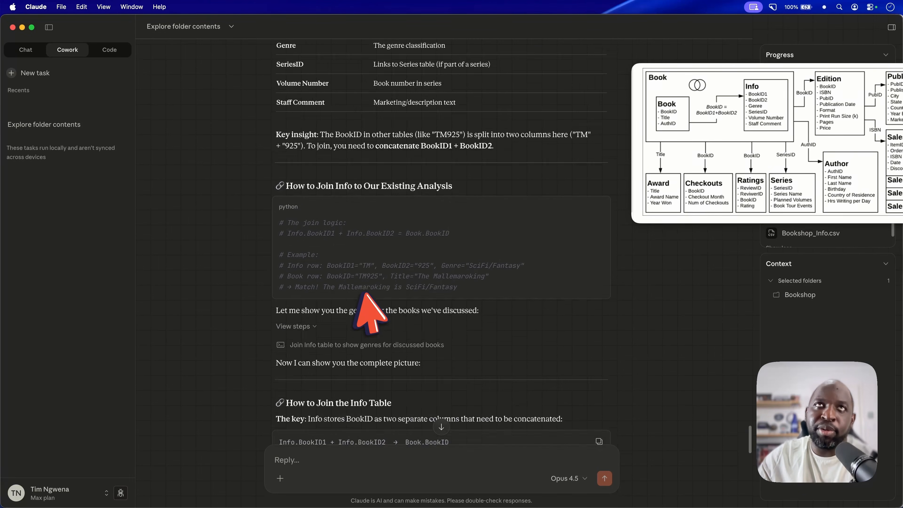
scroll(370, 309, up, 20)
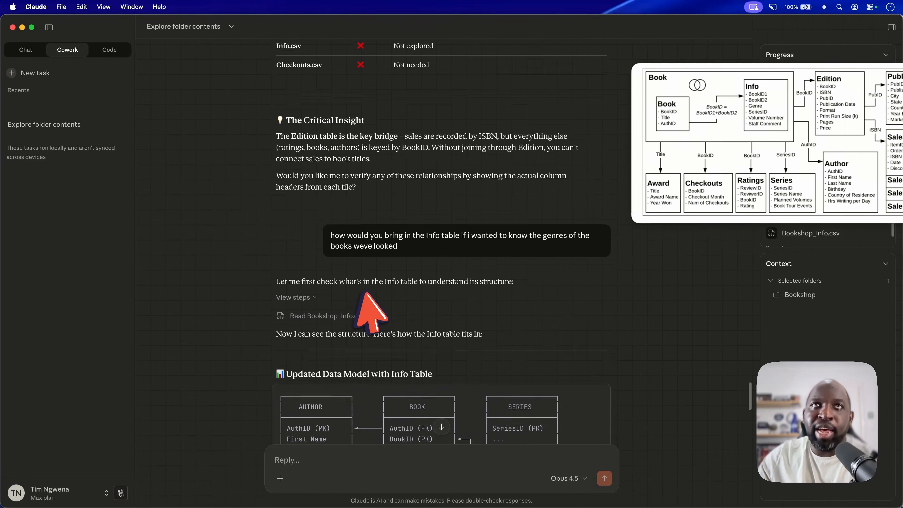
scroll(366, 294, up, 20)
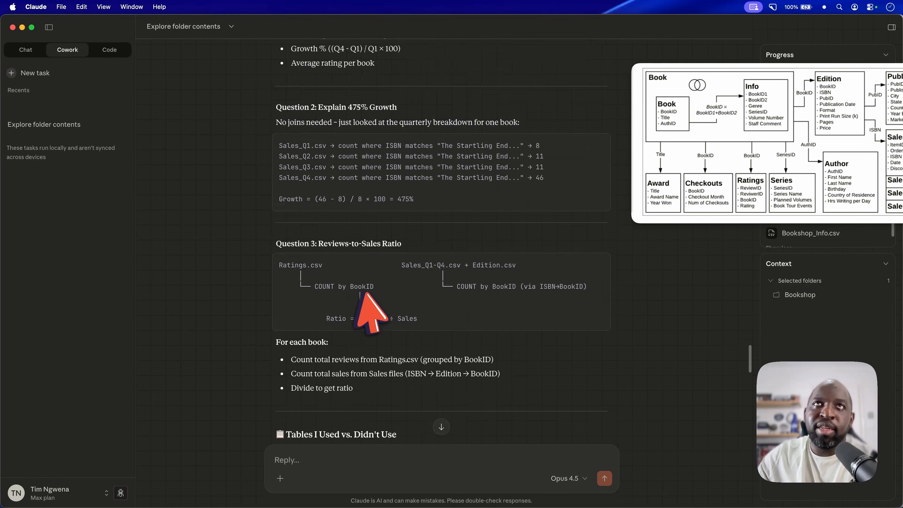
scroll(369, 310, up, 15)
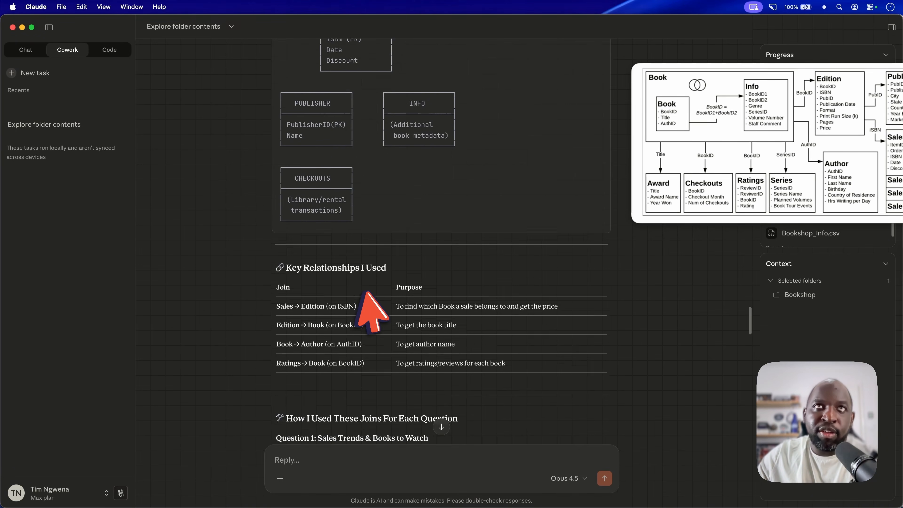
scroll(365, 294, up, 8)
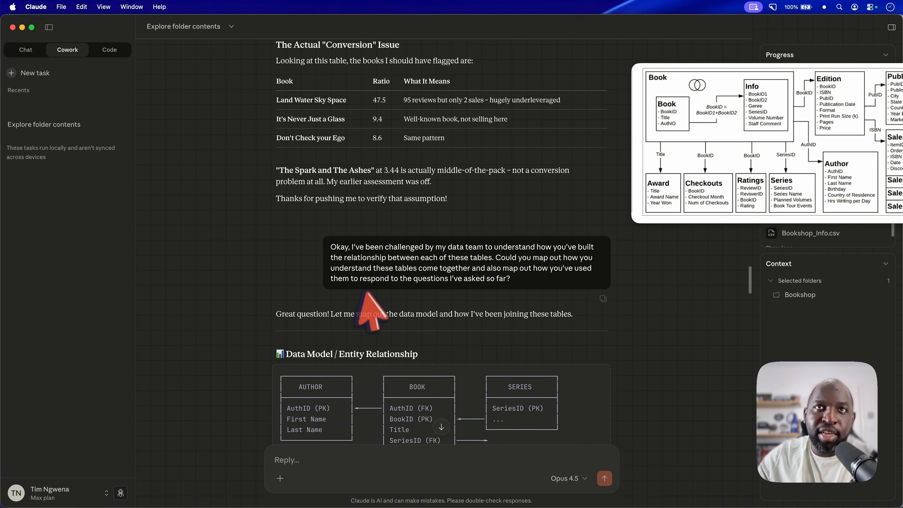
Step: Review Claude's earlier replies on the conversion issue, reviews-to-sales ratios and 475% growth, back to the revenue powerhouses
scroll(366, 294, up, 5)
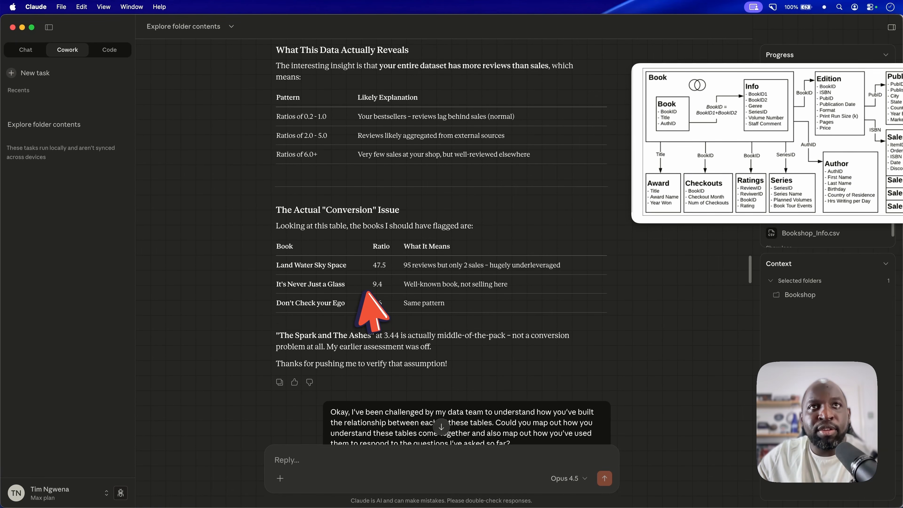
scroll(334, 305, up, 9)
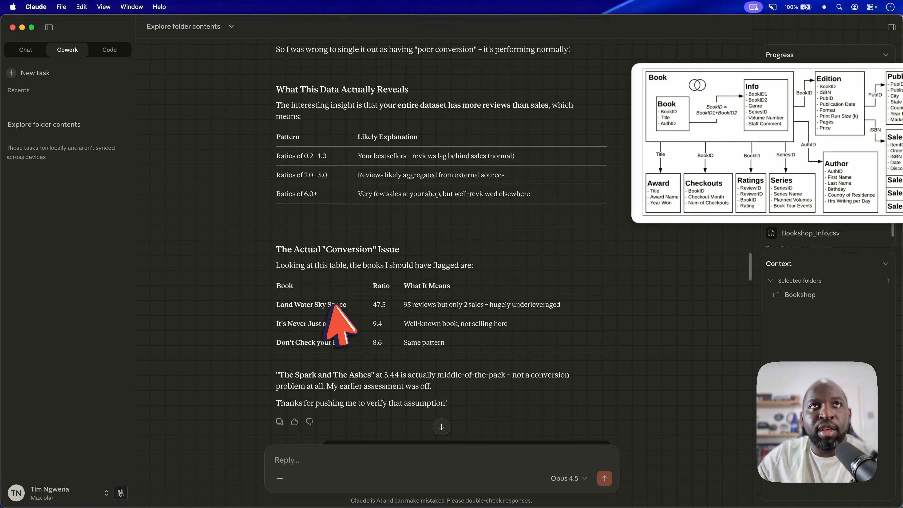
scroll(338, 318, down, 13)
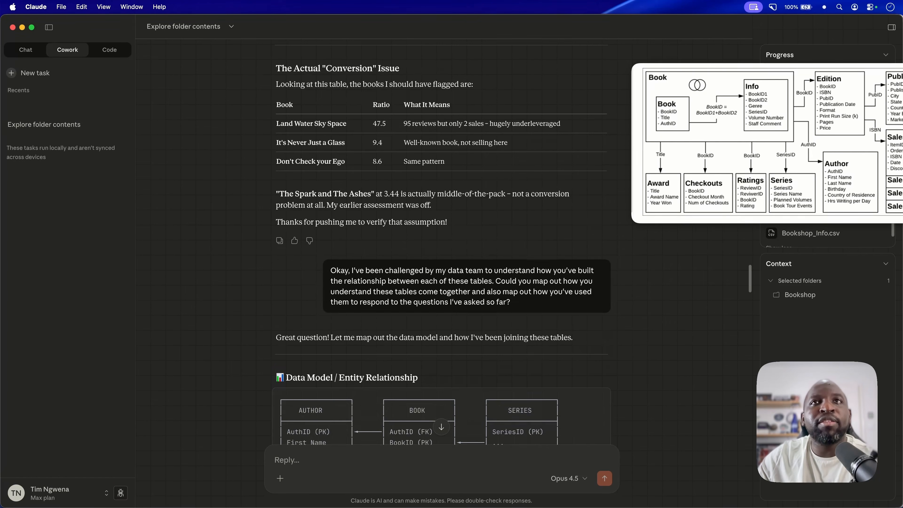
scroll(336, 305, up, 17)
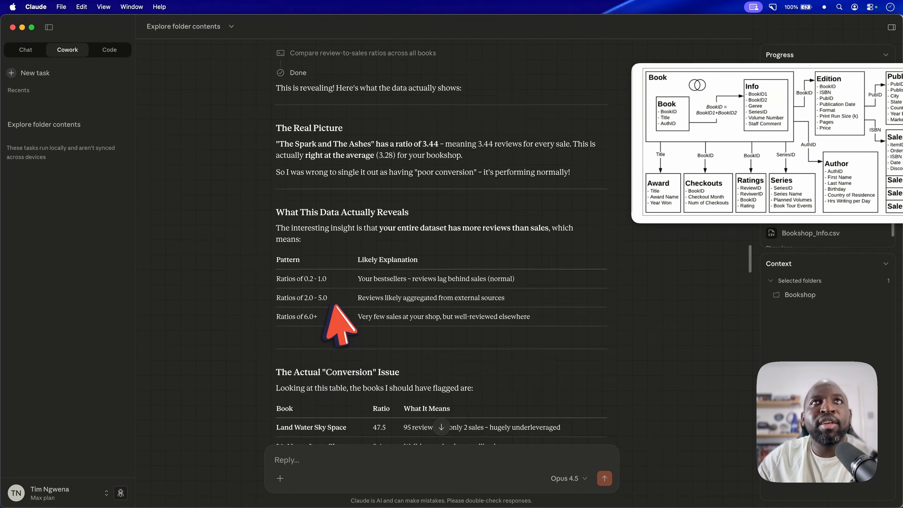
scroll(335, 305, up, 13)
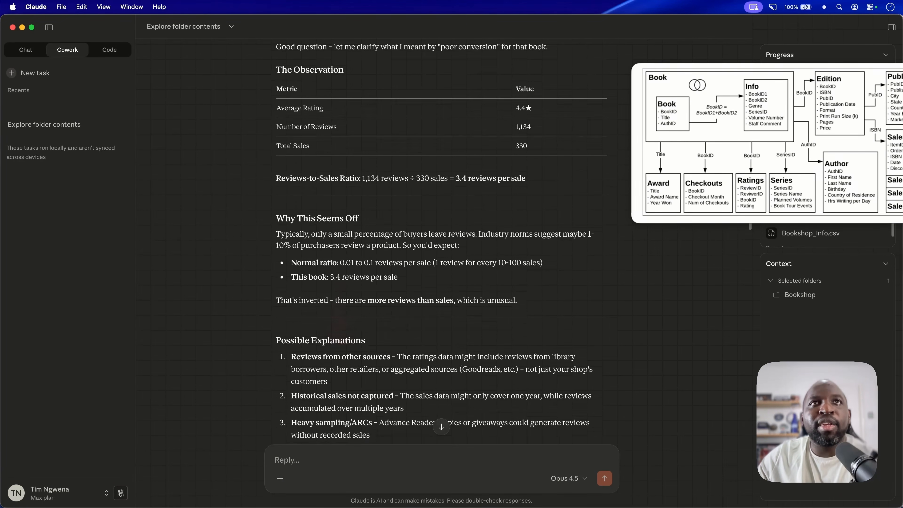
scroll(334, 305, up, 14)
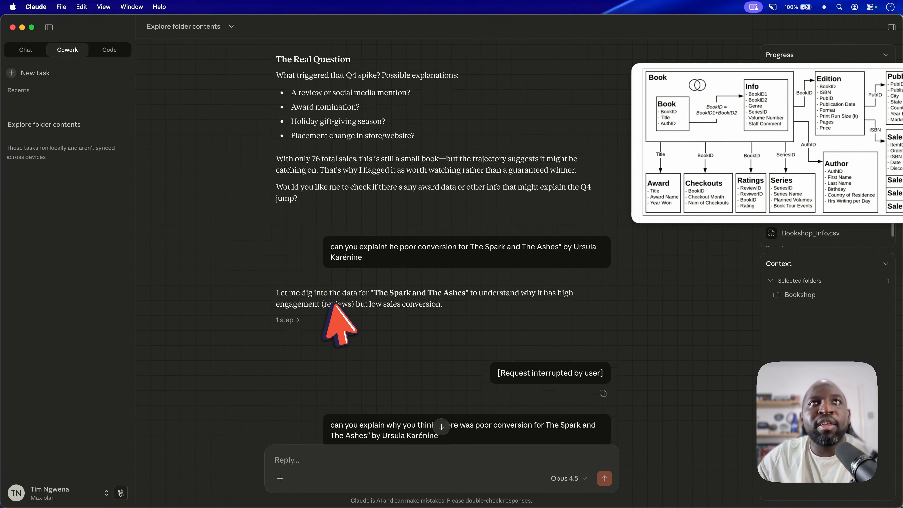
scroll(335, 306, up, 20)
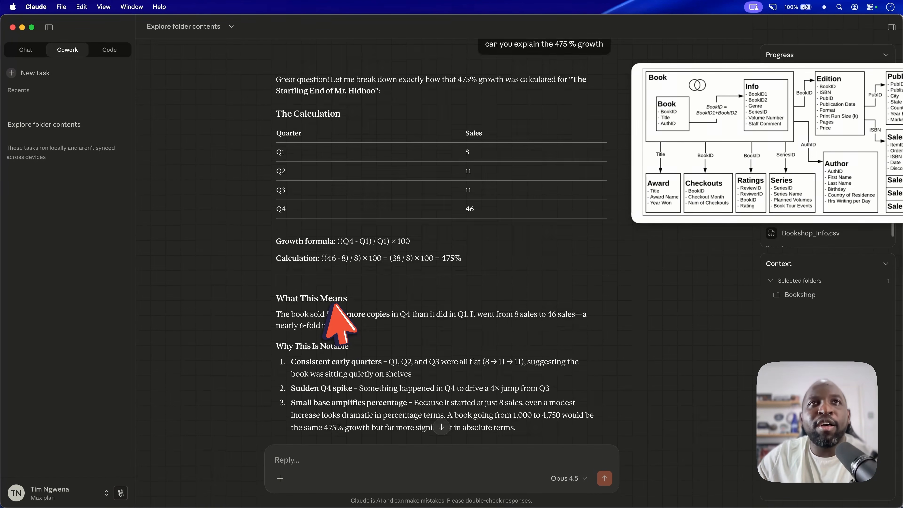
scroll(335, 305, up, 7)
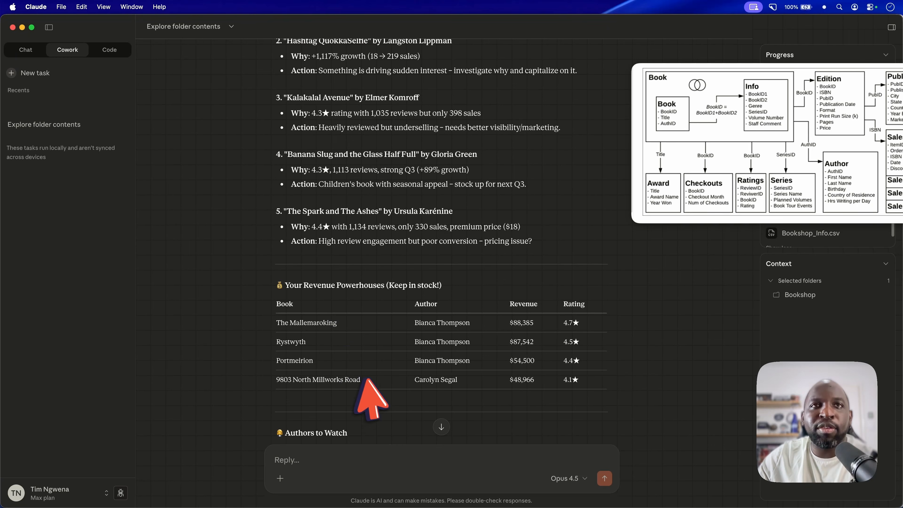
Step: Capture the "Your Revenue Powerhouses" table as a screenshot and pin it floating just below the repositioned relationship diagram
drag(367, 379, 270, 323)
click(361, 332)
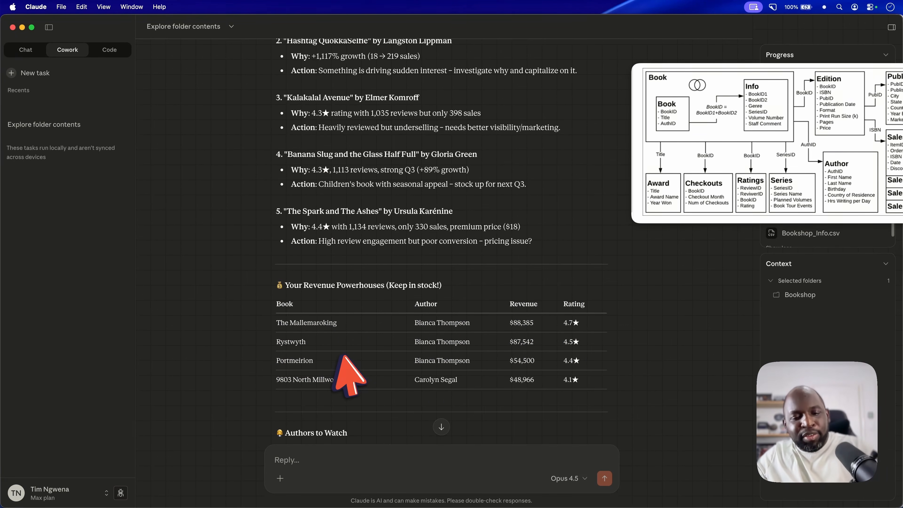
drag(257, 271, 651, 447)
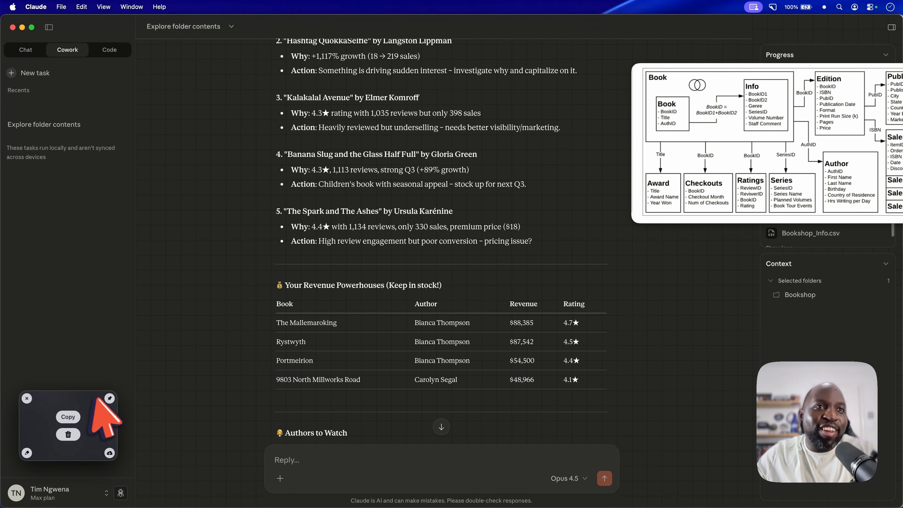
drag(107, 399, 590, 338)
drag(731, 286, 759, 278)
drag(757, 162, 701, 150)
drag(699, 314, 674, 304)
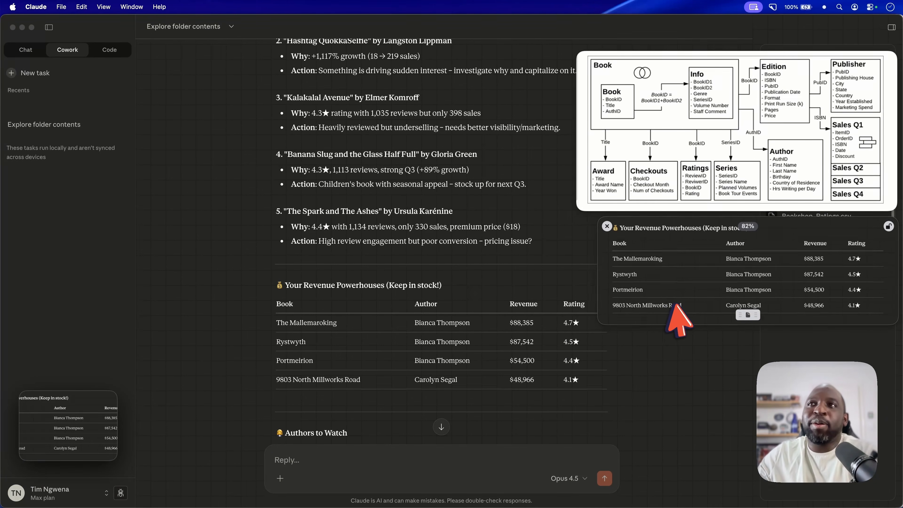
Step: Capture the "TOP PRIORITY: Books You Should Focus On" list, pin it shrunken over the task sidebar, and dismiss both screenshot thumbnails
scroll(388, 320, up, 10)
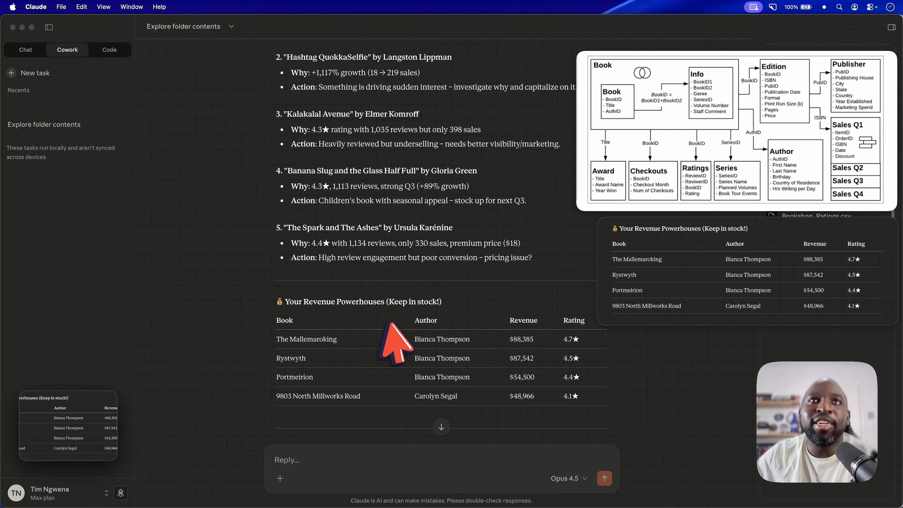
scroll(391, 320, down, 8)
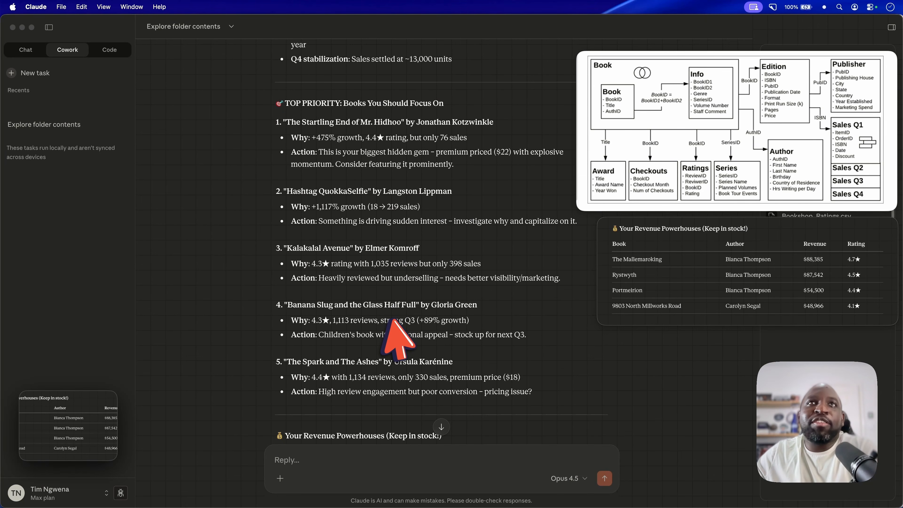
scroll(398, 338, down, 2)
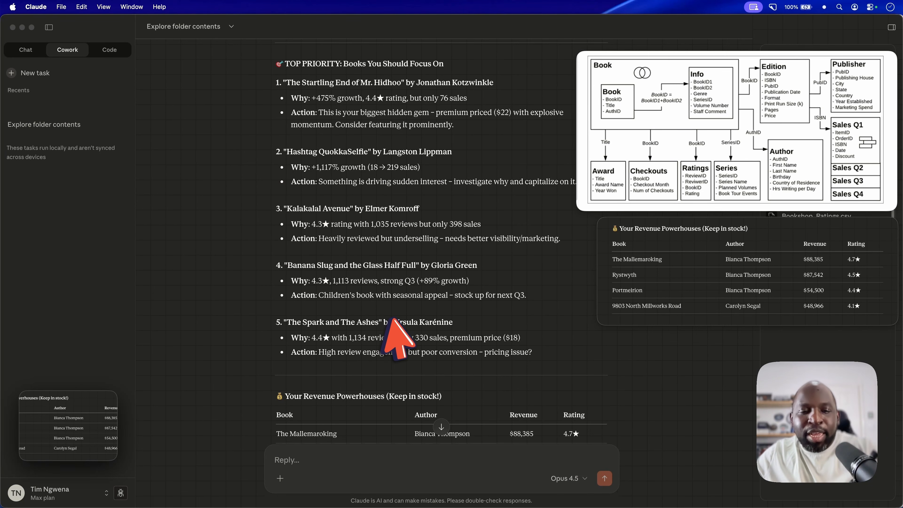
drag(252, 57, 560, 373)
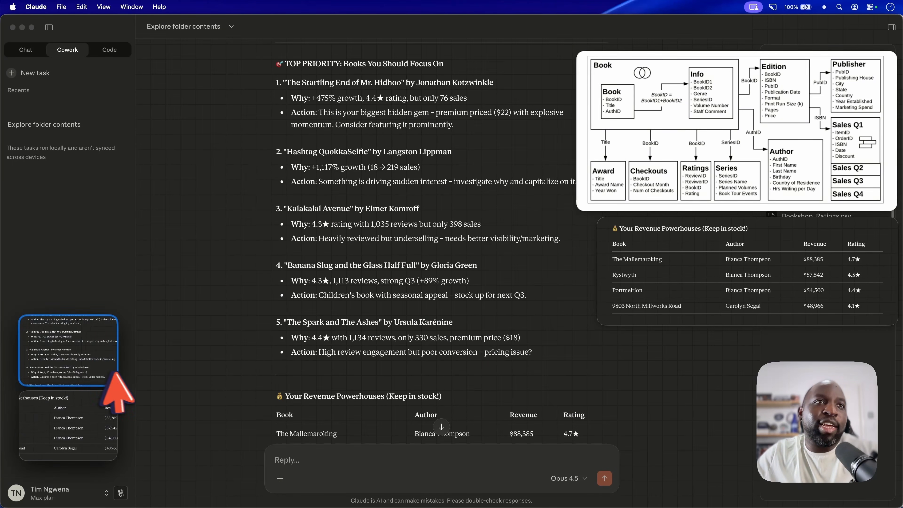
drag(114, 322, 491, 99)
drag(386, 294, 108, 146)
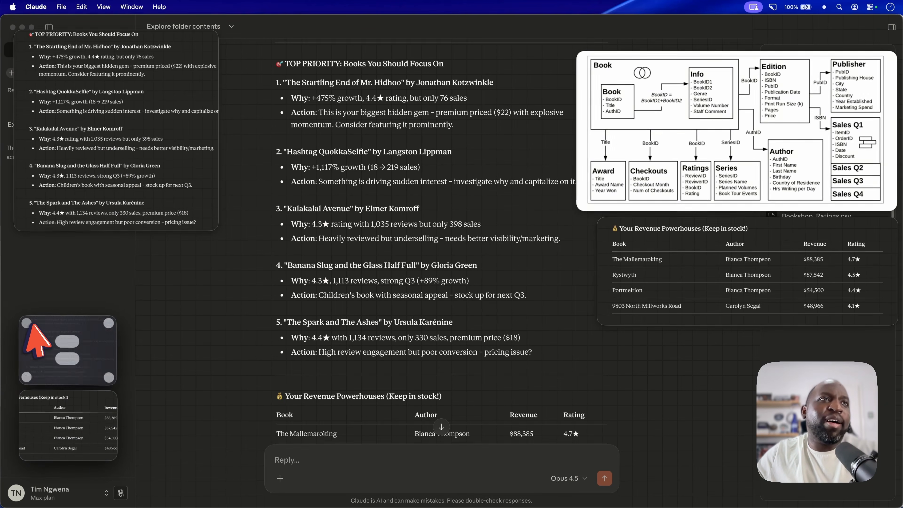
click(29, 324)
click(28, 399)
Step: Capture the Book column of "The Actual 'Conversion' Issue" table and pin it enlarged just below the revenue powerhouses screenshot
scroll(500, 269, down, 8)
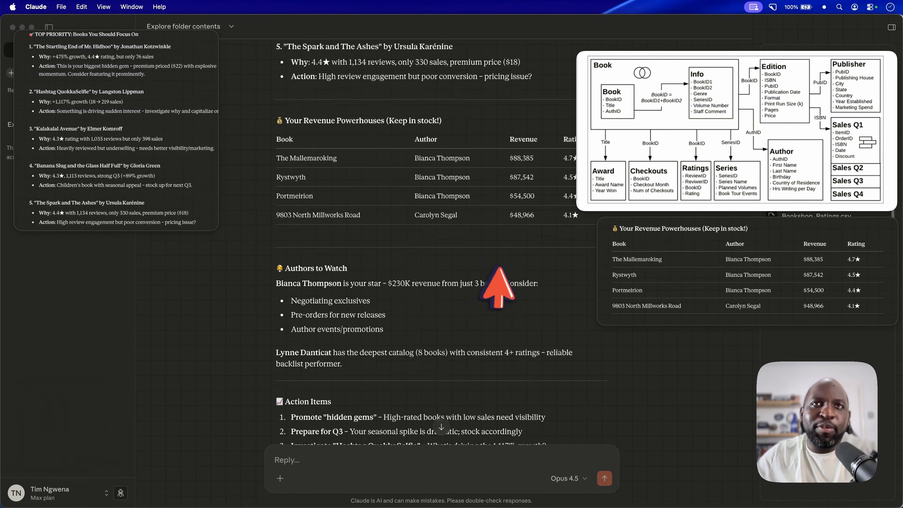
scroll(499, 269, down, 15)
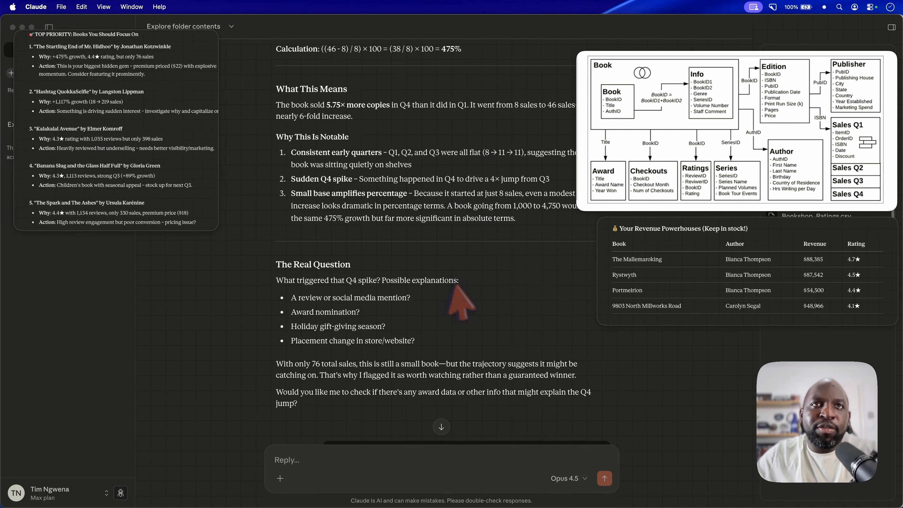
scroll(462, 304, down, 12)
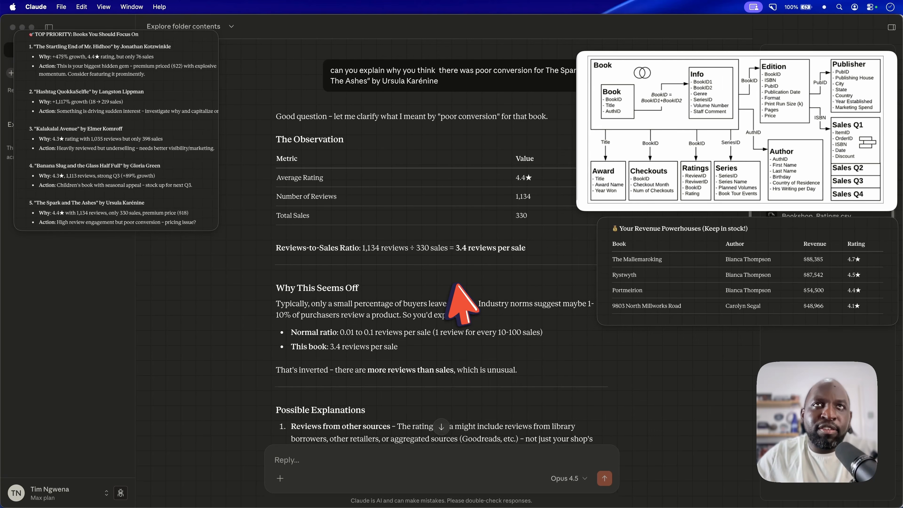
scroll(459, 295, down, 15)
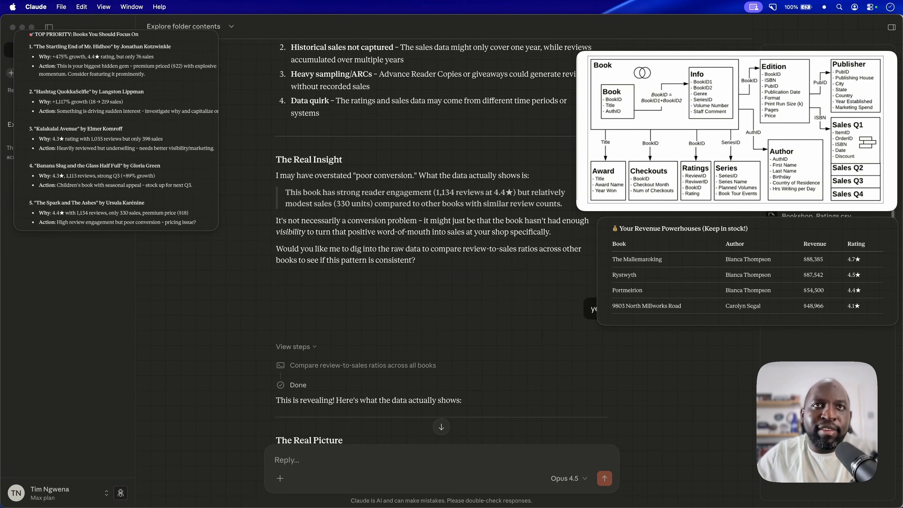
scroll(441, 249, down, 5)
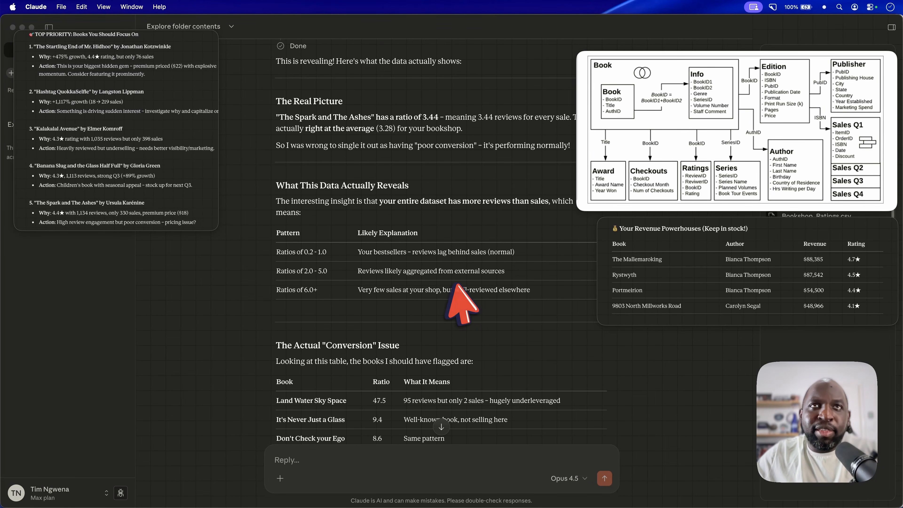
scroll(457, 285, down, 4)
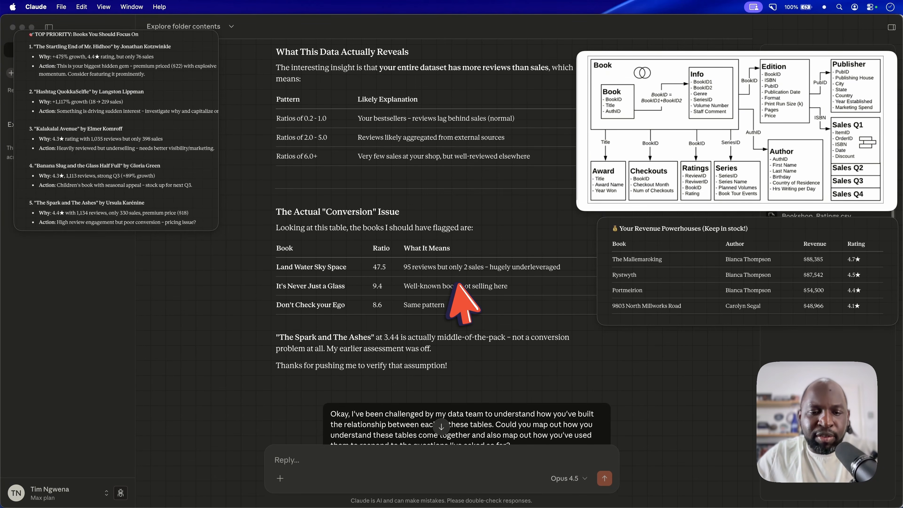
drag(265, 236, 369, 322)
click(109, 398)
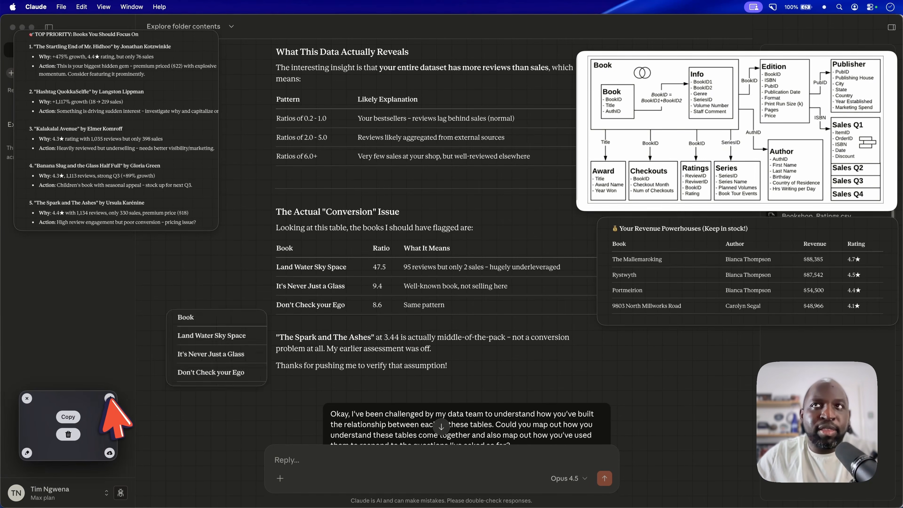
drag(451, 257, 724, 432)
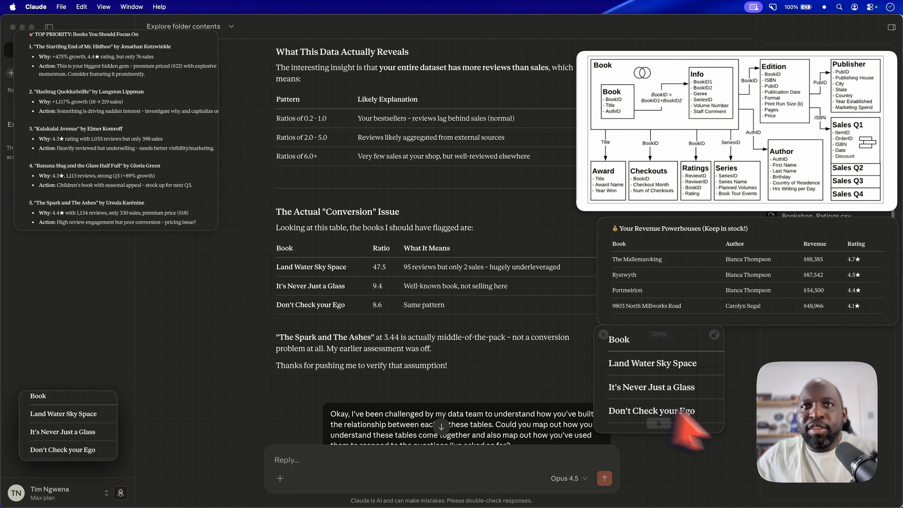
Step: Compare the "Genres for Books We Discussed" and "Sales by Genre" tables with the pinned book lists, back to the Info table question
scroll(366, 306, down, 2)
scroll(366, 306, down, 20)
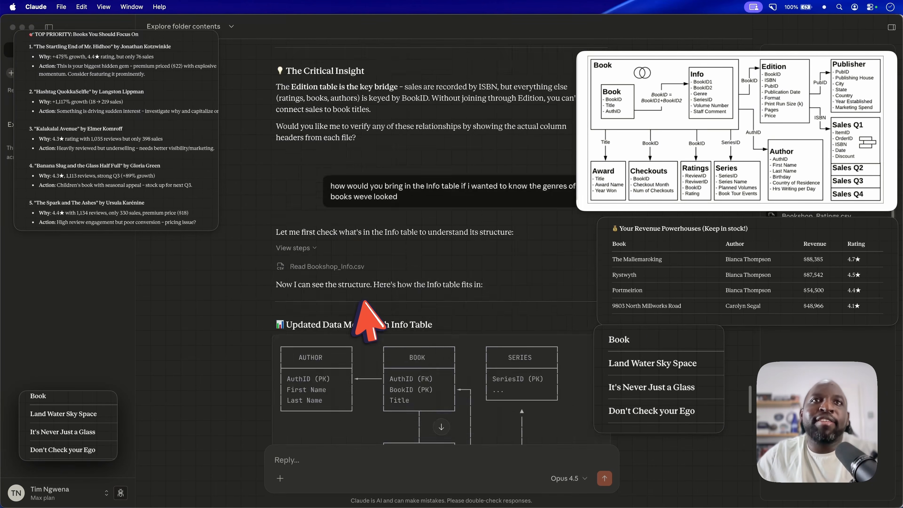
scroll(368, 320, down, 20)
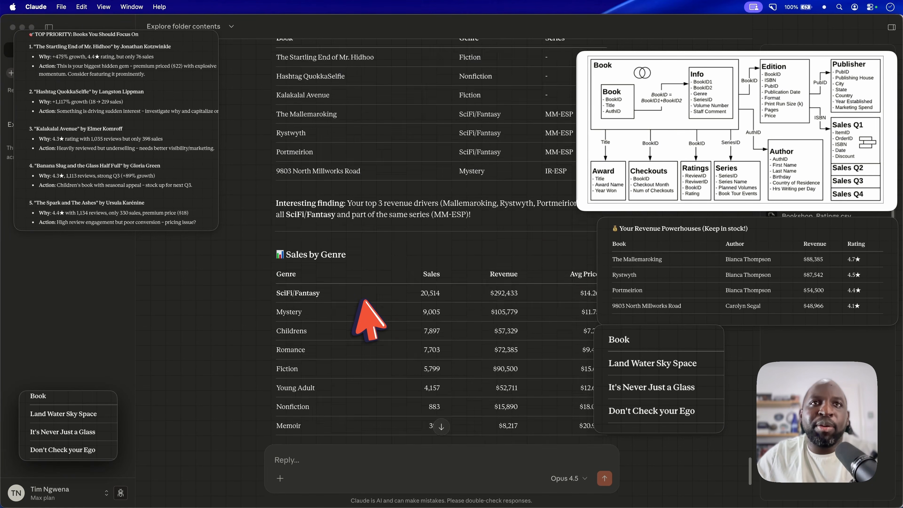
scroll(364, 300, down, 10)
scroll(365, 300, up, 8)
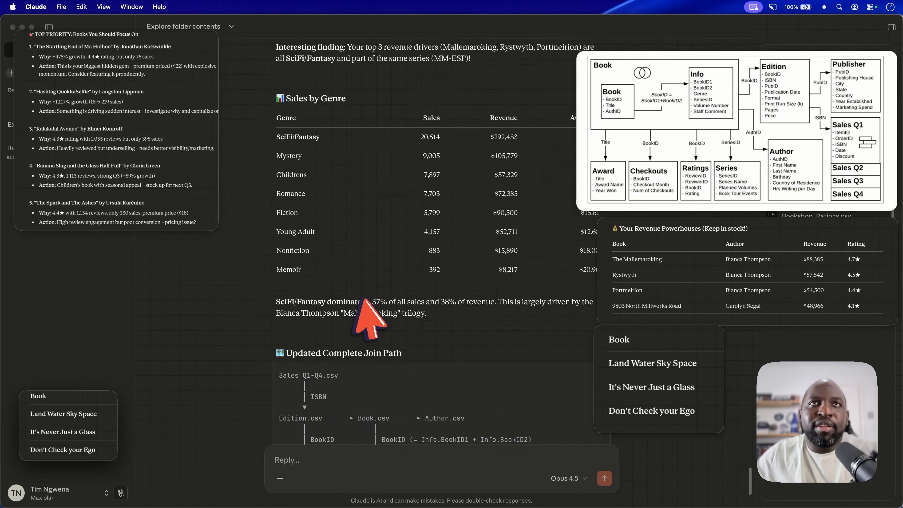
scroll(364, 300, up, 10)
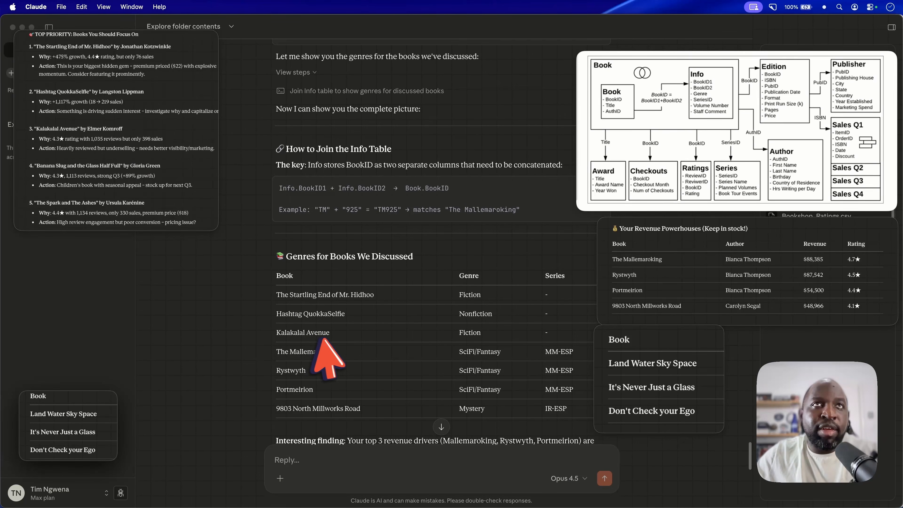
mouse_move(63, 100)
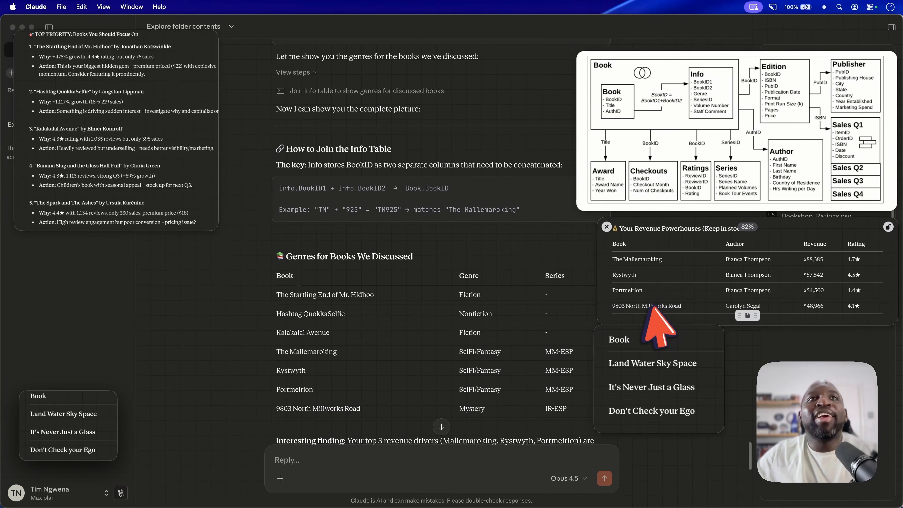
scroll(564, 344, down, 5)
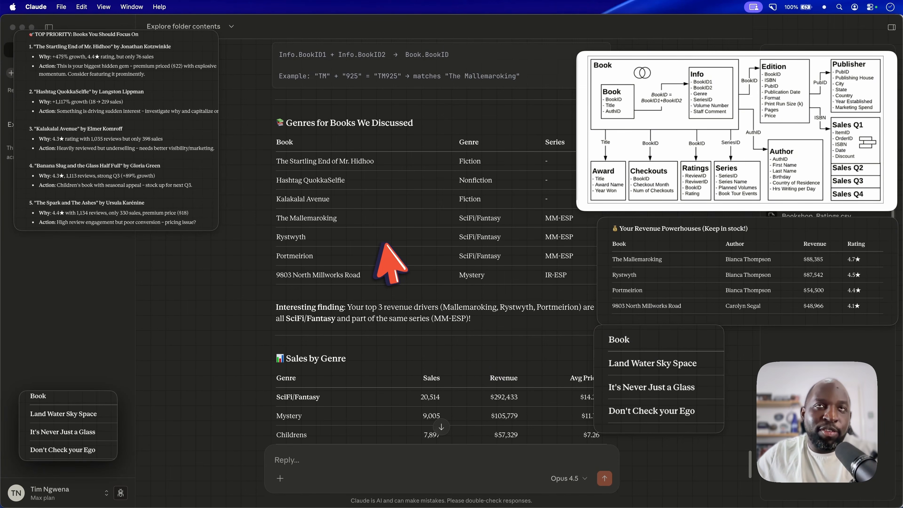
scroll(390, 262, up, 10)
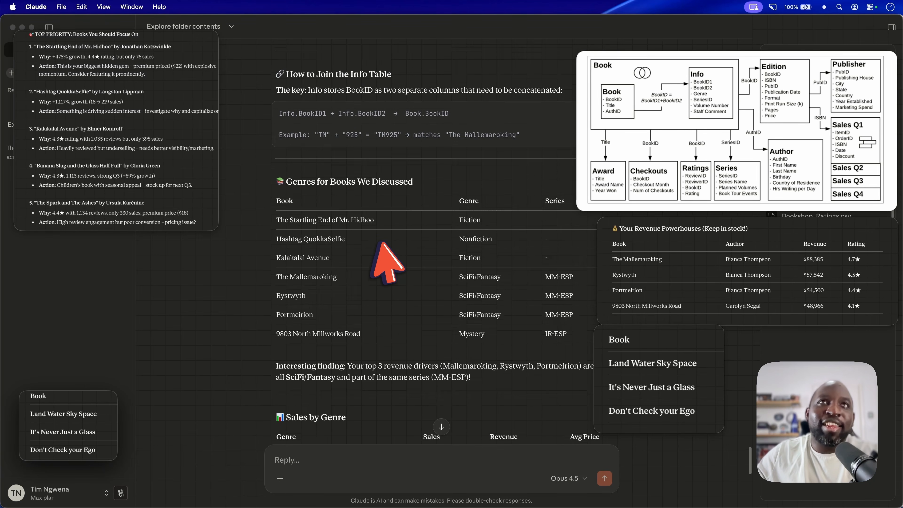
scroll(383, 246, up, 5)
scroll(383, 246, down, 15)
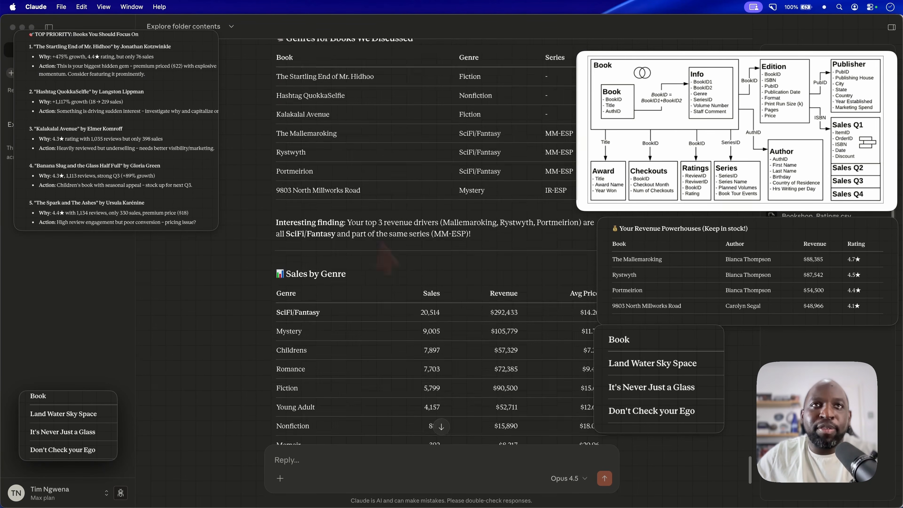
scroll(380, 245, up, 15)
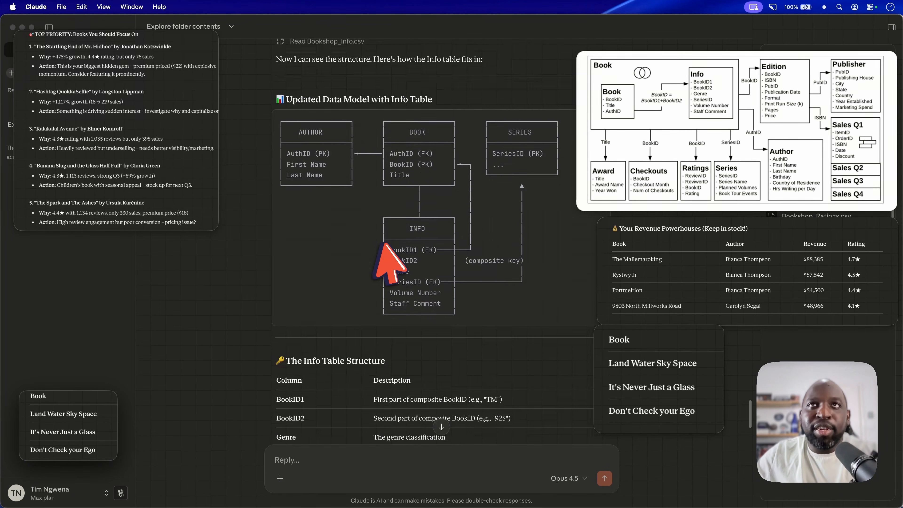
scroll(384, 245, up, 6)
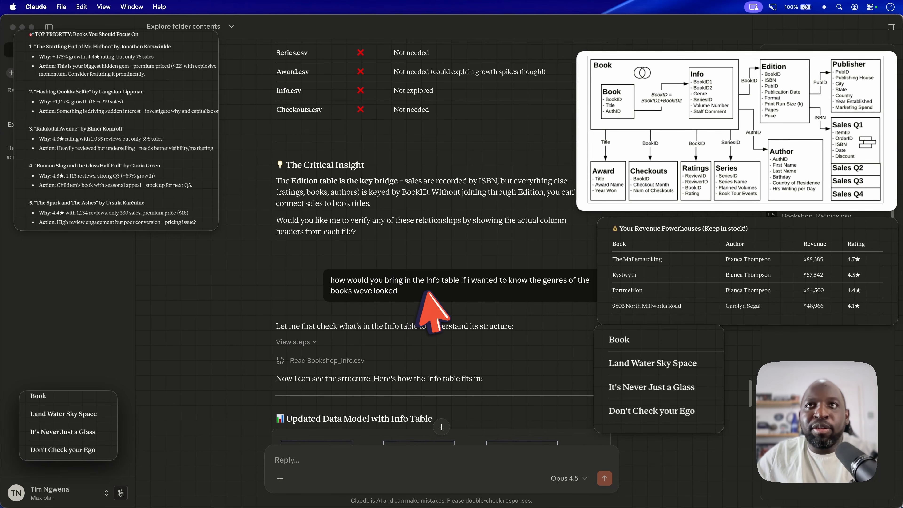
Step: Take the pinned Book column screenshot off the screen and remove it from the reply's attachments
drag(651, 413, 601, 366)
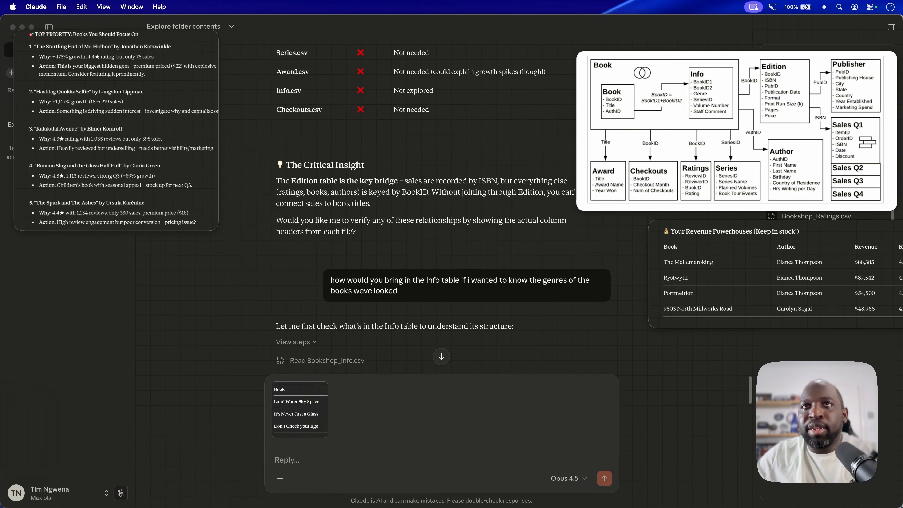
click(276, 386)
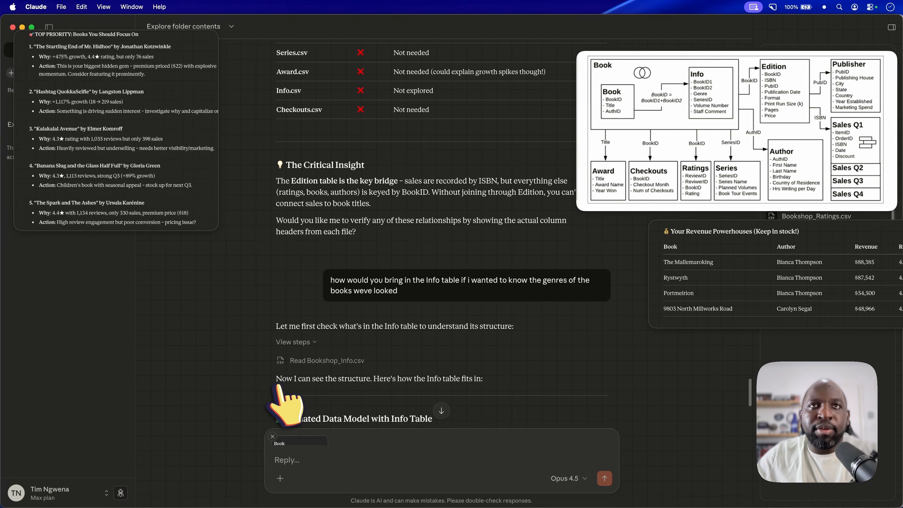
Step: Resend the Info table question, reworded to ask for the genres of "all the books we've looked at in this conversation"
drag(439, 290, 324, 276)
key(super+c)
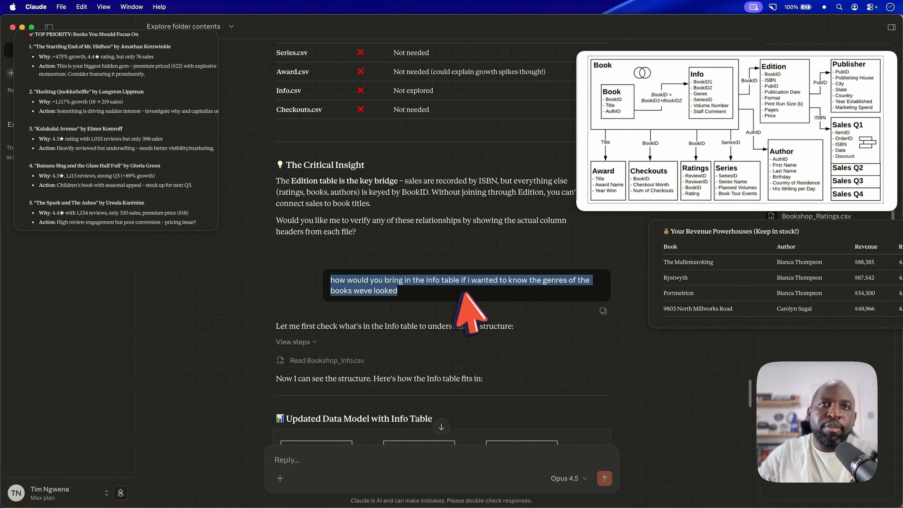
click(318, 477)
key(super+v)
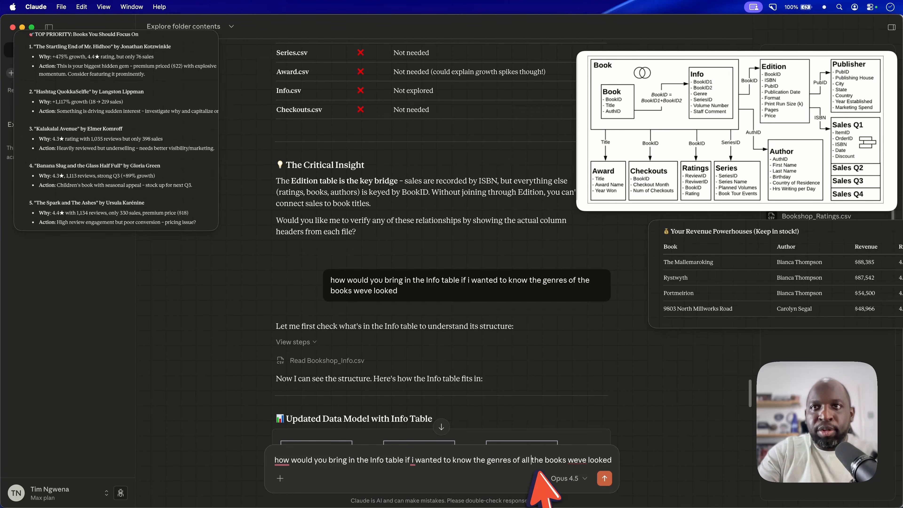
click(578, 461)
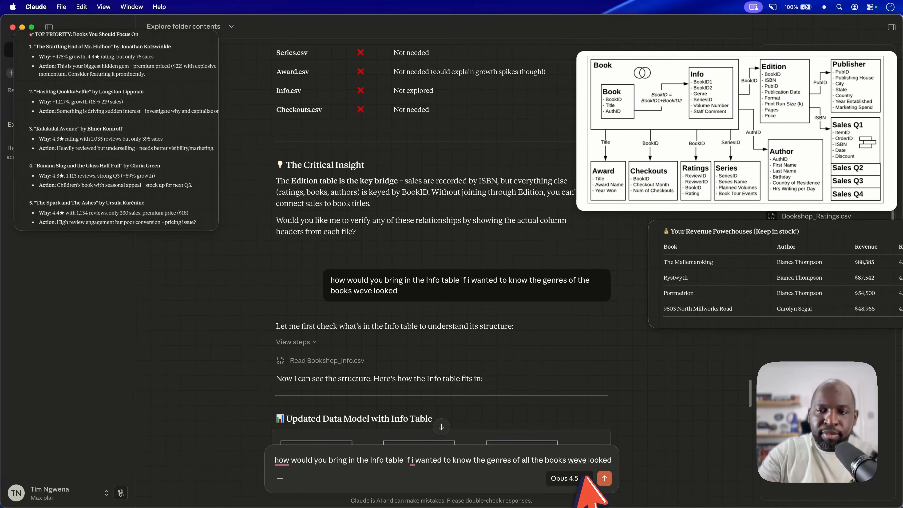
text(')
click(300, 462)
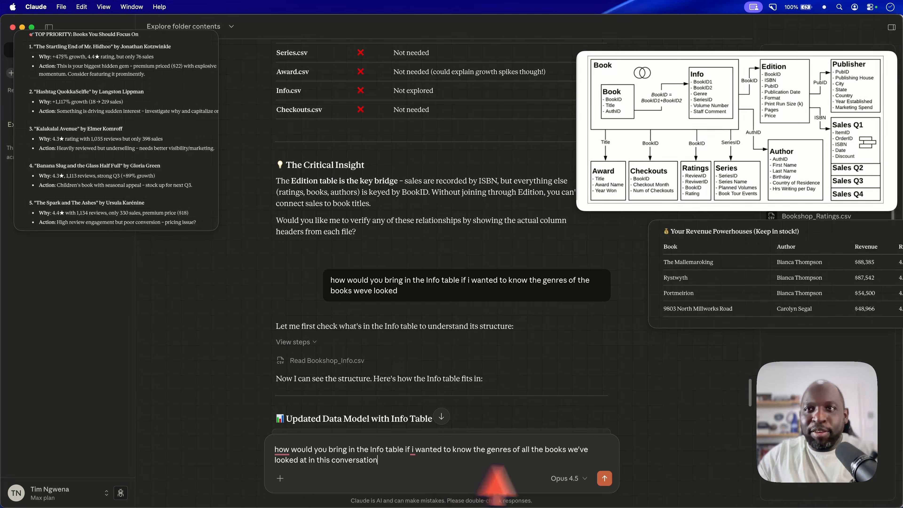
click(605, 478)
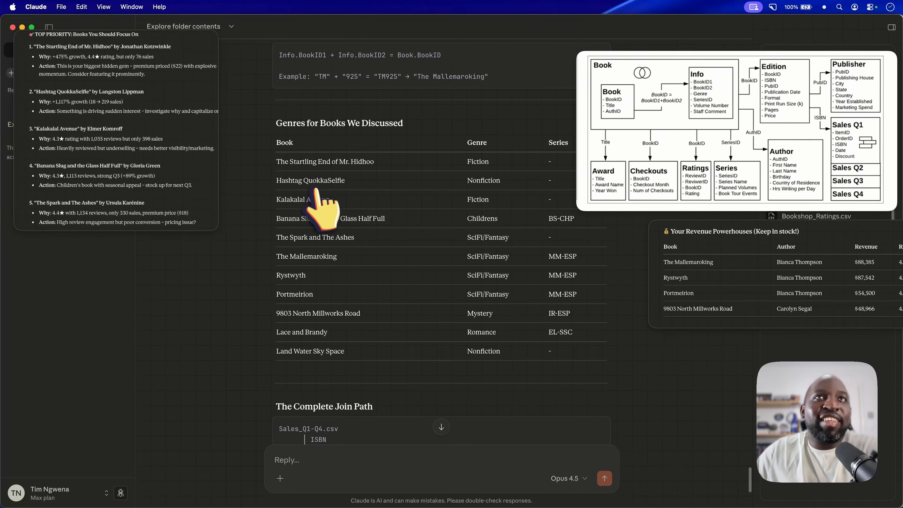
Step: Check the new genres table for the five top-priority books and four revenue powerhouses, highlighting each group, down to the last listed book
drag(277, 161, 363, 237)
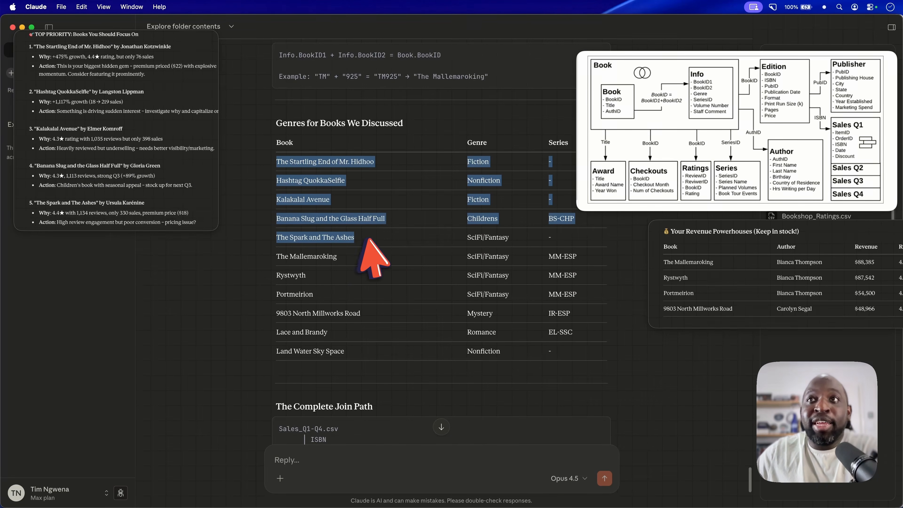
drag(277, 255, 386, 318)
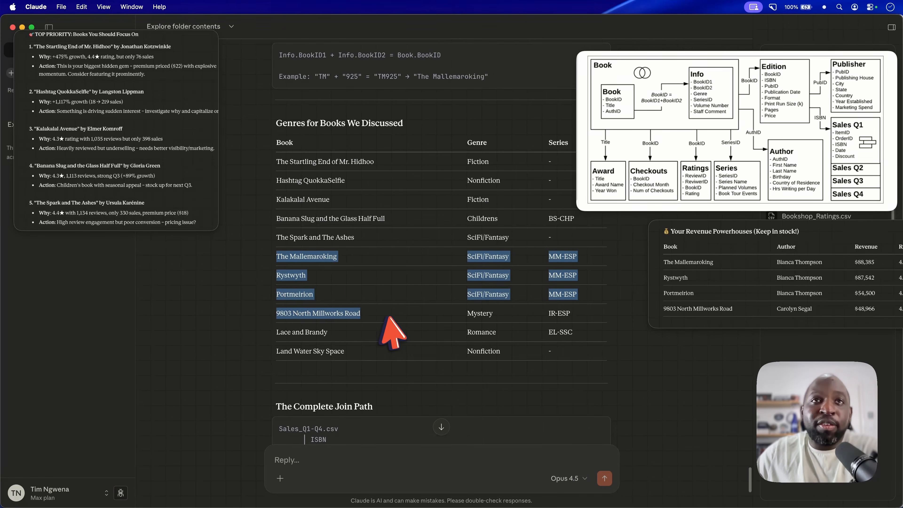
scroll(350, 285, down, 3)
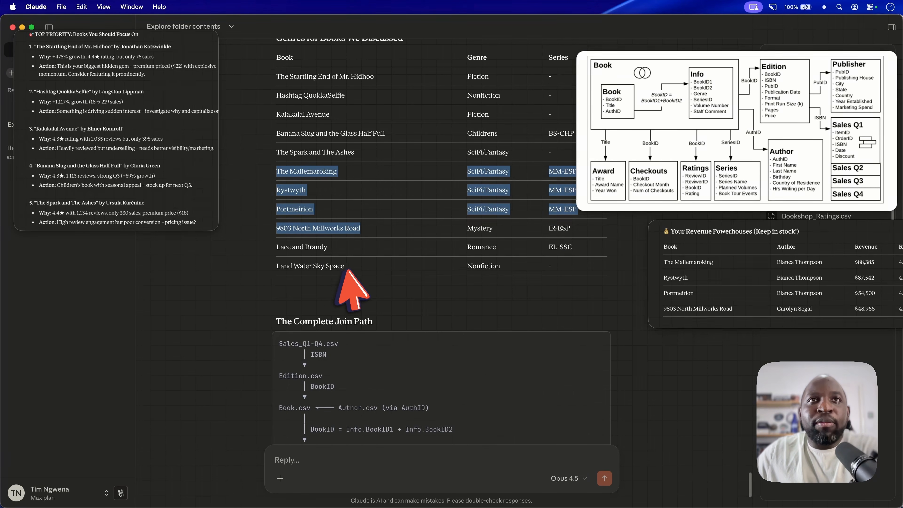
Step: Capture "The Actual 'Conversion' Issue" section with its full table and pin it below the revenue powerhouses screenshot
scroll(350, 288, down, 10)
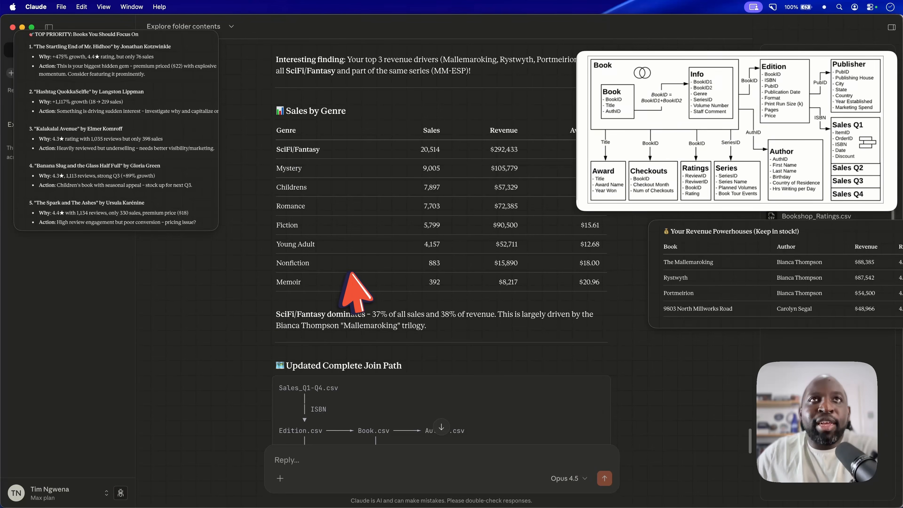
scroll(350, 275, up, 15)
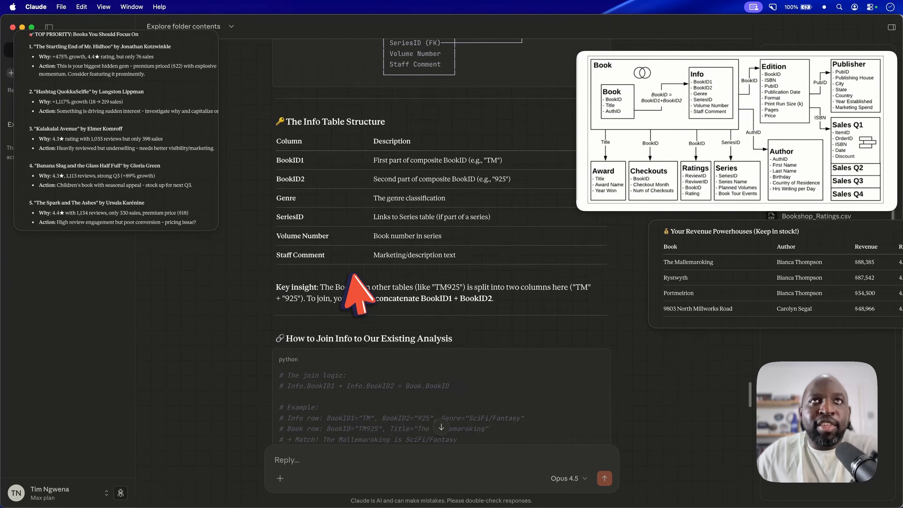
scroll(350, 276, up, 15)
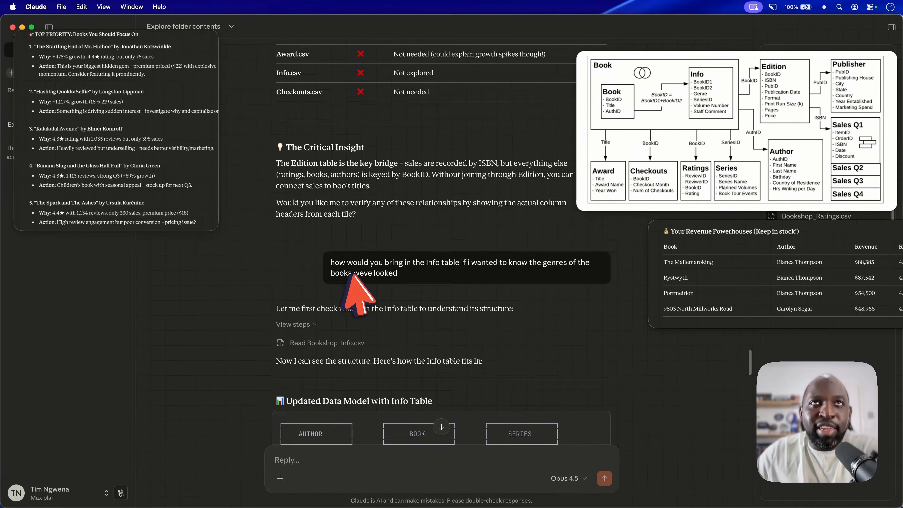
scroll(350, 275, up, 15)
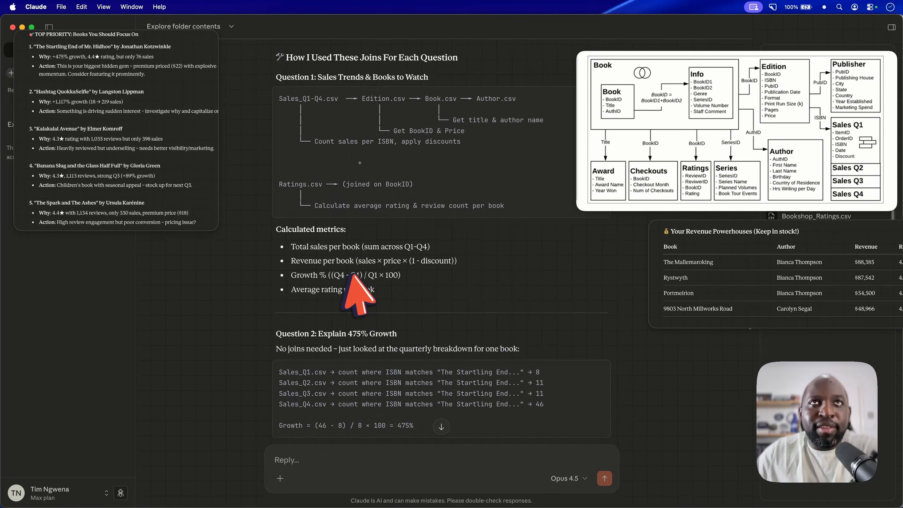
scroll(359, 296, up, 15)
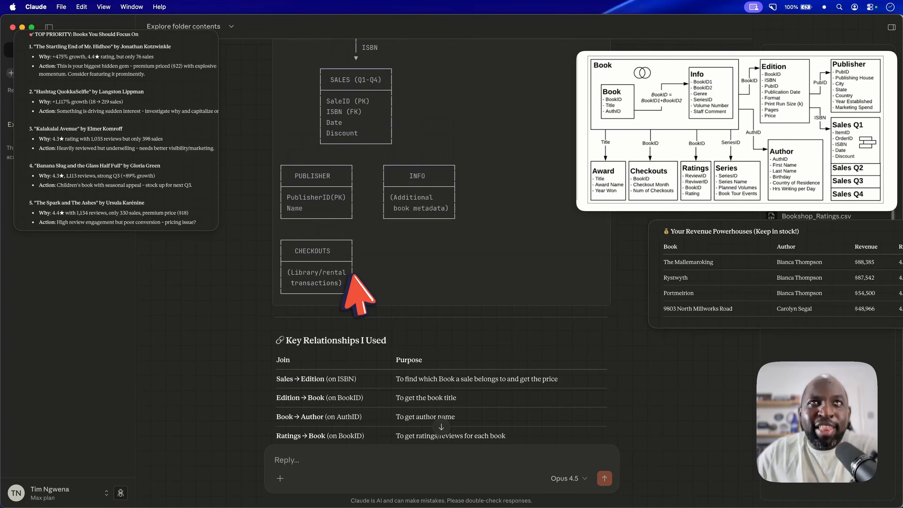
scroll(358, 295, up, 15)
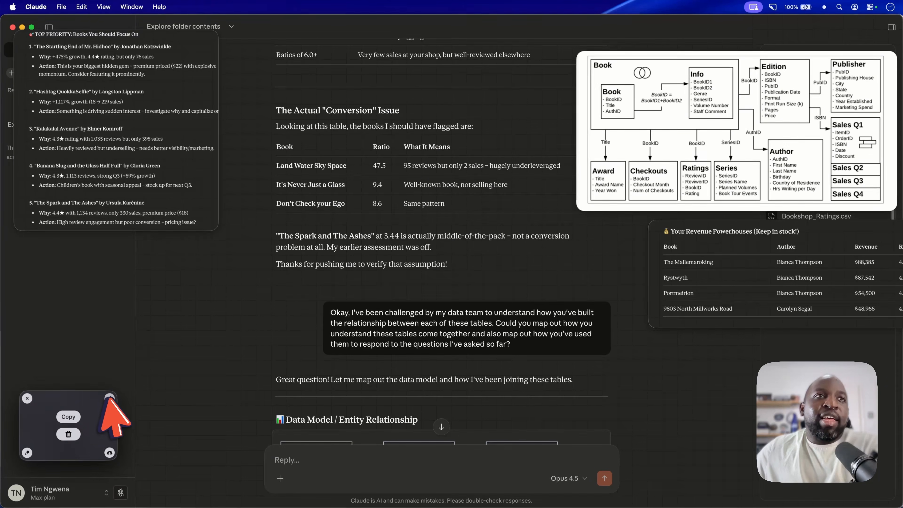
drag(111, 405, 738, 414)
scroll(534, 370, down, 20)
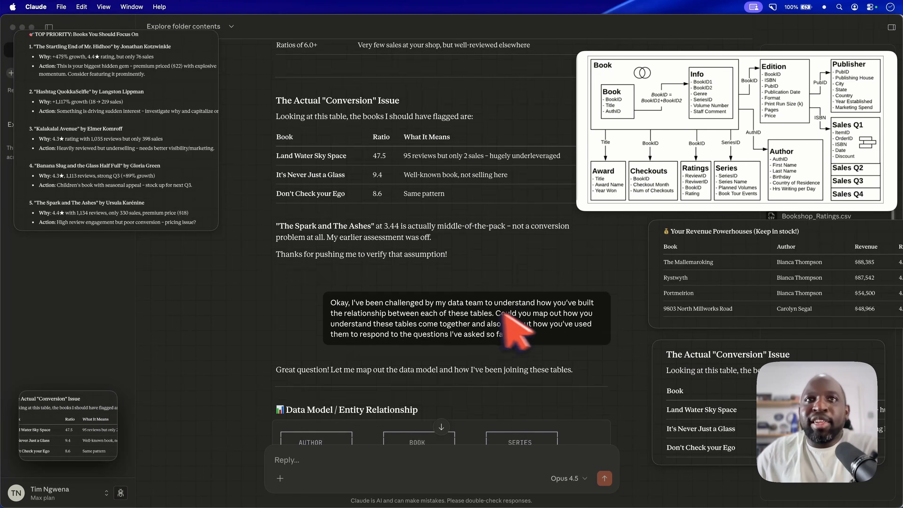
Step: Compare the earlier and recapped "Genres for Books We Discussed" tables with the pinned priority, revenue and conversion findings, down to The Complete Join Path
scroll(338, 338, up, 10)
scroll(375, 306, down, 10)
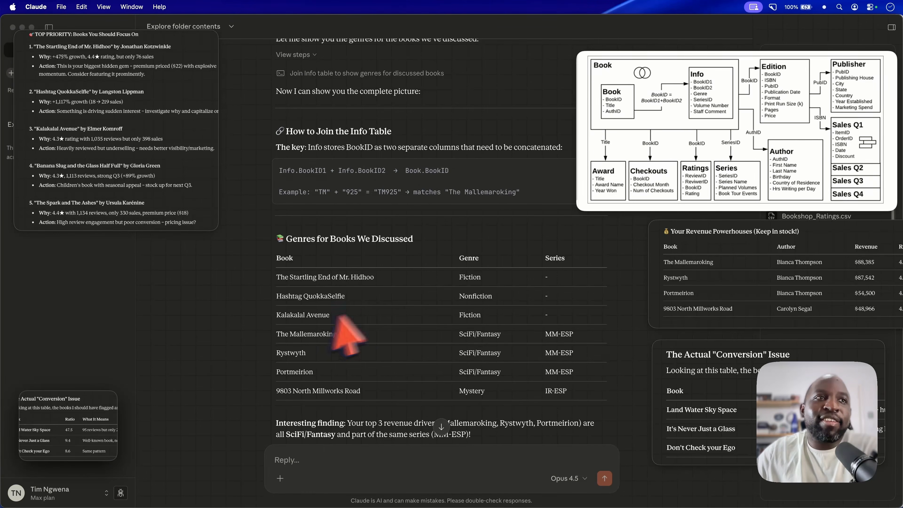
scroll(367, 334, down, 20)
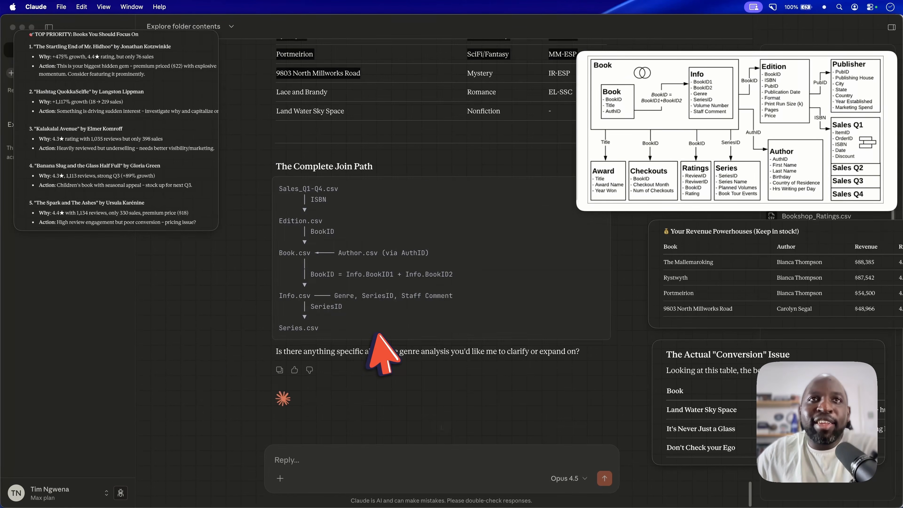
scroll(377, 331, up, 6)
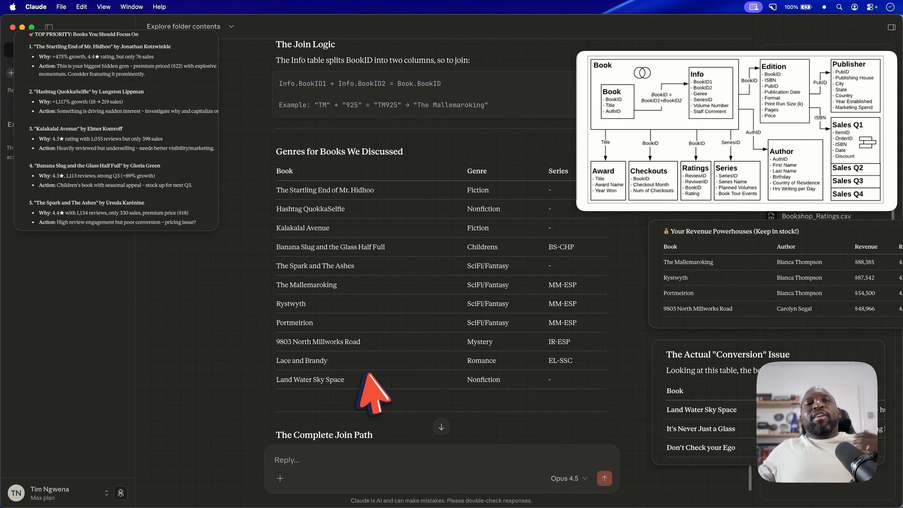
click(441, 426)
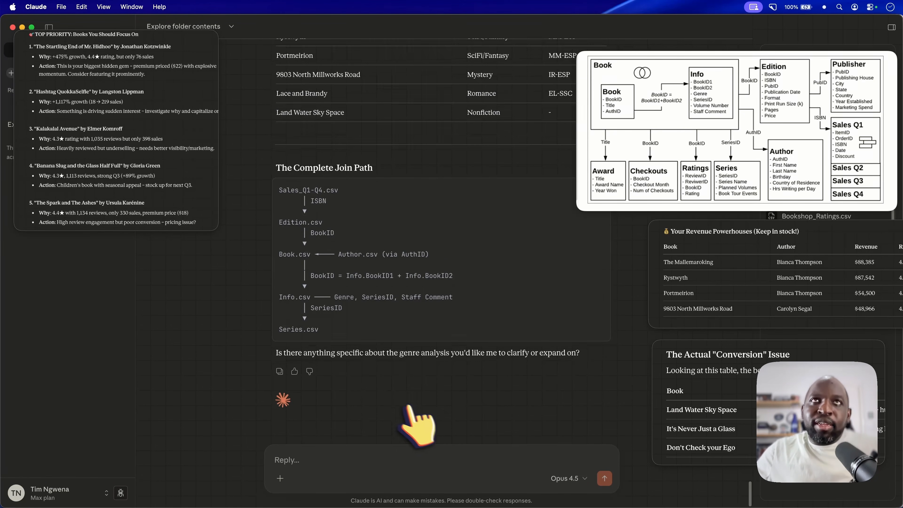
scroll(409, 402, up, 5)
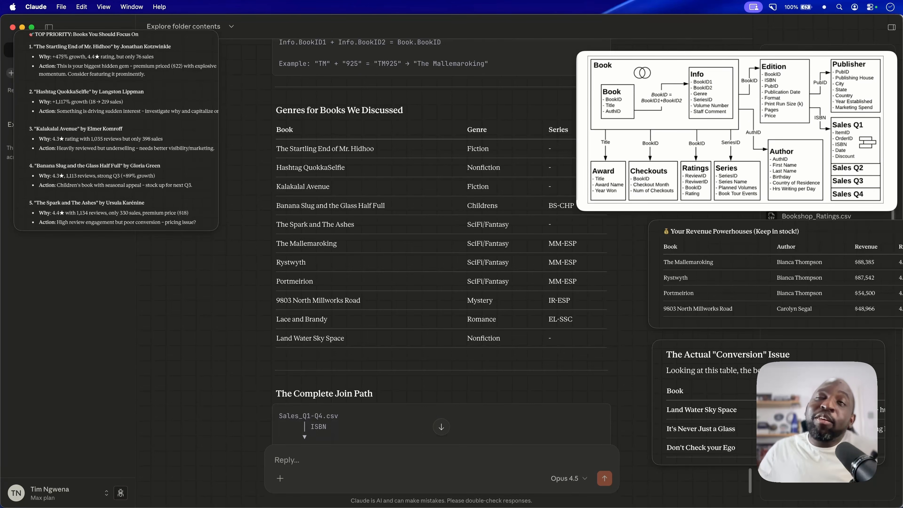
scroll(372, 270, up, 2)
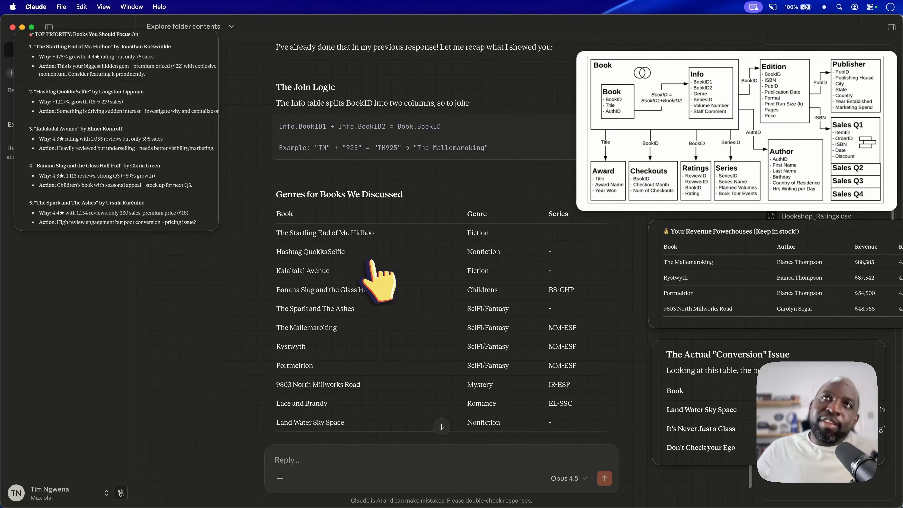
scroll(371, 263, down, 2)
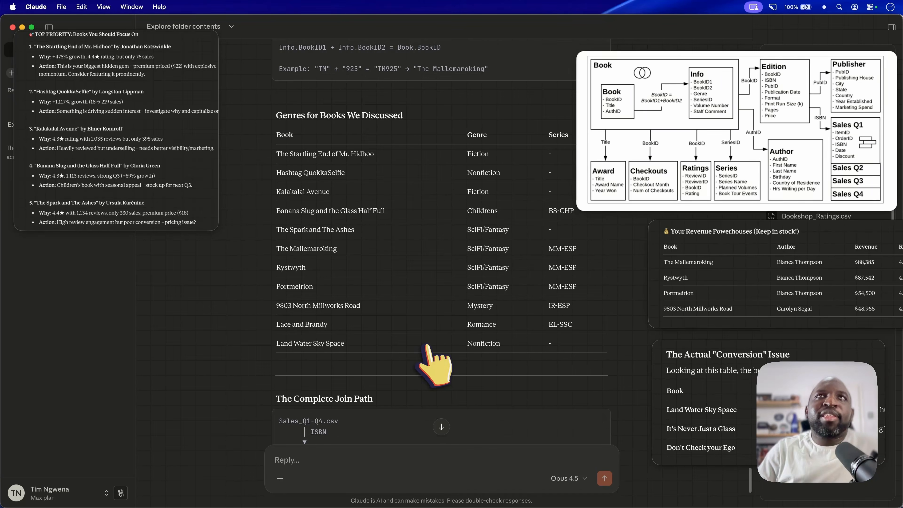
scroll(432, 344, down, 3)
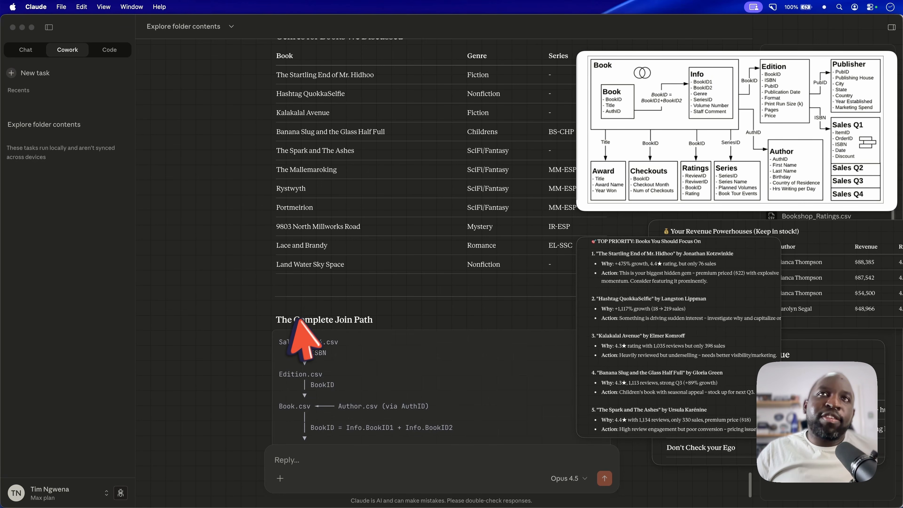
Step: Review the earlier joins per question, the table usage list and the updated data model with the Info table against the pinned diagram
scroll(380, 238, up, 4)
scroll(385, 257, up, 15)
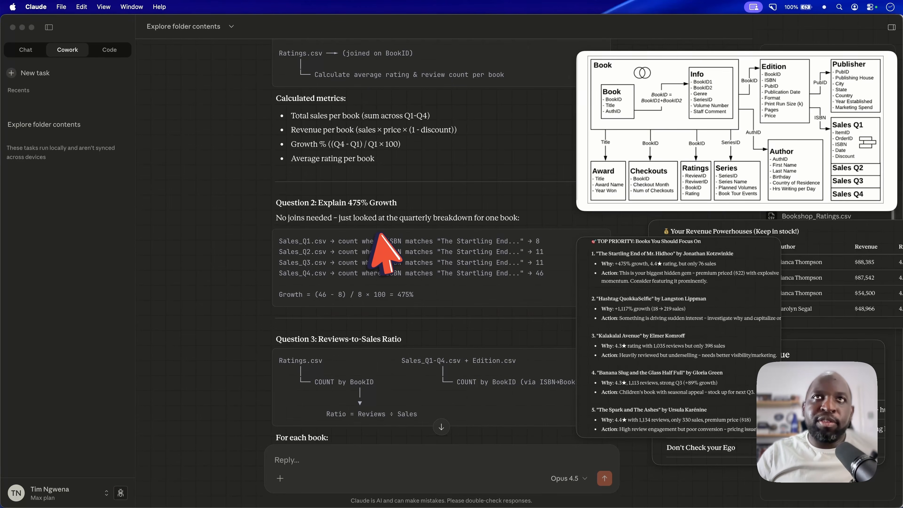
scroll(409, 264, down, 14)
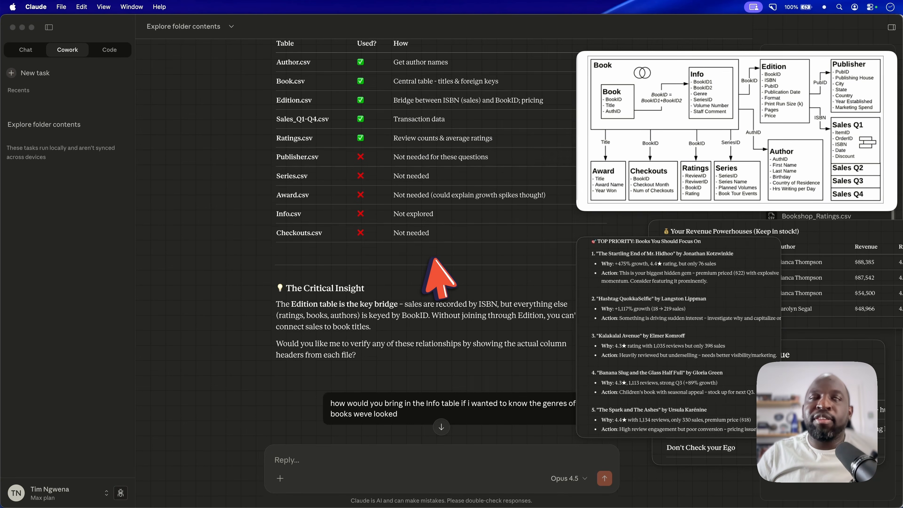
scroll(427, 260, down, 4)
scroll(434, 258, down, 9)
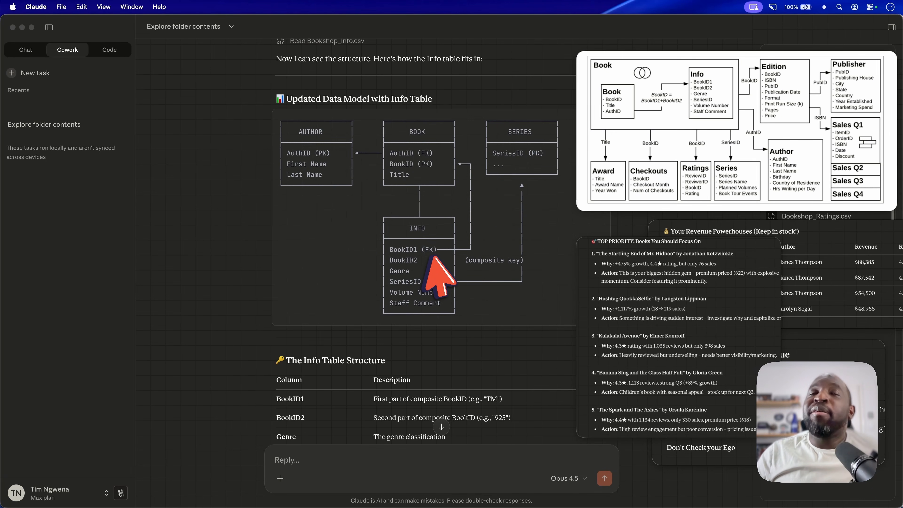
scroll(435, 256, down, 7)
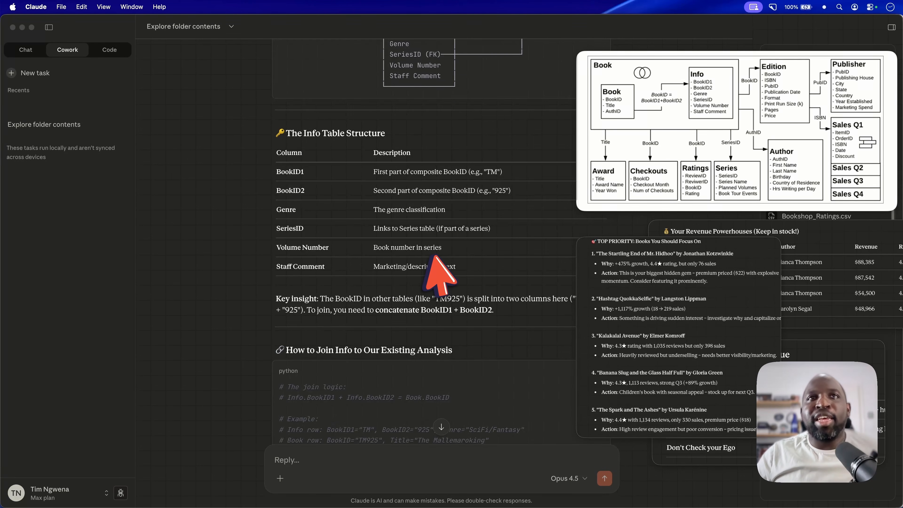
scroll(436, 256, down, 12)
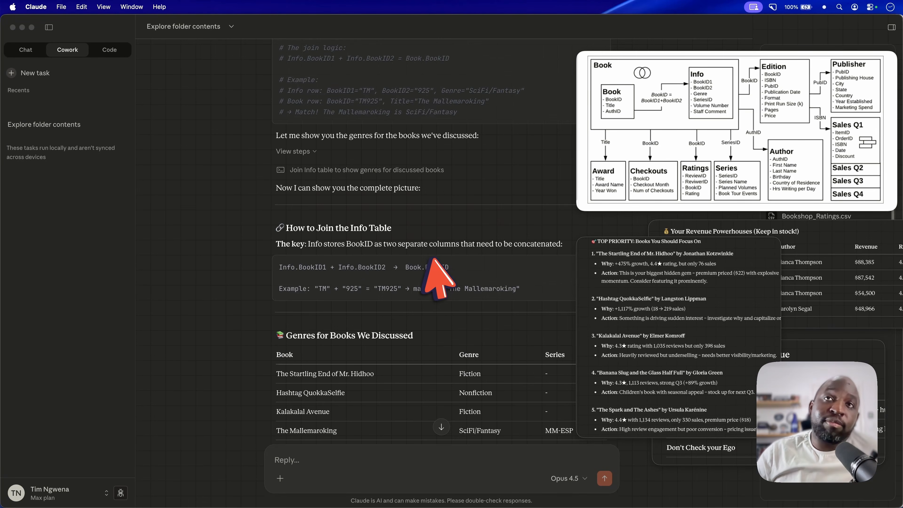
scroll(441, 274, down, 10)
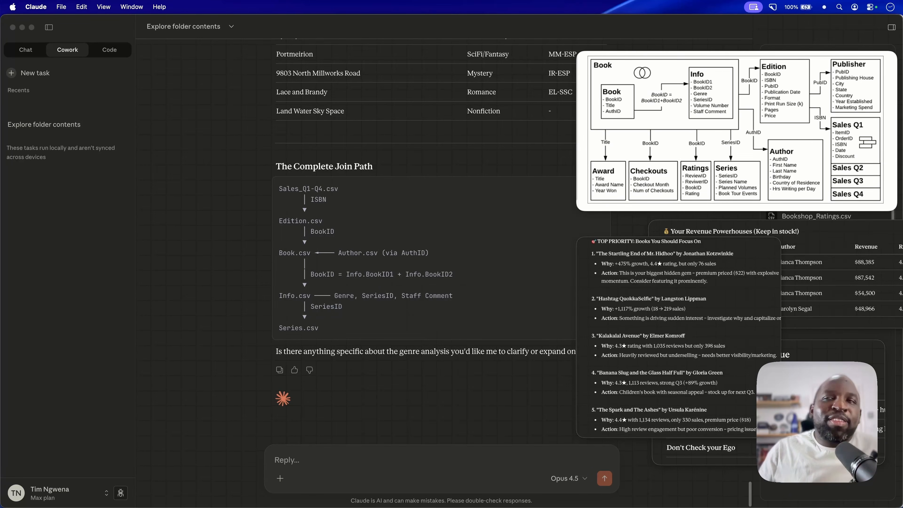
Step: Remove the pinned top-priority, revenue powerhouses, conversion issue and Tableau diagram screenshots from the screen
mouse_move(582, 244)
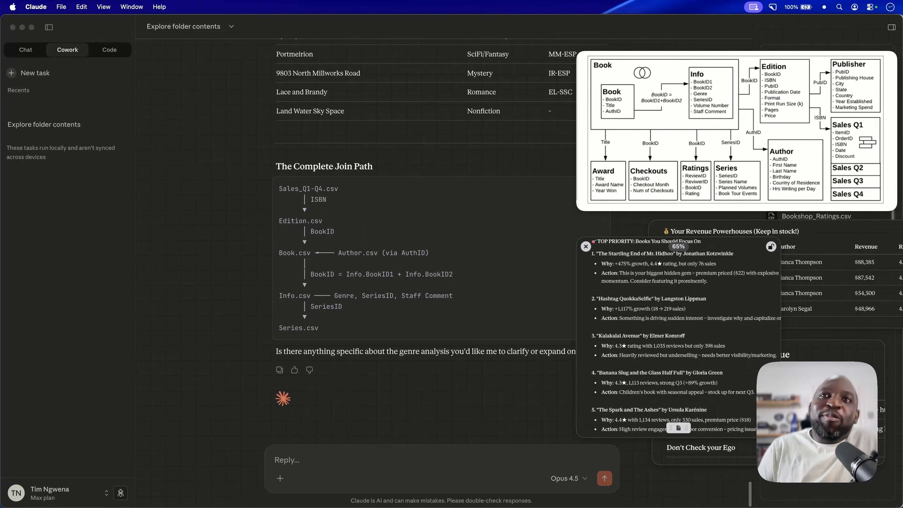
click(586, 246)
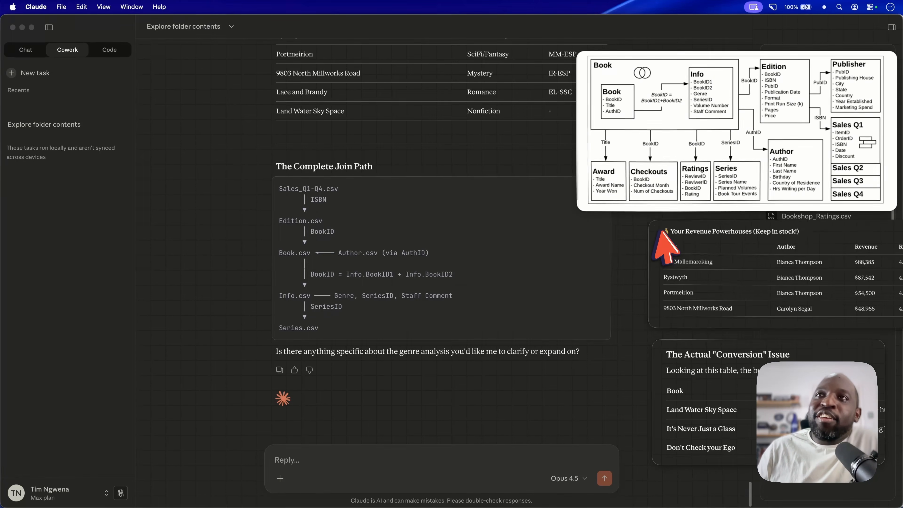
click(660, 348)
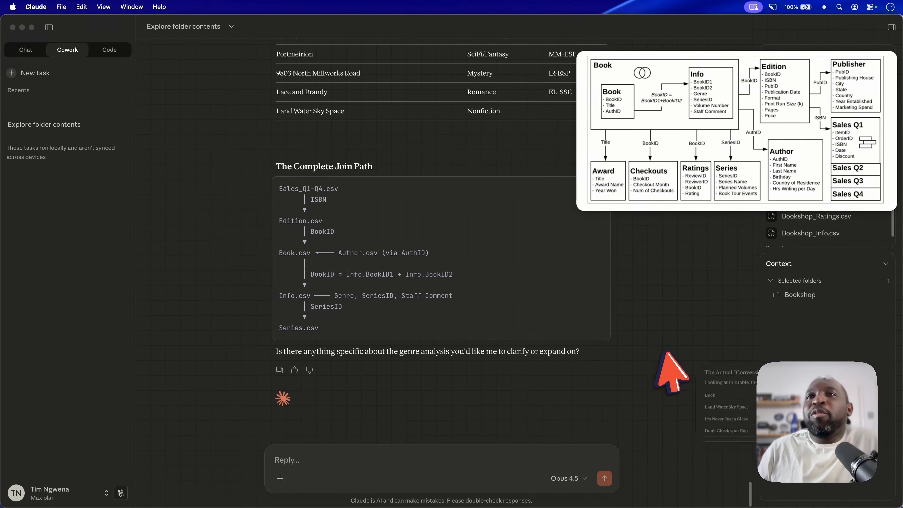
click(581, 59)
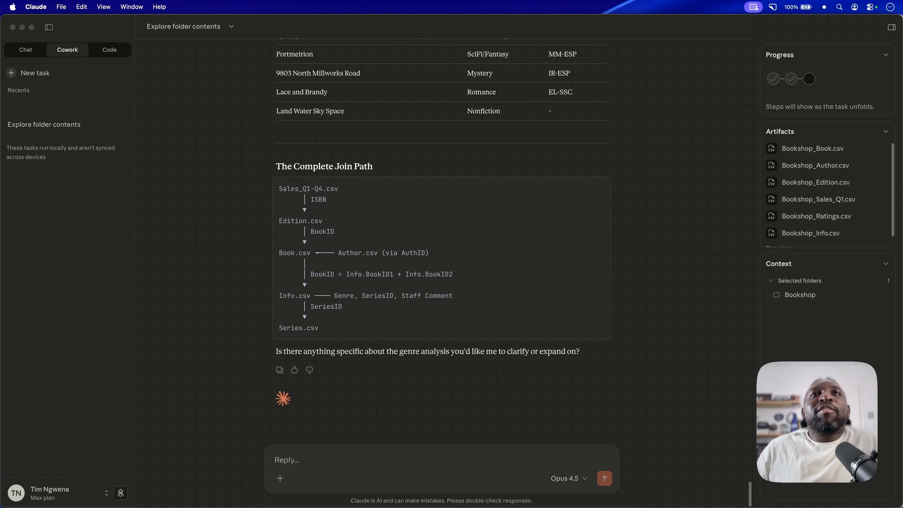
Step: Look back over the conversation's Info table join, genres and key relationships sections, ending at the recapped Join Logic
scroll(690, 270, up, 15)
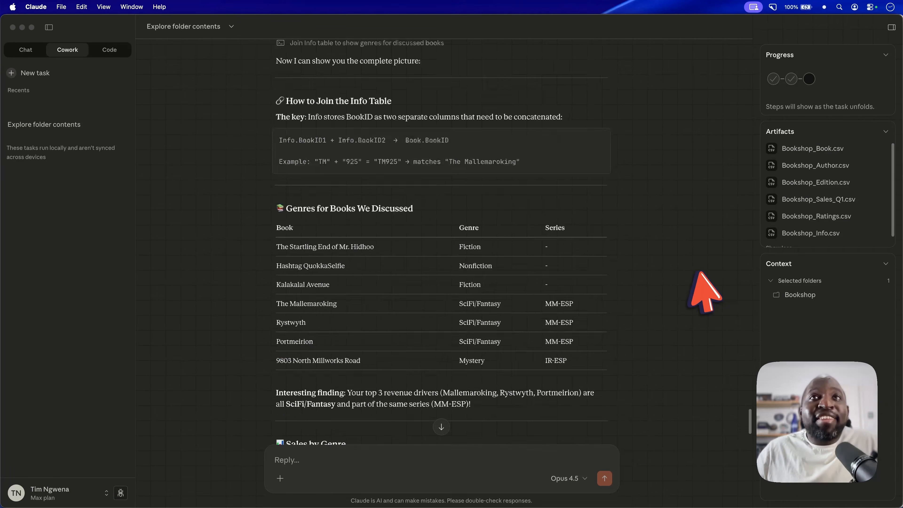
scroll(694, 263, down, 10)
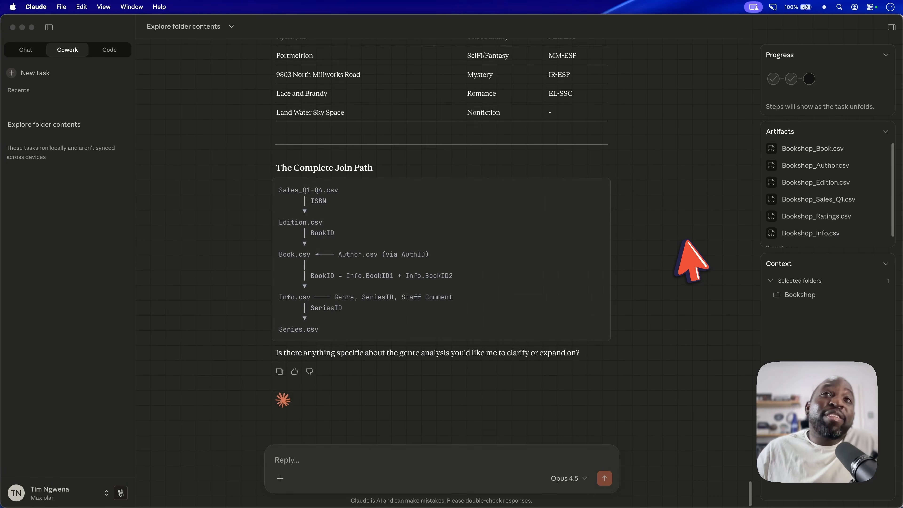
scroll(688, 263, up, 15)
scroll(686, 242, up, 15)
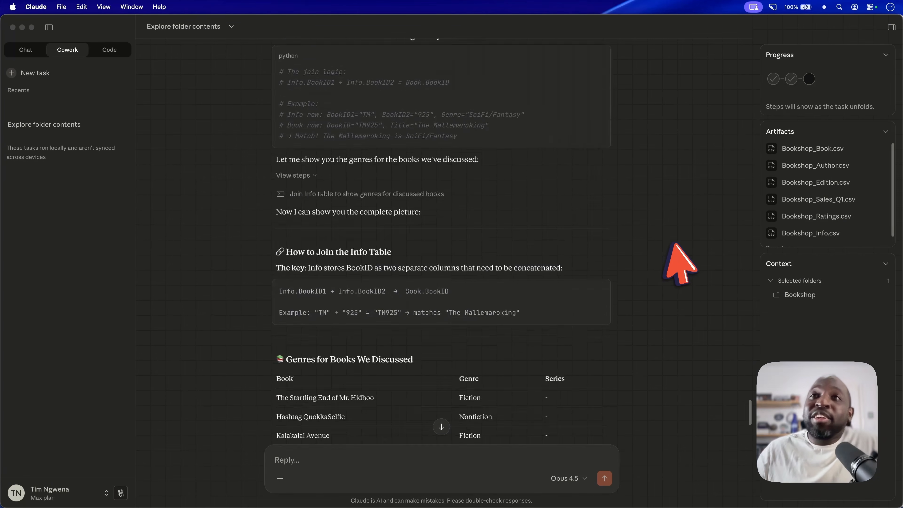
scroll(679, 263, down, 15)
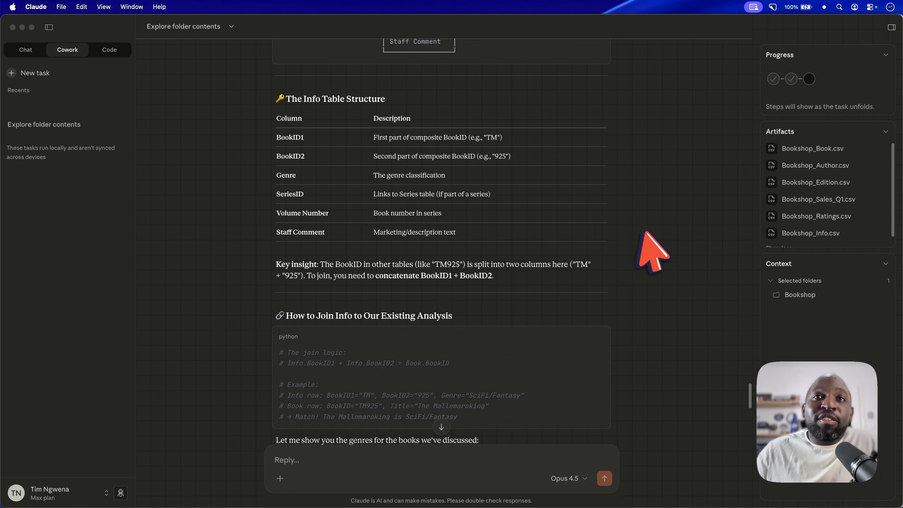
scroll(647, 235, up, 10)
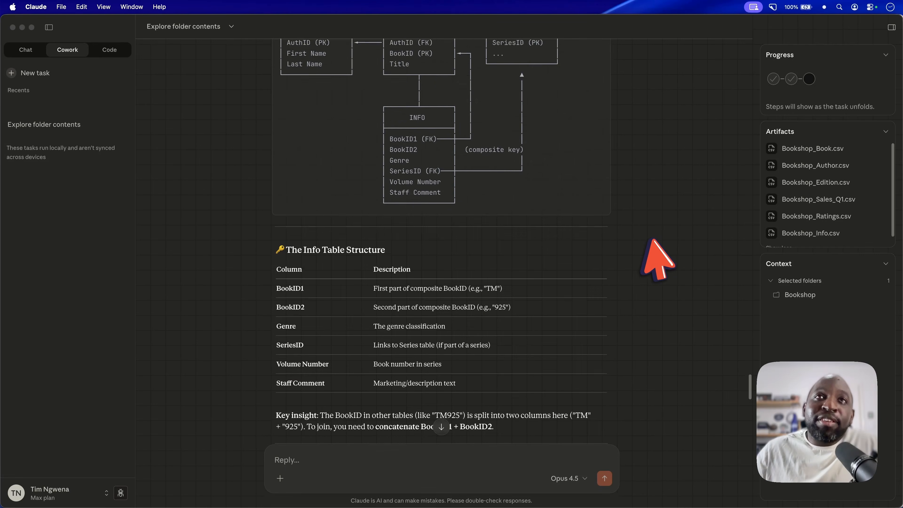
scroll(640, 241, up, 5)
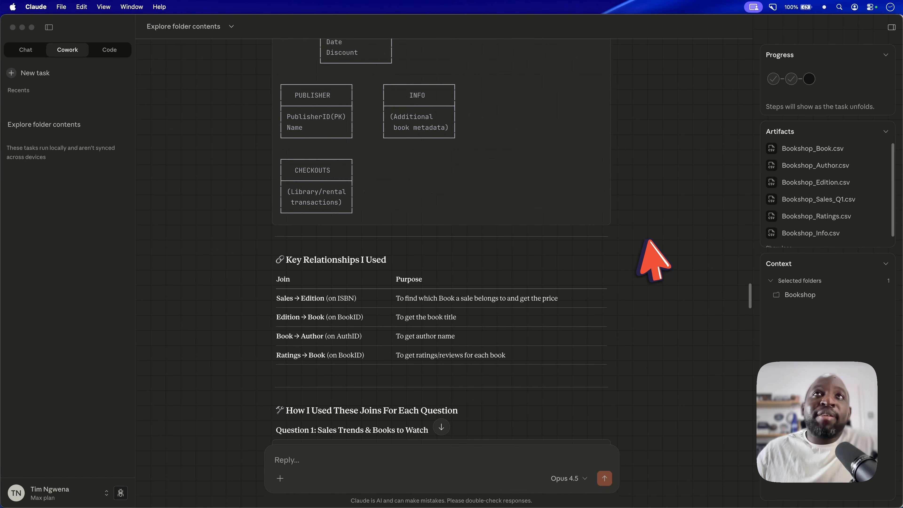
scroll(640, 240, down, 15)
scroll(650, 257, down, 15)
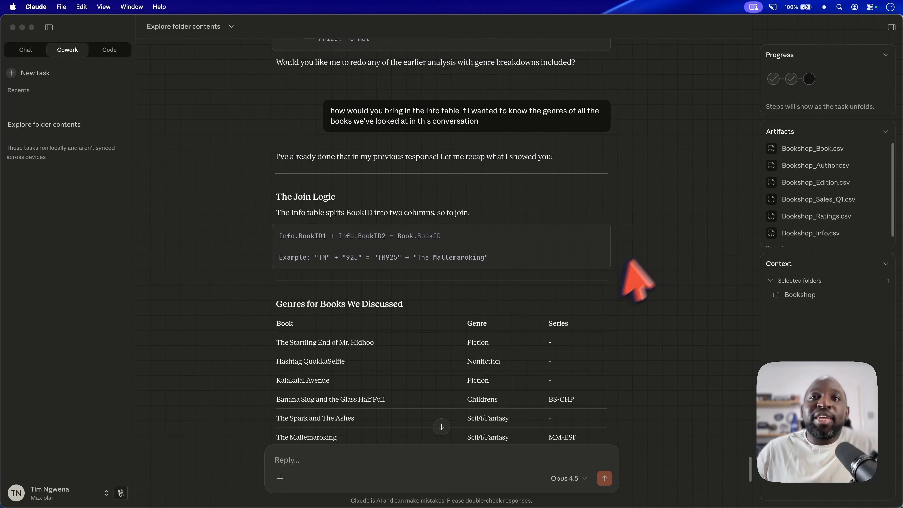
Step: Ask for a deck on all of this analysis, including charts and captions to explain the trends
click(317, 459)
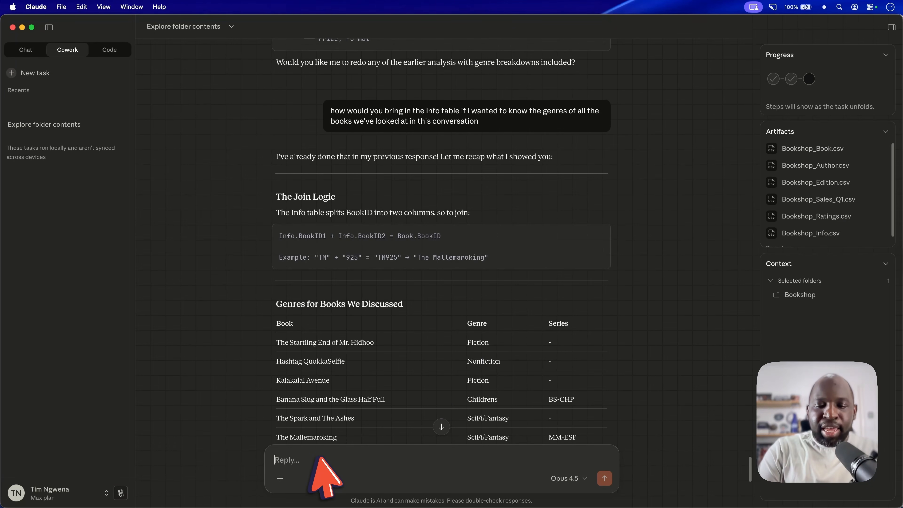
text(can you d)
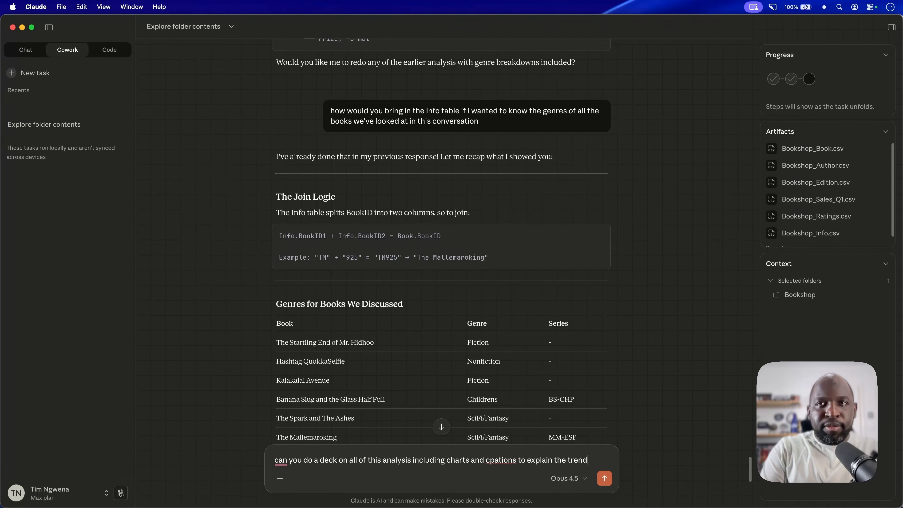
key(Return)
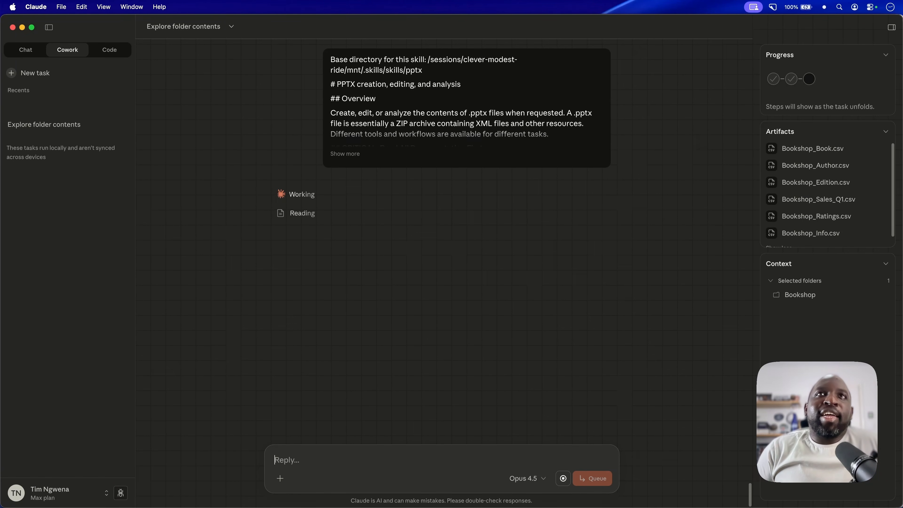
Step: Expand the full PPTX skill instructions below the deck request and look over their opening sections
scroll(393, 302, up, 4)
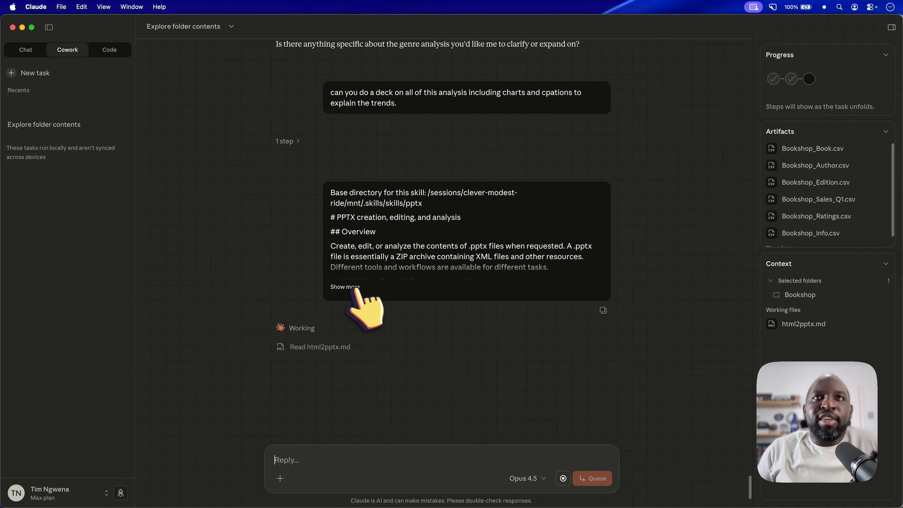
click(356, 289)
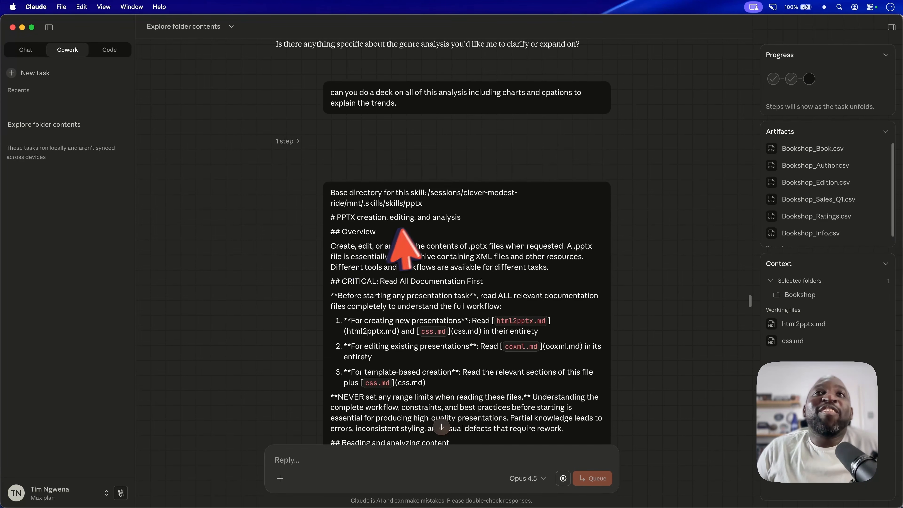
scroll(396, 223, down, 5)
scroll(397, 224, up, 10)
scroll(397, 224, down, 6)
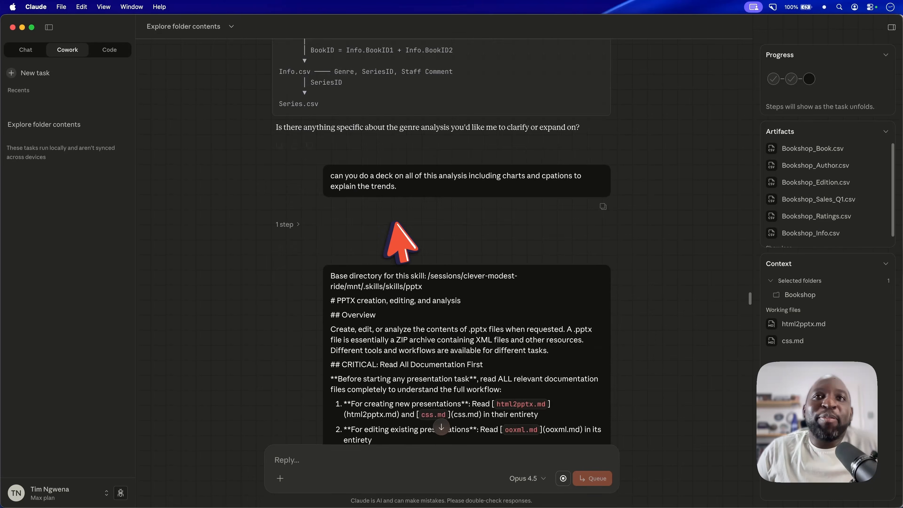
Step: Expand the step run after the deck request and read the skill instructions, highlighting the "NEVER set any range limits" paragraph
scroll(394, 227, up, 3)
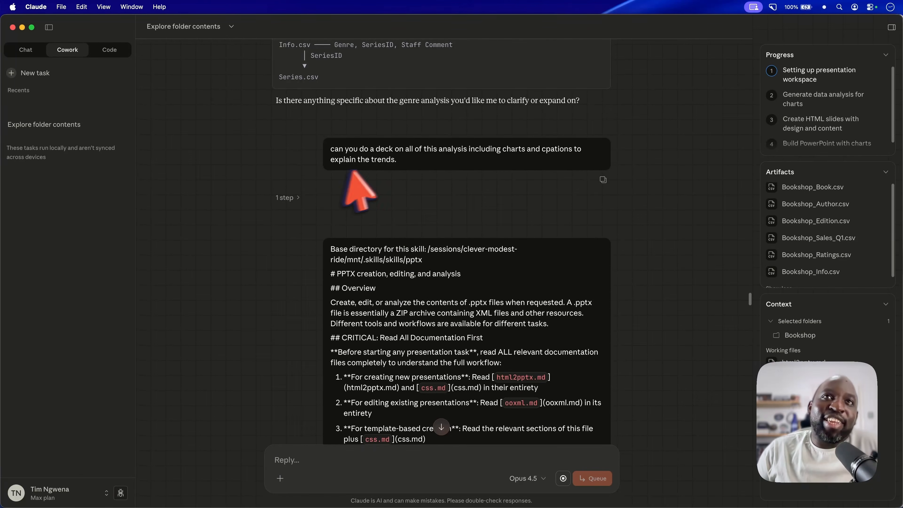
click(297, 193)
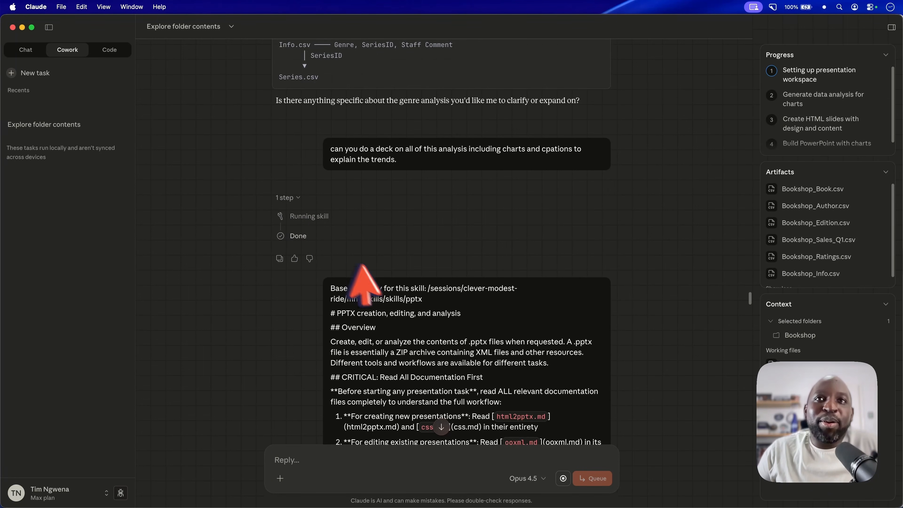
scroll(391, 271, down, 6)
scroll(391, 255, down, 2)
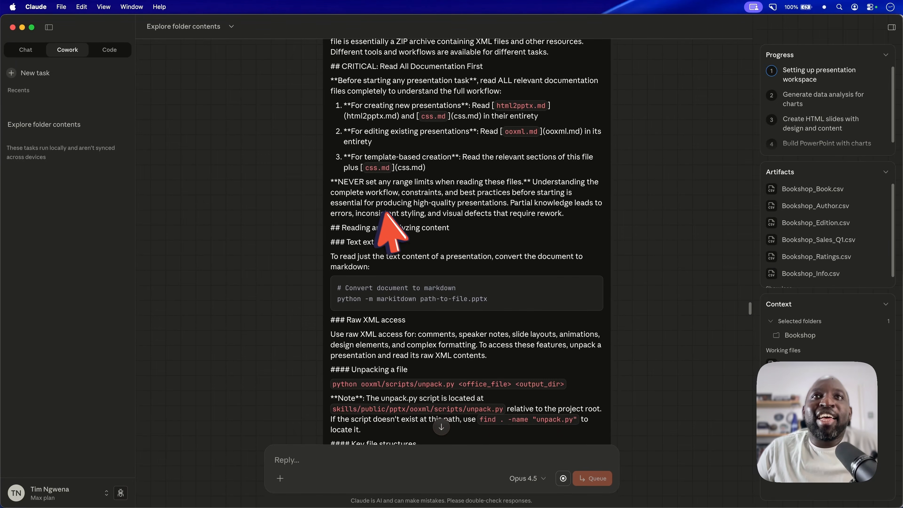
drag(338, 182, 416, 229)
scroll(427, 235, down, 3)
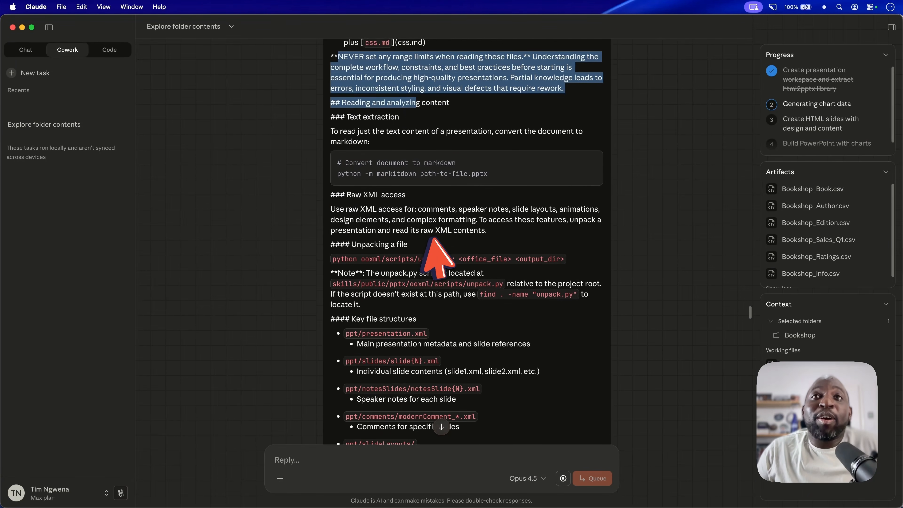
Step: Read the rest of the PPTX skill instructions, from raw XML access through the creation, editing and template workflows to the dependencies
scroll(432, 239, down, 3)
scroll(433, 240, down, 4)
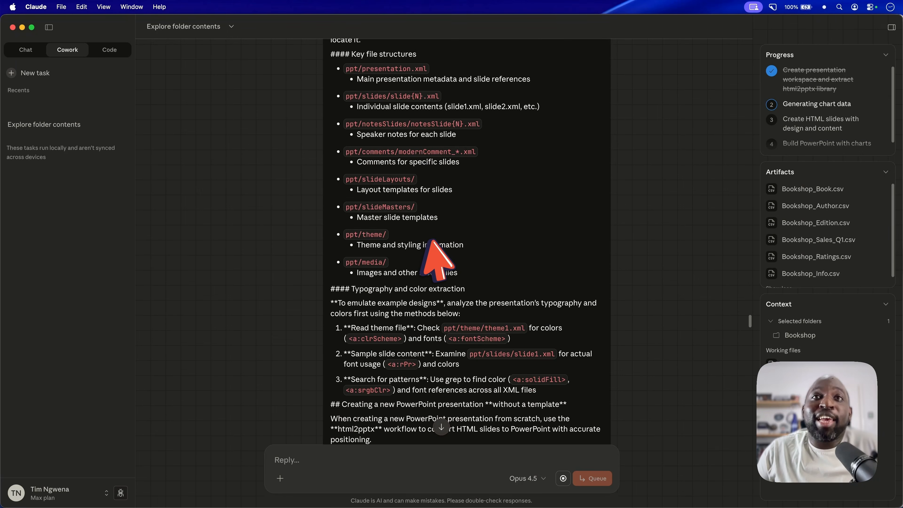
scroll(432, 240, down, 12)
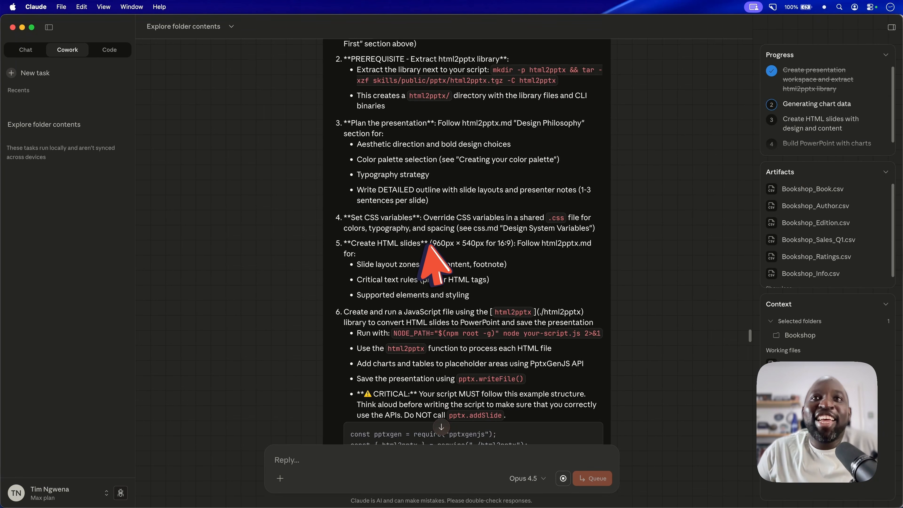
scroll(432, 248, down, 5)
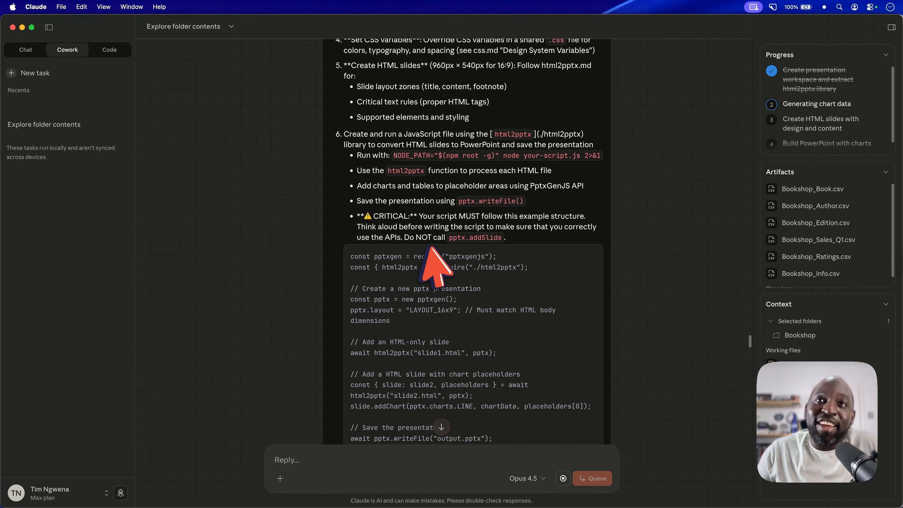
scroll(431, 248, down, 11)
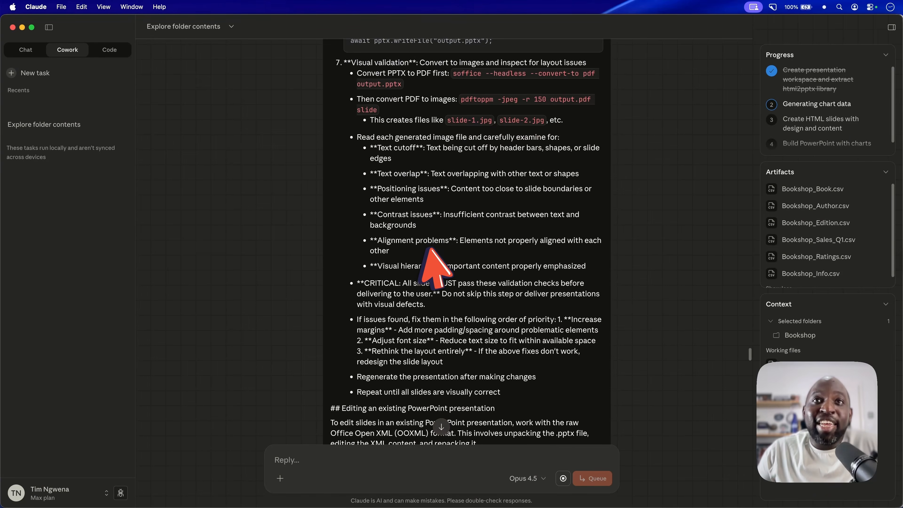
scroll(431, 249, down, 6)
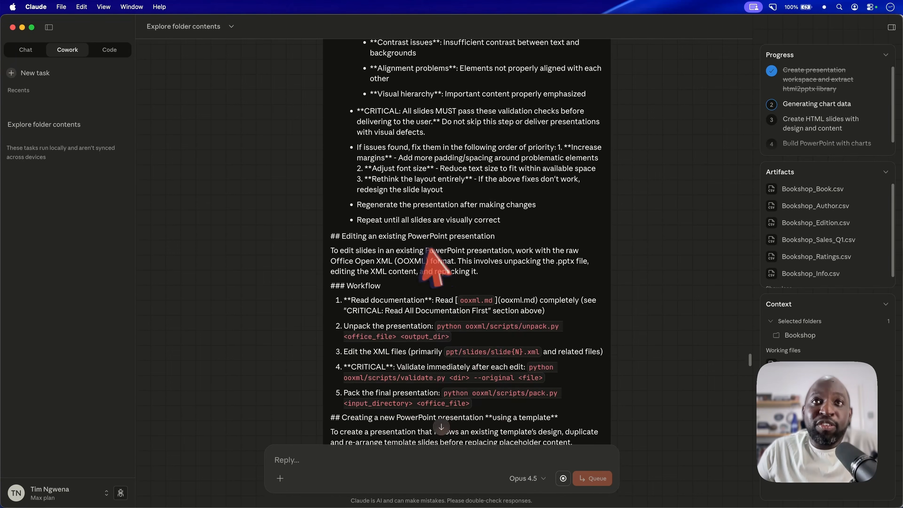
scroll(430, 250, down, 7)
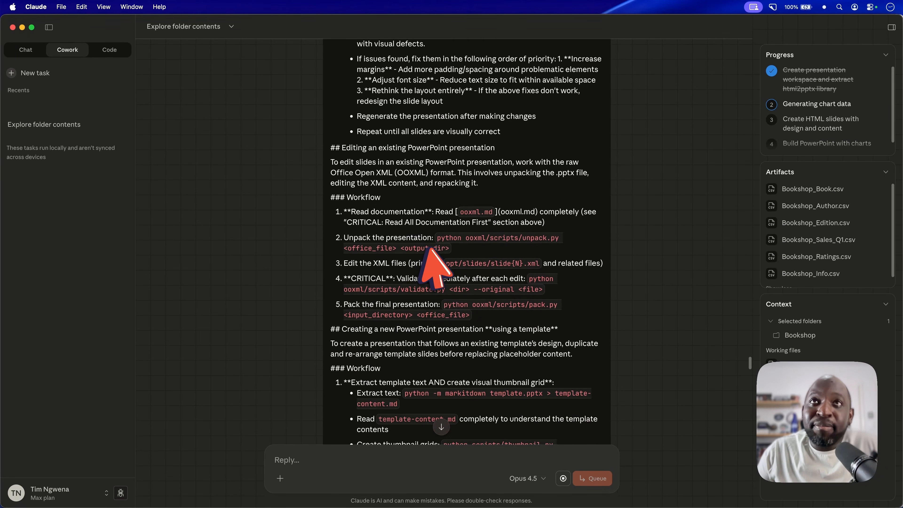
scroll(428, 250, down, 16)
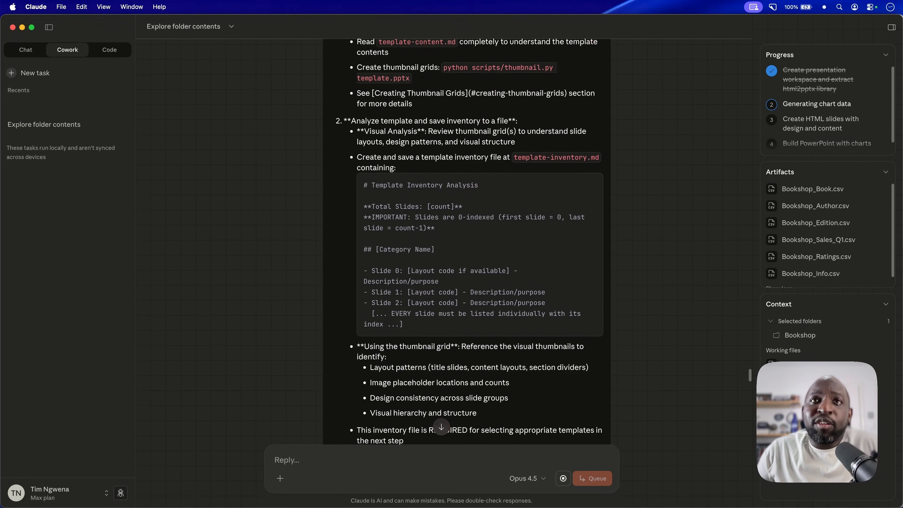
scroll(429, 250, down, 20)
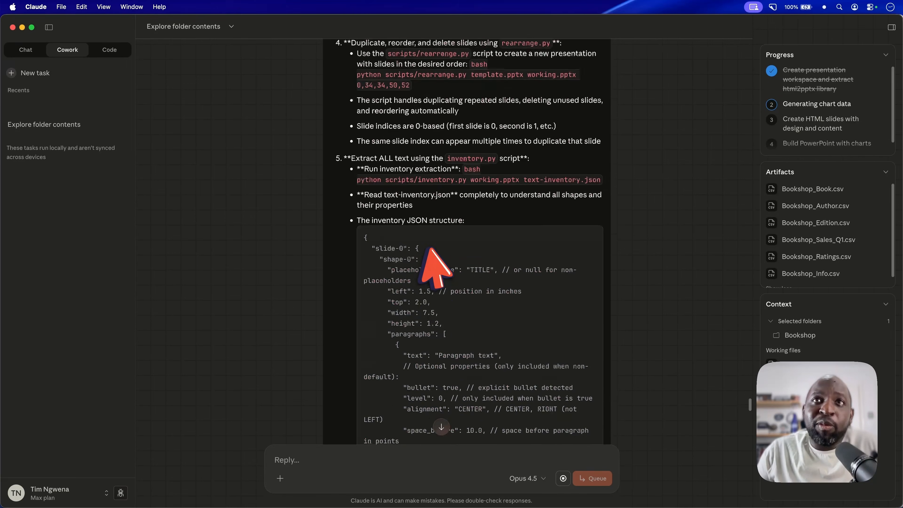
scroll(429, 249, down, 15)
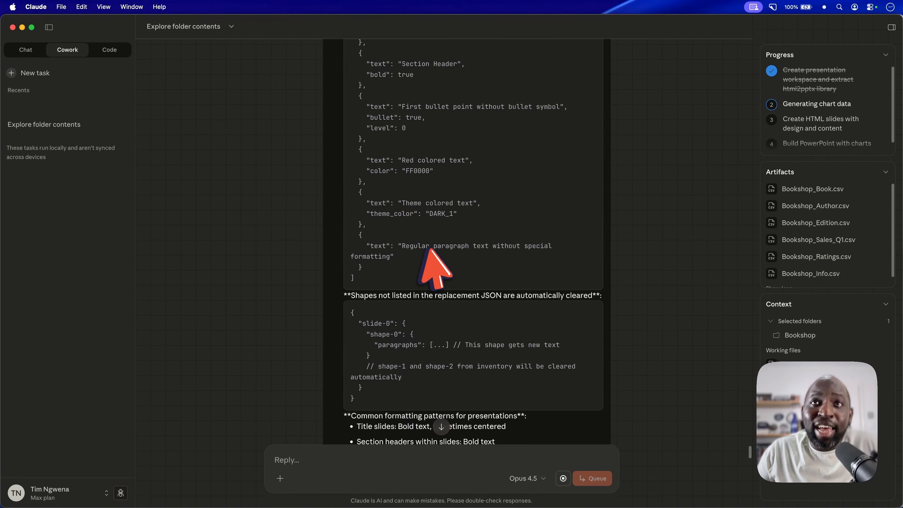
scroll(431, 249, down, 20)
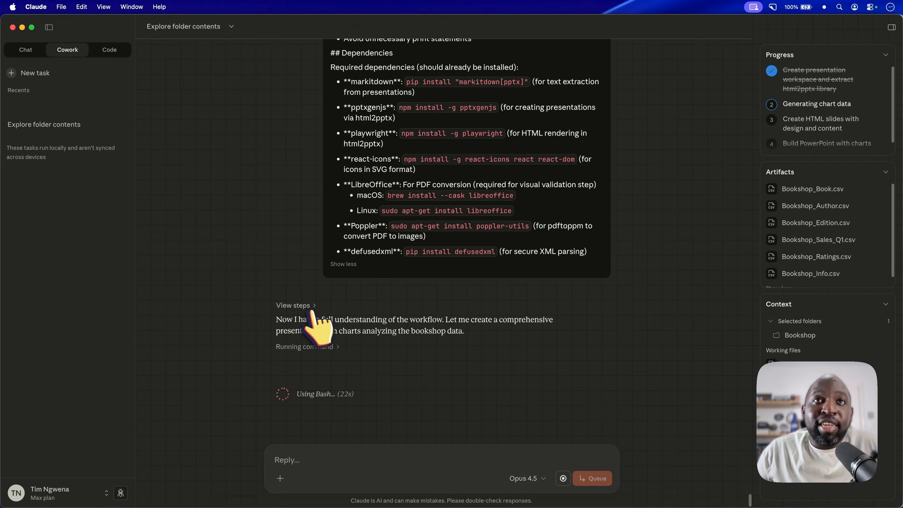
Step: Expand the three step runs below the skill instructions, including the one writing the slide files
click(313, 308)
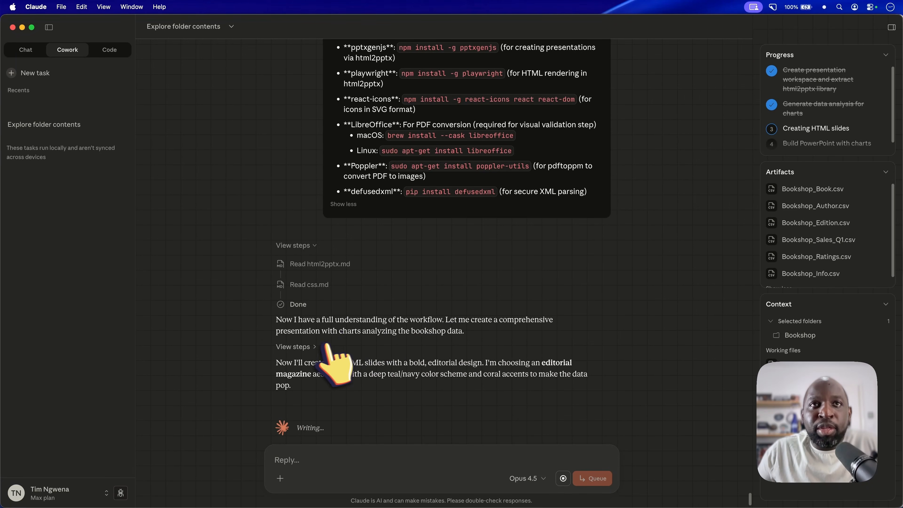
click(320, 346)
scroll(322, 352, down, 3)
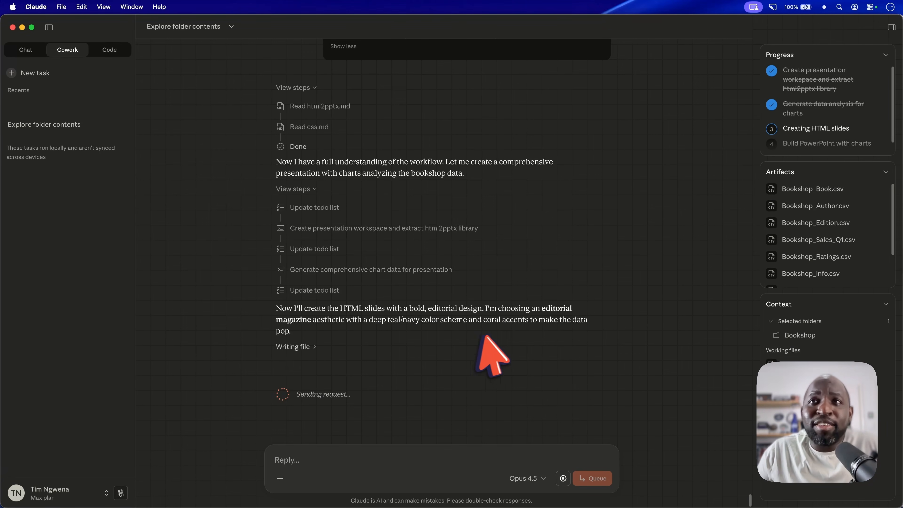
click(306, 347)
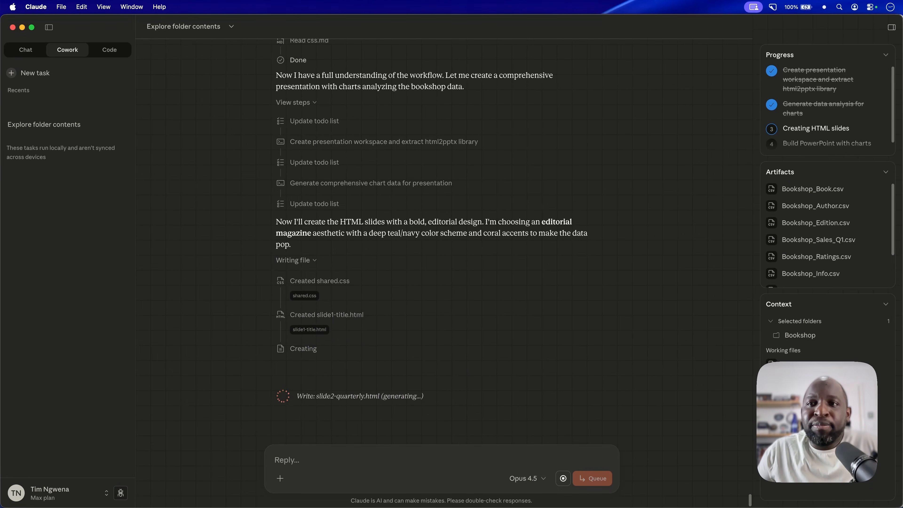
Step: Switch to Finder, expand the presentation folder, and place a narrower Bookshop window beside the conversation's step log
key(super+Tab)
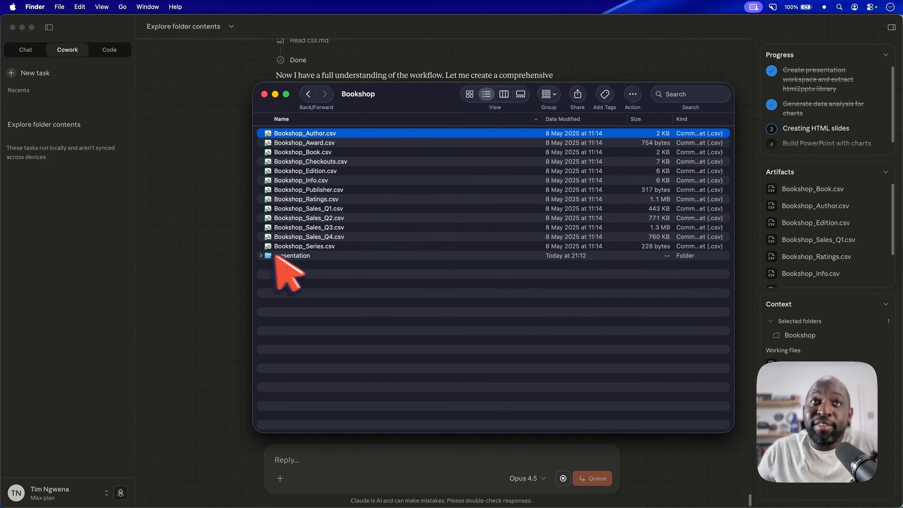
click(260, 256)
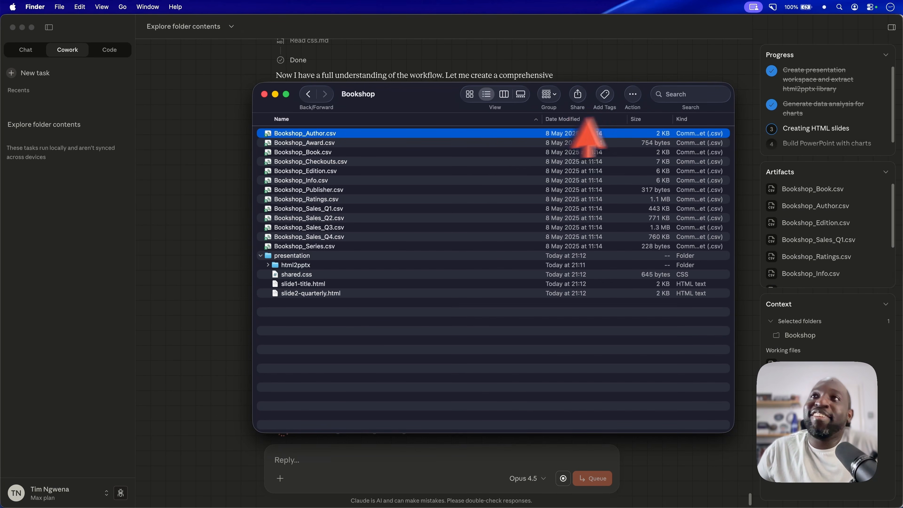
drag(733, 96, 601, 95)
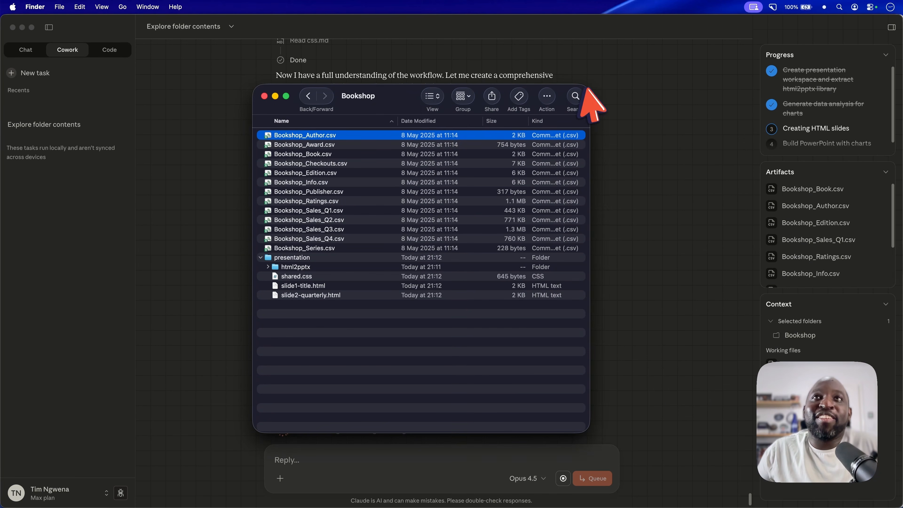
drag(427, 98, 713, 58)
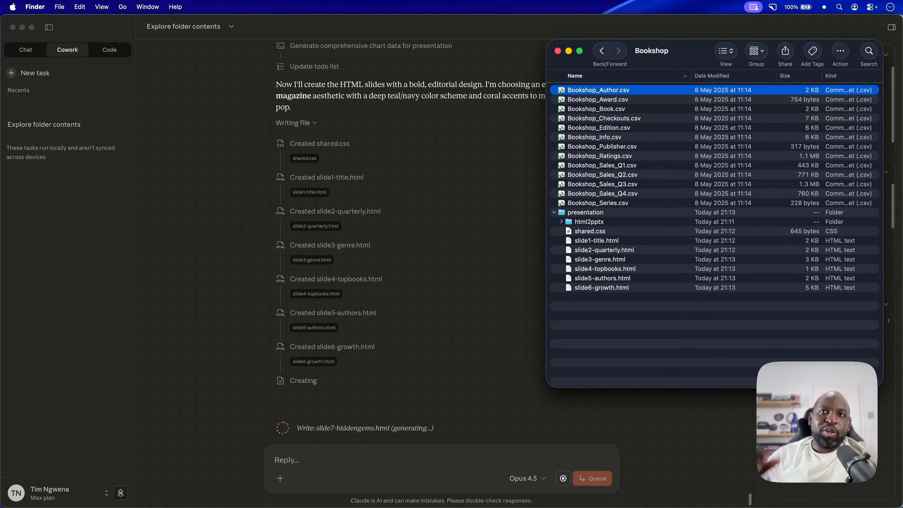
Step: Look inside the presentation's html2pptx folder and collapse it again
scroll(337, 363, down, 1)
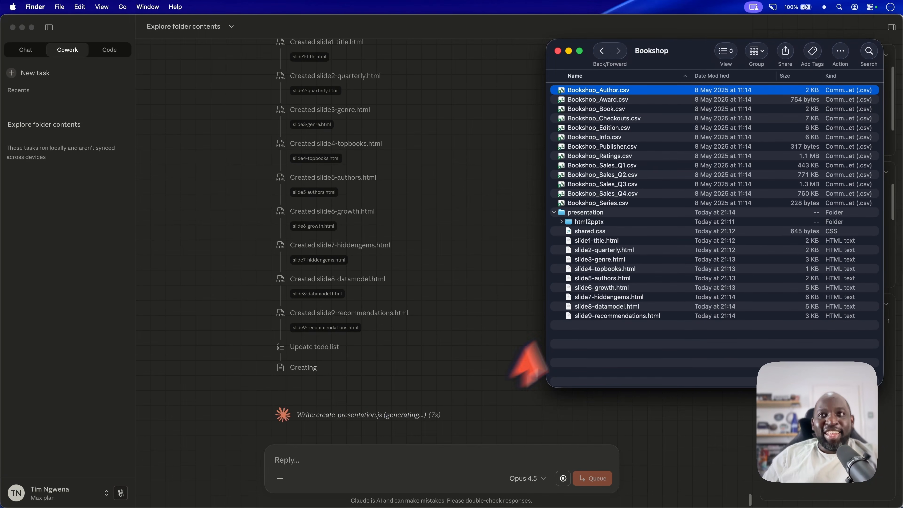
click(561, 222)
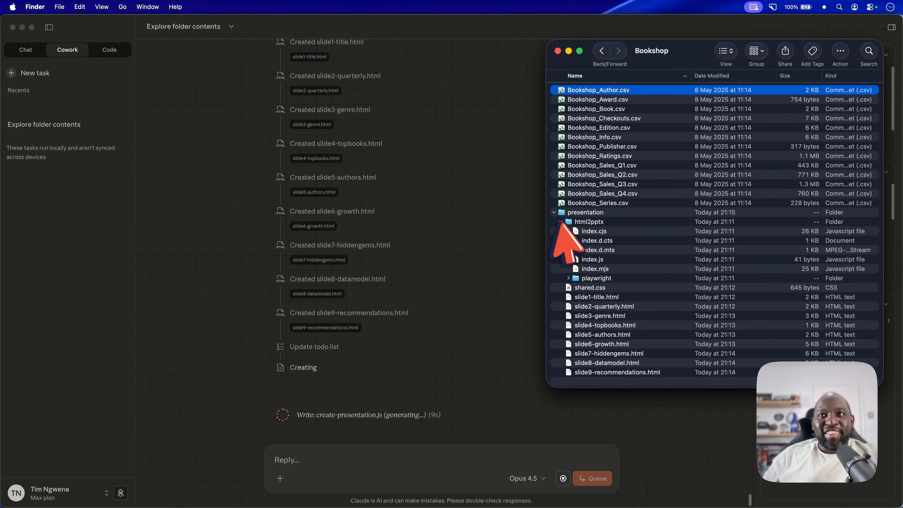
click(561, 222)
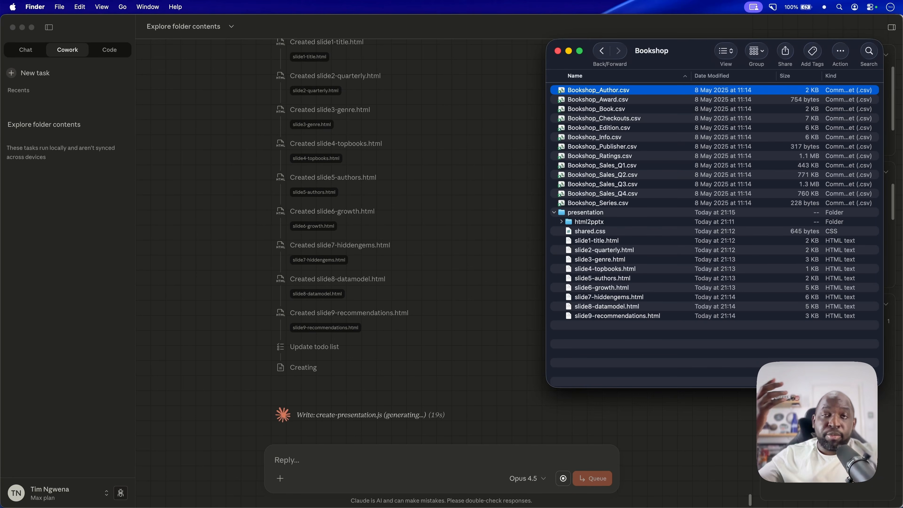
Step: Switch back to Claude's conversation and reveal the remaining tasks in the Progress list
scroll(437, 324, down, 2)
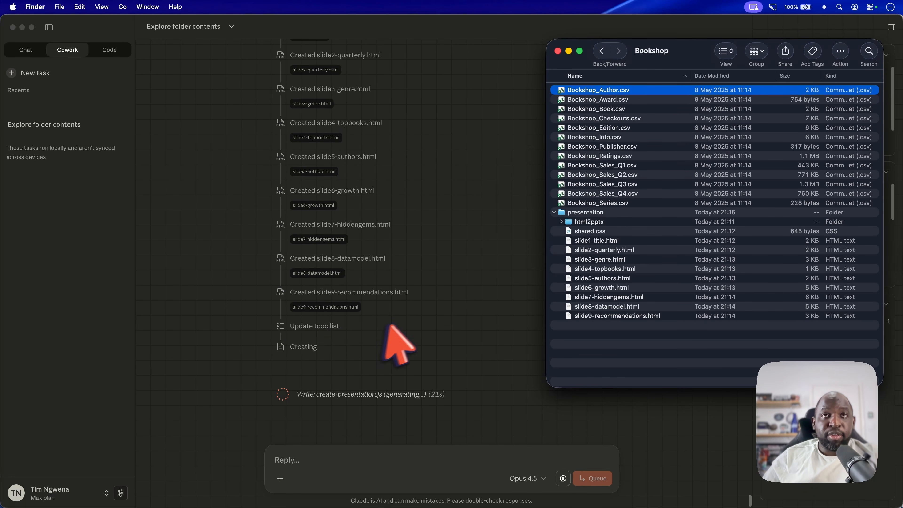
scroll(319, 332, up, 10)
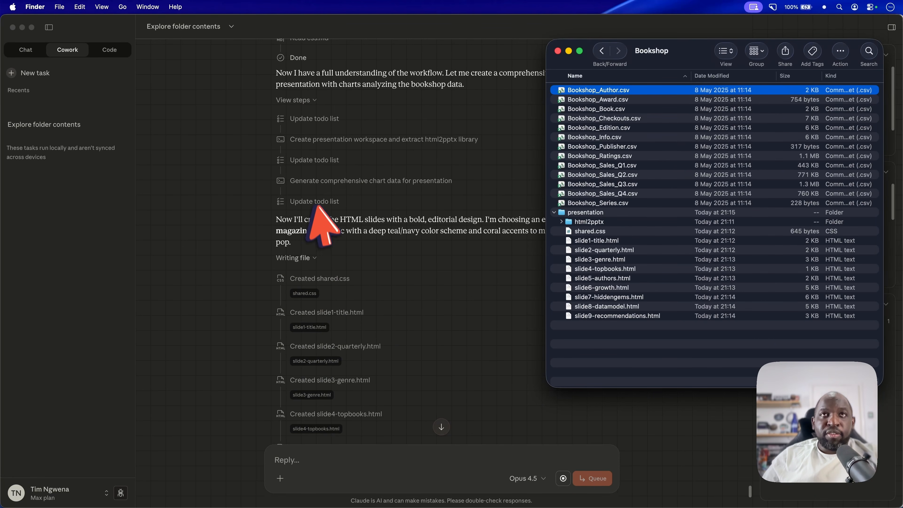
click(315, 203)
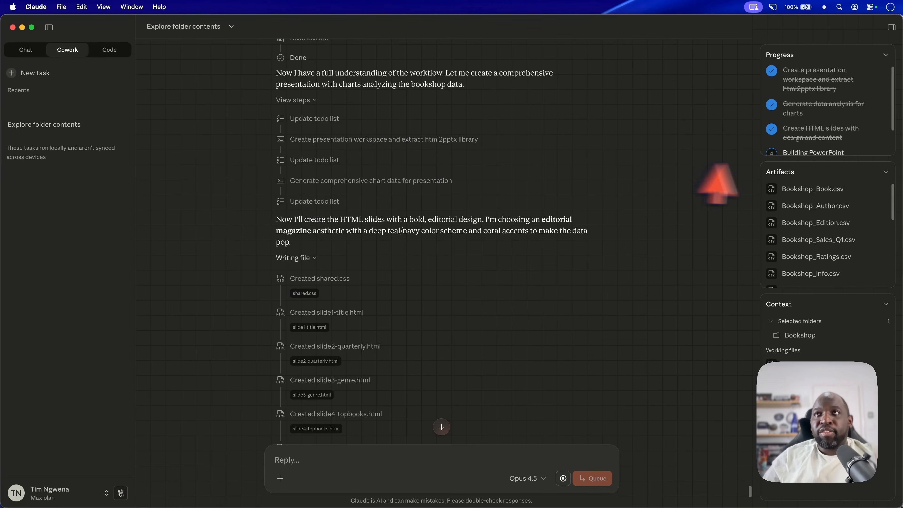
scroll(866, 115, down, 2)
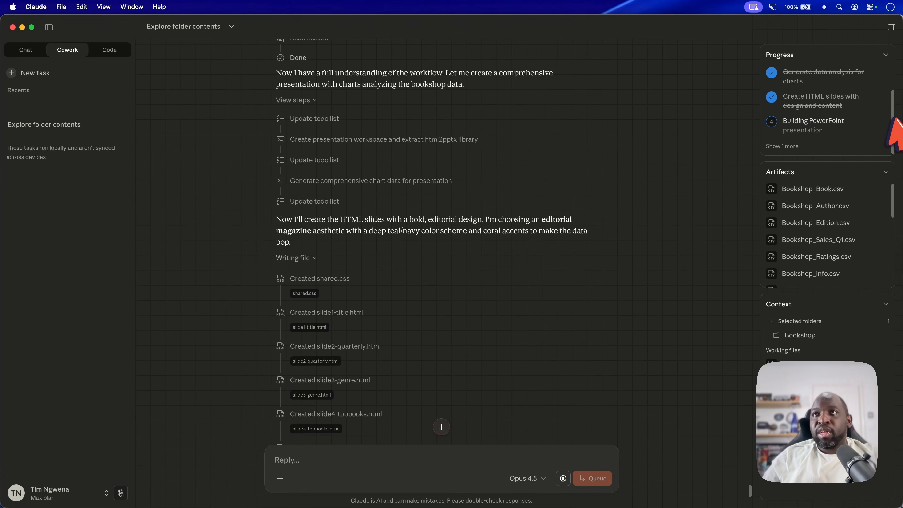
click(780, 146)
scroll(860, 121, down, 2)
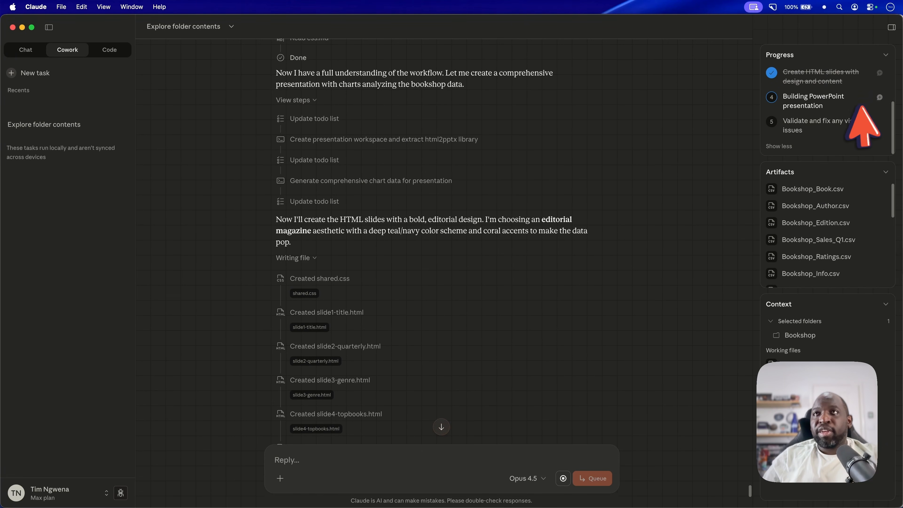
Step: Collapse the Artifacts and Context sections and look over the tasks in the Progress list
click(886, 172)
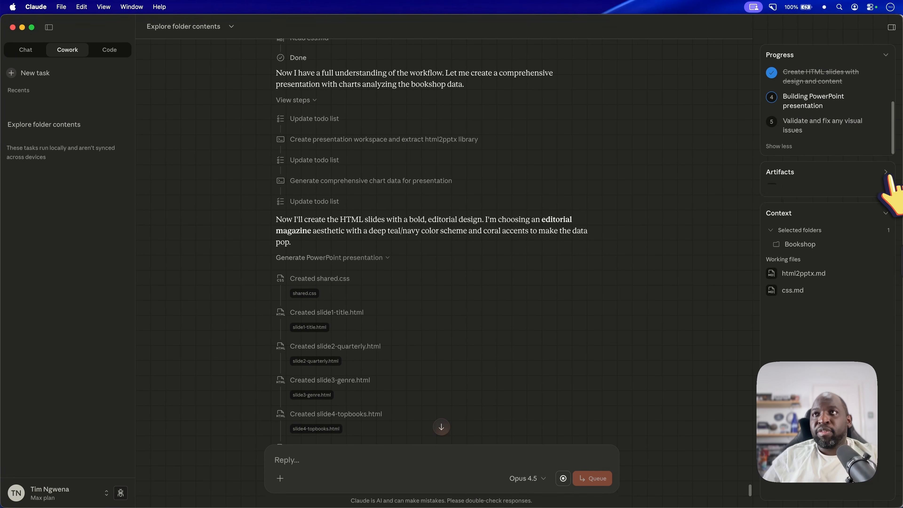
click(885, 200)
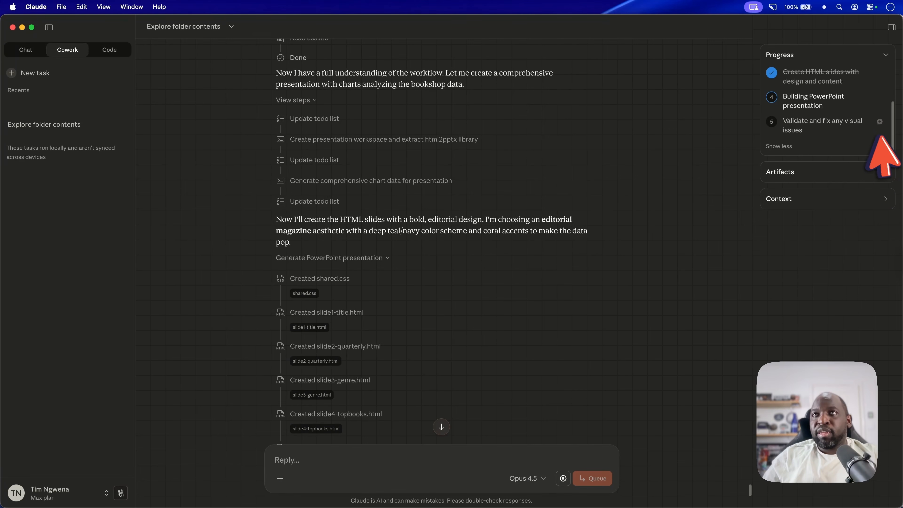
scroll(874, 116, up, 3)
scroll(871, 115, down, 3)
scroll(871, 114, up, 3)
scroll(862, 117, down, 3)
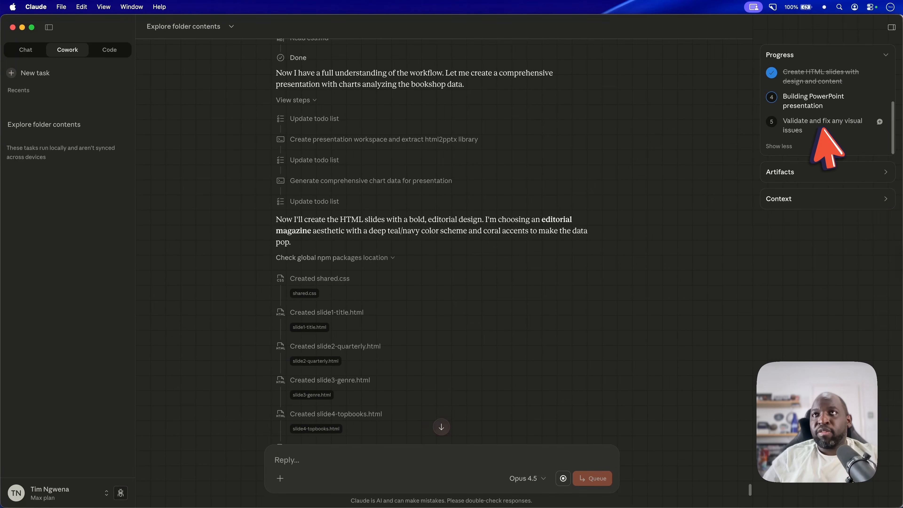
scroll(843, 129, up, 2)
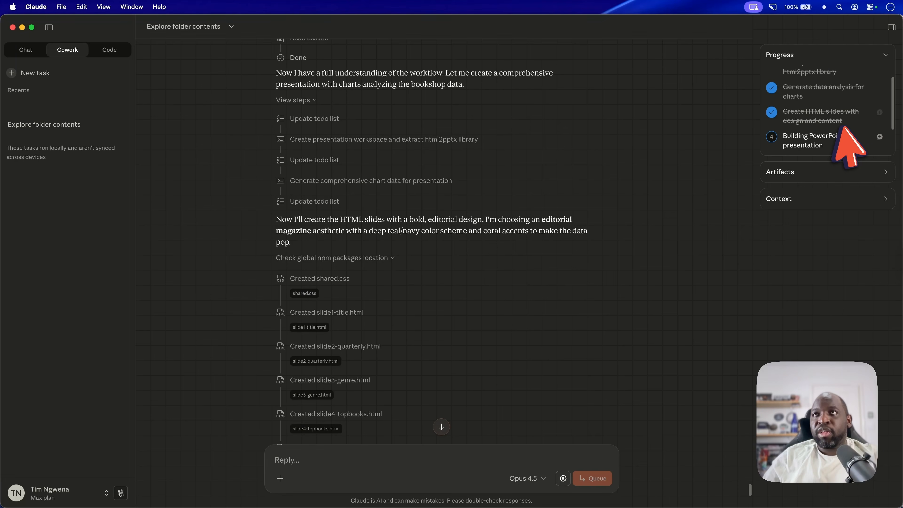
Step: Follow the conversation's step log past the slide files to the latest PowerPoint generation steps
scroll(548, 317, down, 10)
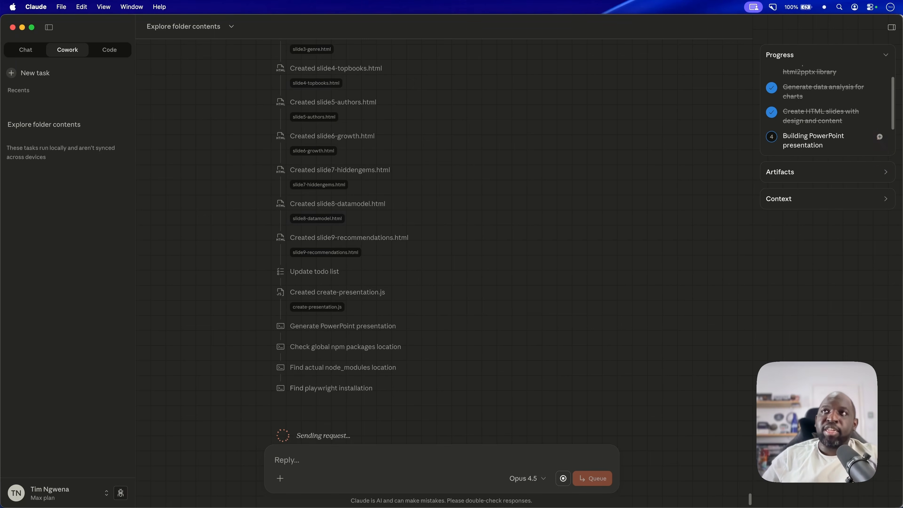
scroll(815, 137, down, 2)
scroll(813, 139, down, 1)
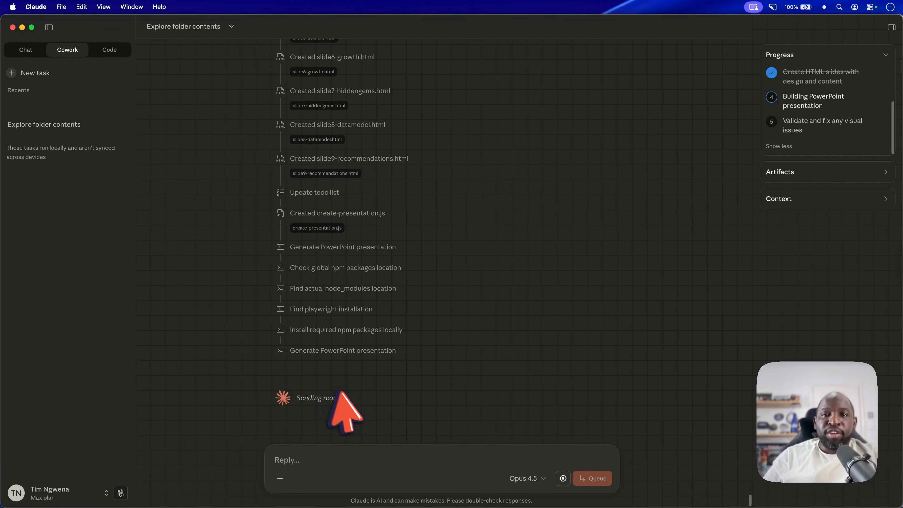
Step: Switch to the Bookshop window in Finder, expand the presentation's node_modules folder and look over its package folders
key(ctrl+Up)
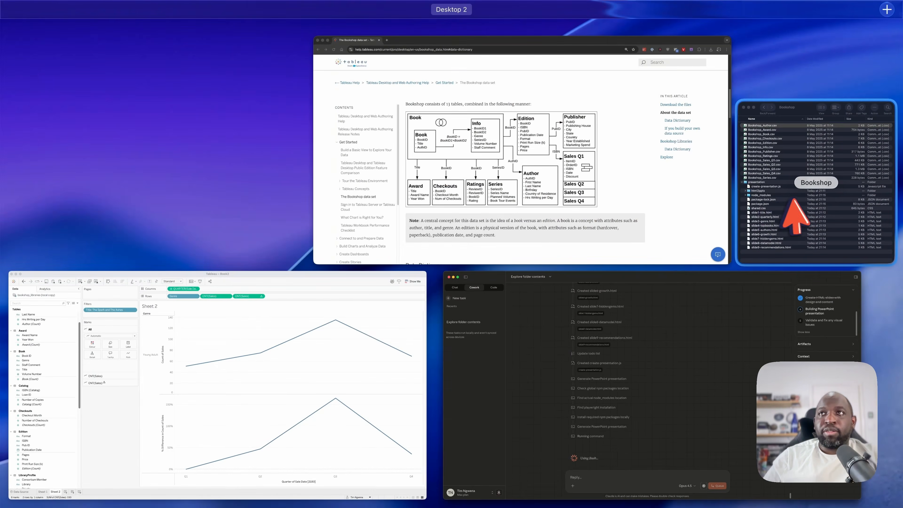
click(782, 194)
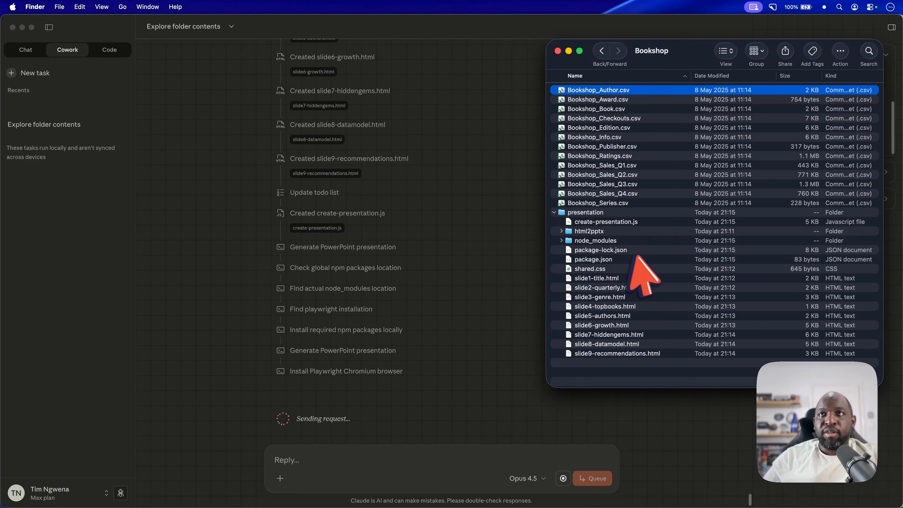
click(562, 240)
click(562, 241)
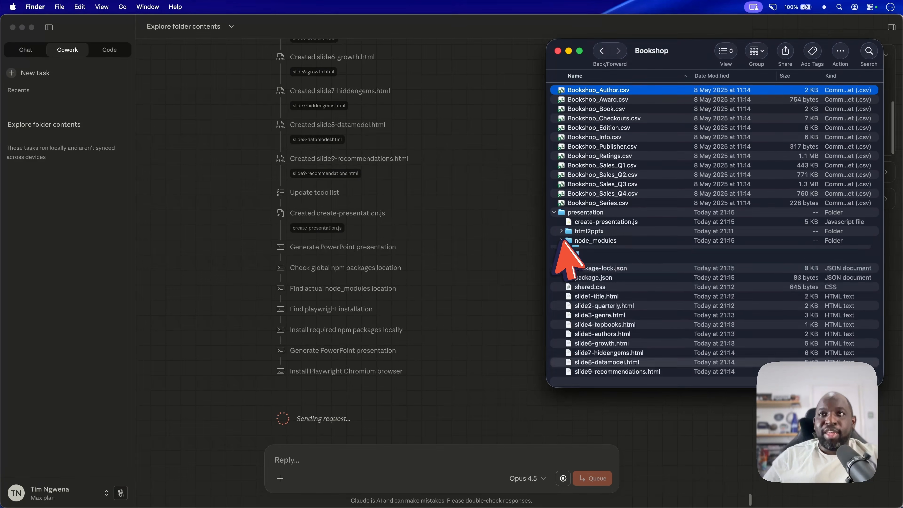
click(562, 241)
scroll(579, 263, down, 10)
scroll(654, 263, up, 4)
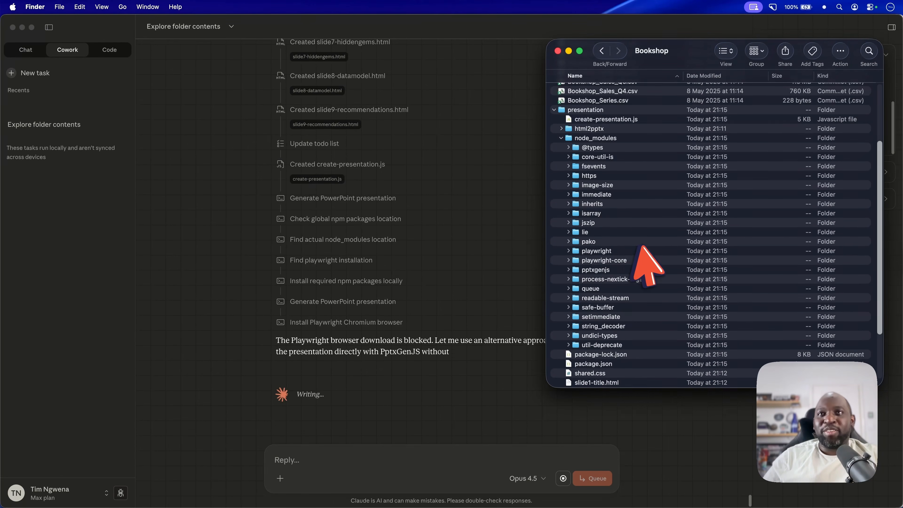
Step: Collapse the node_modules folder in Finder and return to Claude's conversation to read the latest message
scroll(583, 179, up, 2)
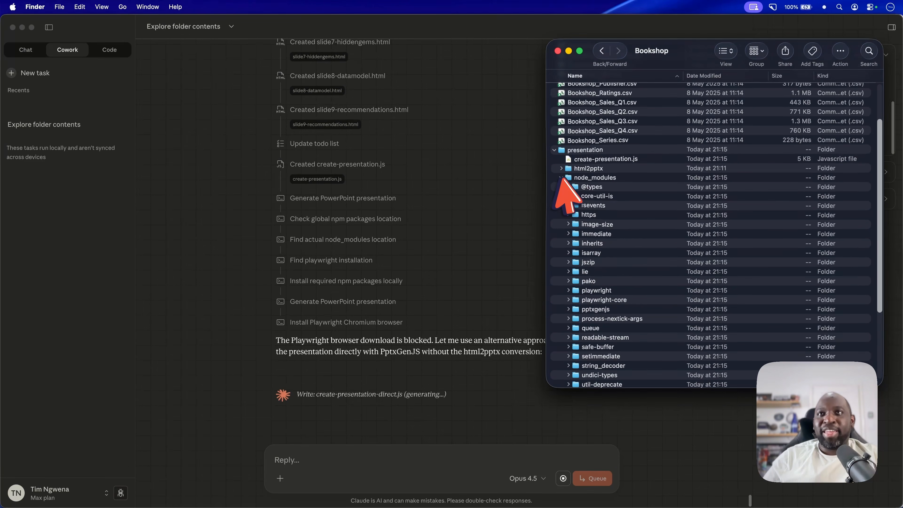
click(561, 178)
click(464, 315)
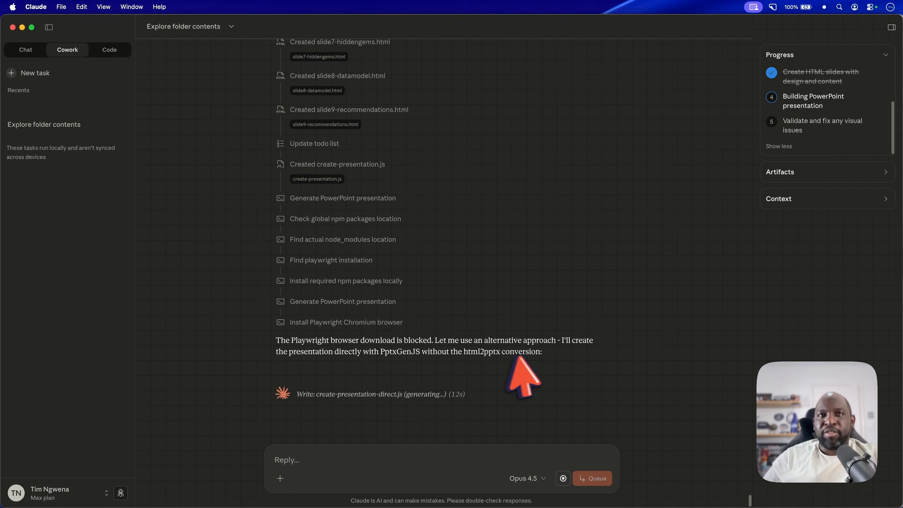
Step: Bring back the Bookshop window in Finder, make it narrower and move it clear of the conversation text
key(ctrl+Up)
click(804, 223)
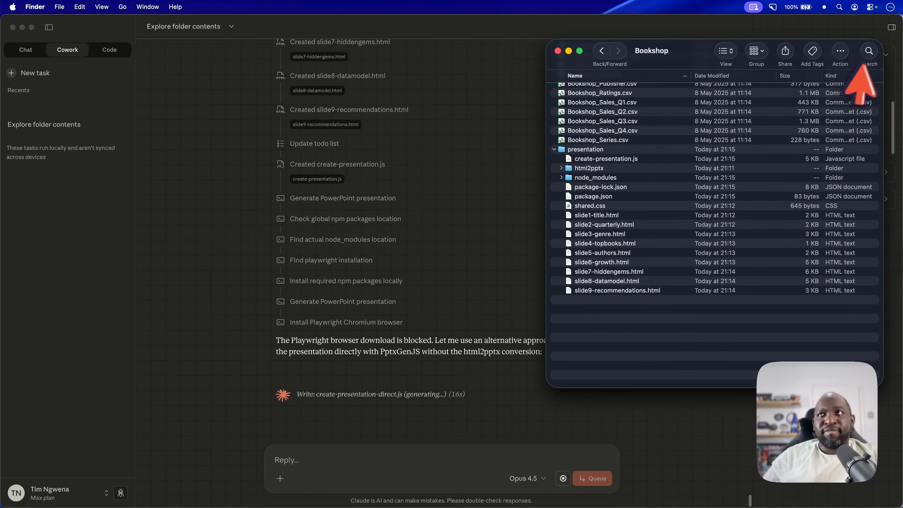
drag(884, 43, 851, 33)
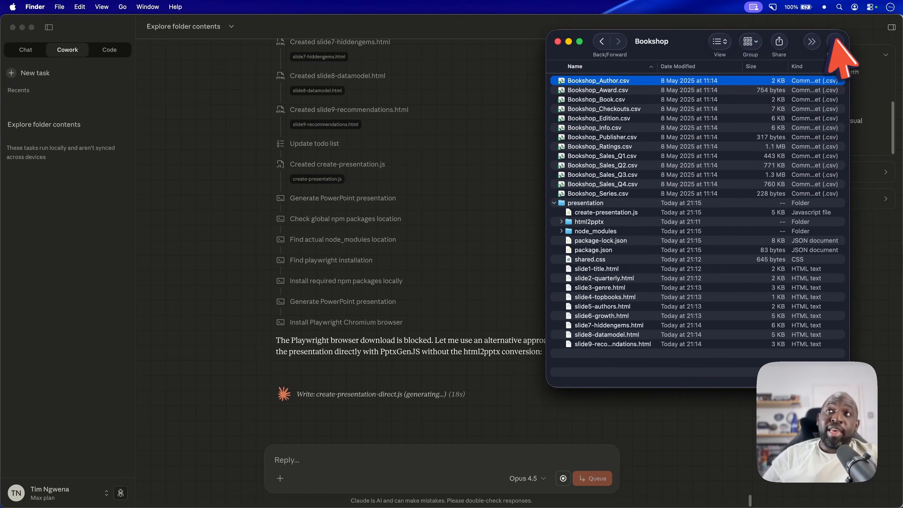
drag(691, 42, 743, 35)
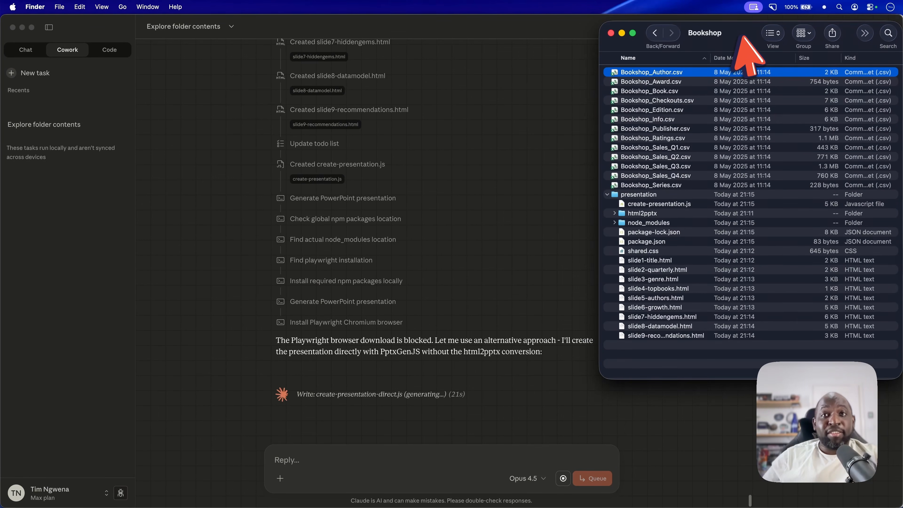
Step: Switch to Claude and open the Usage page of the account settings
click(115, 490)
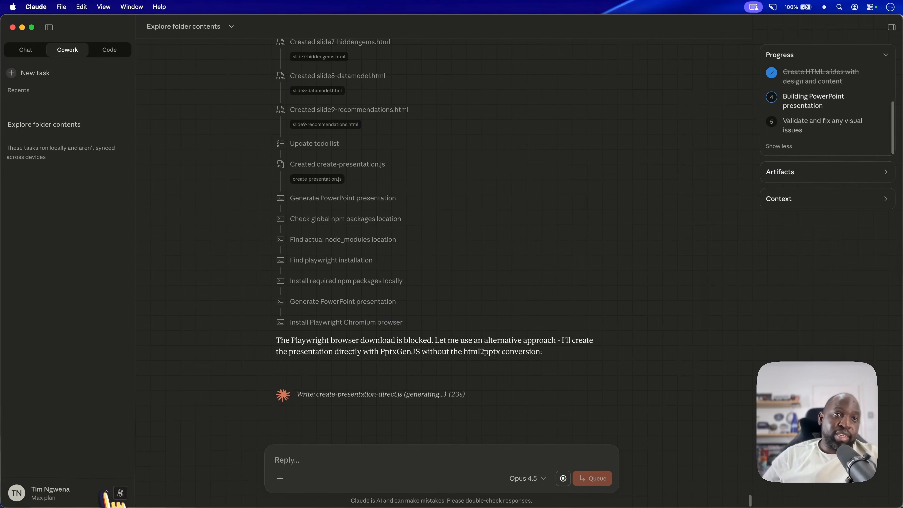
click(107, 492)
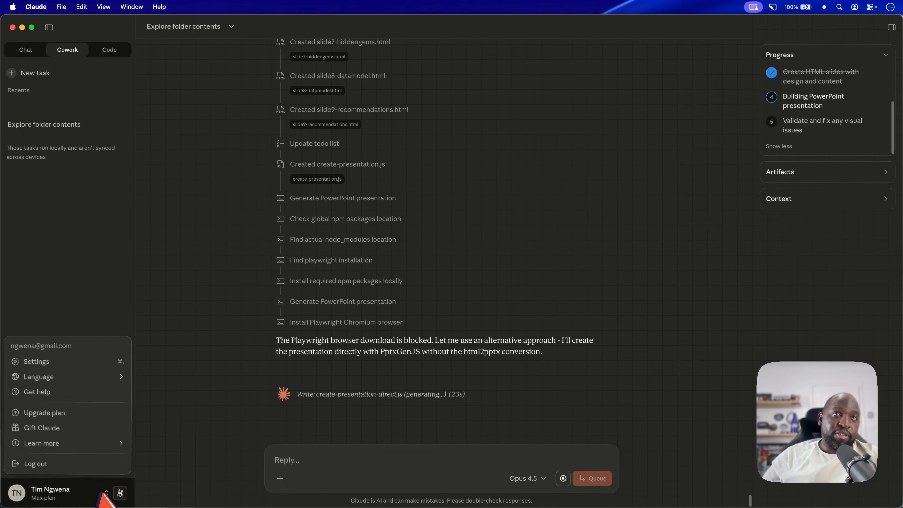
click(58, 364)
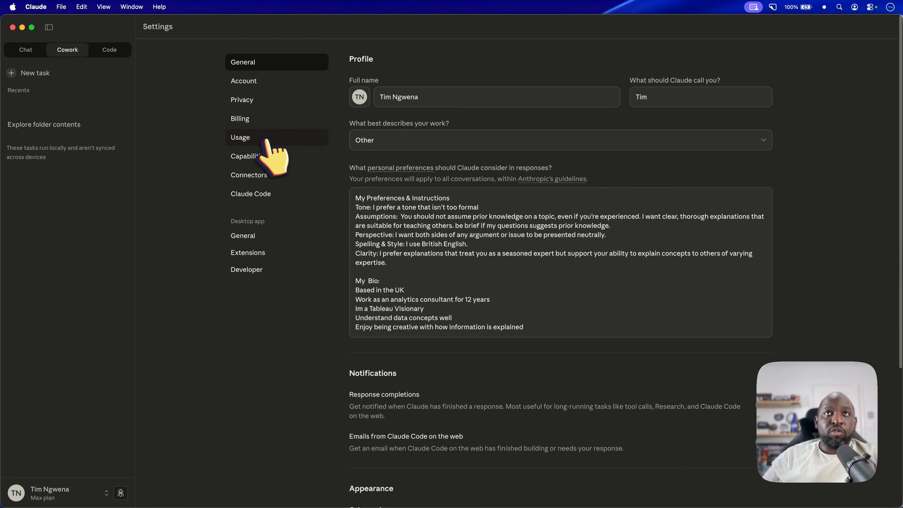
click(302, 140)
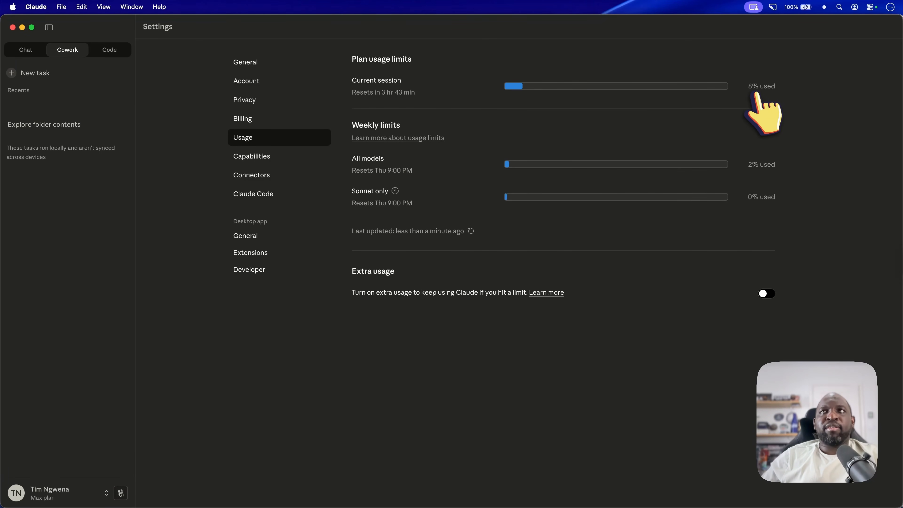
Step: Refresh the plan usage figures and examine the reset times of the current session and the all-models weekly limit
click(471, 232)
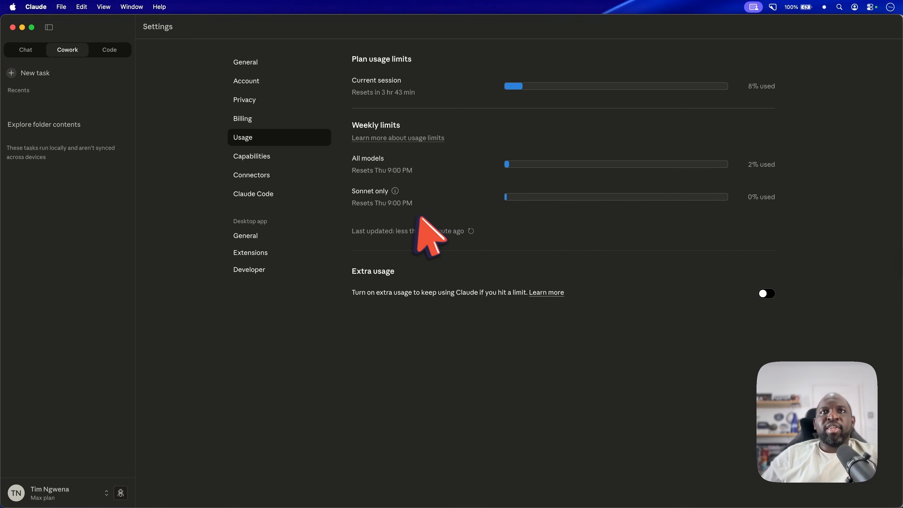
drag(415, 170, 353, 170)
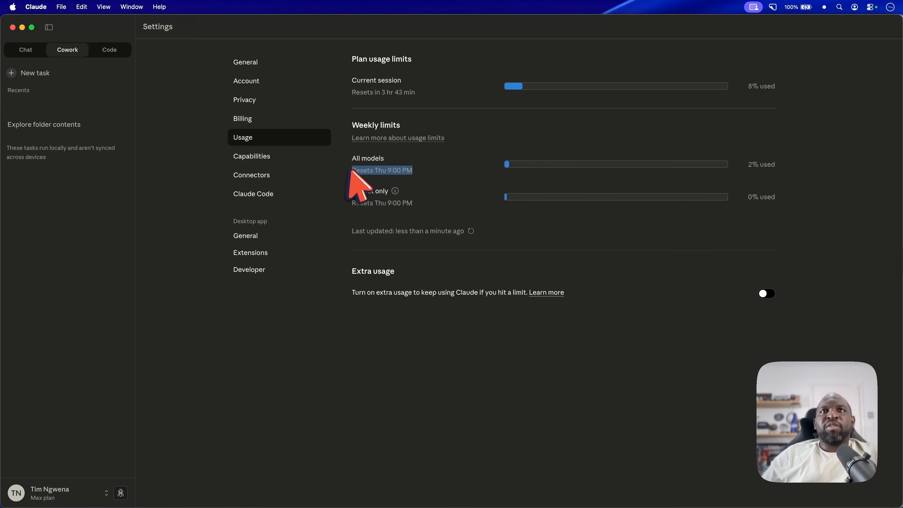
drag(415, 93, 305, 88)
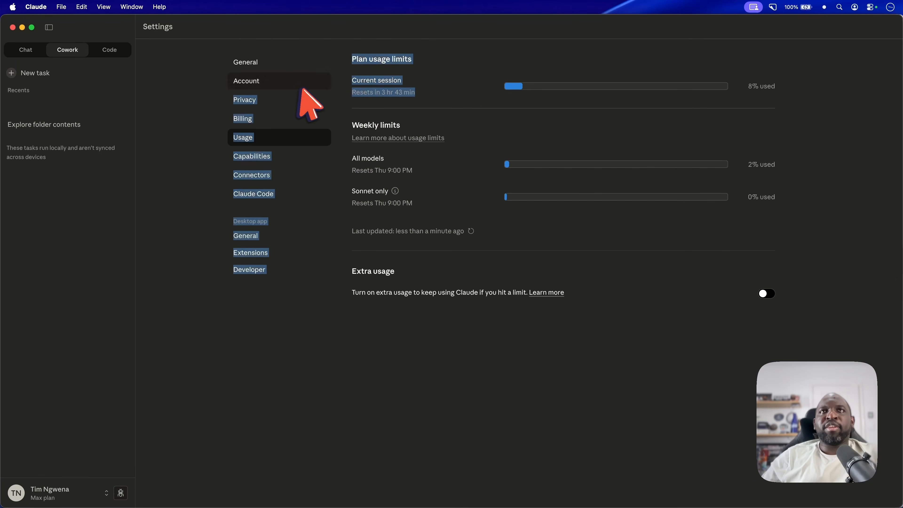
click(407, 93)
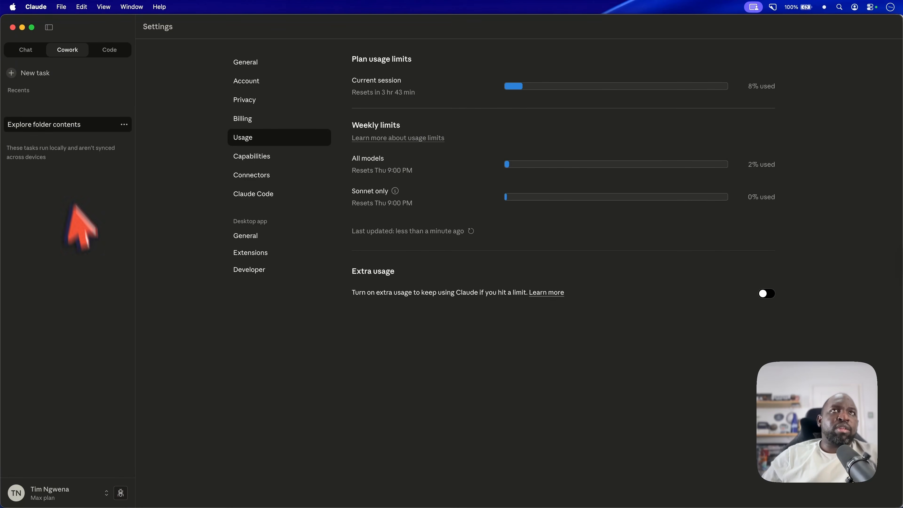
Step: Reopen the running Explore folder contents task and expand its PowerPoint generation steps and the earlier step log
click(64, 123)
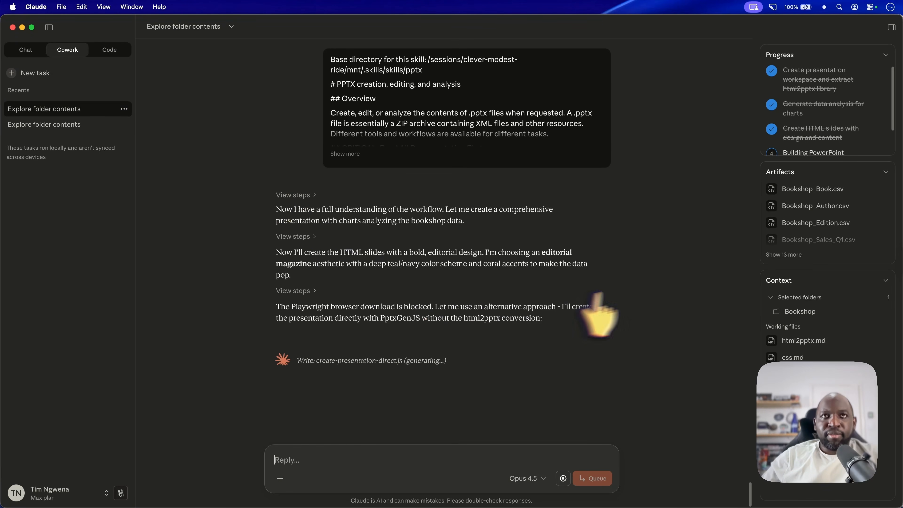
scroll(629, 238, up, 2)
scroll(628, 239, up, 2)
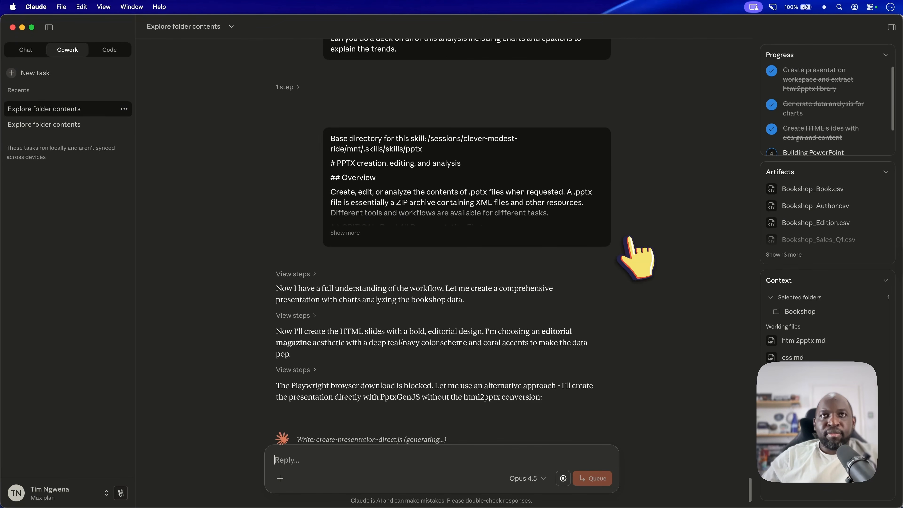
scroll(637, 260, down, 4)
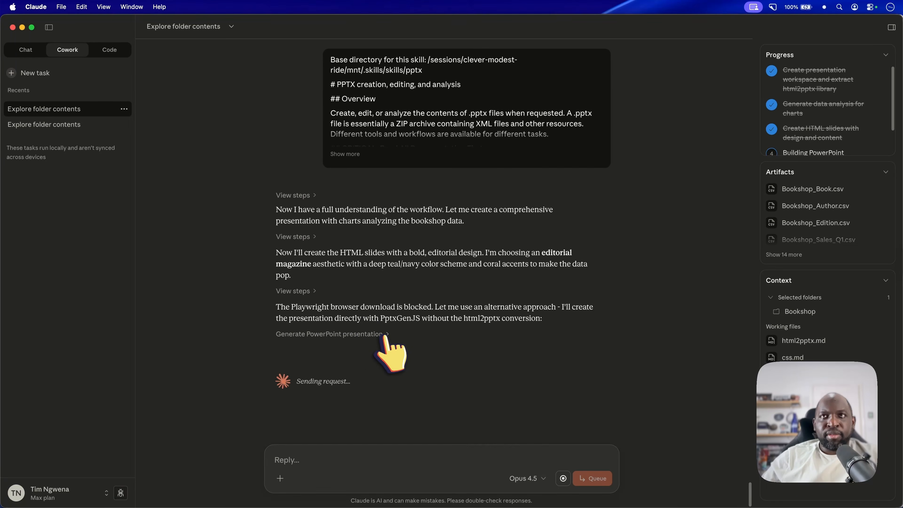
click(384, 334)
click(301, 249)
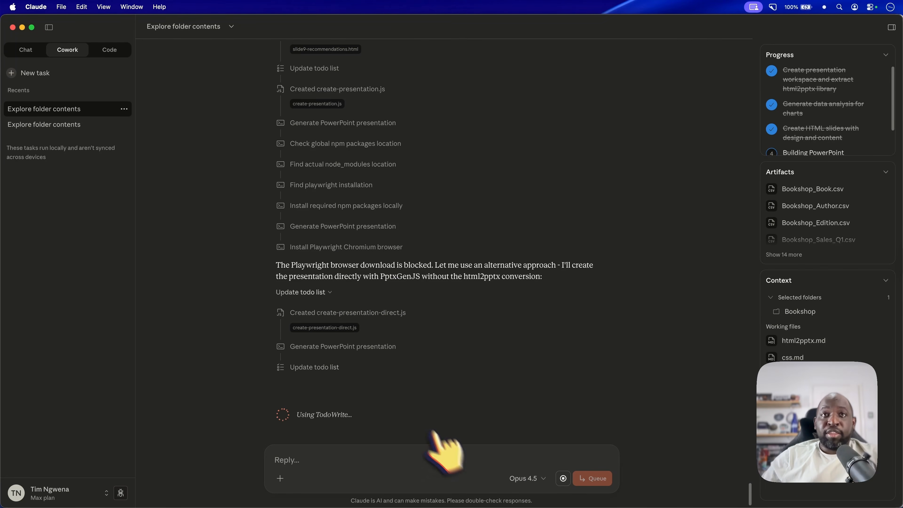
Step: Switch to the Bookshop window in Finder, select the new PowerPoint file in the presentation folder and check Claude's latest steps beside it
key(ctrl+Up)
click(793, 188)
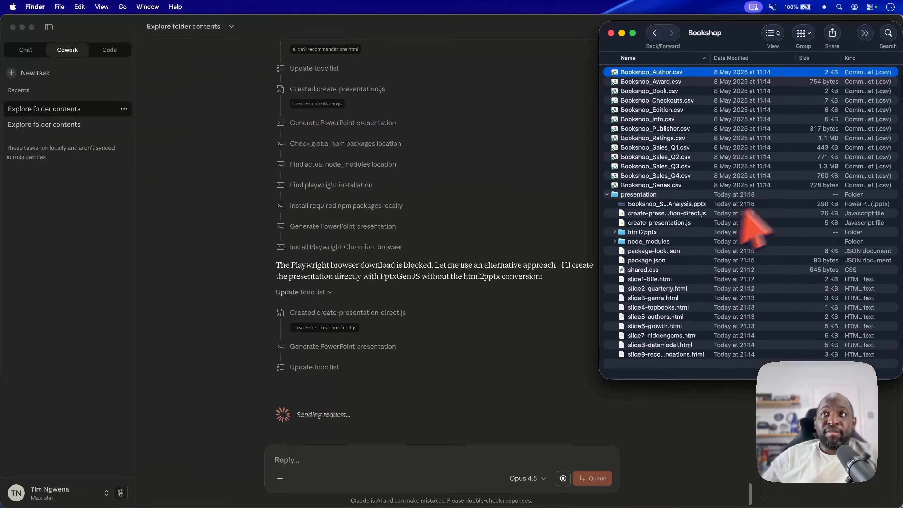
click(690, 205)
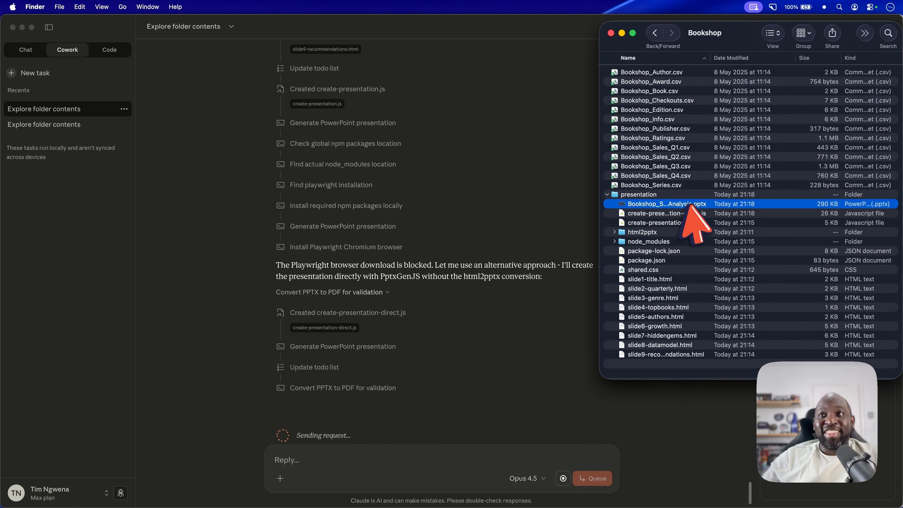
scroll(422, 305, down, 2)
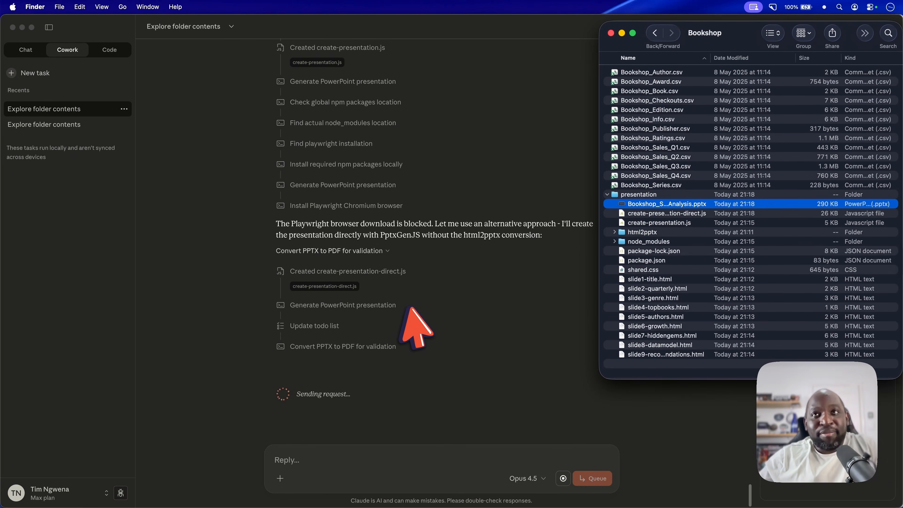
Step: Collapse the presentation folder and open Bookshop_Sales_Analysis.pptx from the Bookshop folder in a maximised PowerPoint window
drag(749, 32, 739, 30)
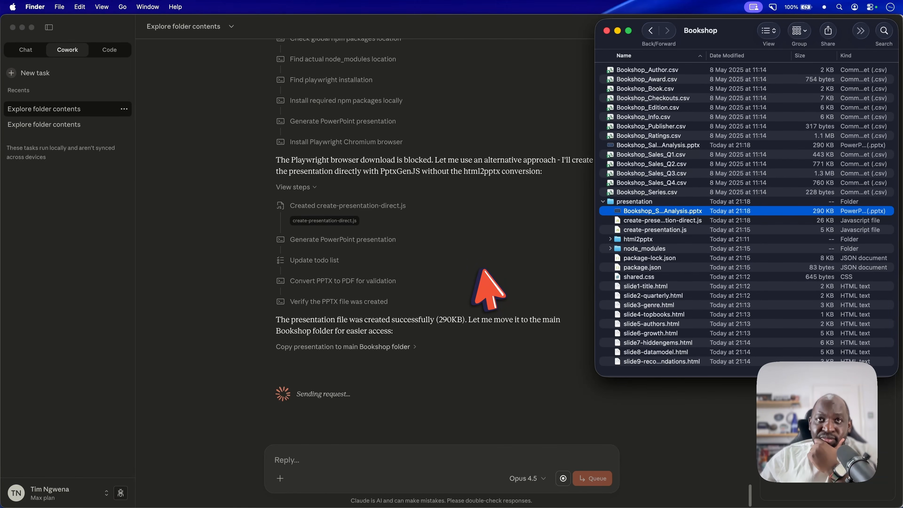
click(603, 202)
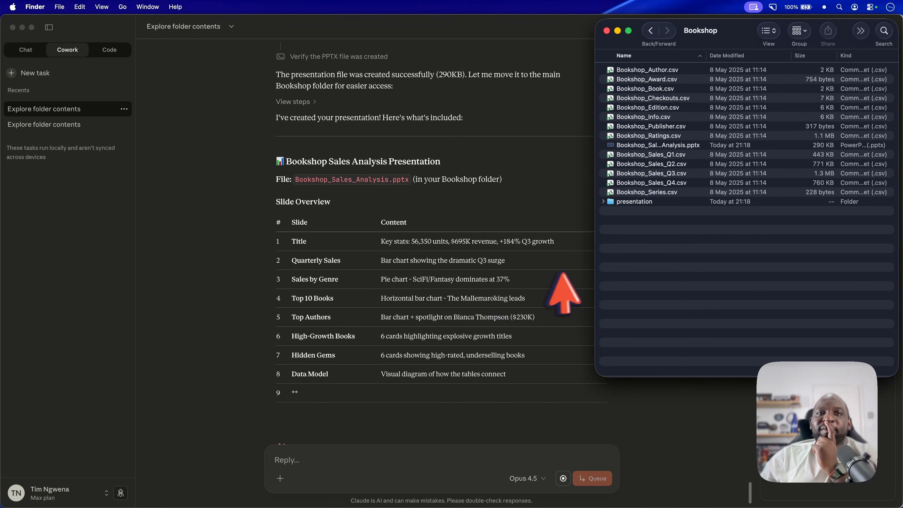
double_click(648, 145)
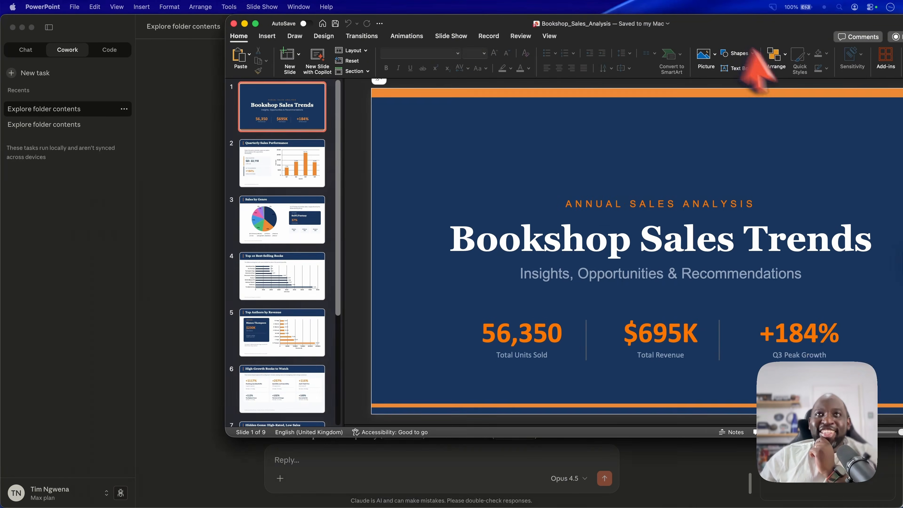
double_click(583, 28)
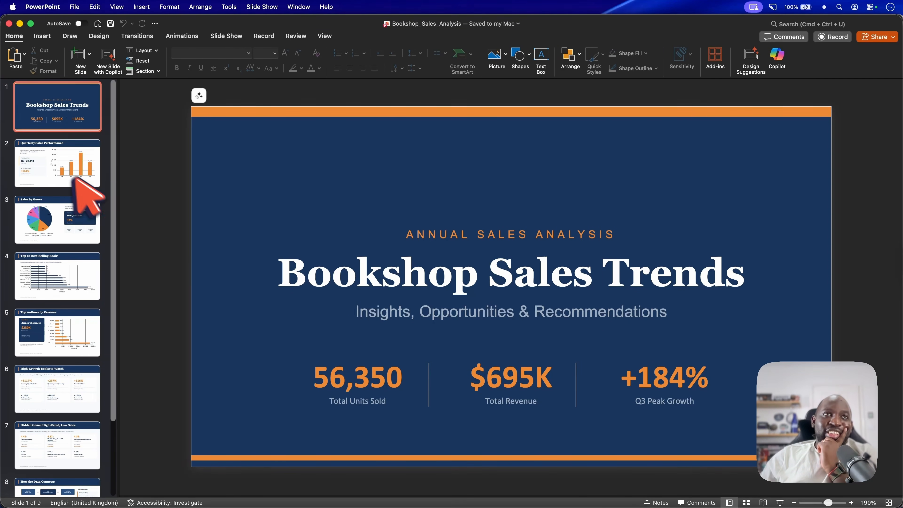
Step: Review slides 2 to 5 of the deck, covering quarterly sales, genres, best-selling books and top authors
click(59, 162)
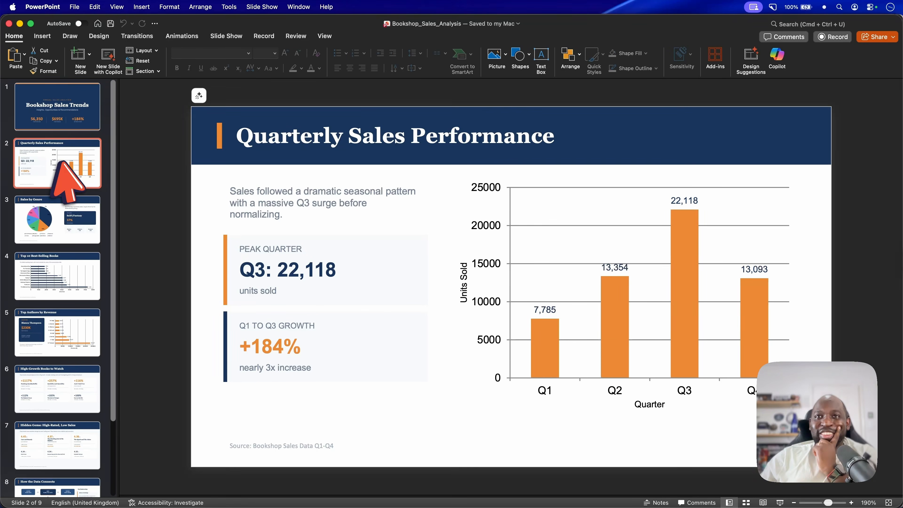
click(77, 228)
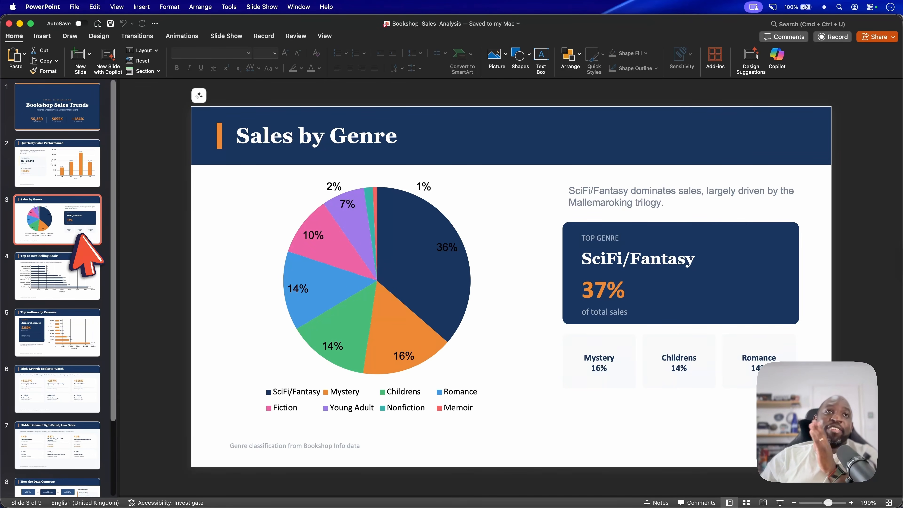
click(58, 276)
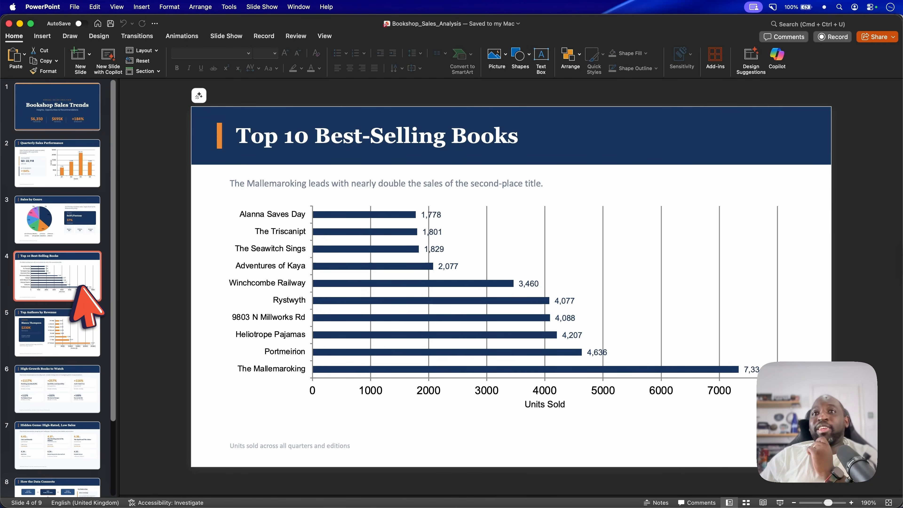
click(58, 330)
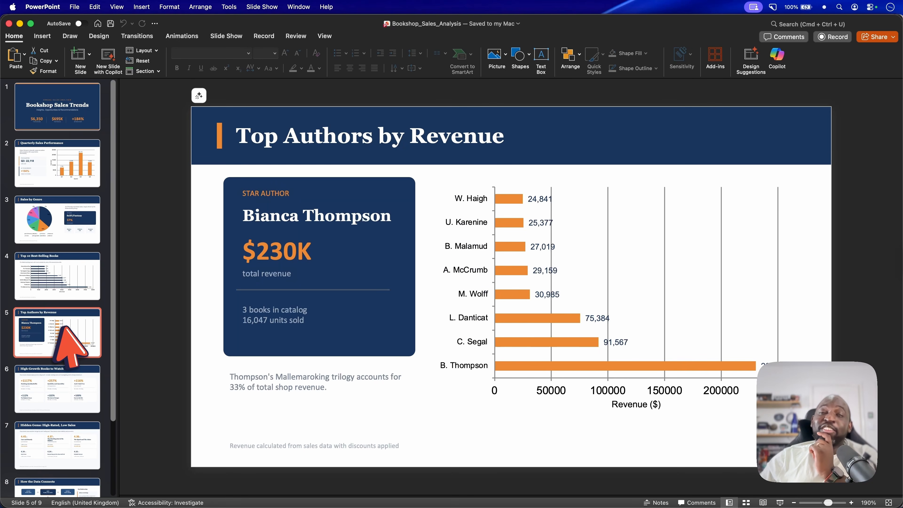
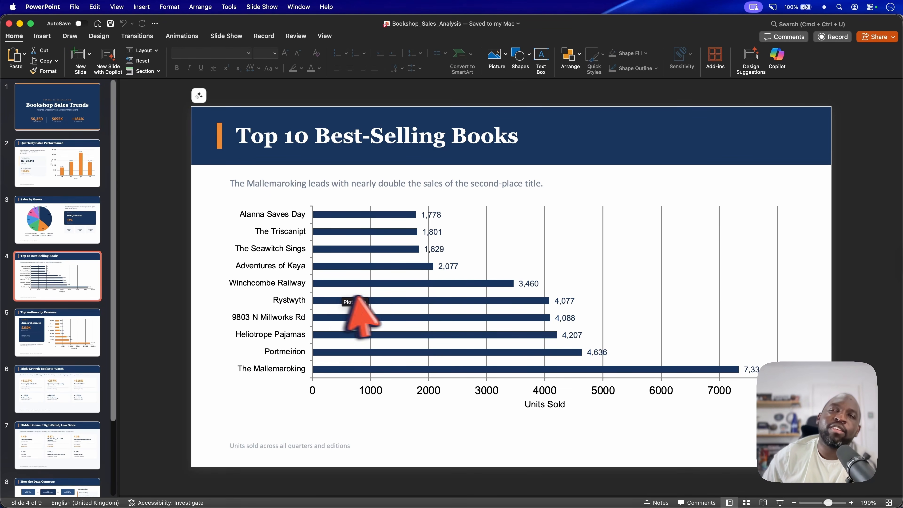
Step: Go back to the Sales by Genre slide to examine its pie chart and caption, and return to the title slide
key(Up)
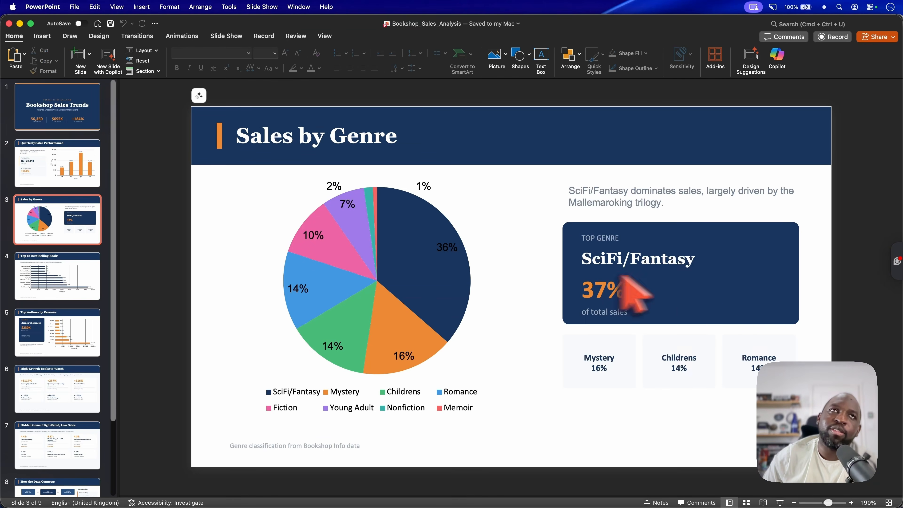
scroll(479, 278, down, 3)
scroll(477, 278, up, 2)
scroll(466, 291, up, 1)
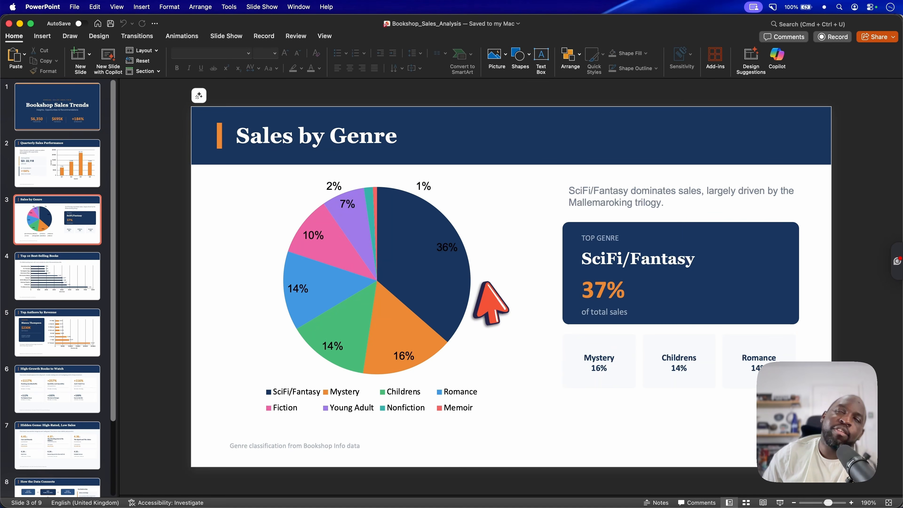
click(54, 114)
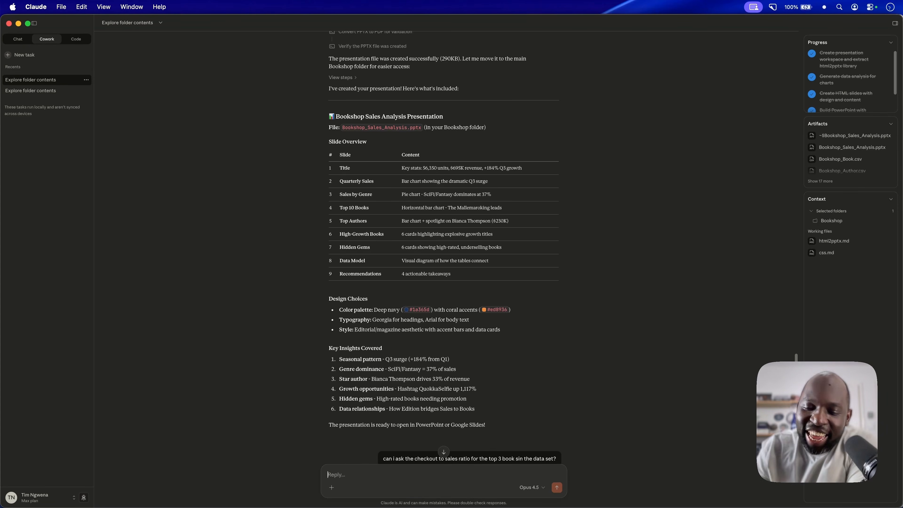
Step: Enlarge Claude's interface and read its answer on the checkout to sales ratio for the top 3 books
key(super+plus)
scroll(588, 210, down, 10)
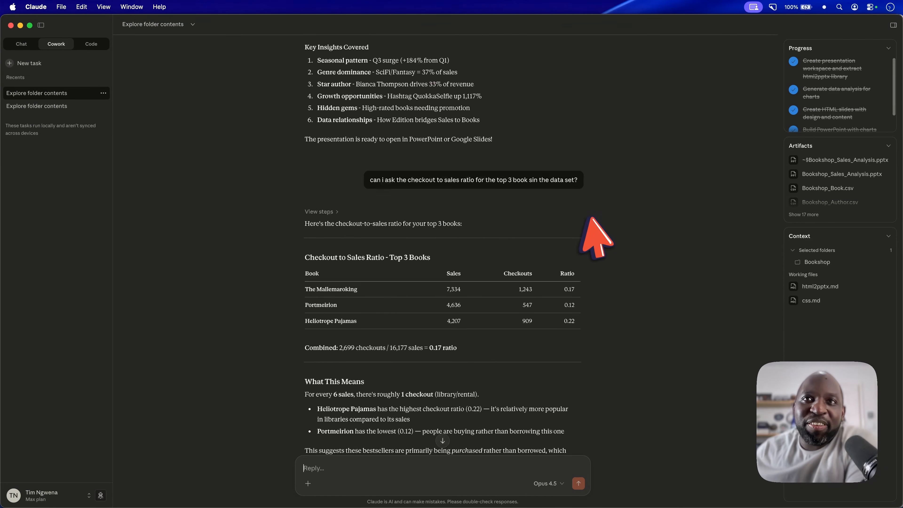
scroll(543, 220, up, 1)
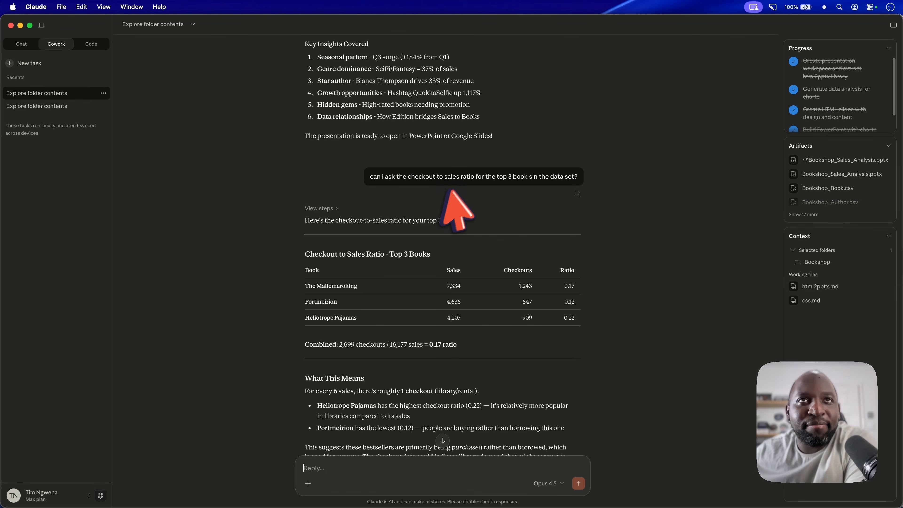
scroll(403, 252, down, 5)
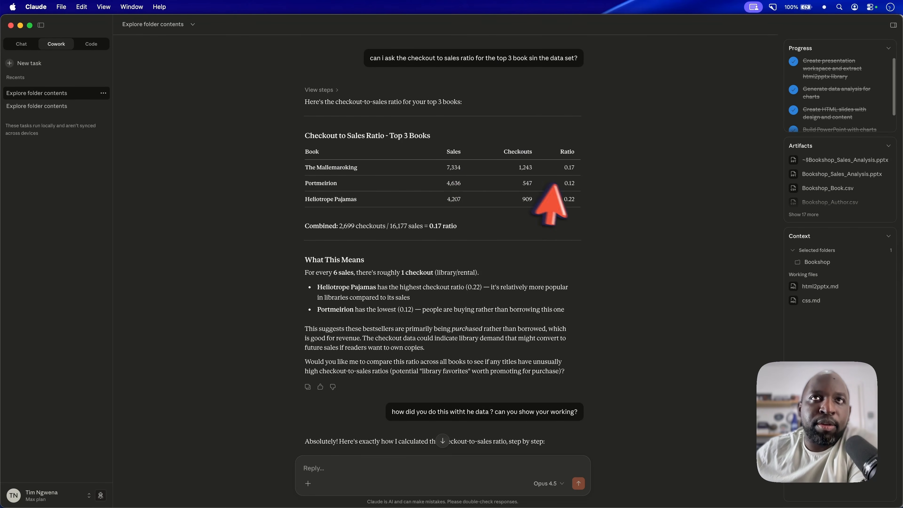
Step: Read Claude's working for the checkout to sales ratio, covering the data structure and the join path between the CSV files
scroll(571, 203, down, 2)
scroll(569, 204, down, 8)
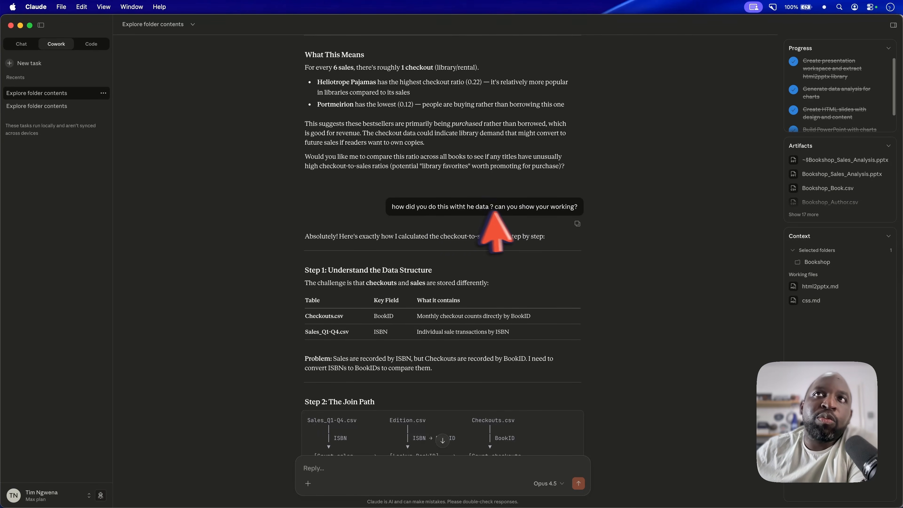
scroll(575, 219, down, 7)
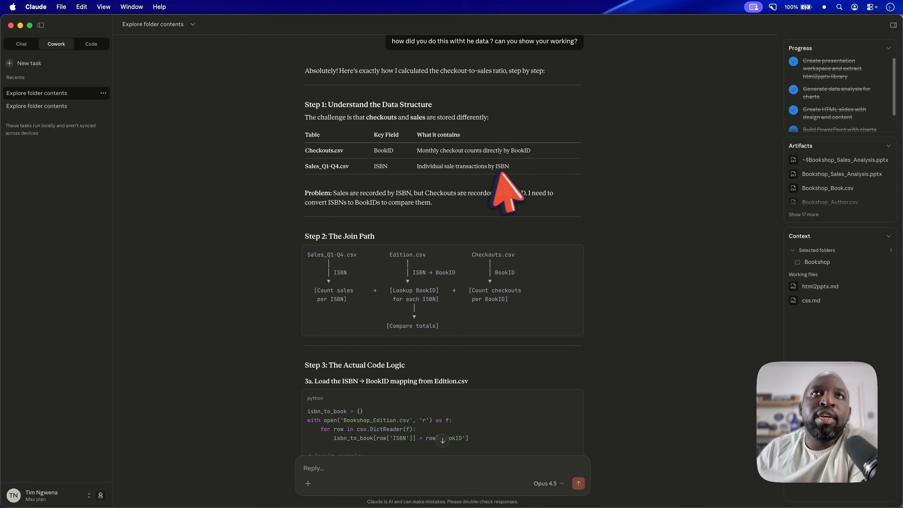
scroll(363, 194, down, 2)
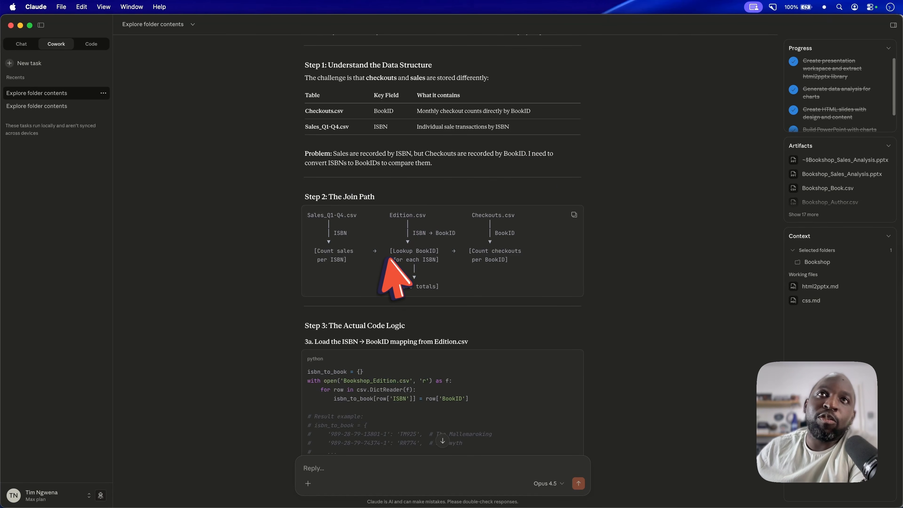
scroll(344, 260, down, 2)
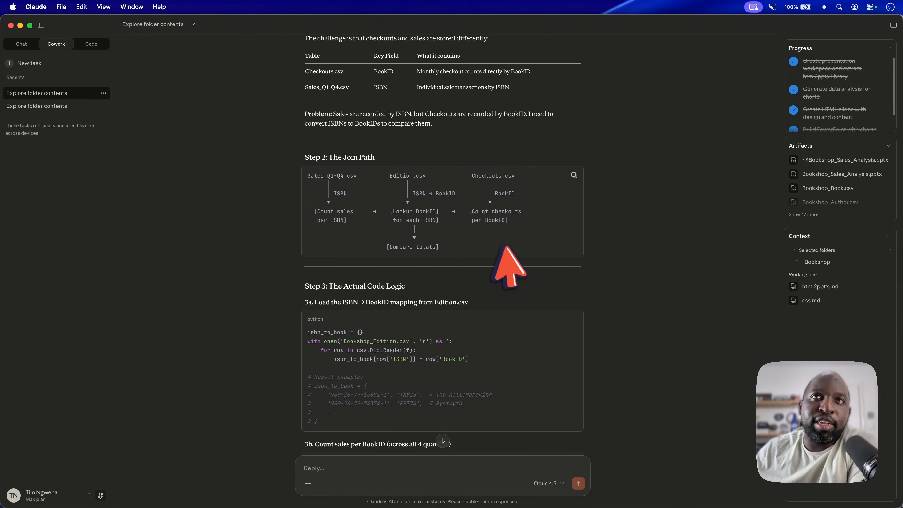
Step: Examine the Python code logic behind the ratio calculation and the visual summary of the join
scroll(501, 248, down, 6)
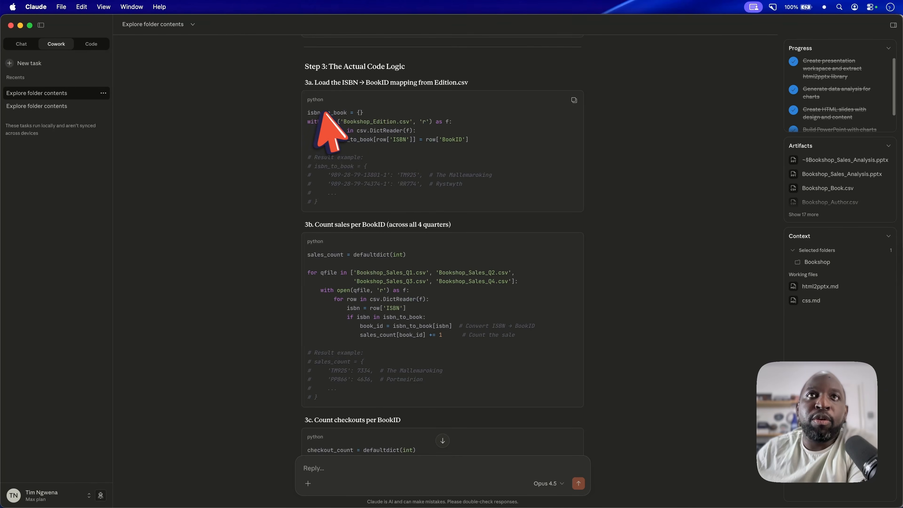
scroll(409, 250, down, 7)
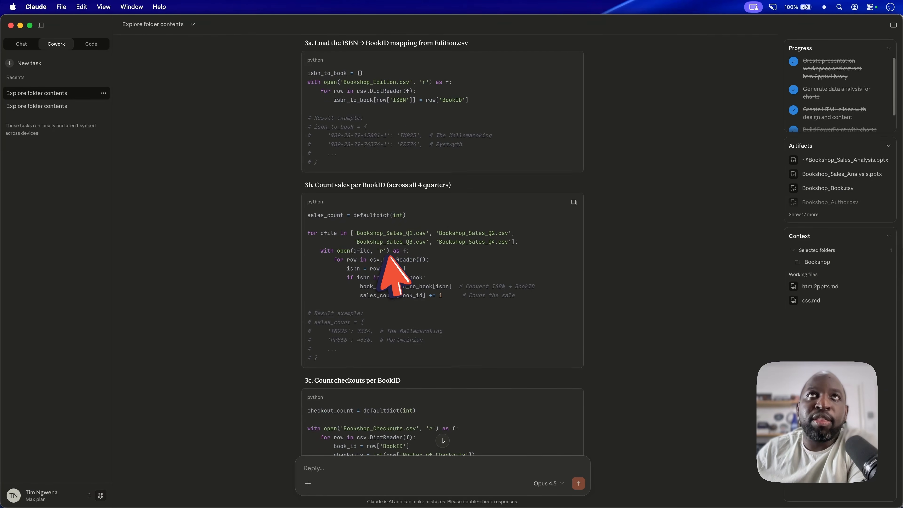
scroll(398, 257, down, 5)
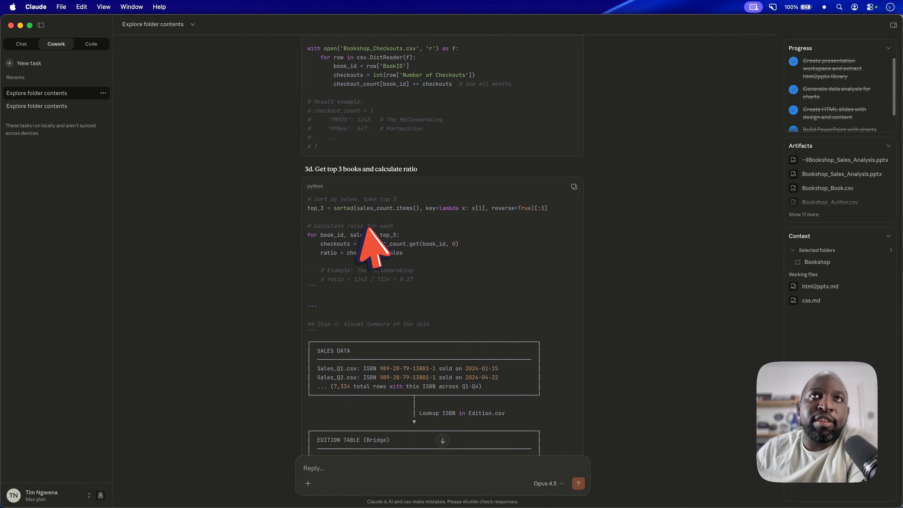
scroll(388, 190, down, 6)
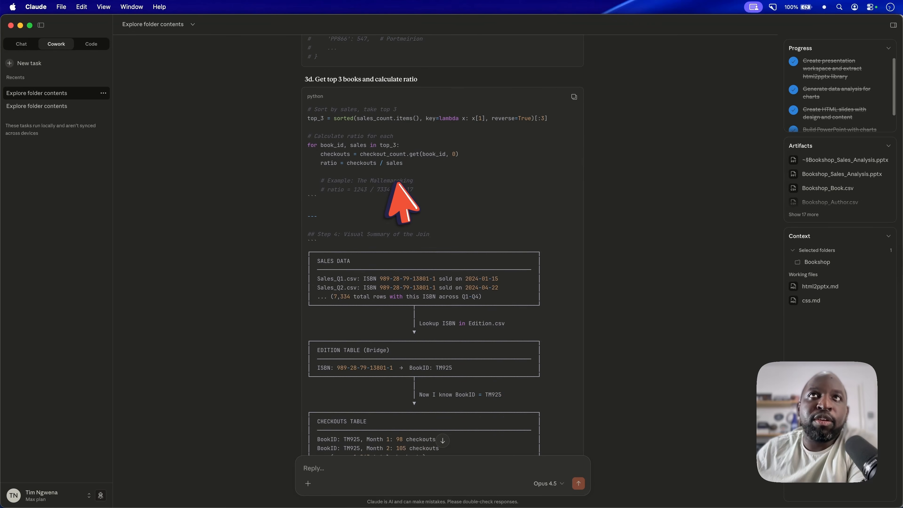
scroll(399, 185, down, 6)
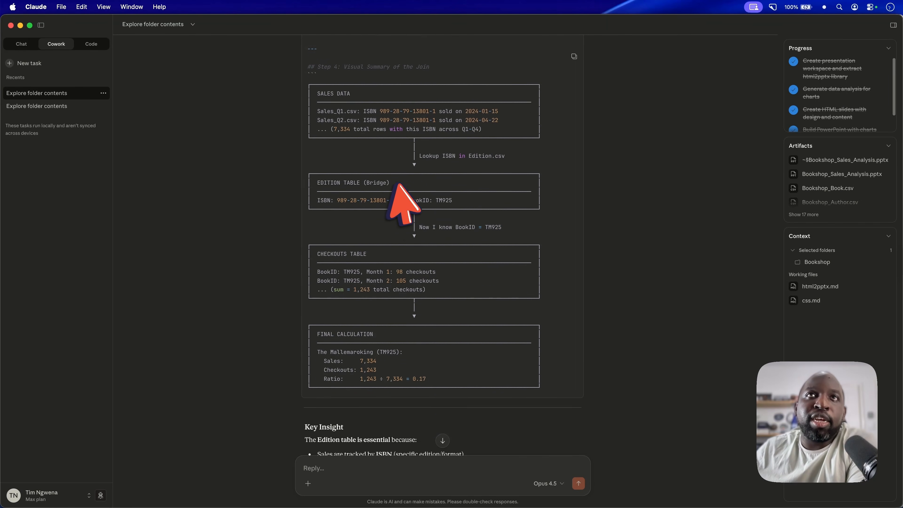
Step: Review the monthly sales versus checkouts table for The Mallemaroking, briefly highlighting its title and the monthly rows
scroll(399, 186, down, 7)
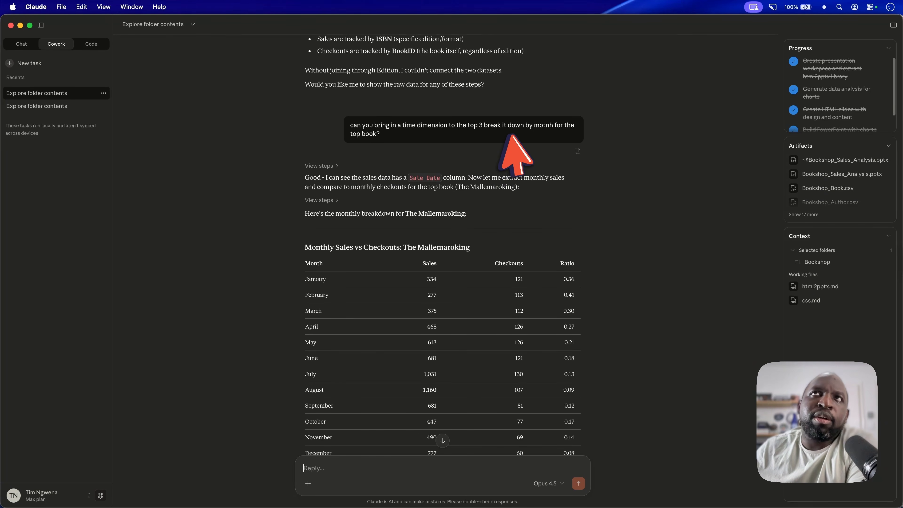
scroll(449, 162, down, 3)
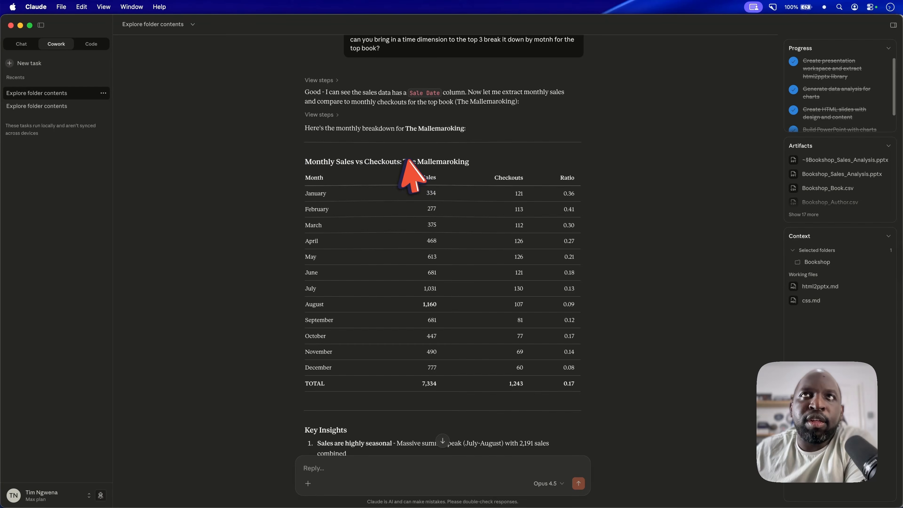
drag(409, 161, 482, 158)
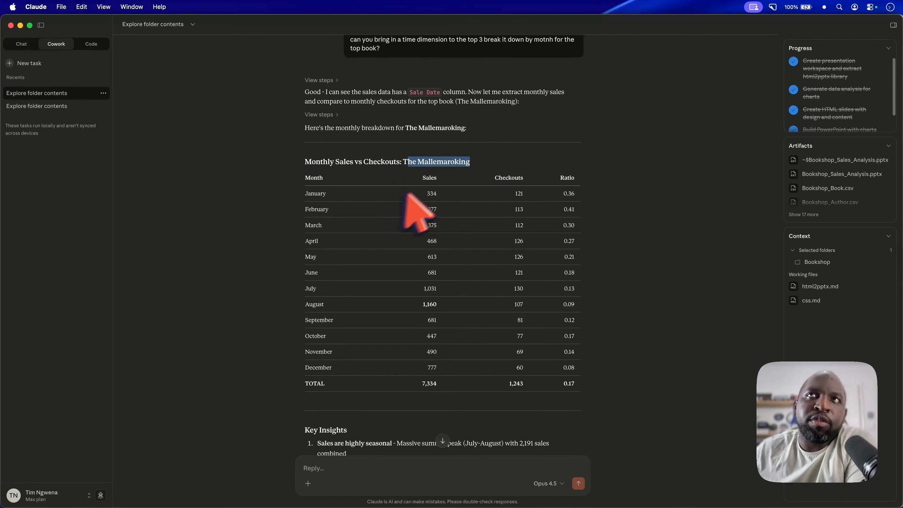
click(372, 217)
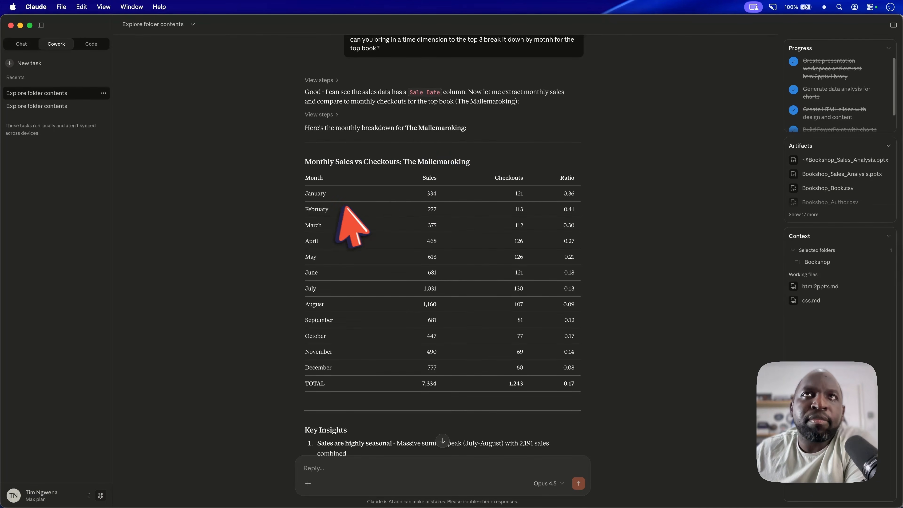
drag(311, 193, 607, 296)
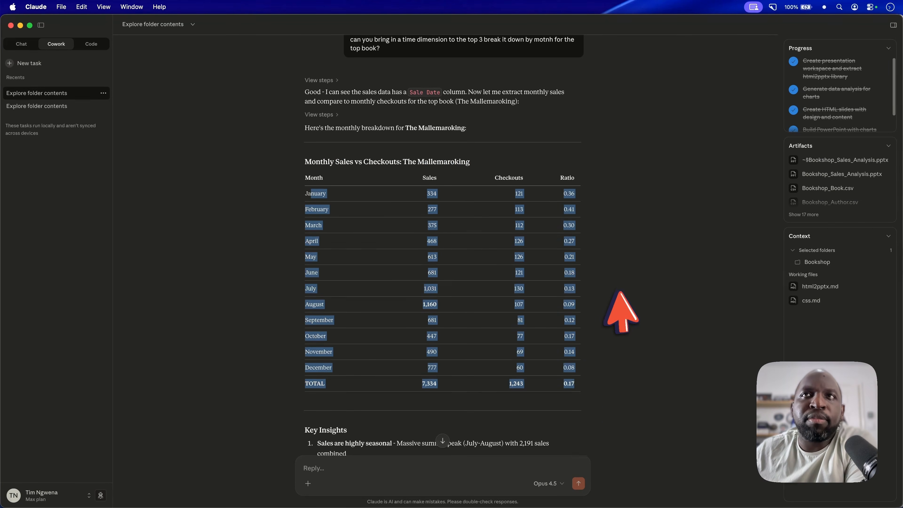
click(607, 297)
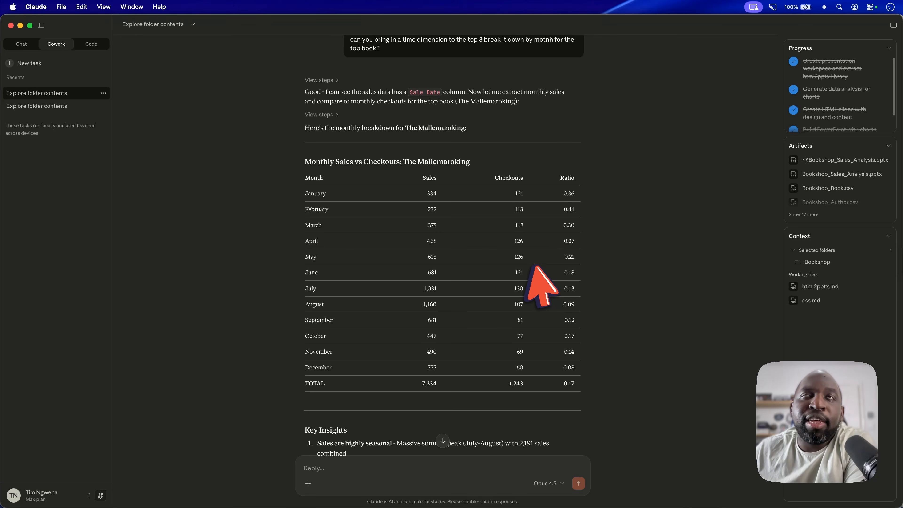
Step: Read the key insights below the monthly table and the explanation of how the monthly breakdown was made
scroll(535, 267, down, 5)
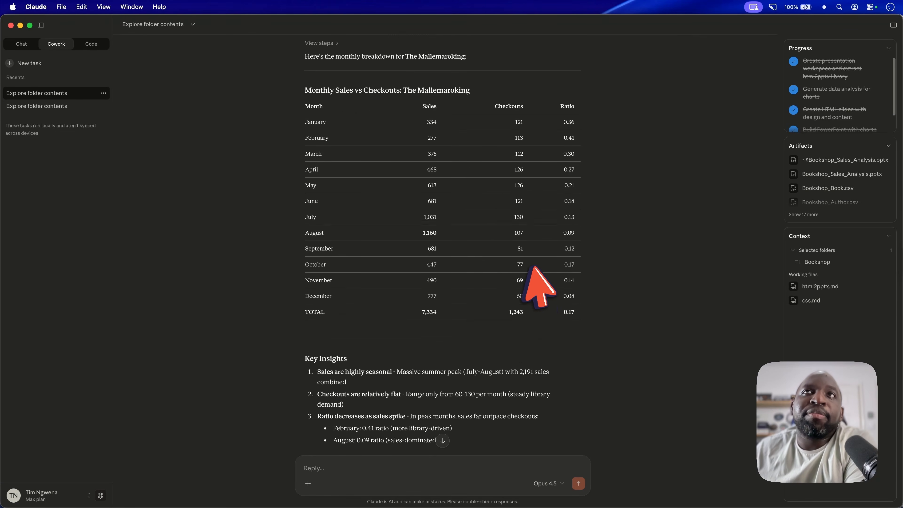
scroll(535, 267, up, 7)
scroll(535, 268, down, 7)
scroll(533, 267, down, 2)
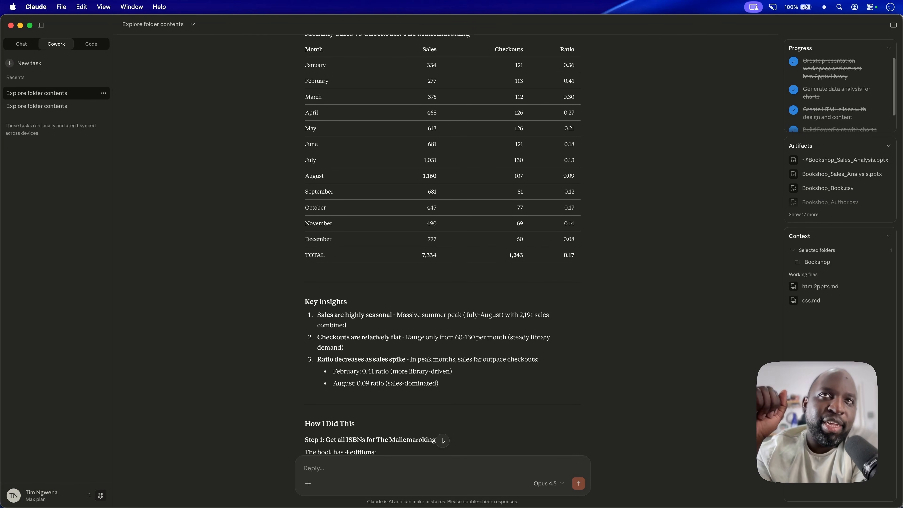
scroll(528, 270, down, 2)
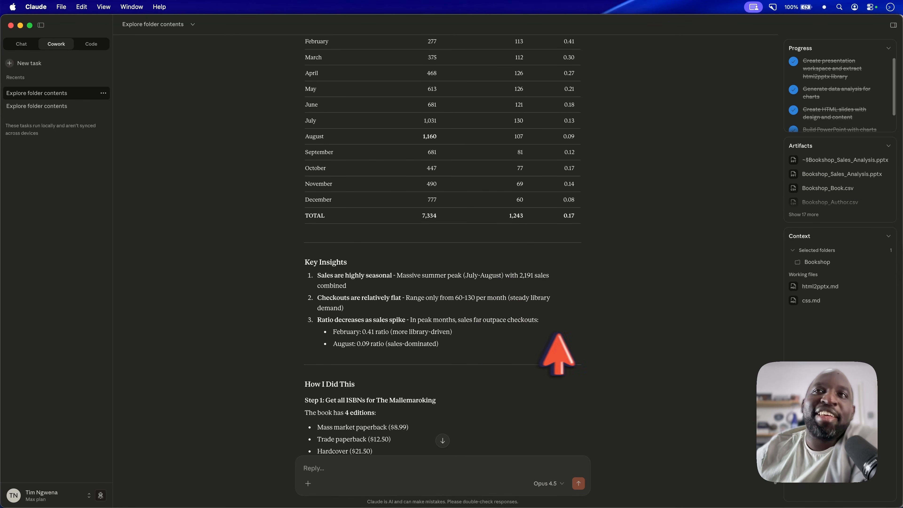
scroll(559, 336, down, 10)
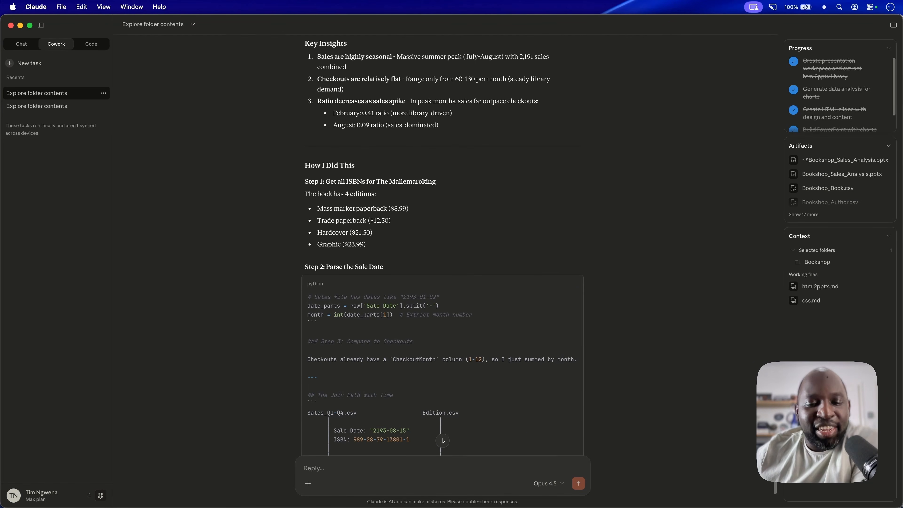